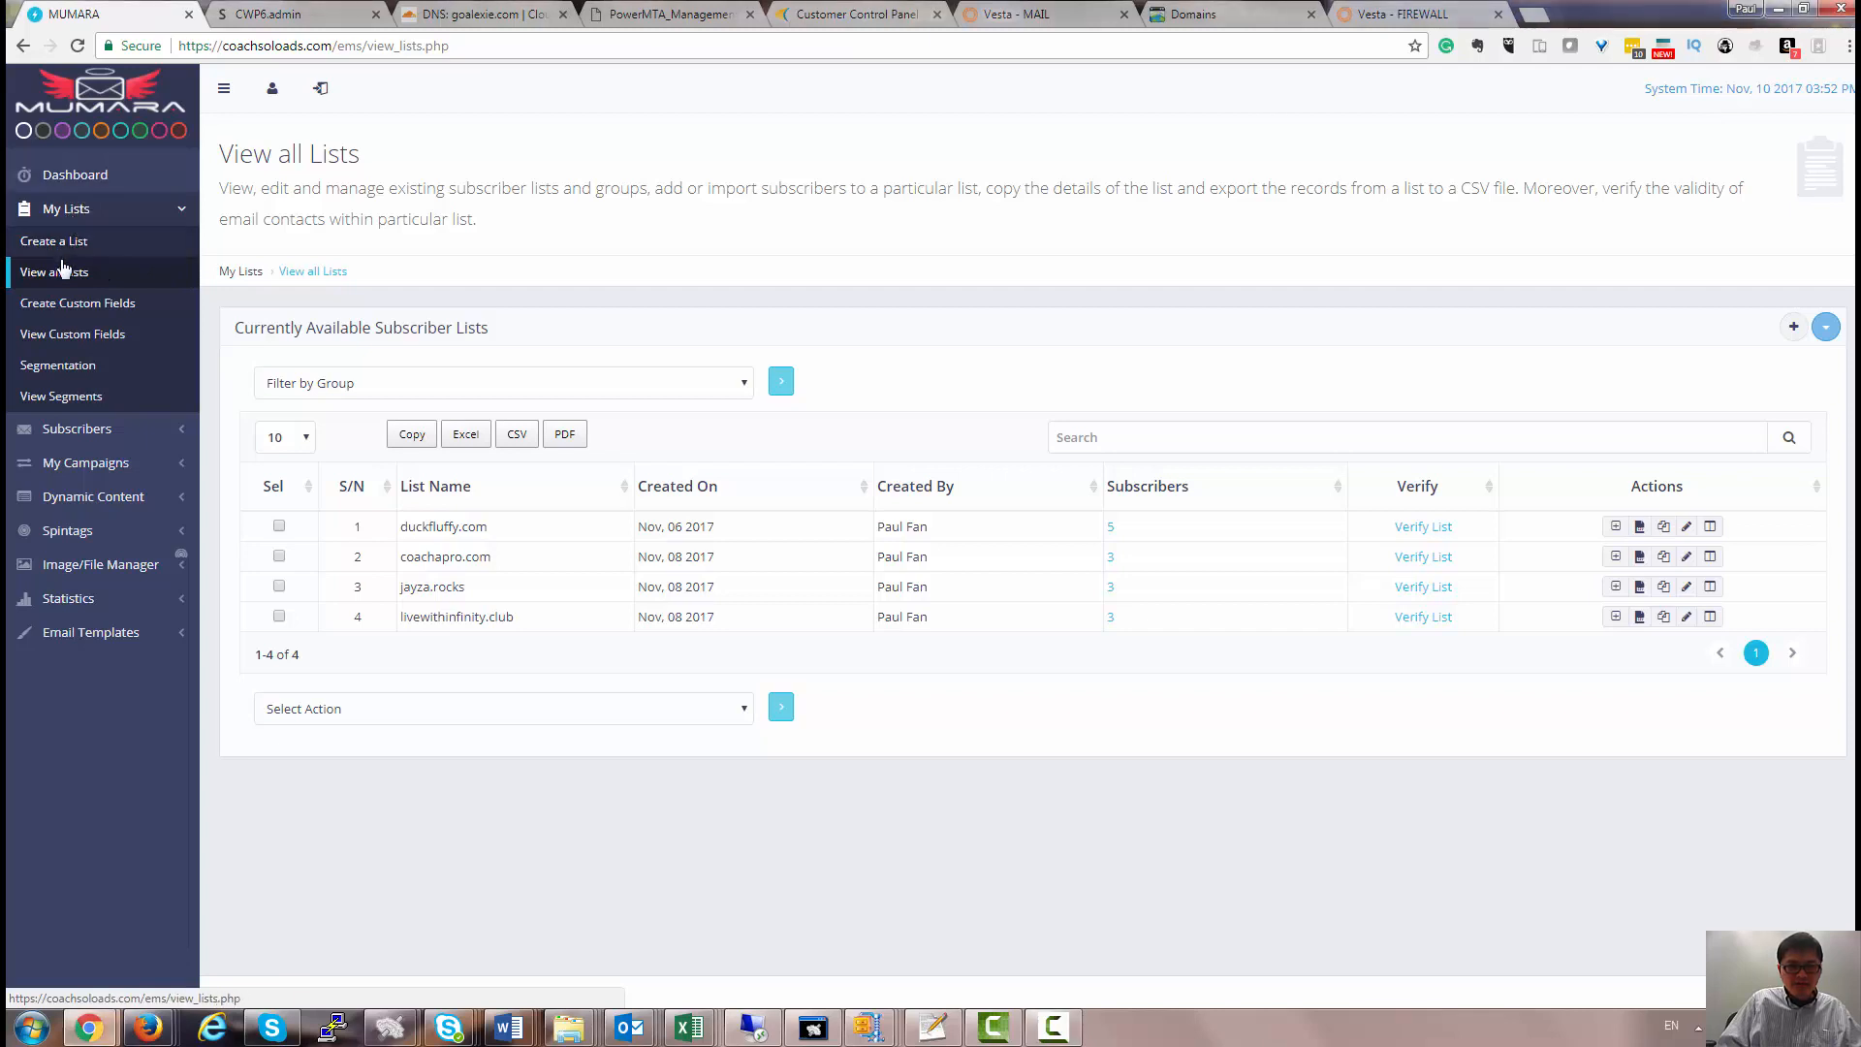
click(75, 467)
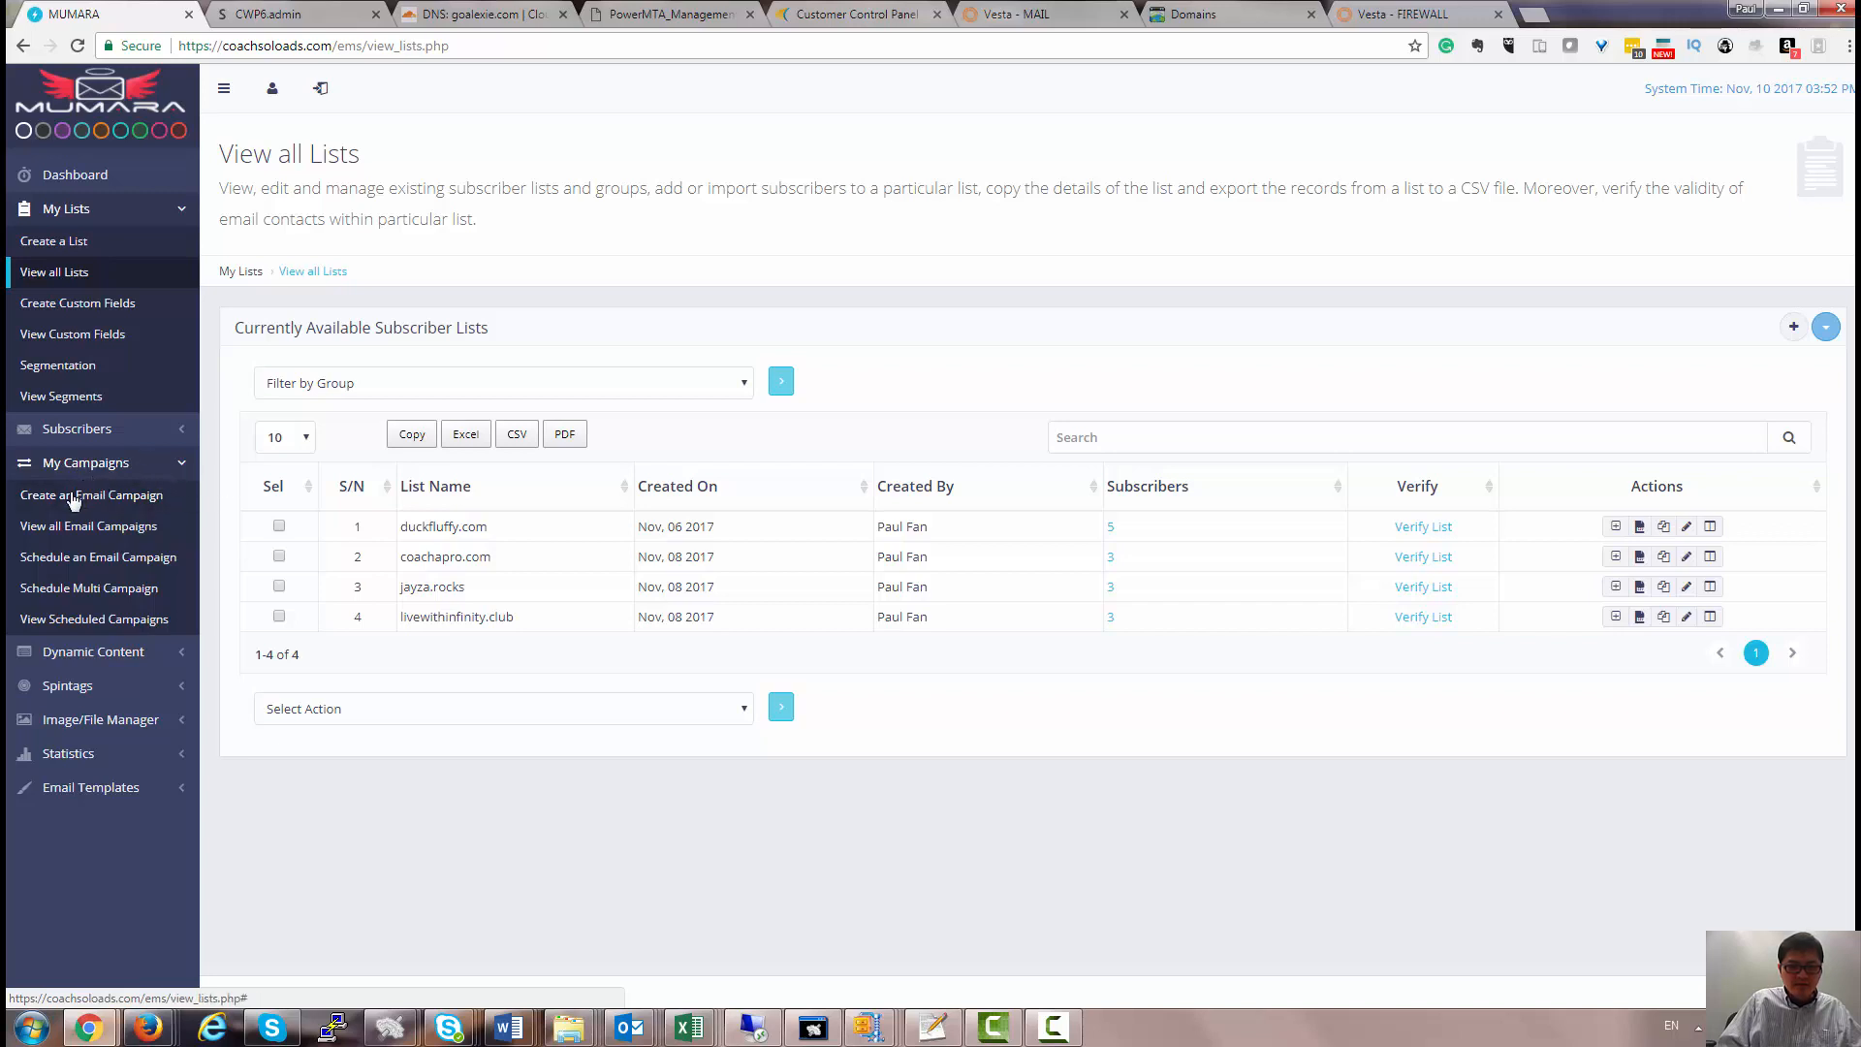
click(87, 504)
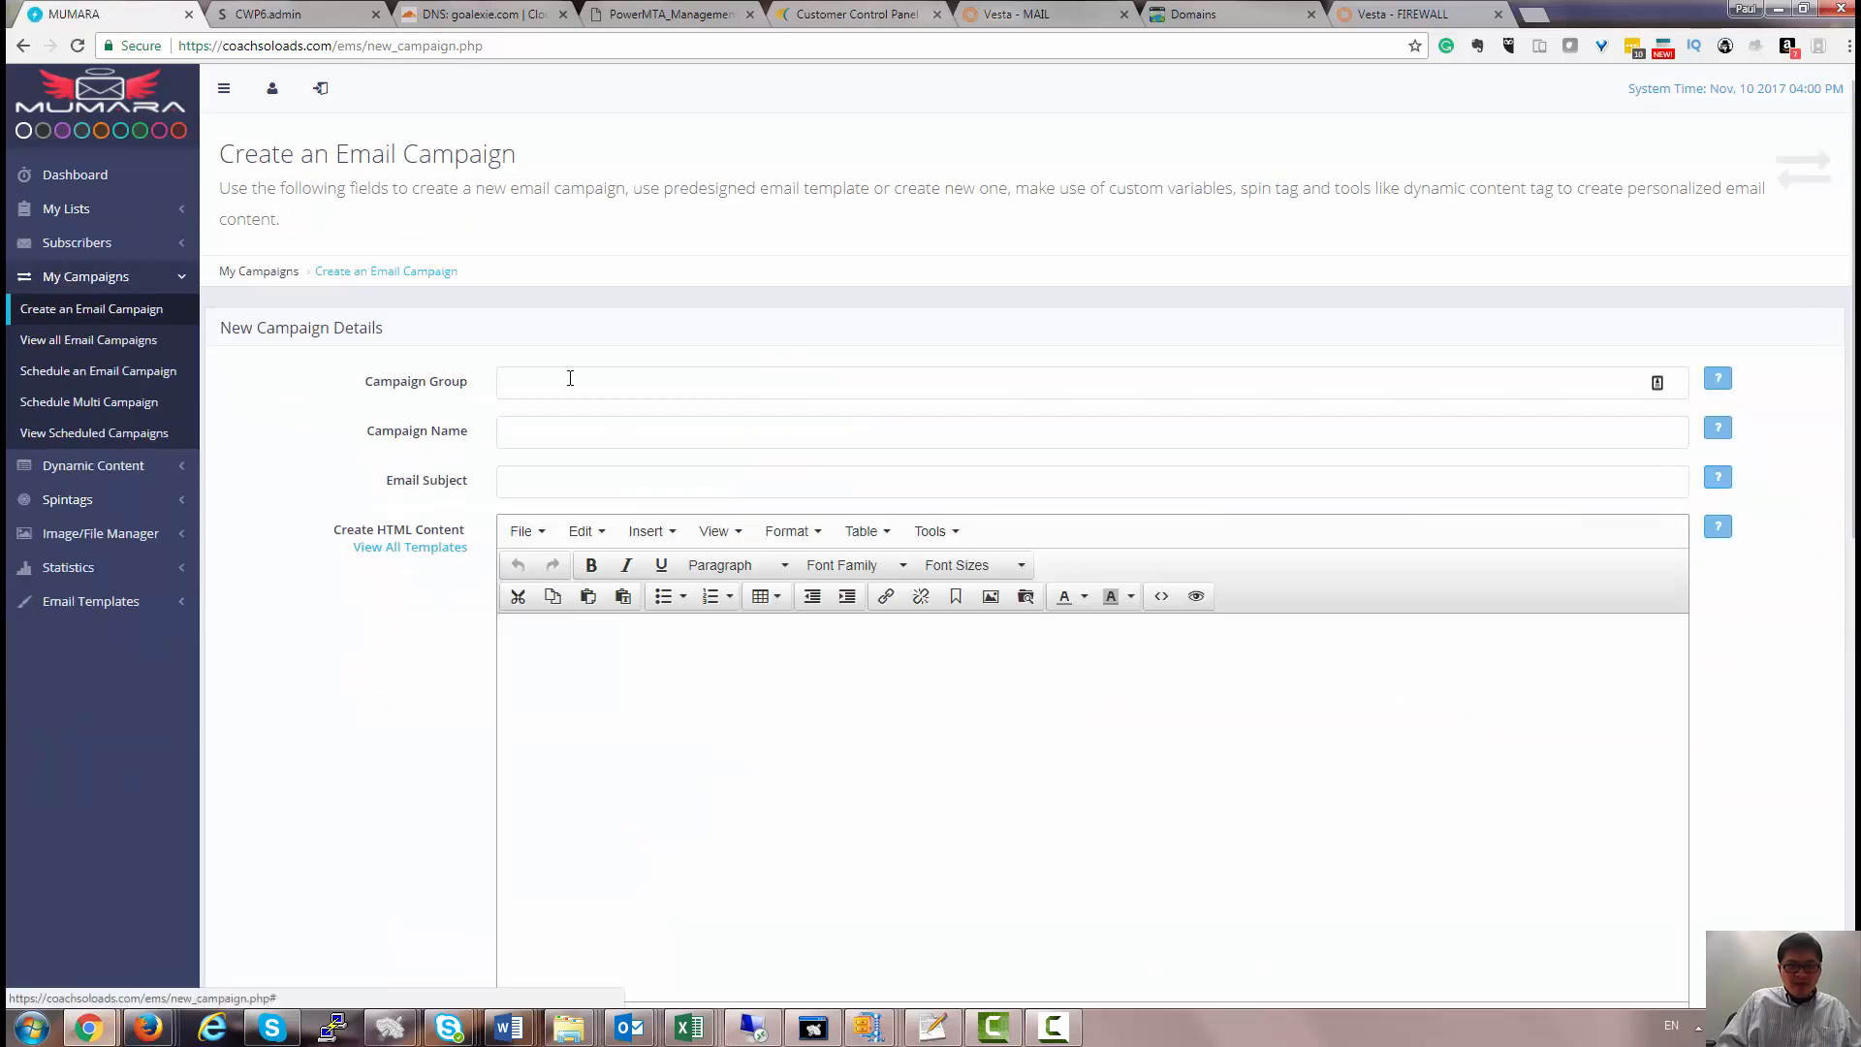
click(543, 378)
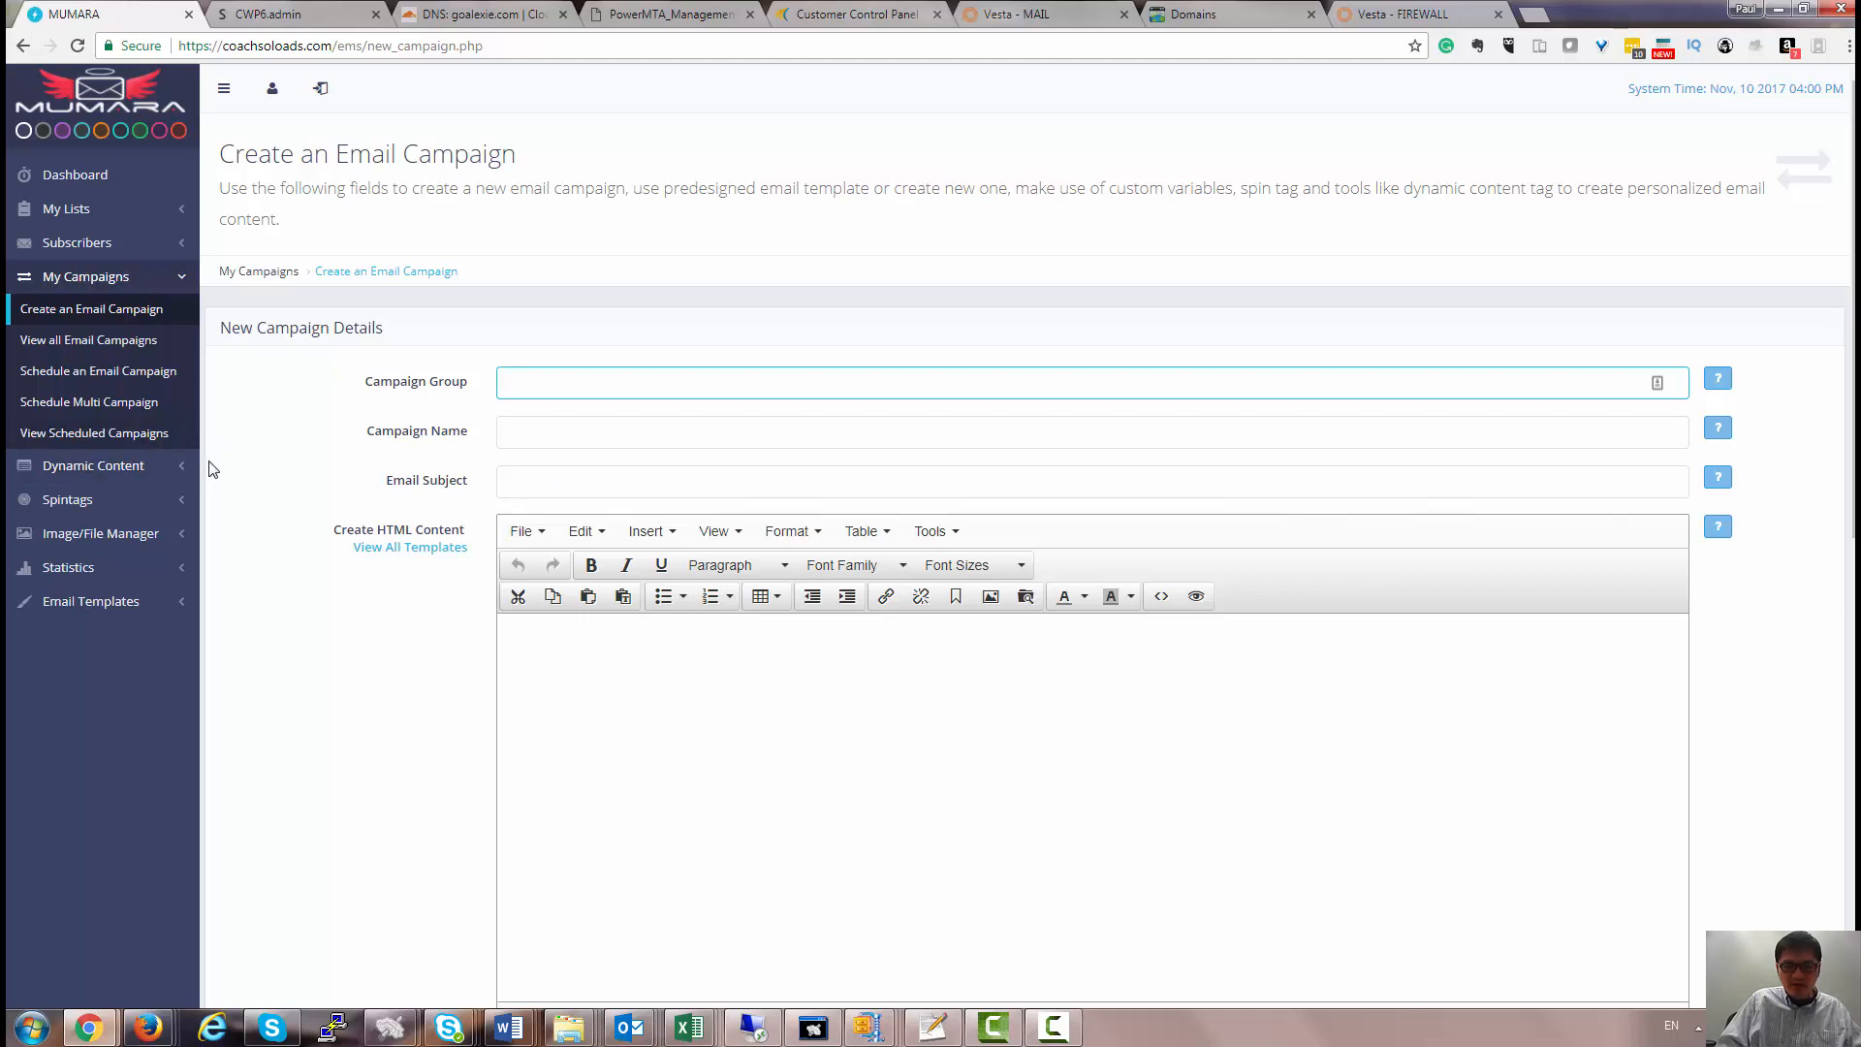
click(536, 381)
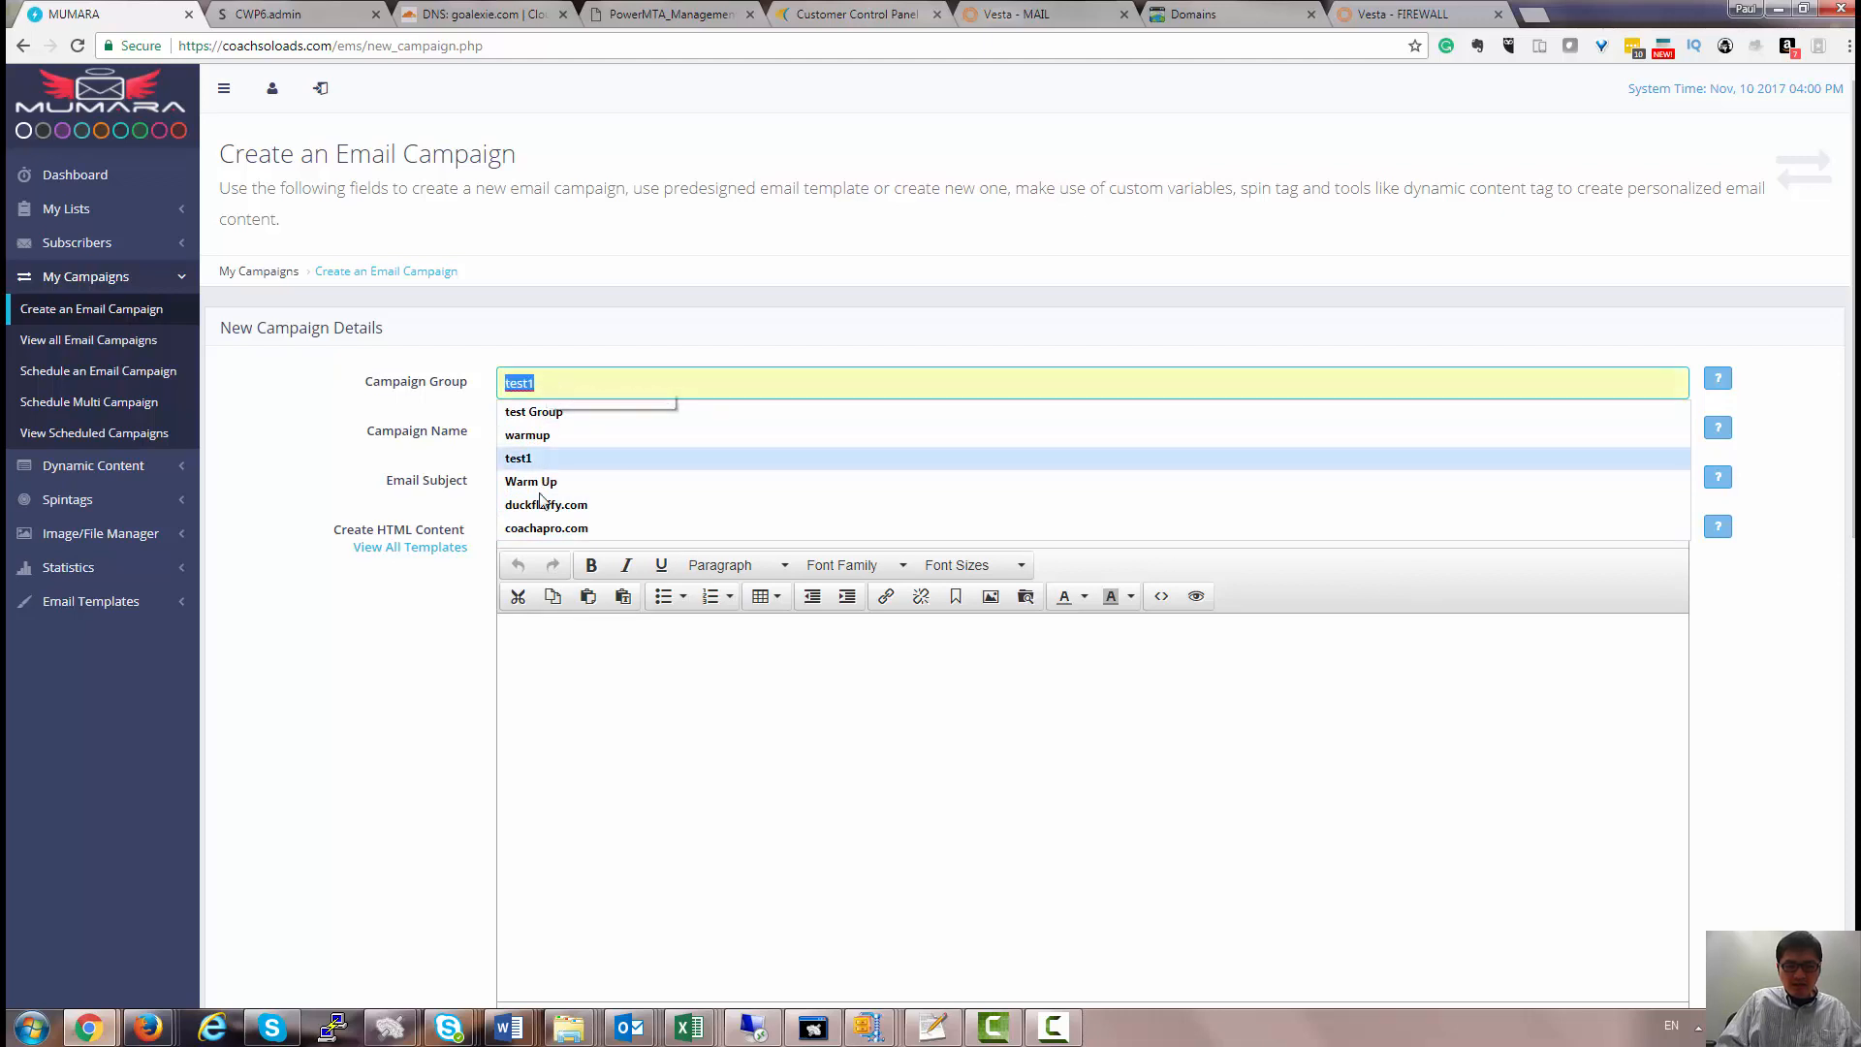
click(548, 531)
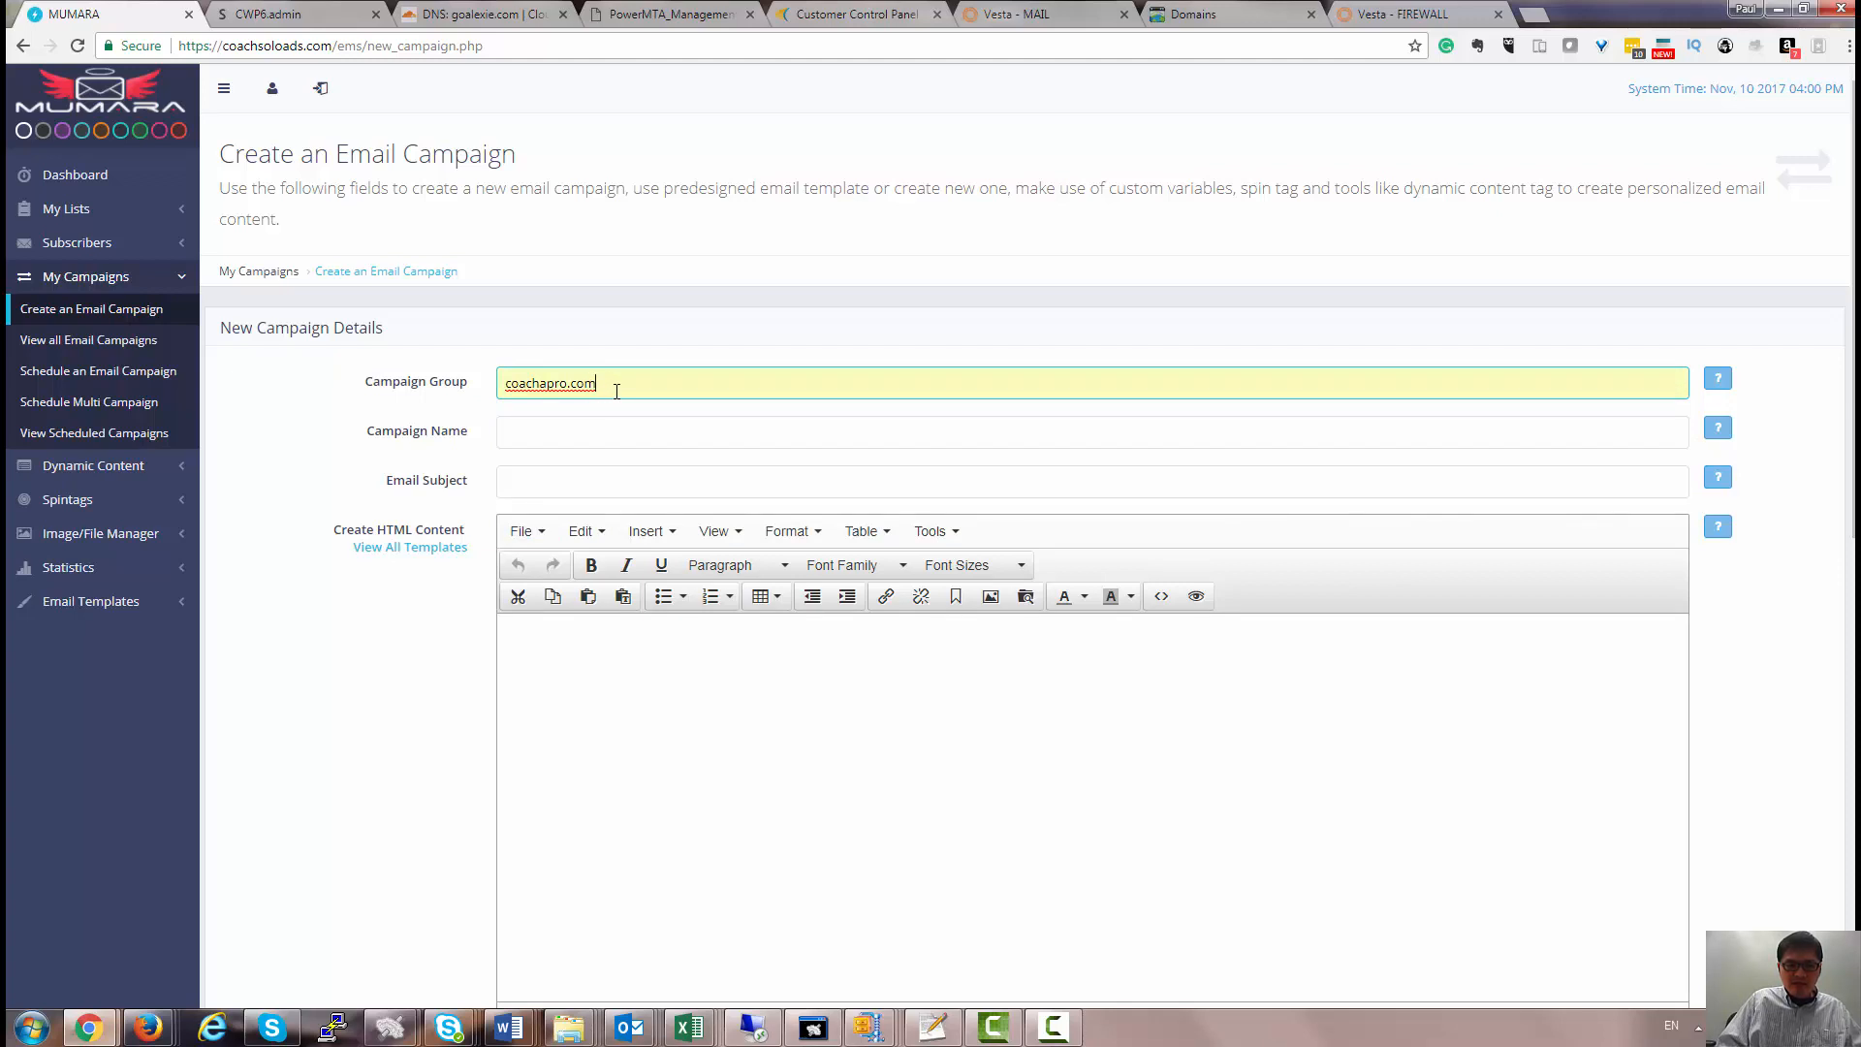
Copy the group name jayza.rocks from the list of existing email campaigns.
click(122, 347)
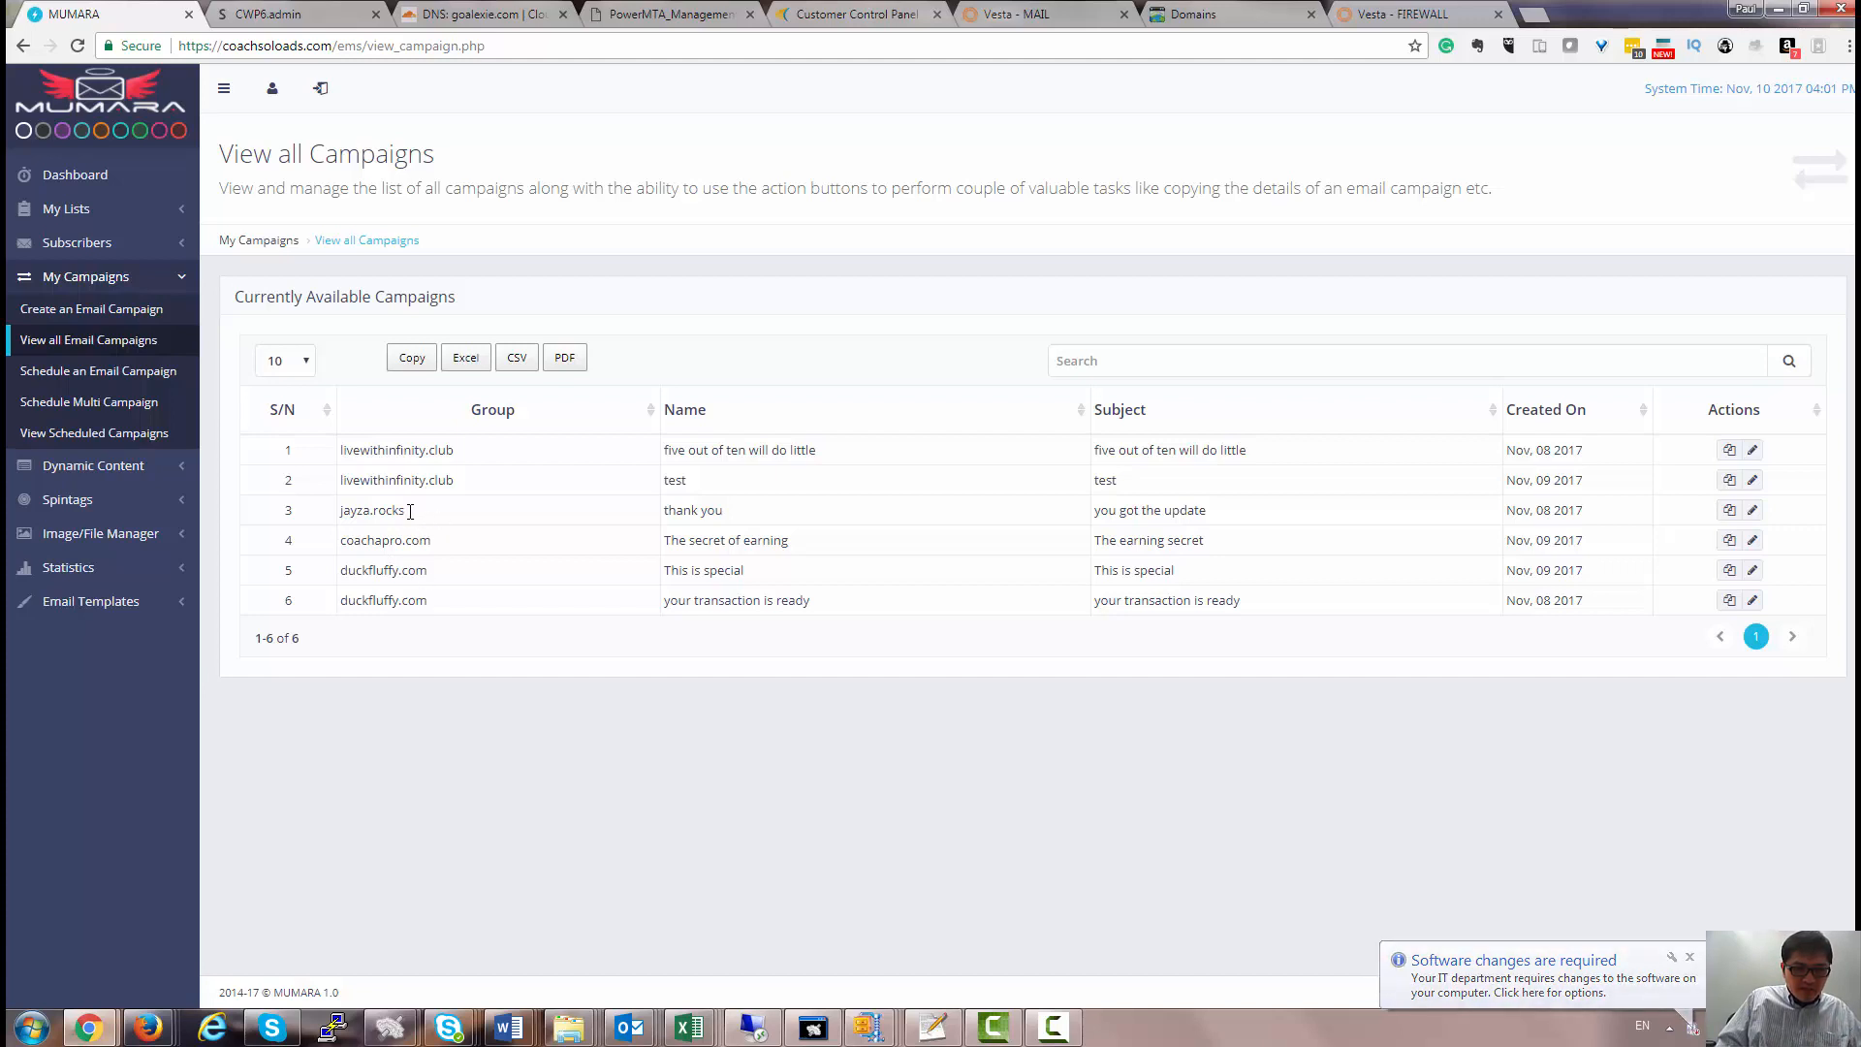
drag(409, 507, 336, 504)
key(ctrl+c)
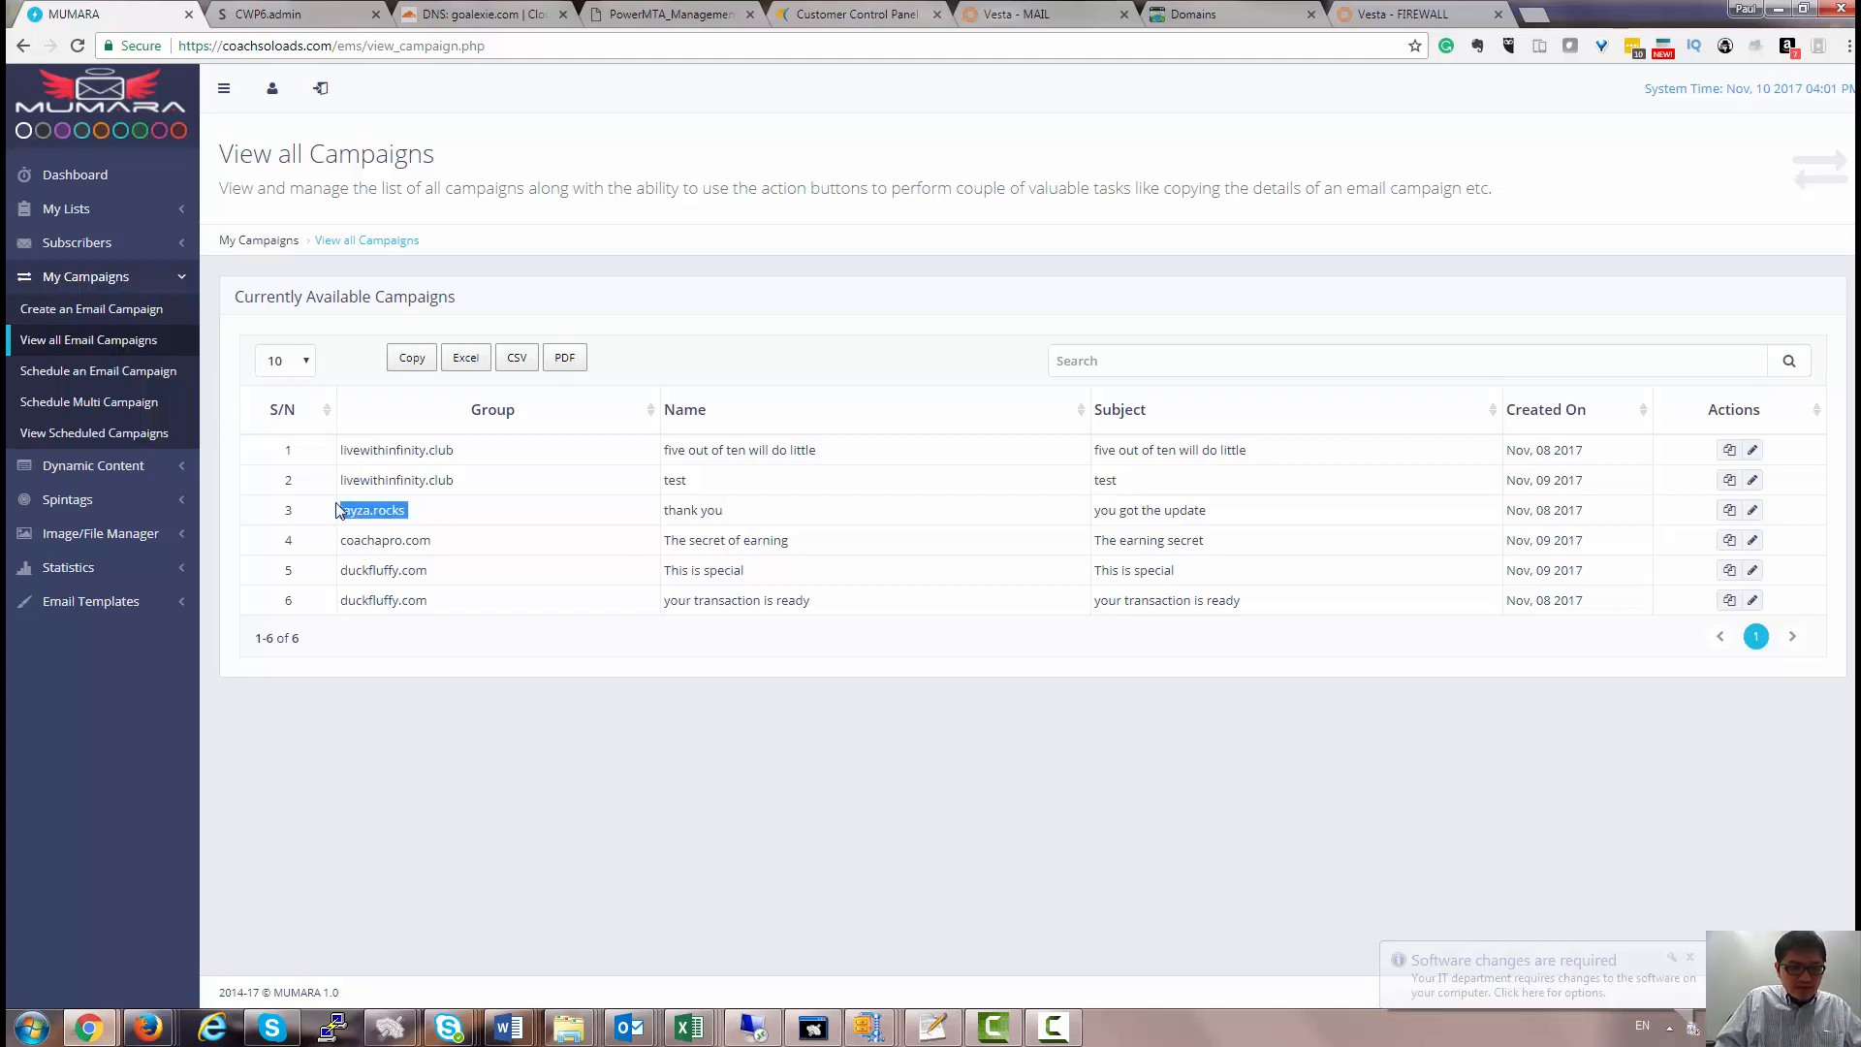
Start a new email campaign and set its campaign group to jayza.rocks, without leading spaces.
click(97, 310)
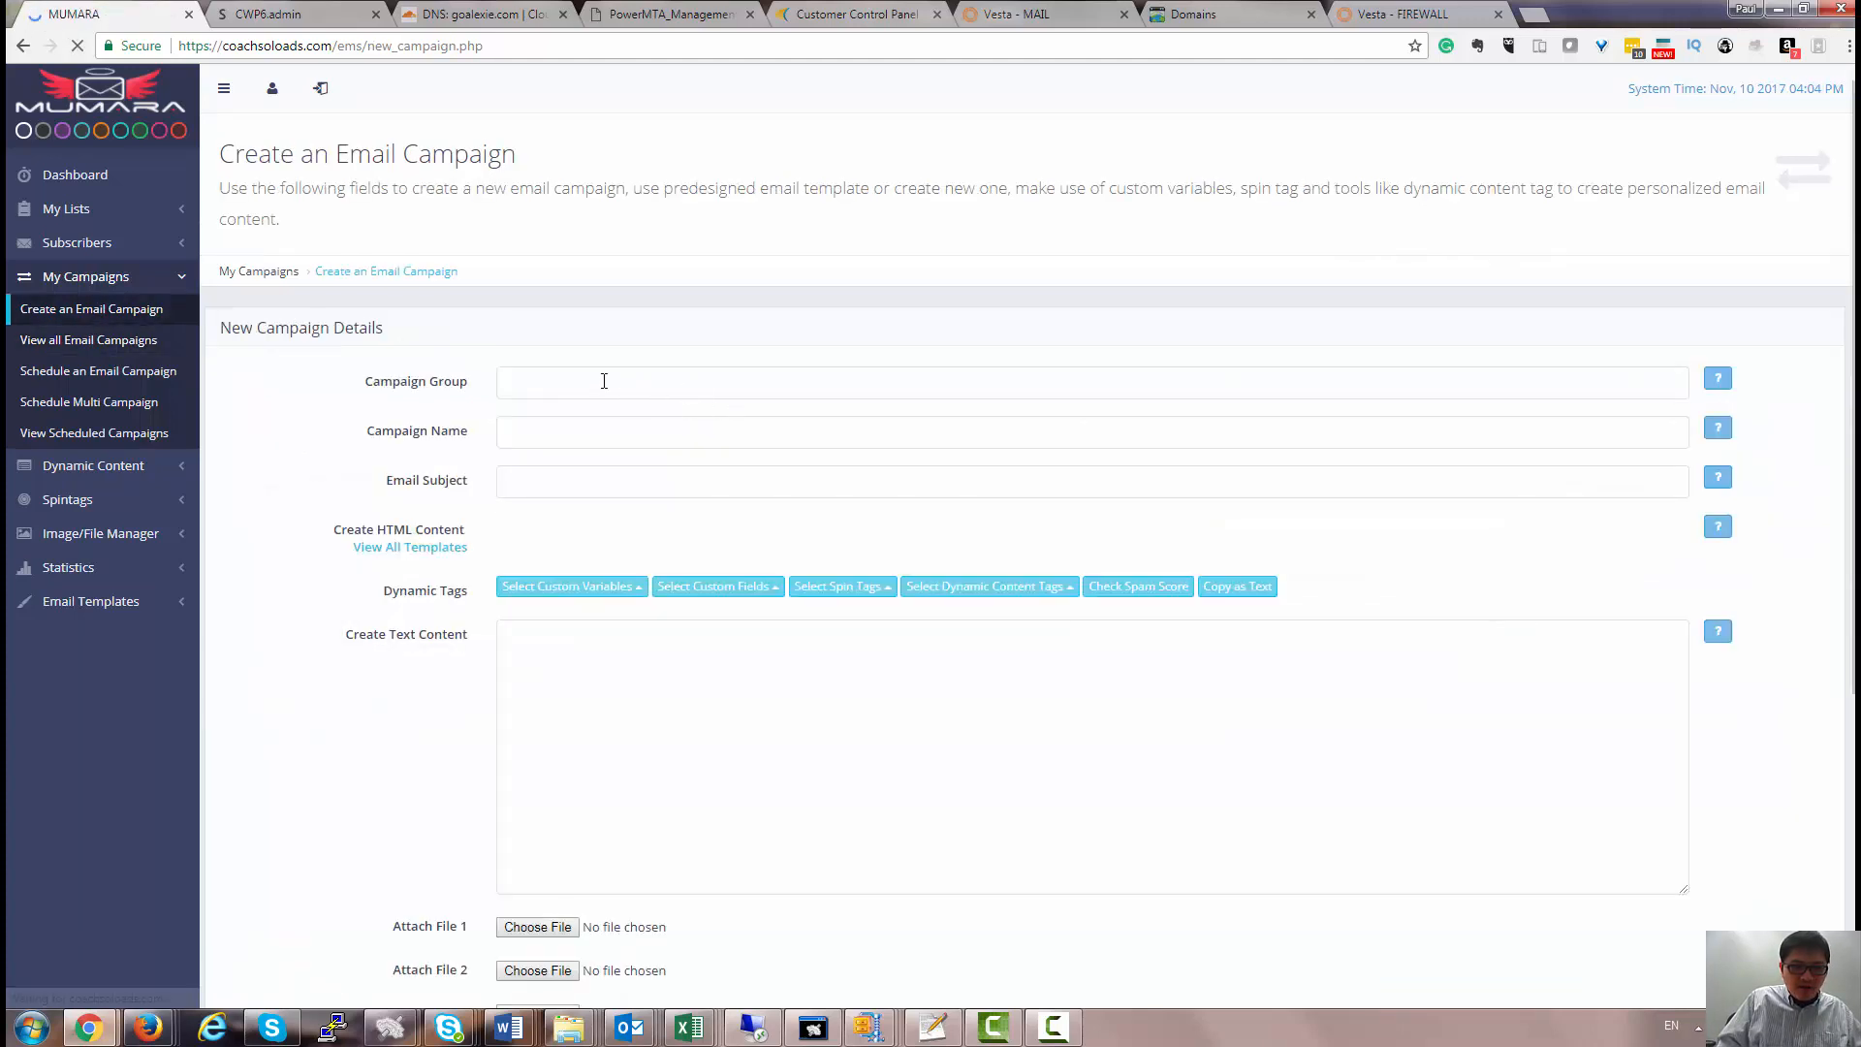
click(534, 389)
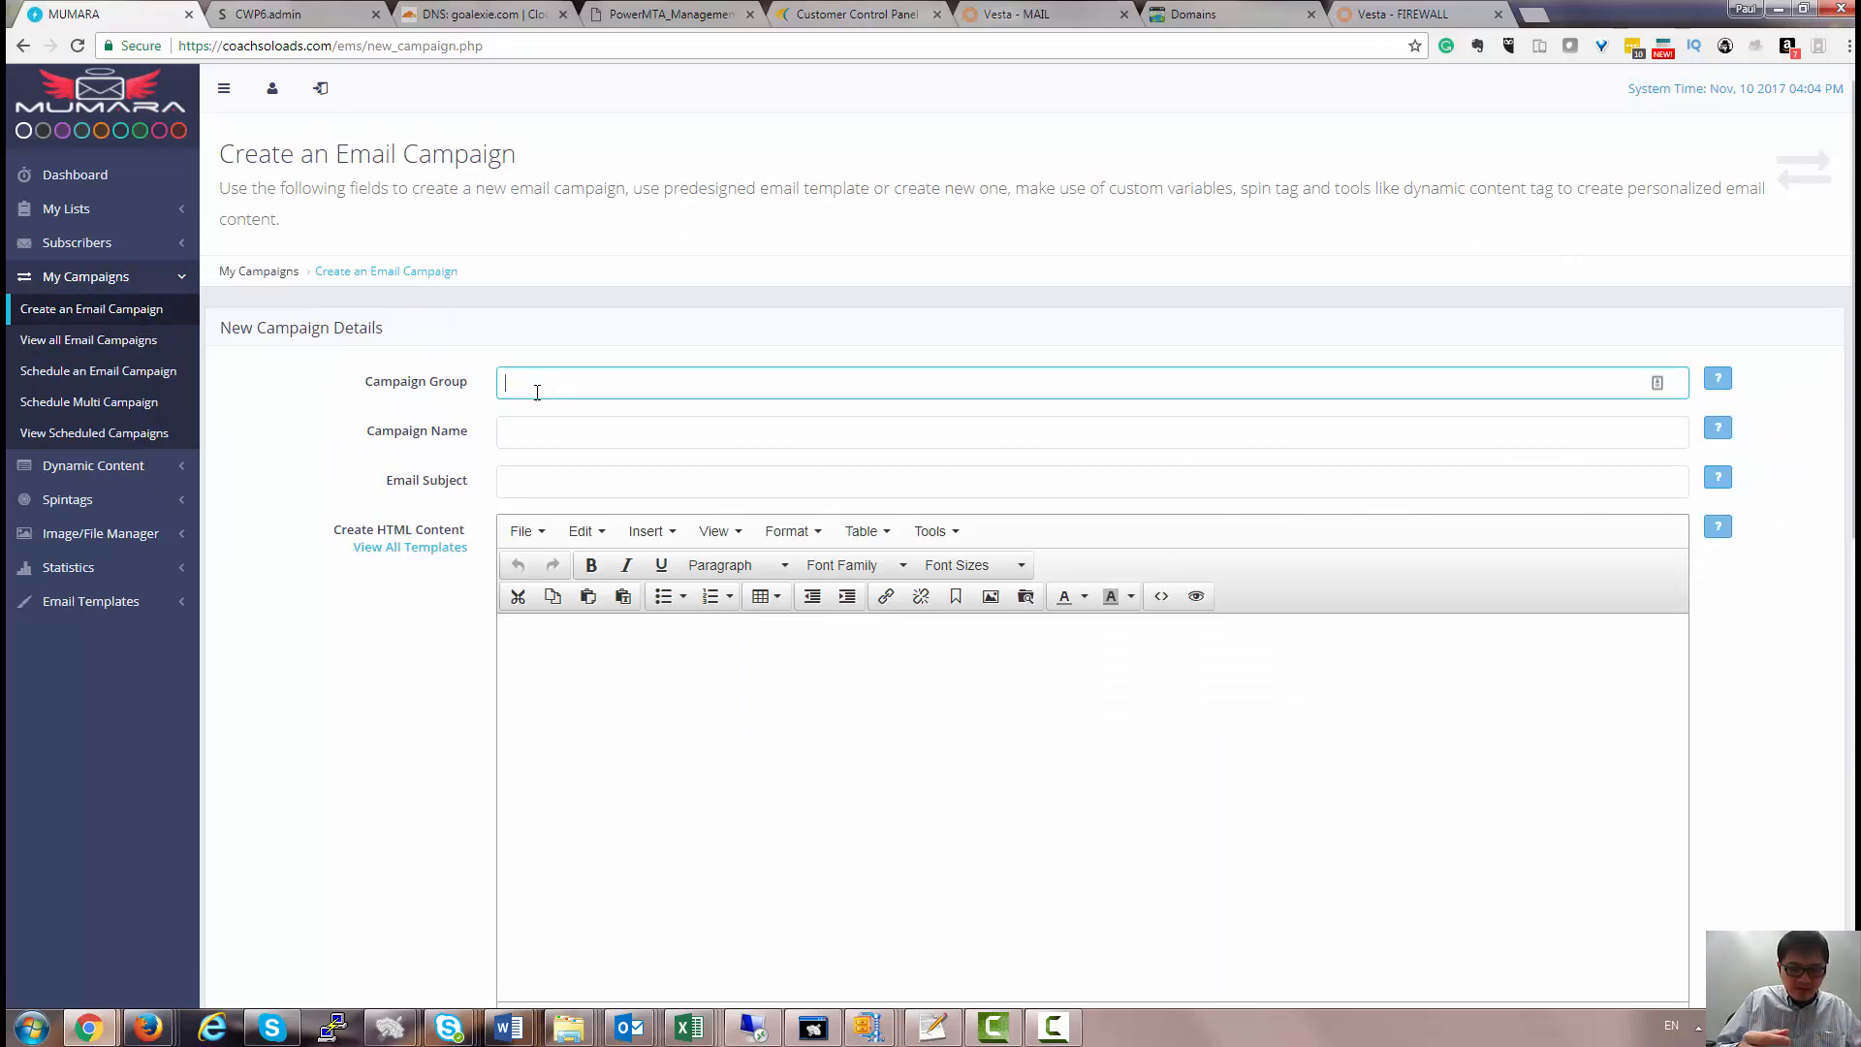
key(ctrl+v)
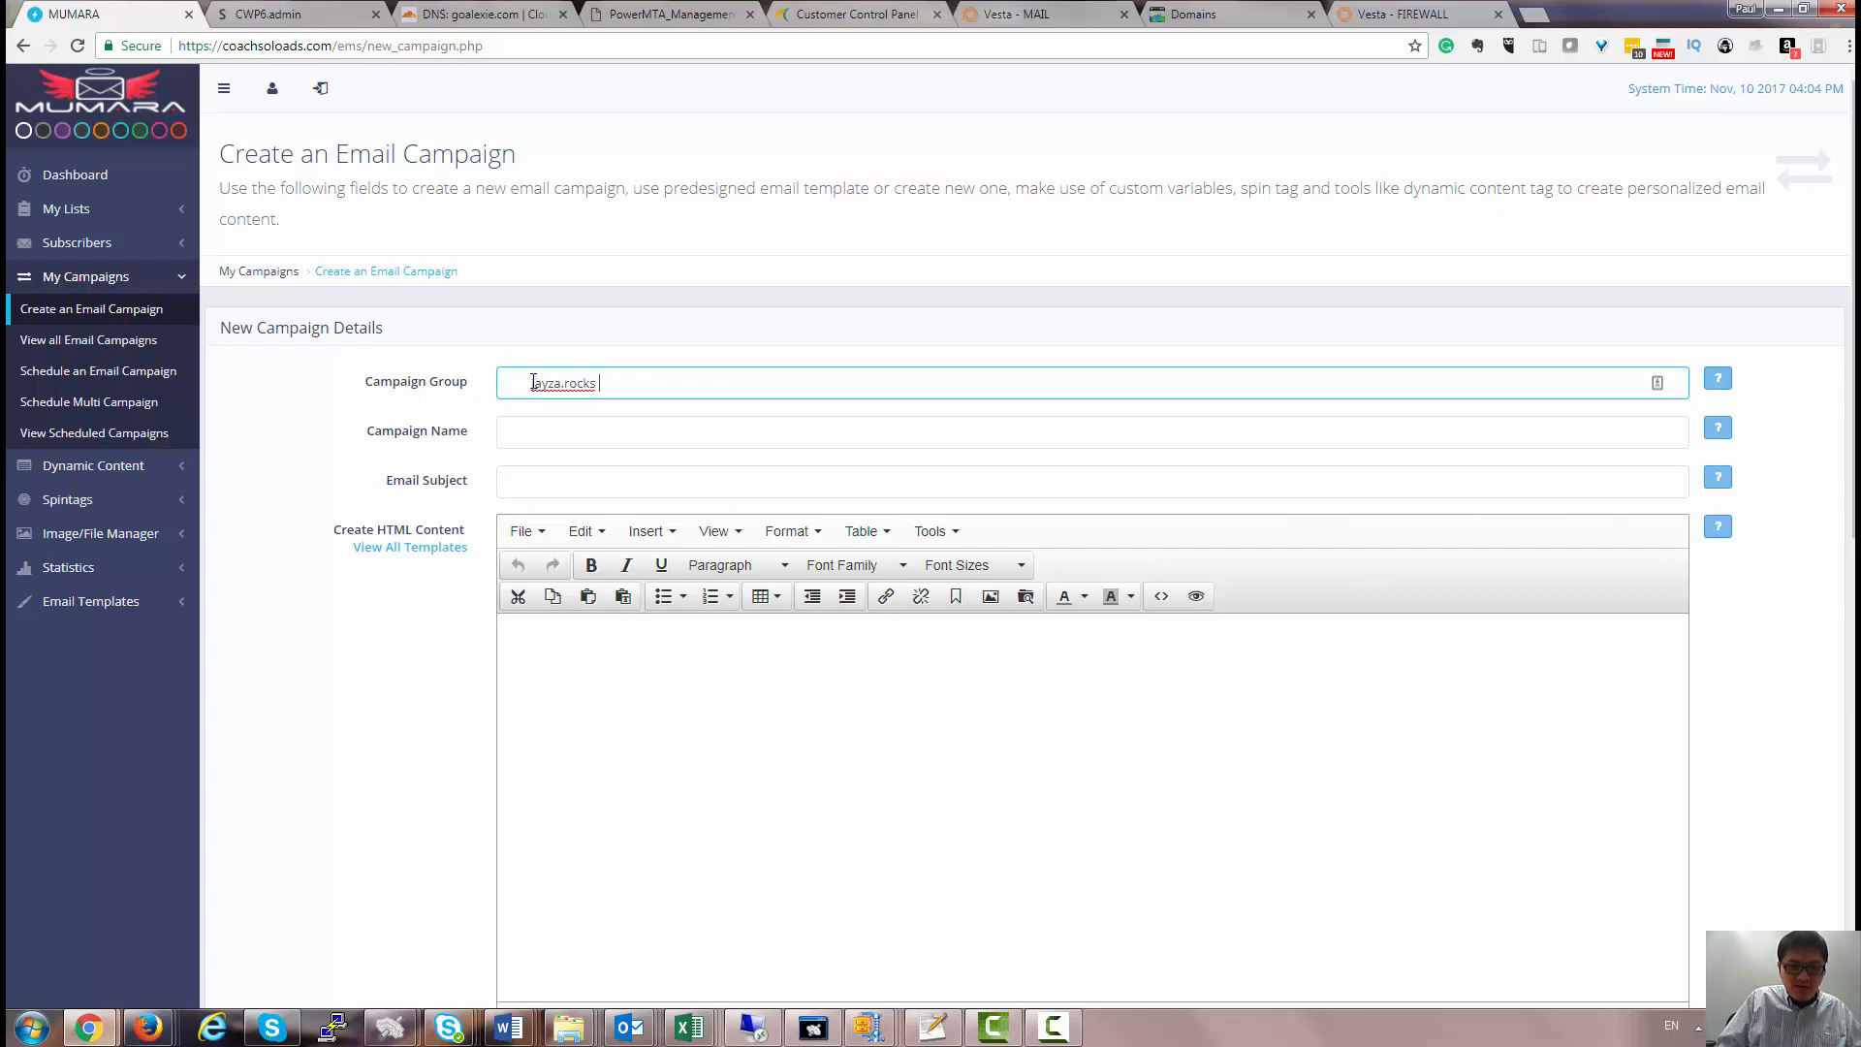
click(532, 382)
key(shift+Home)
key(BackSpace)
click(579, 382)
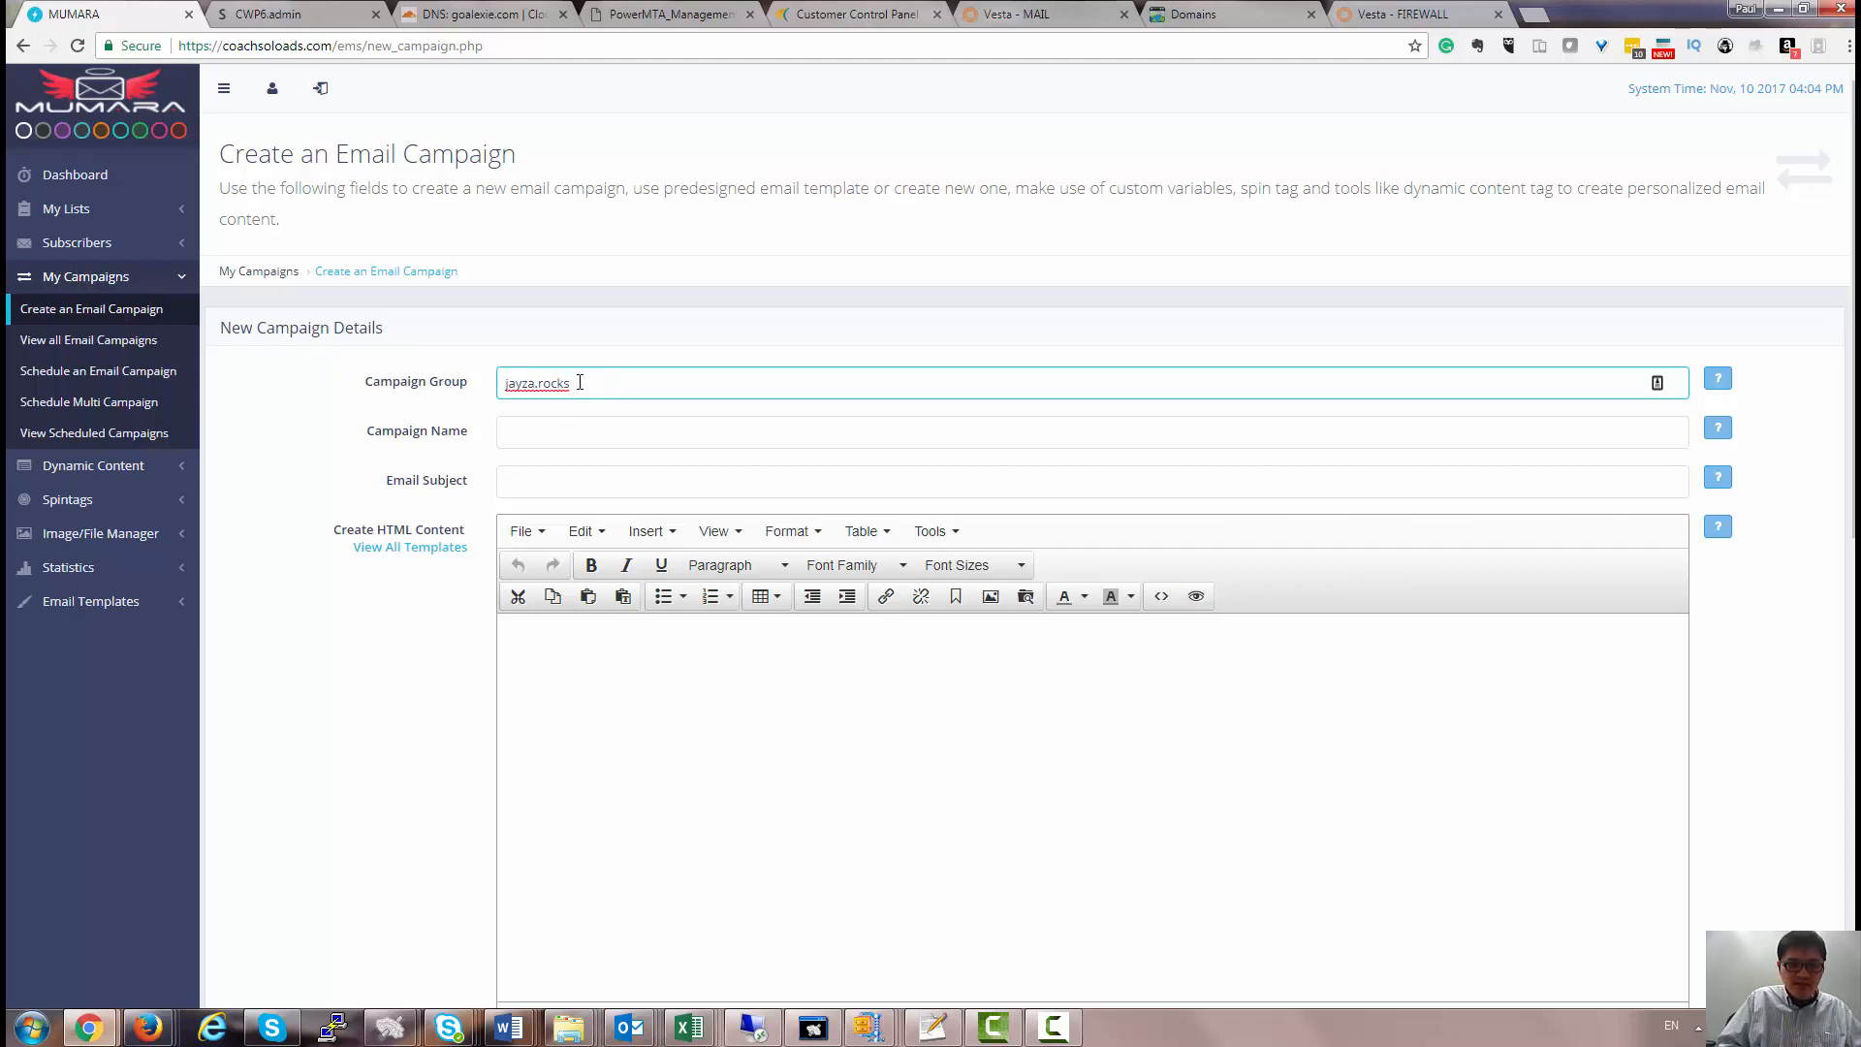
click(562, 434)
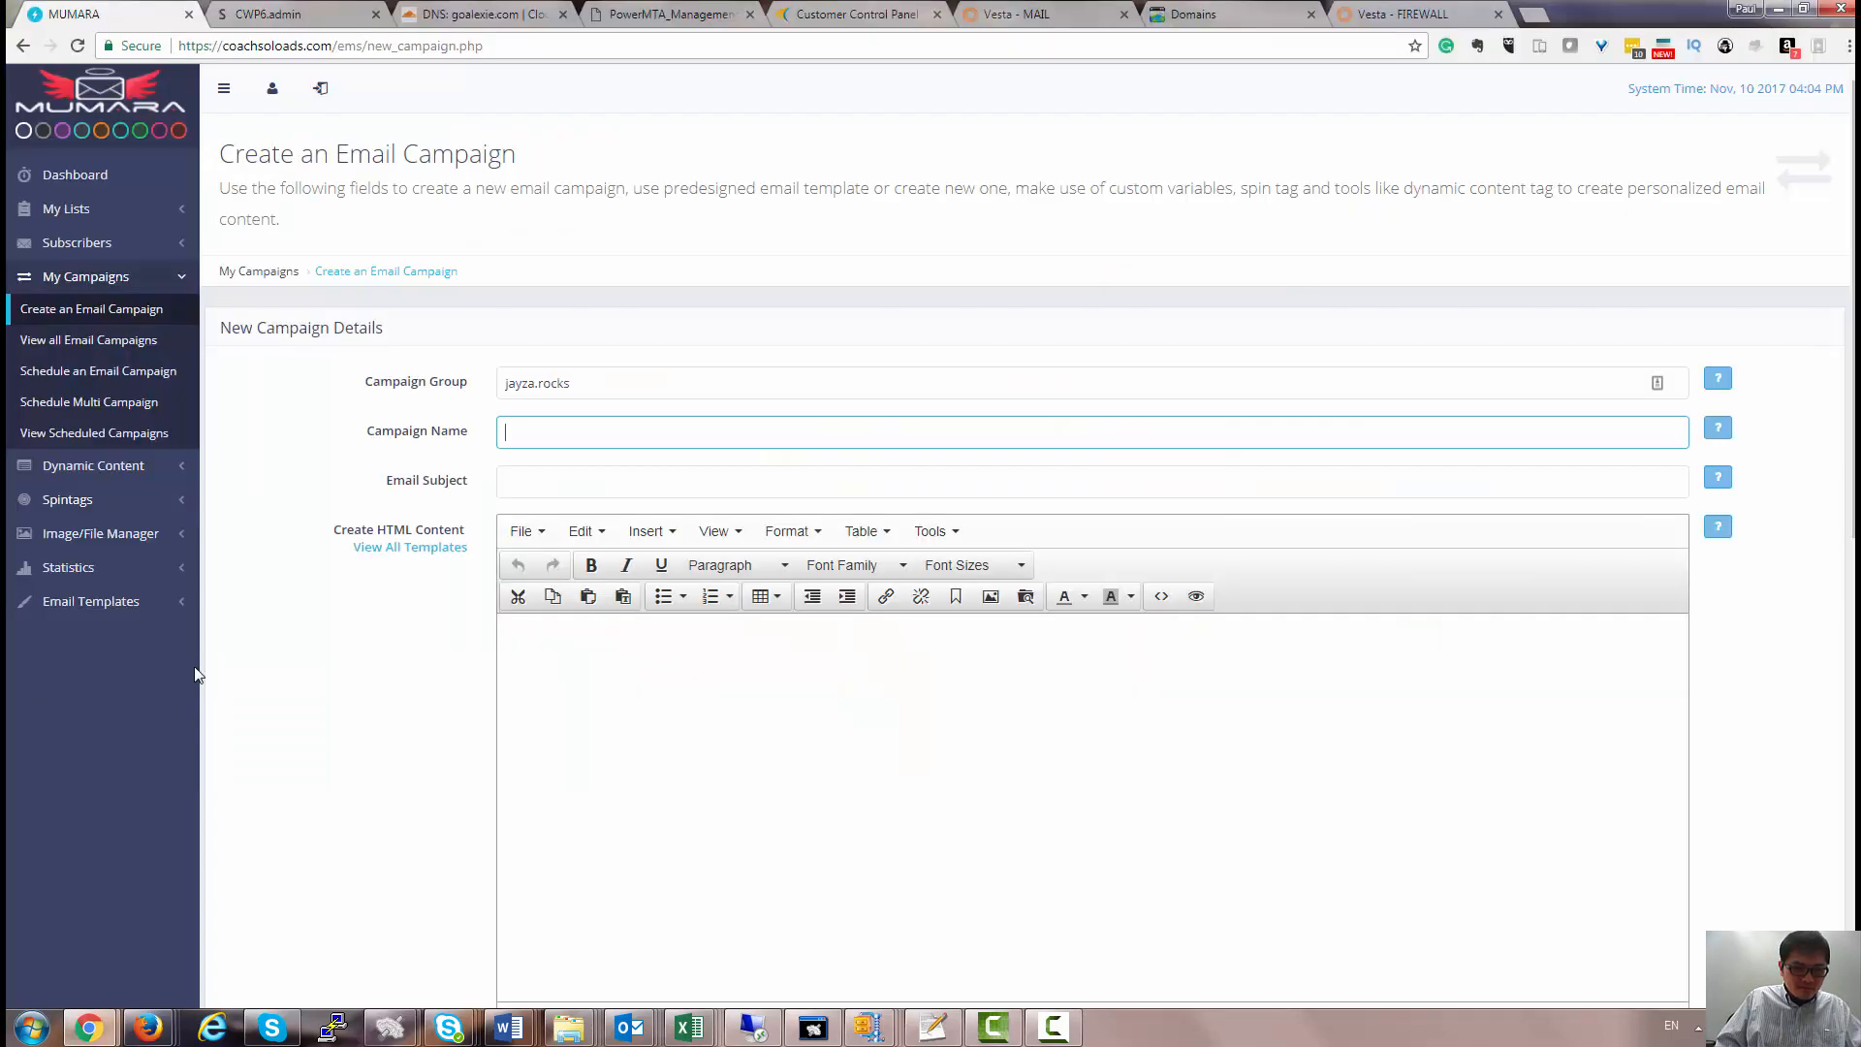
Switch to Gmail and copy the quoted newsletter in "Re: Check out my site to view the services I offer.", from its first line through the quote image.
click(89, 1028)
click(87, 944)
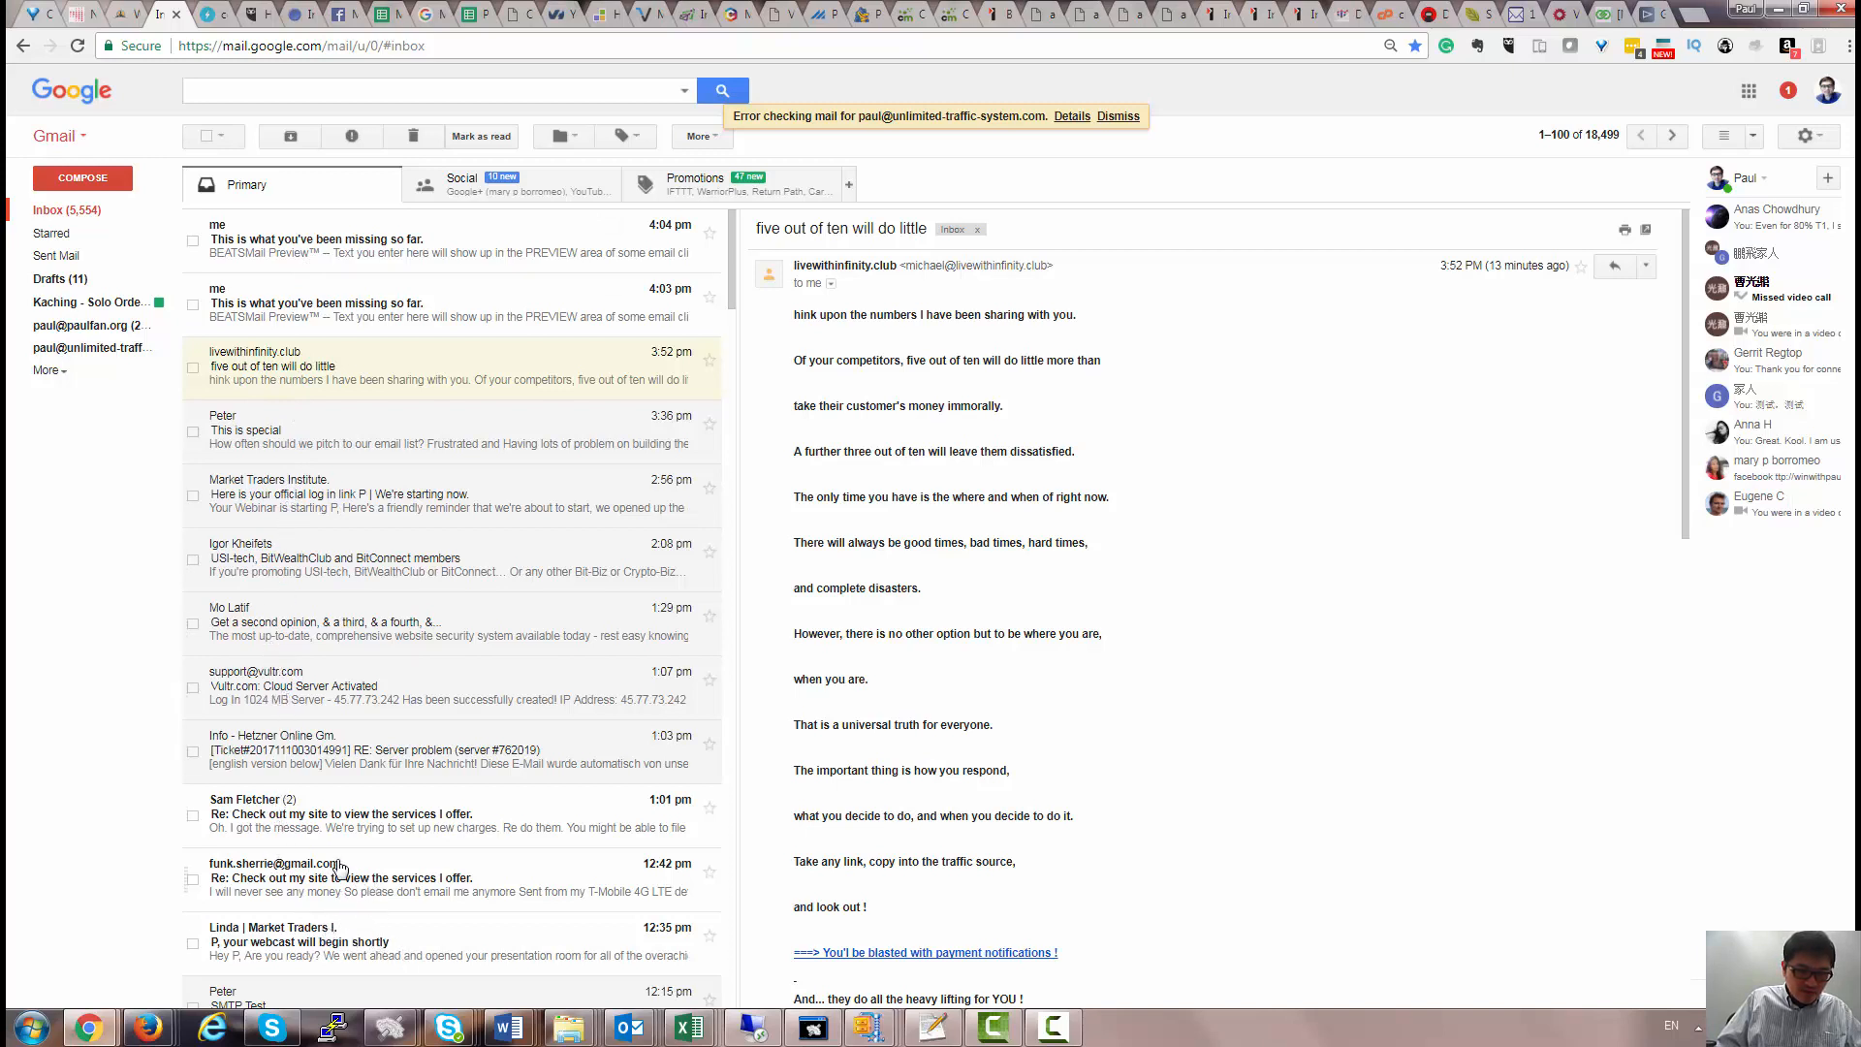
click(314, 825)
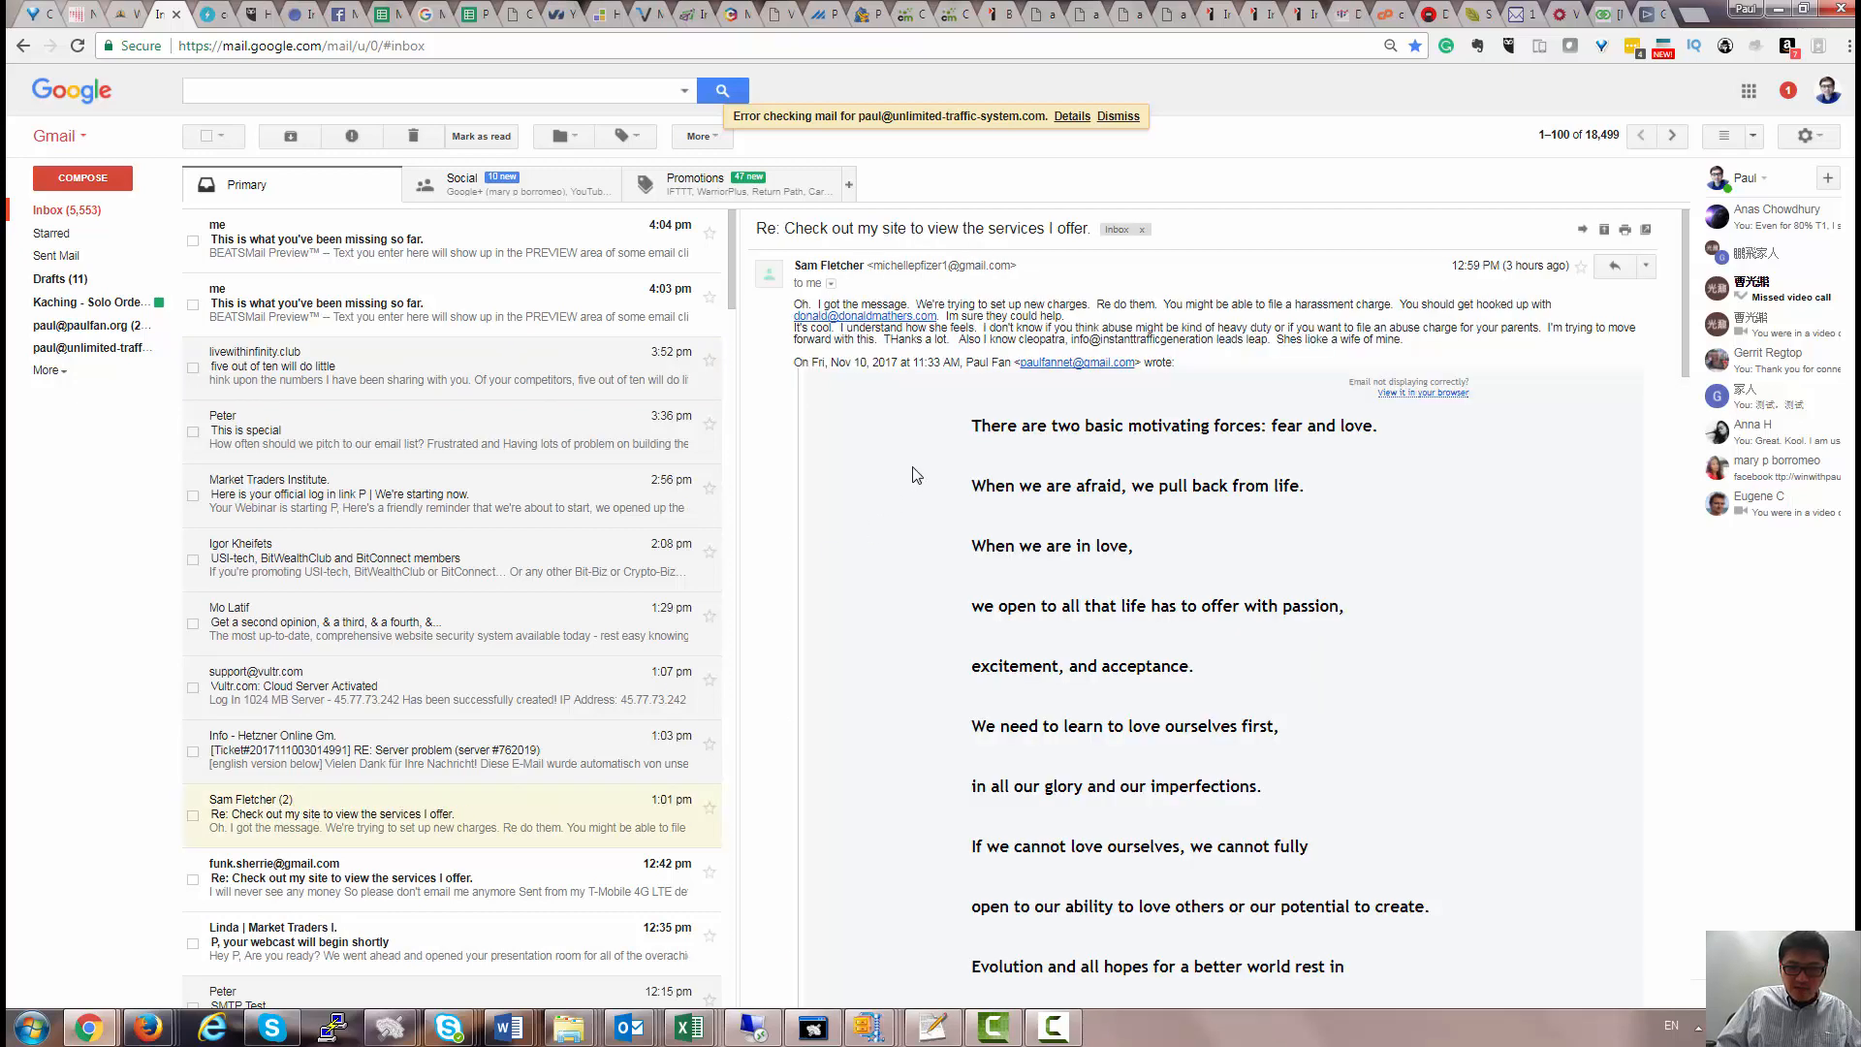
drag(968, 427, 1469, 960)
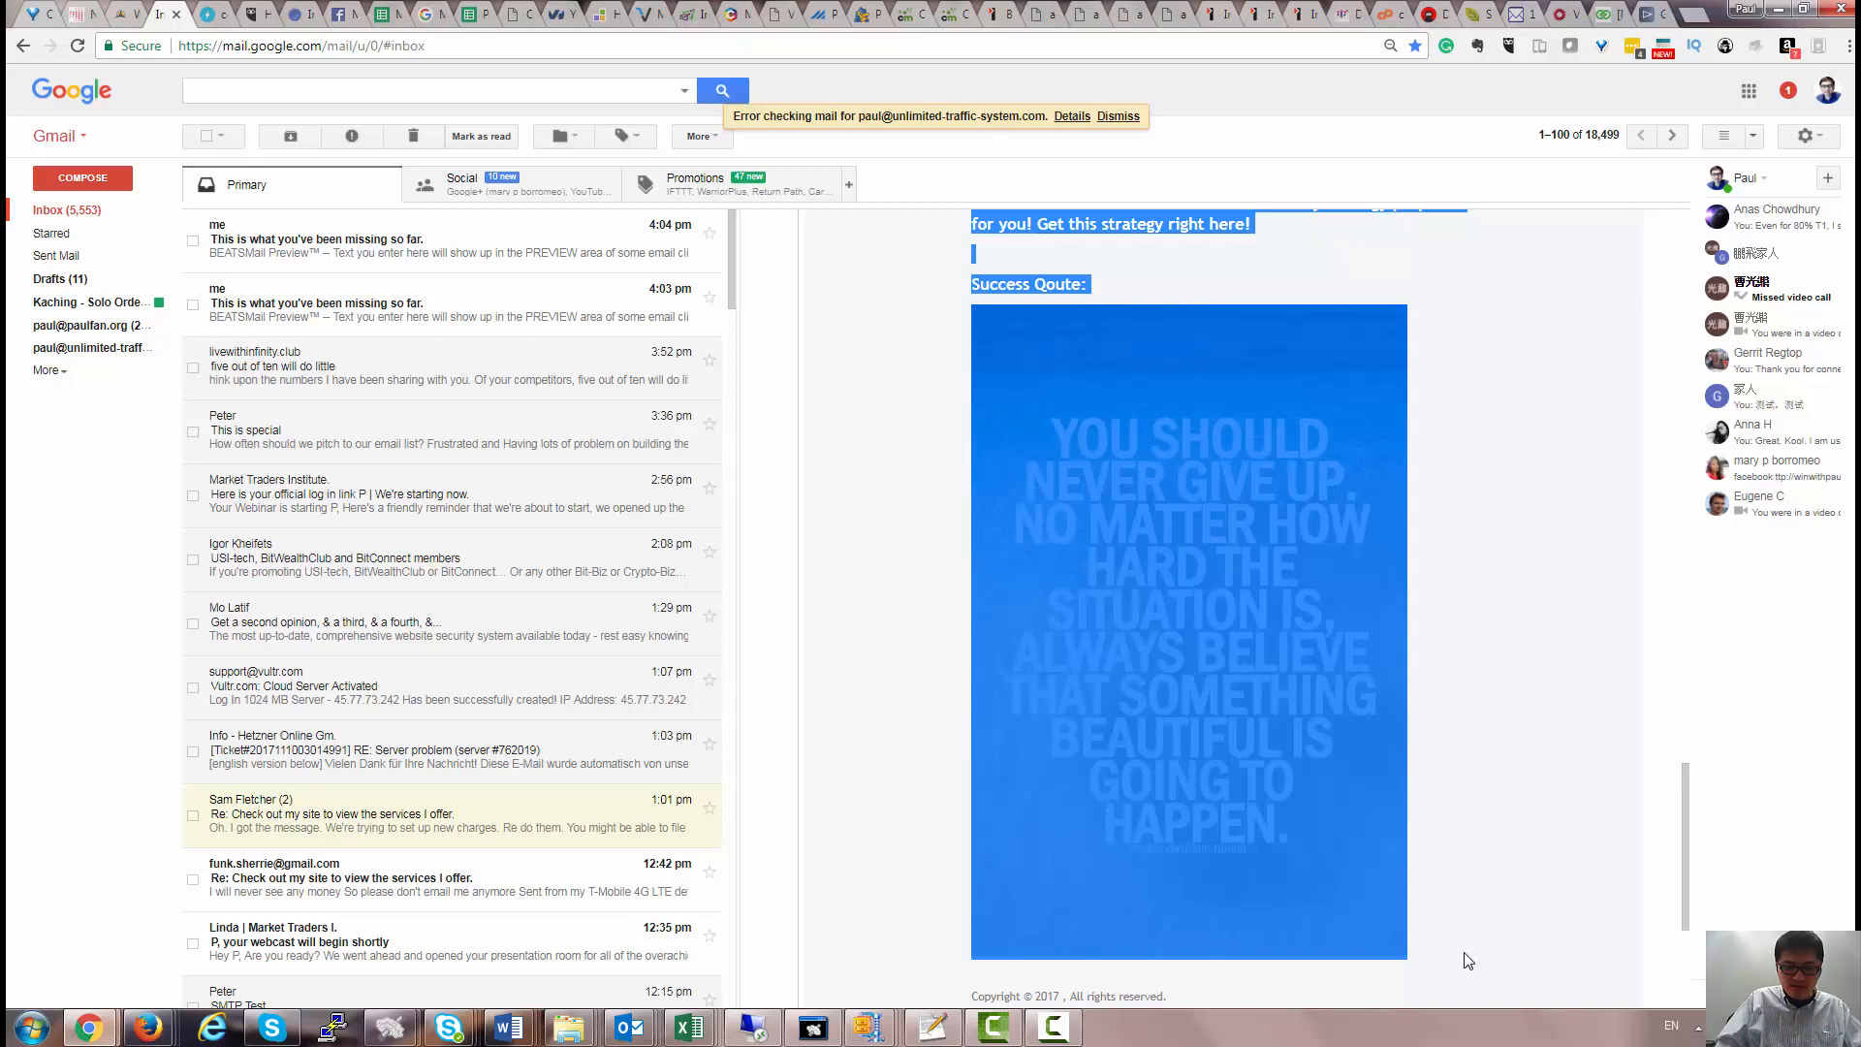
Return to MUMARA, paste the copied email into a new document in the campaign's HTML content, and view its source code.
key(alt+Tab)
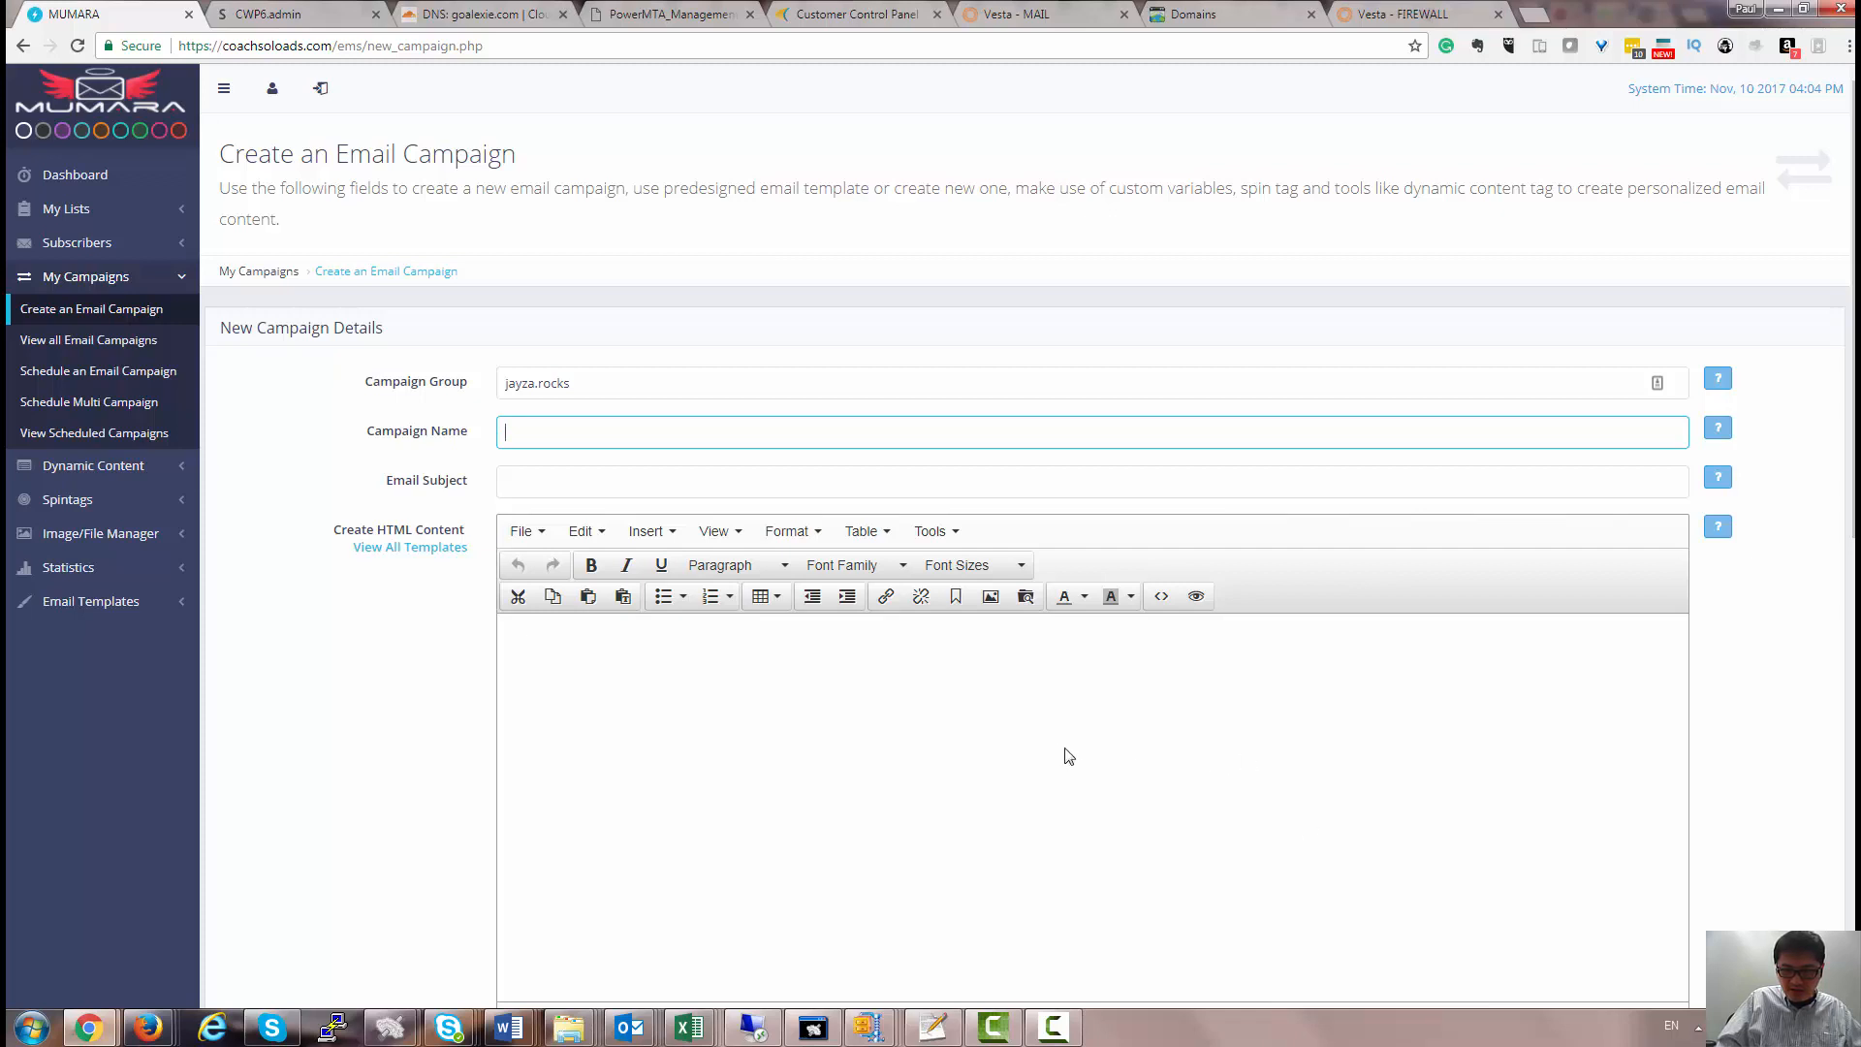
click(745, 693)
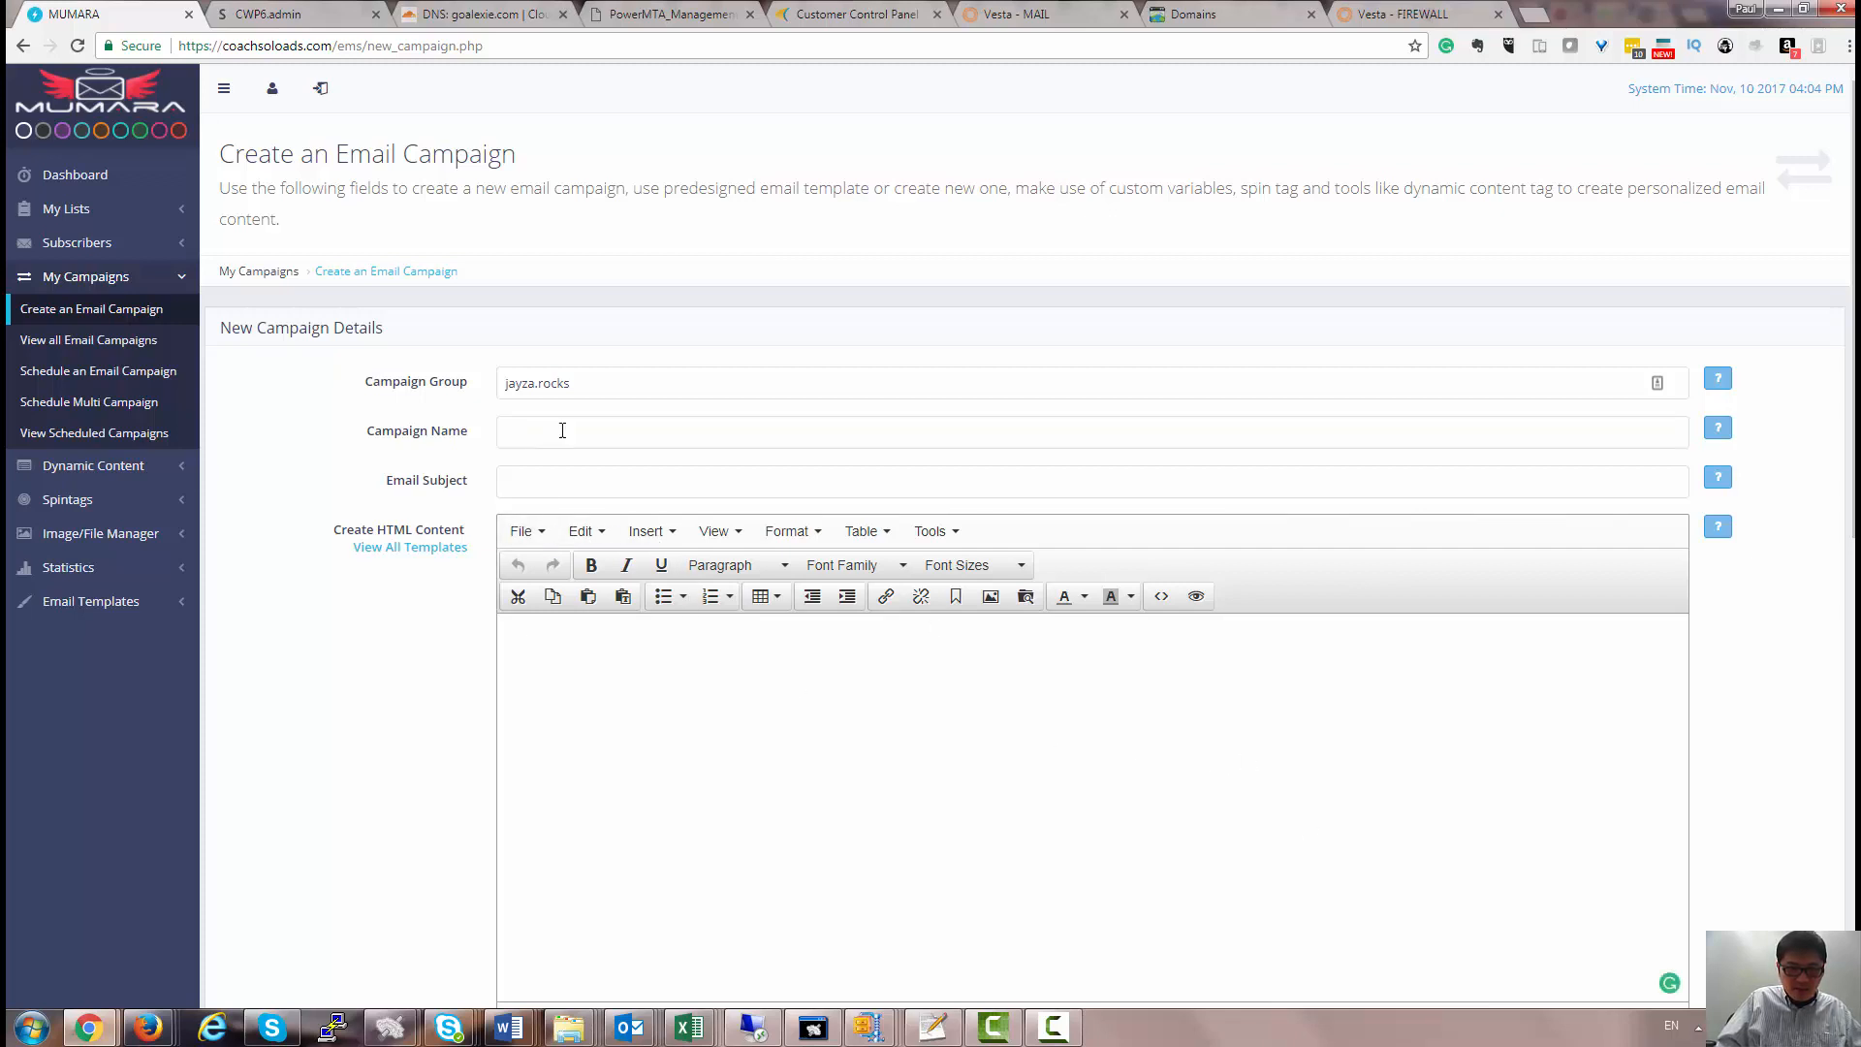
click(534, 536)
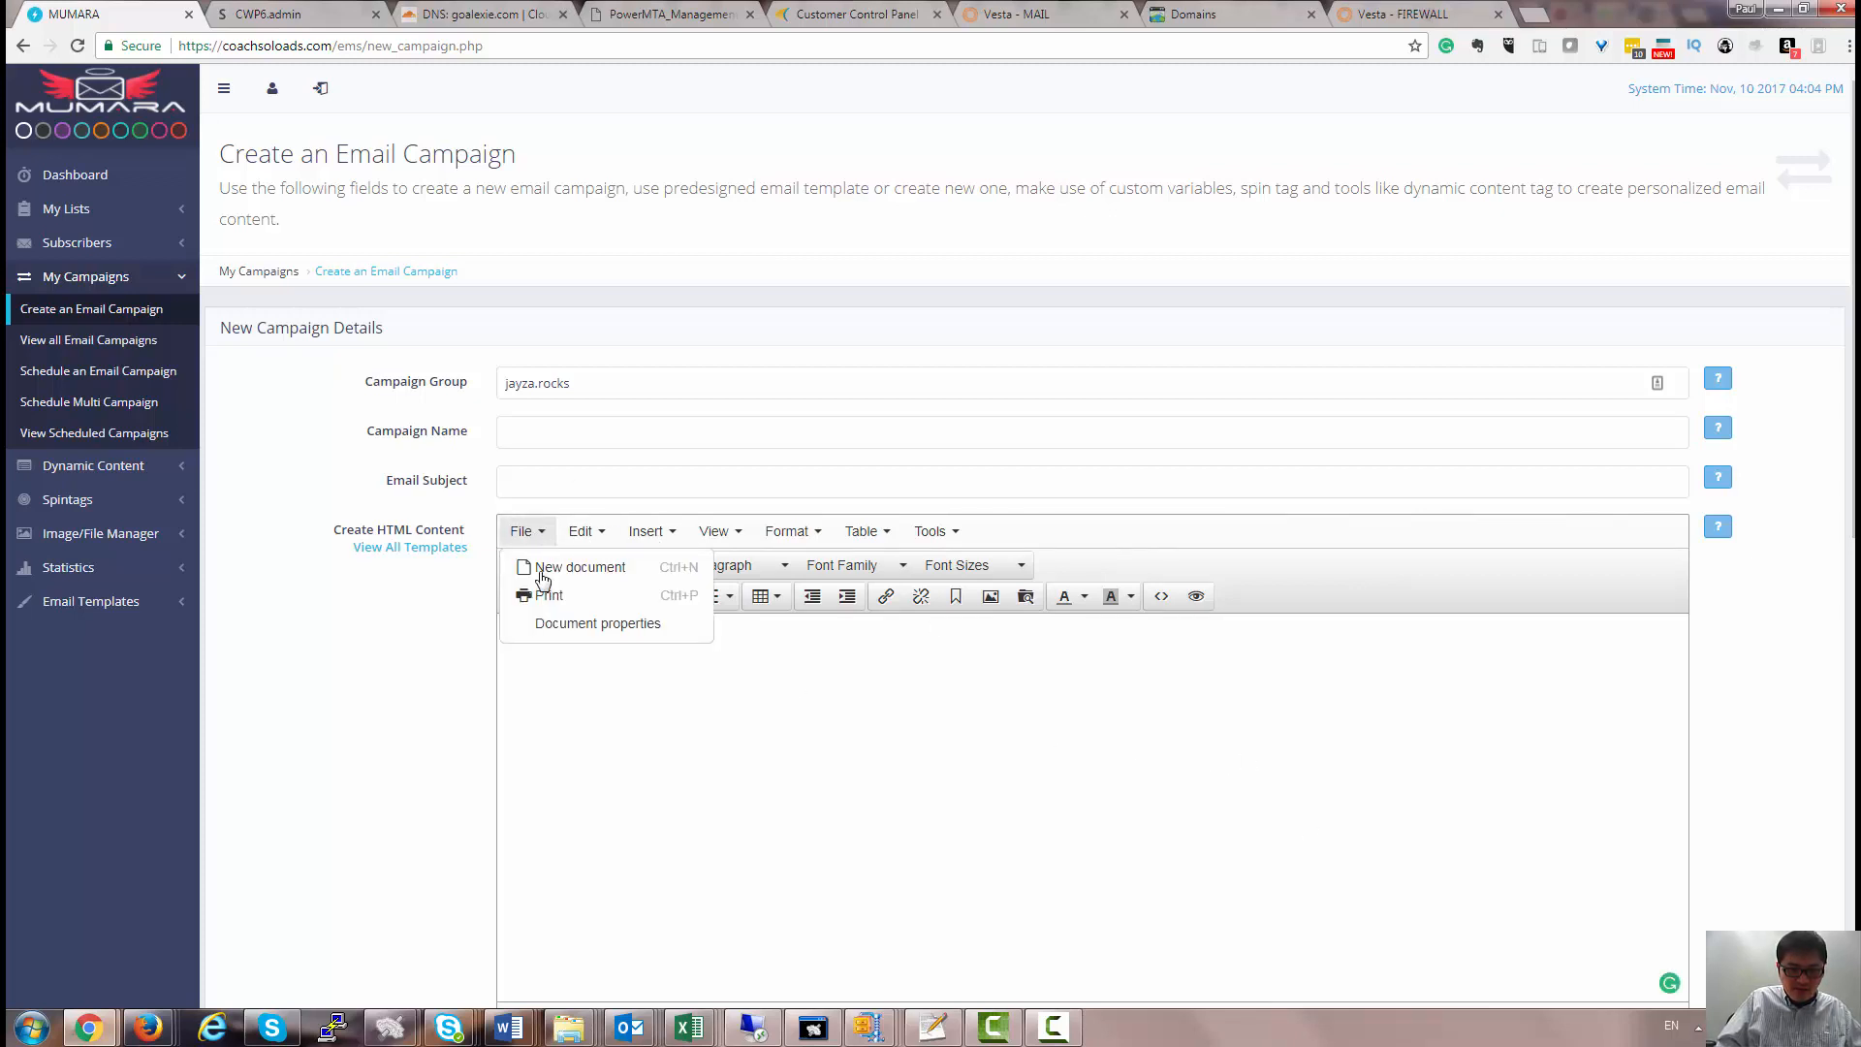
click(579, 567)
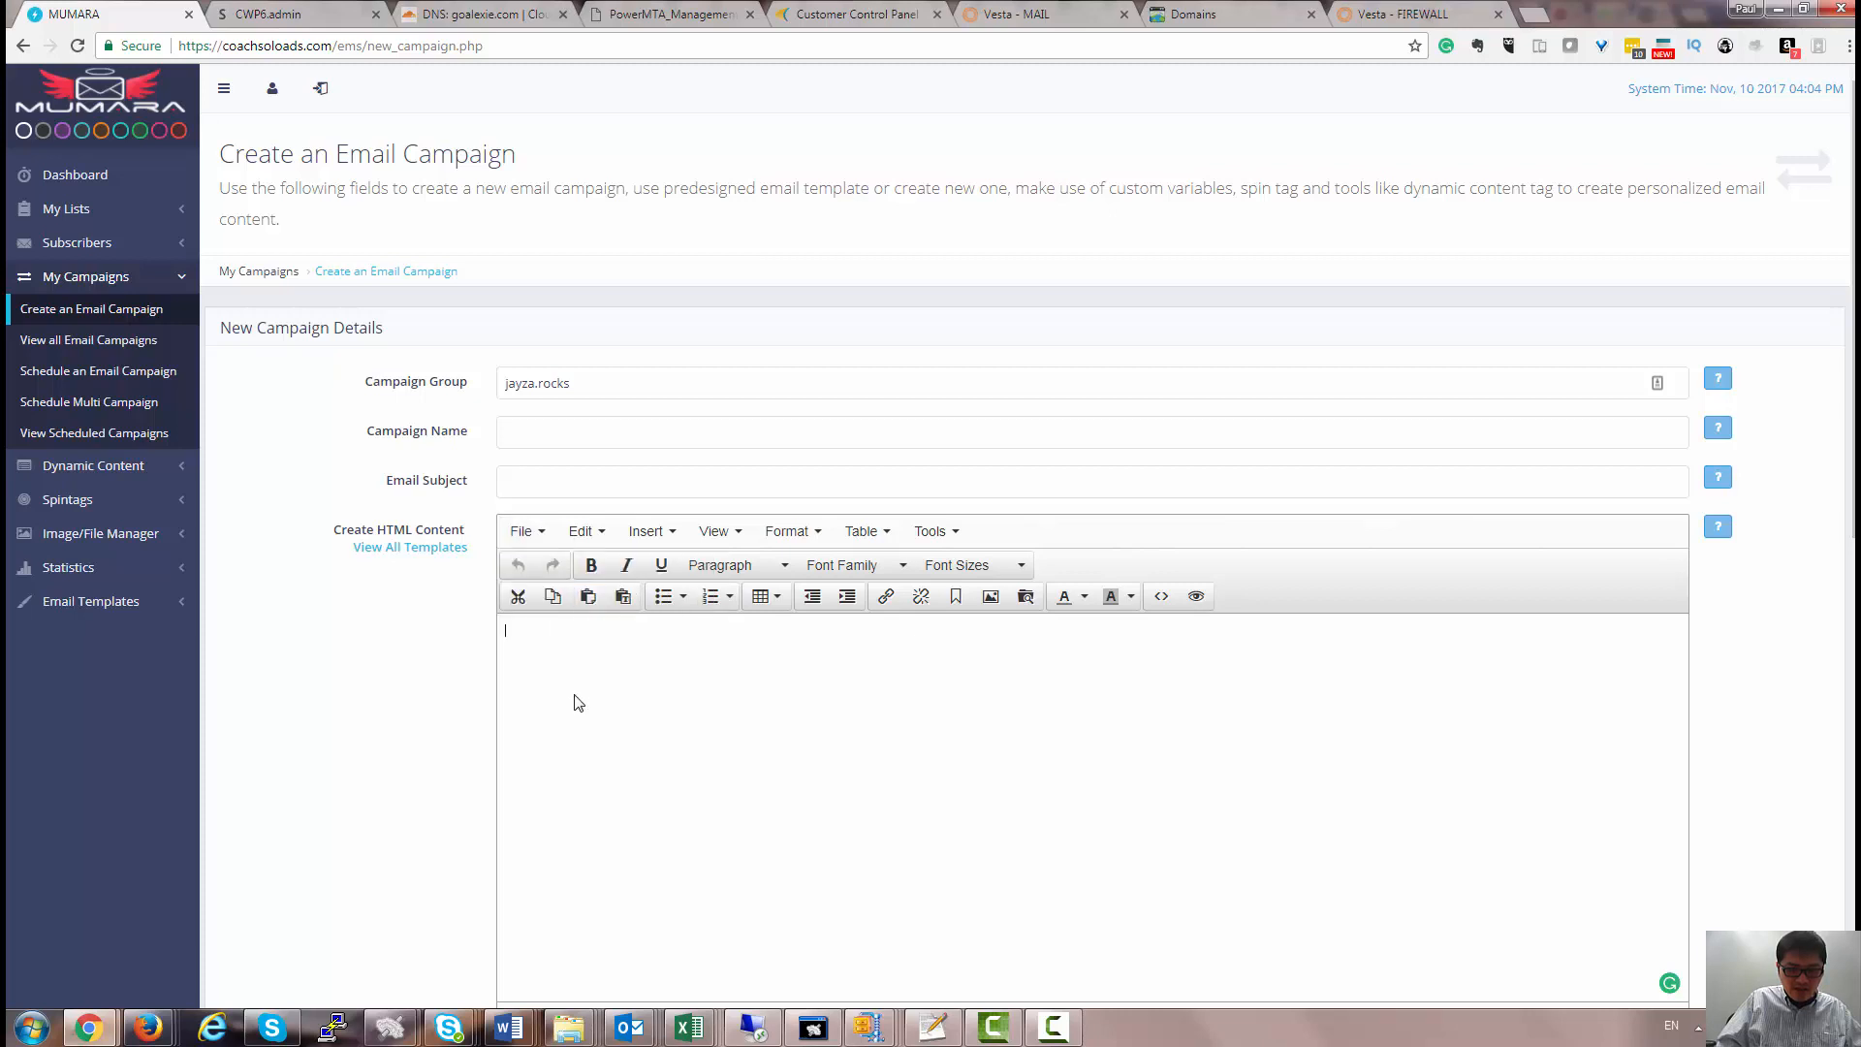
key(ctrl+v)
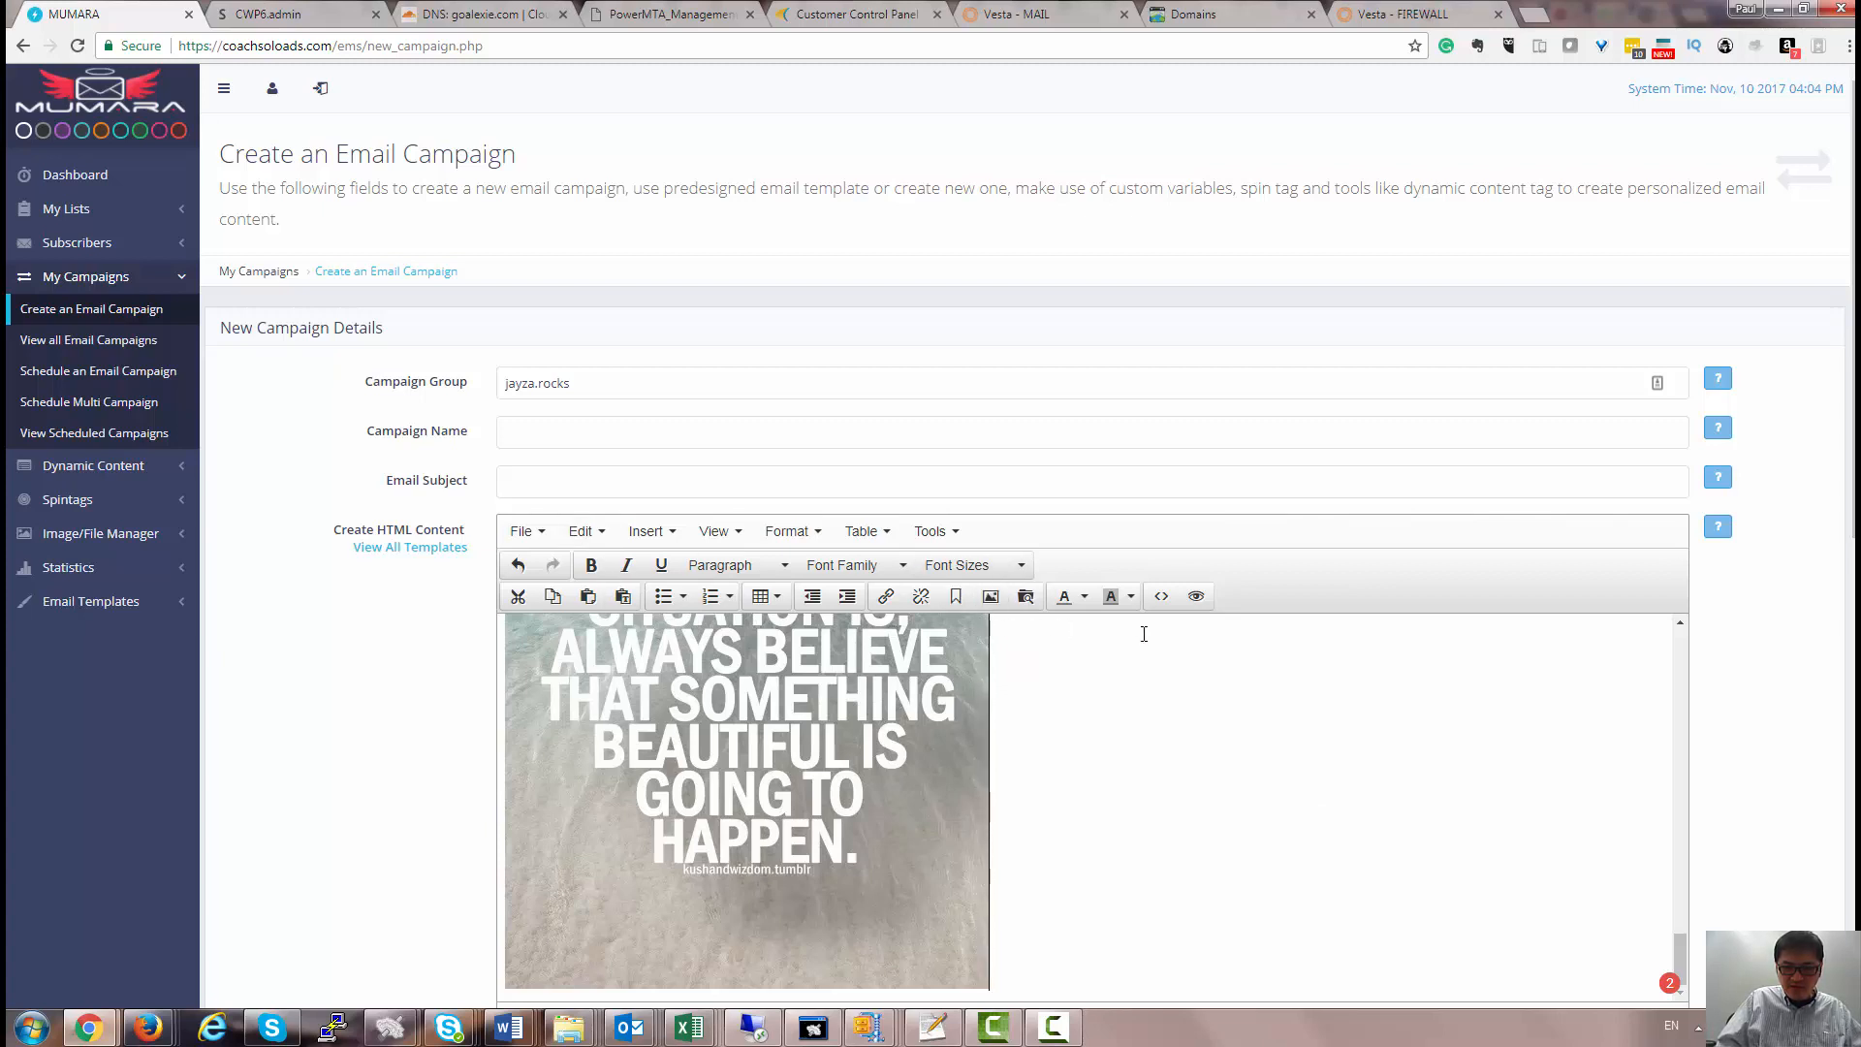
click(1161, 598)
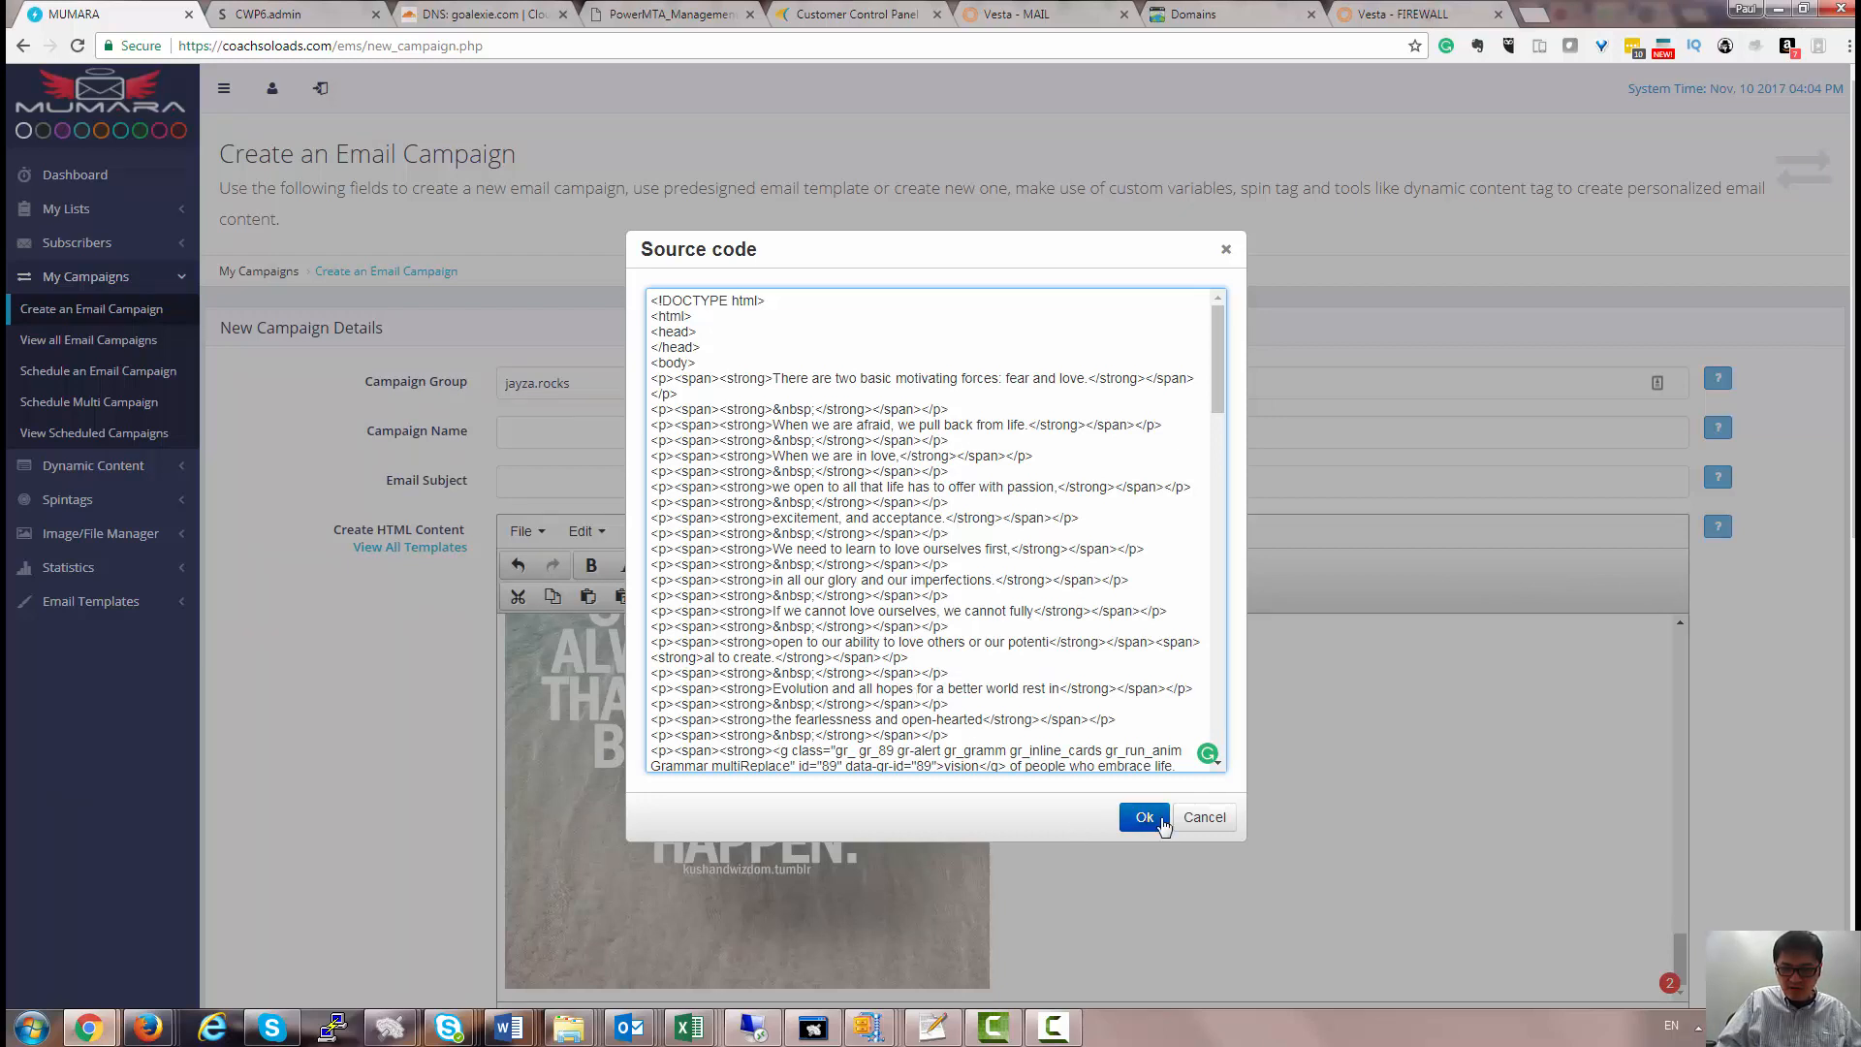
click(1205, 819)
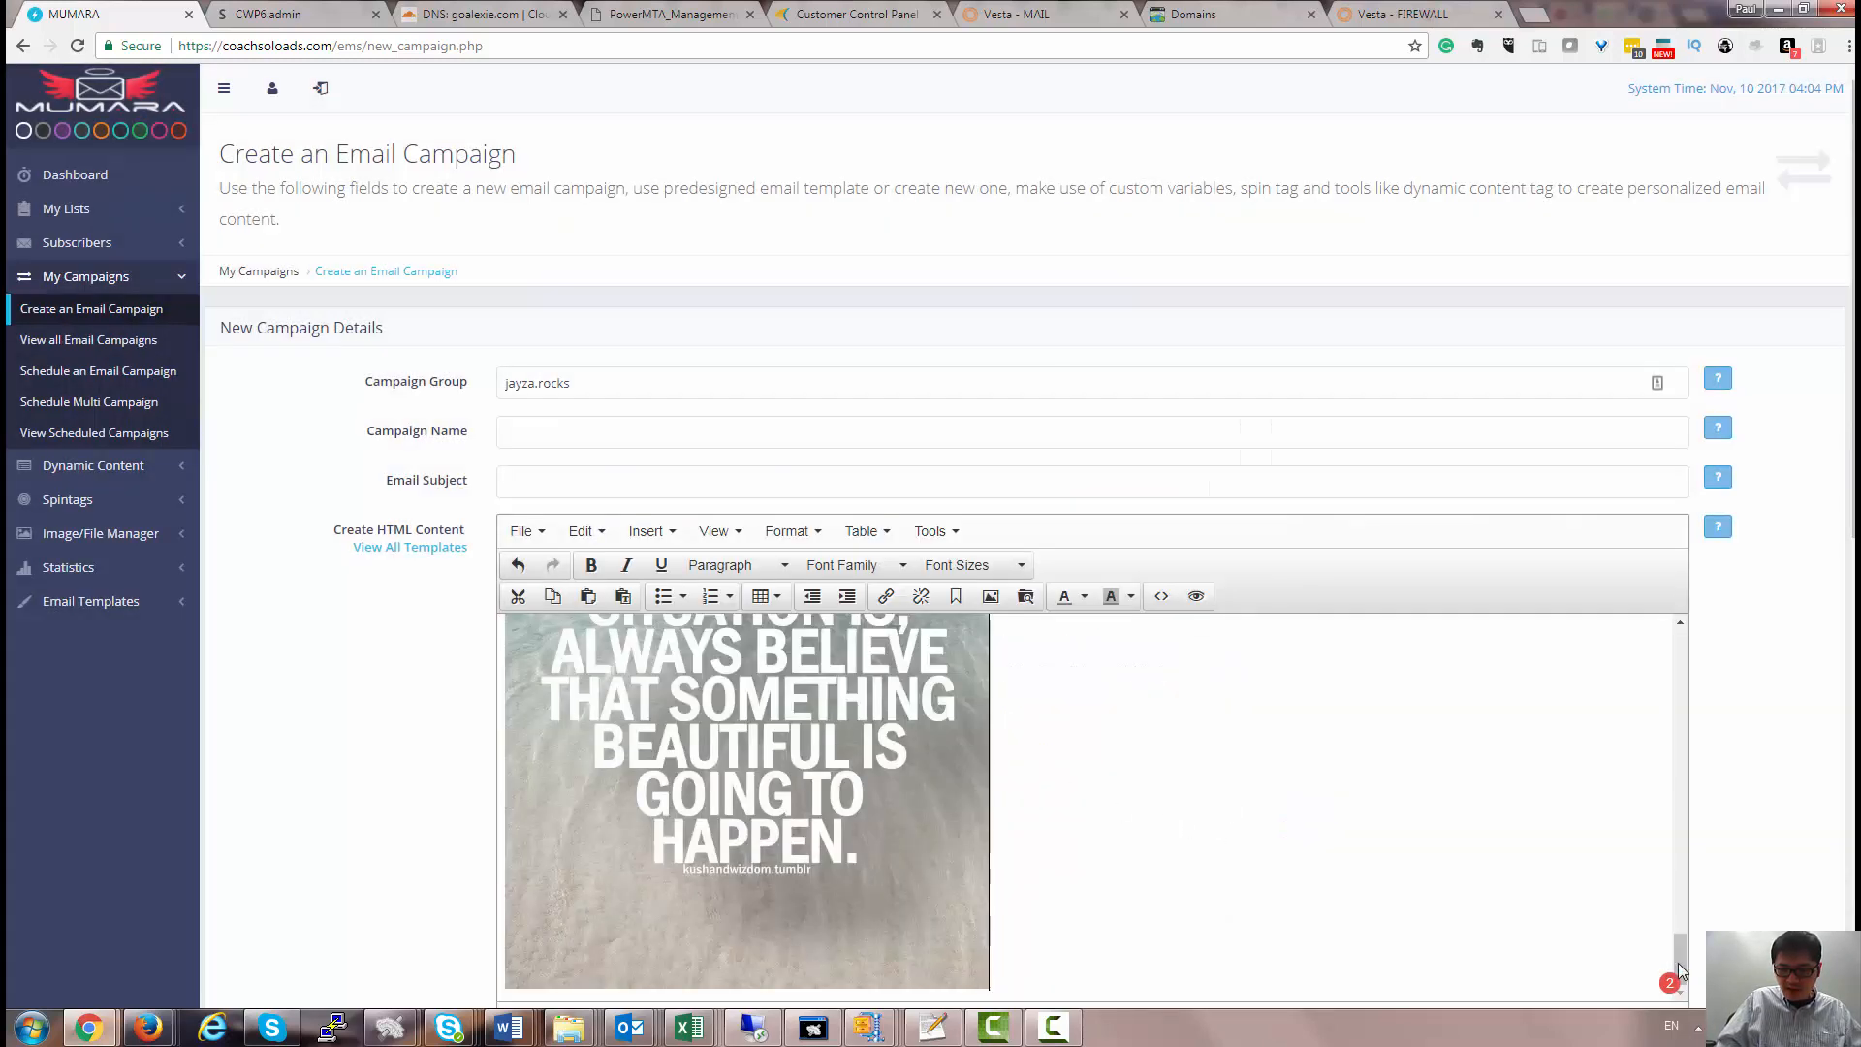
Replace the "Thank you" sign-off and sender name in the email body with the jaza.rocks dynamic content tag.
drag(1677, 952, 1681, 875)
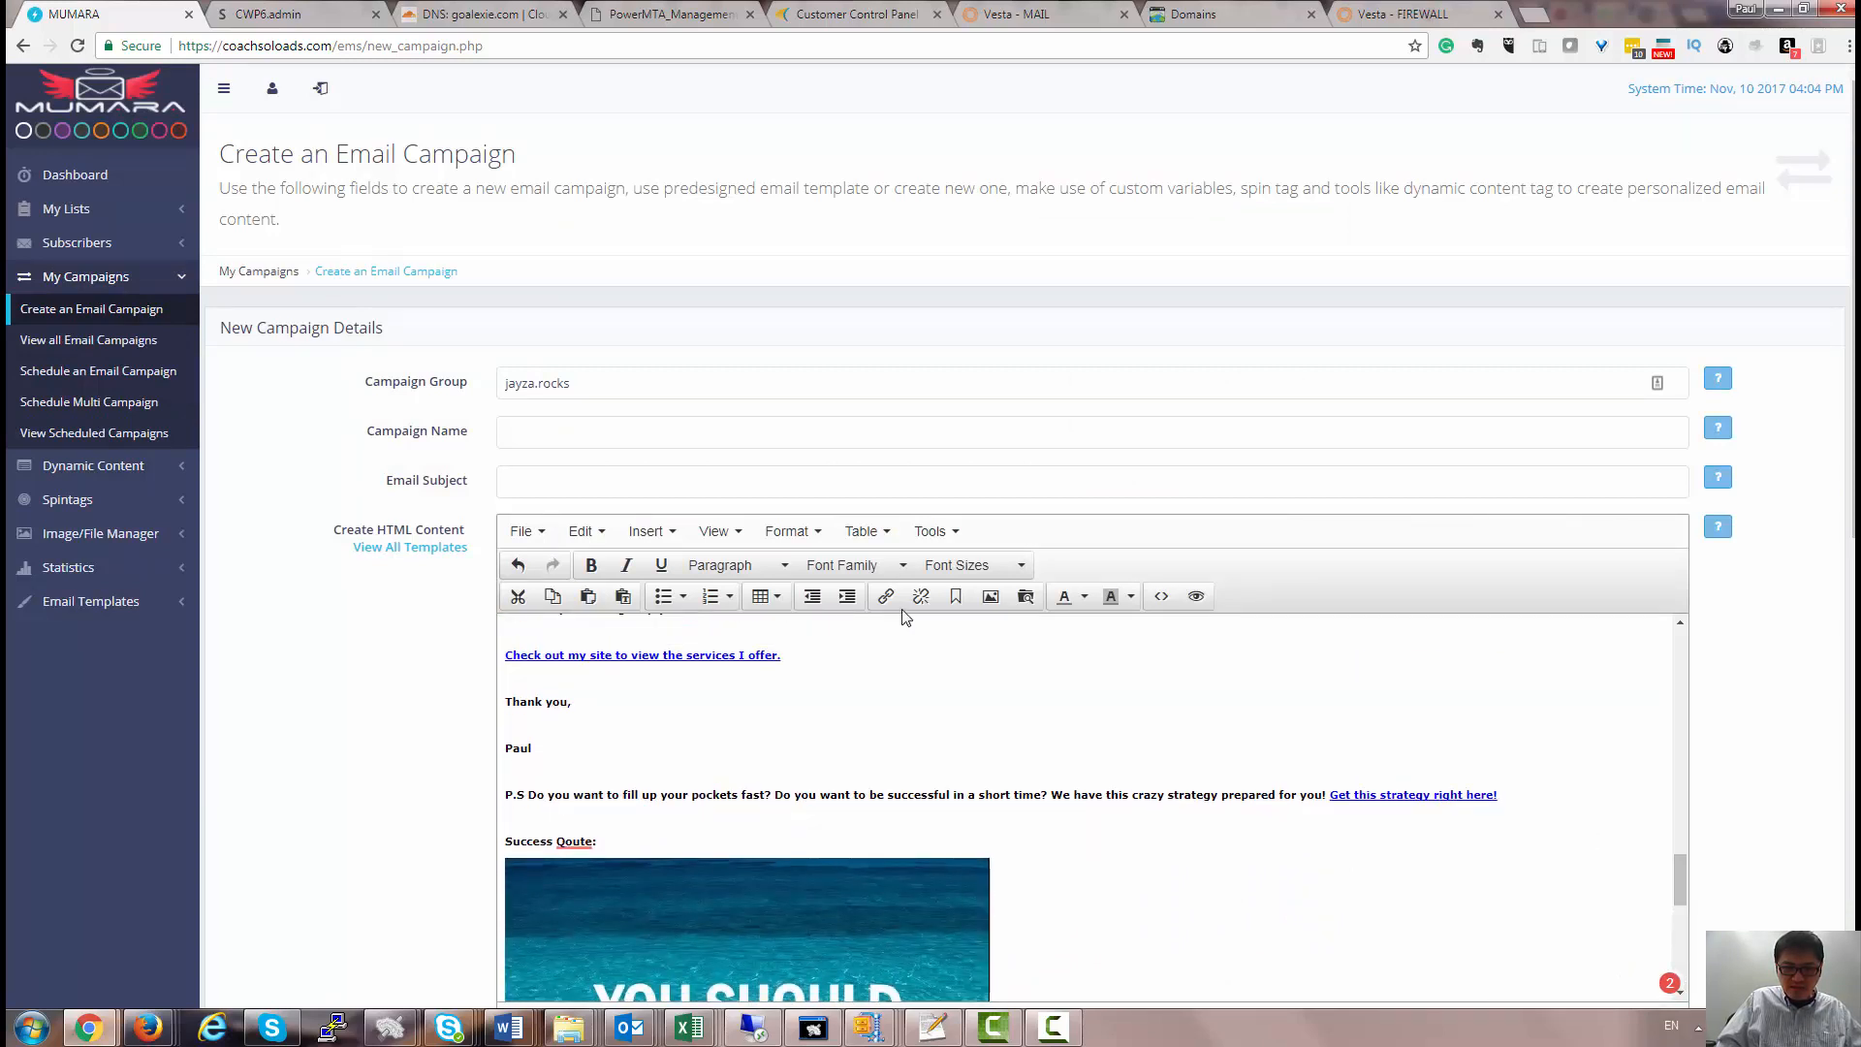
drag(554, 746, 488, 712)
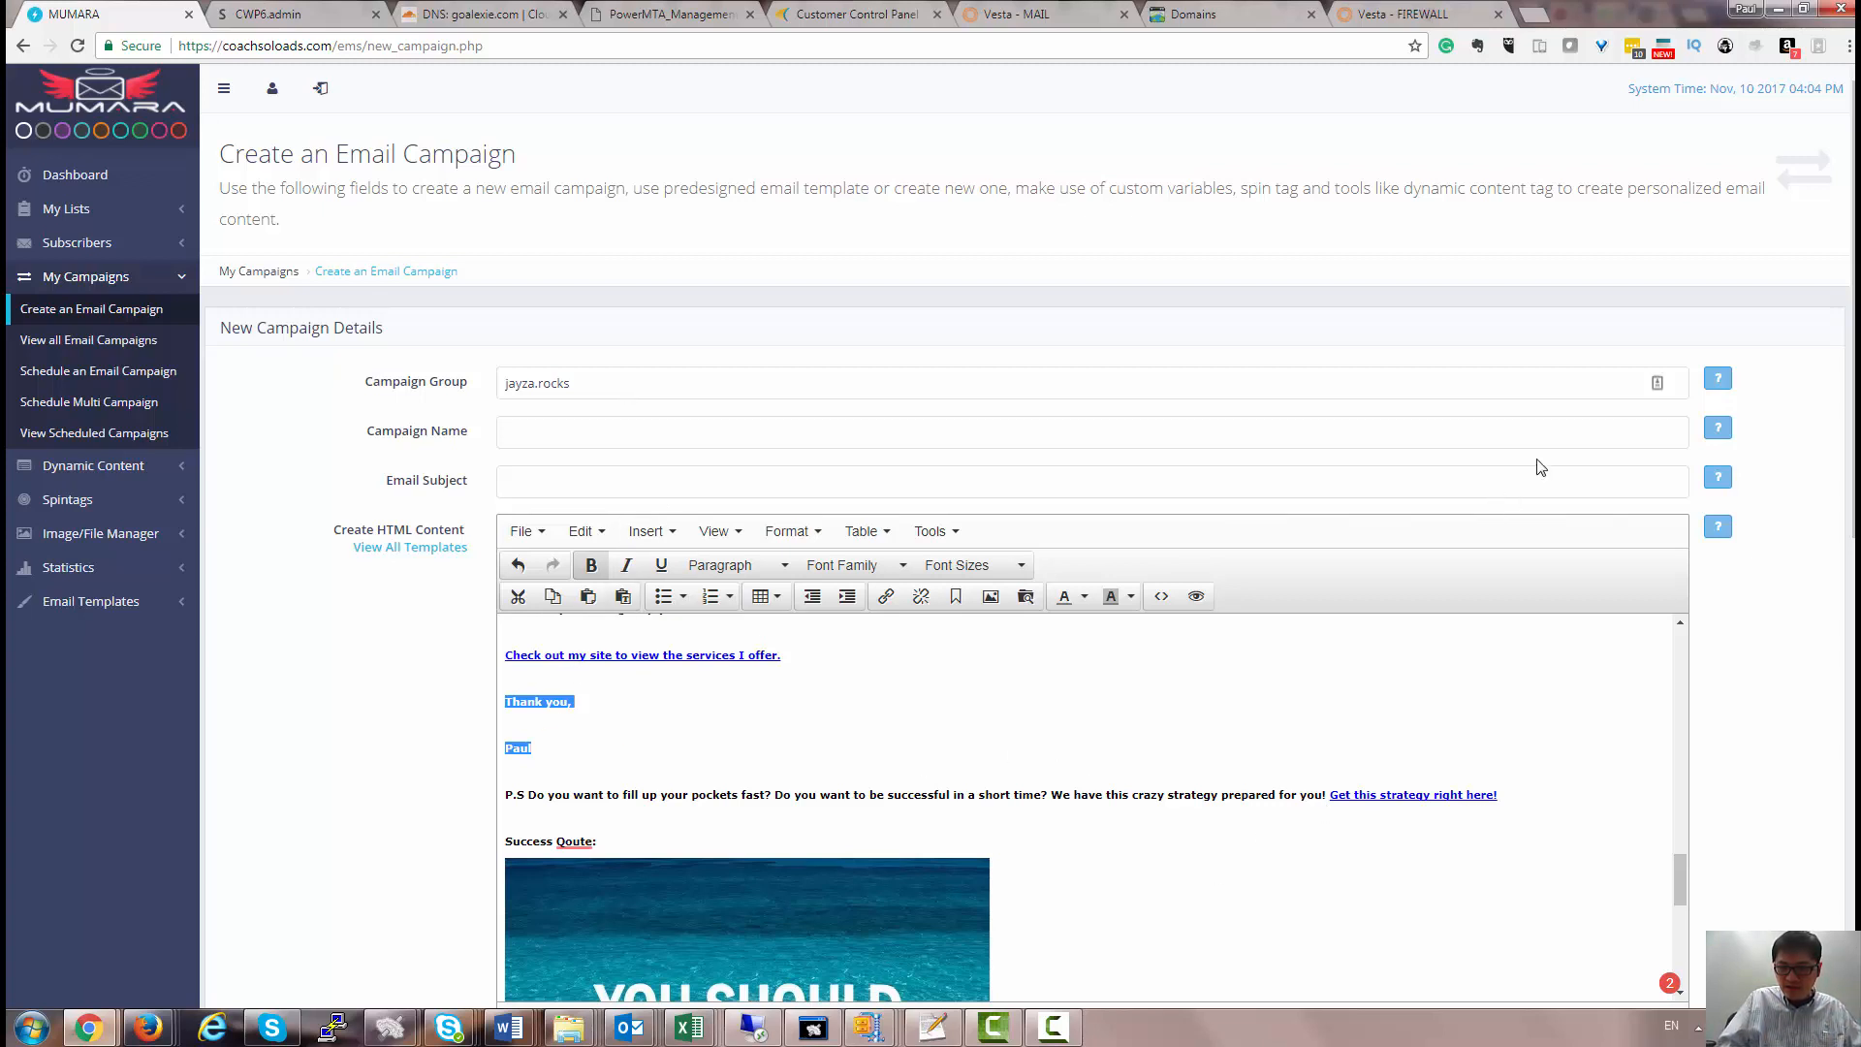
scroll(1838, 635, down, 4)
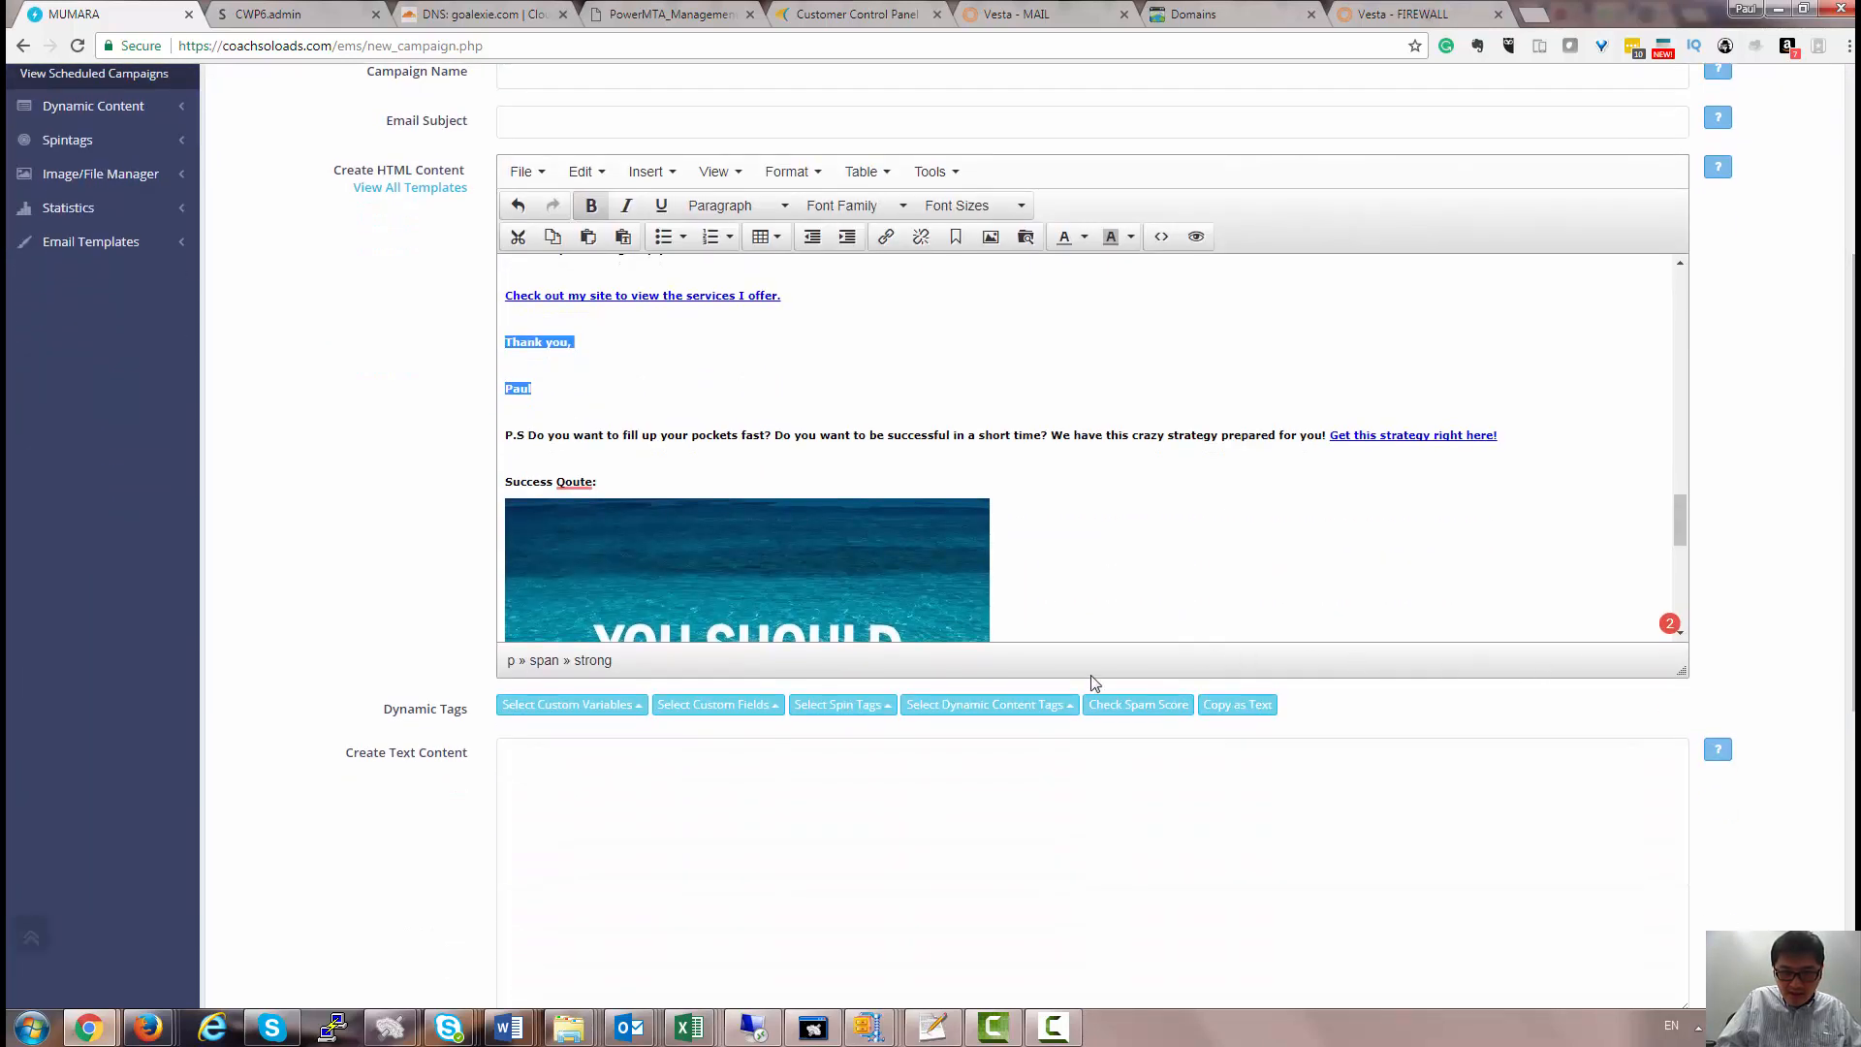
click(1016, 707)
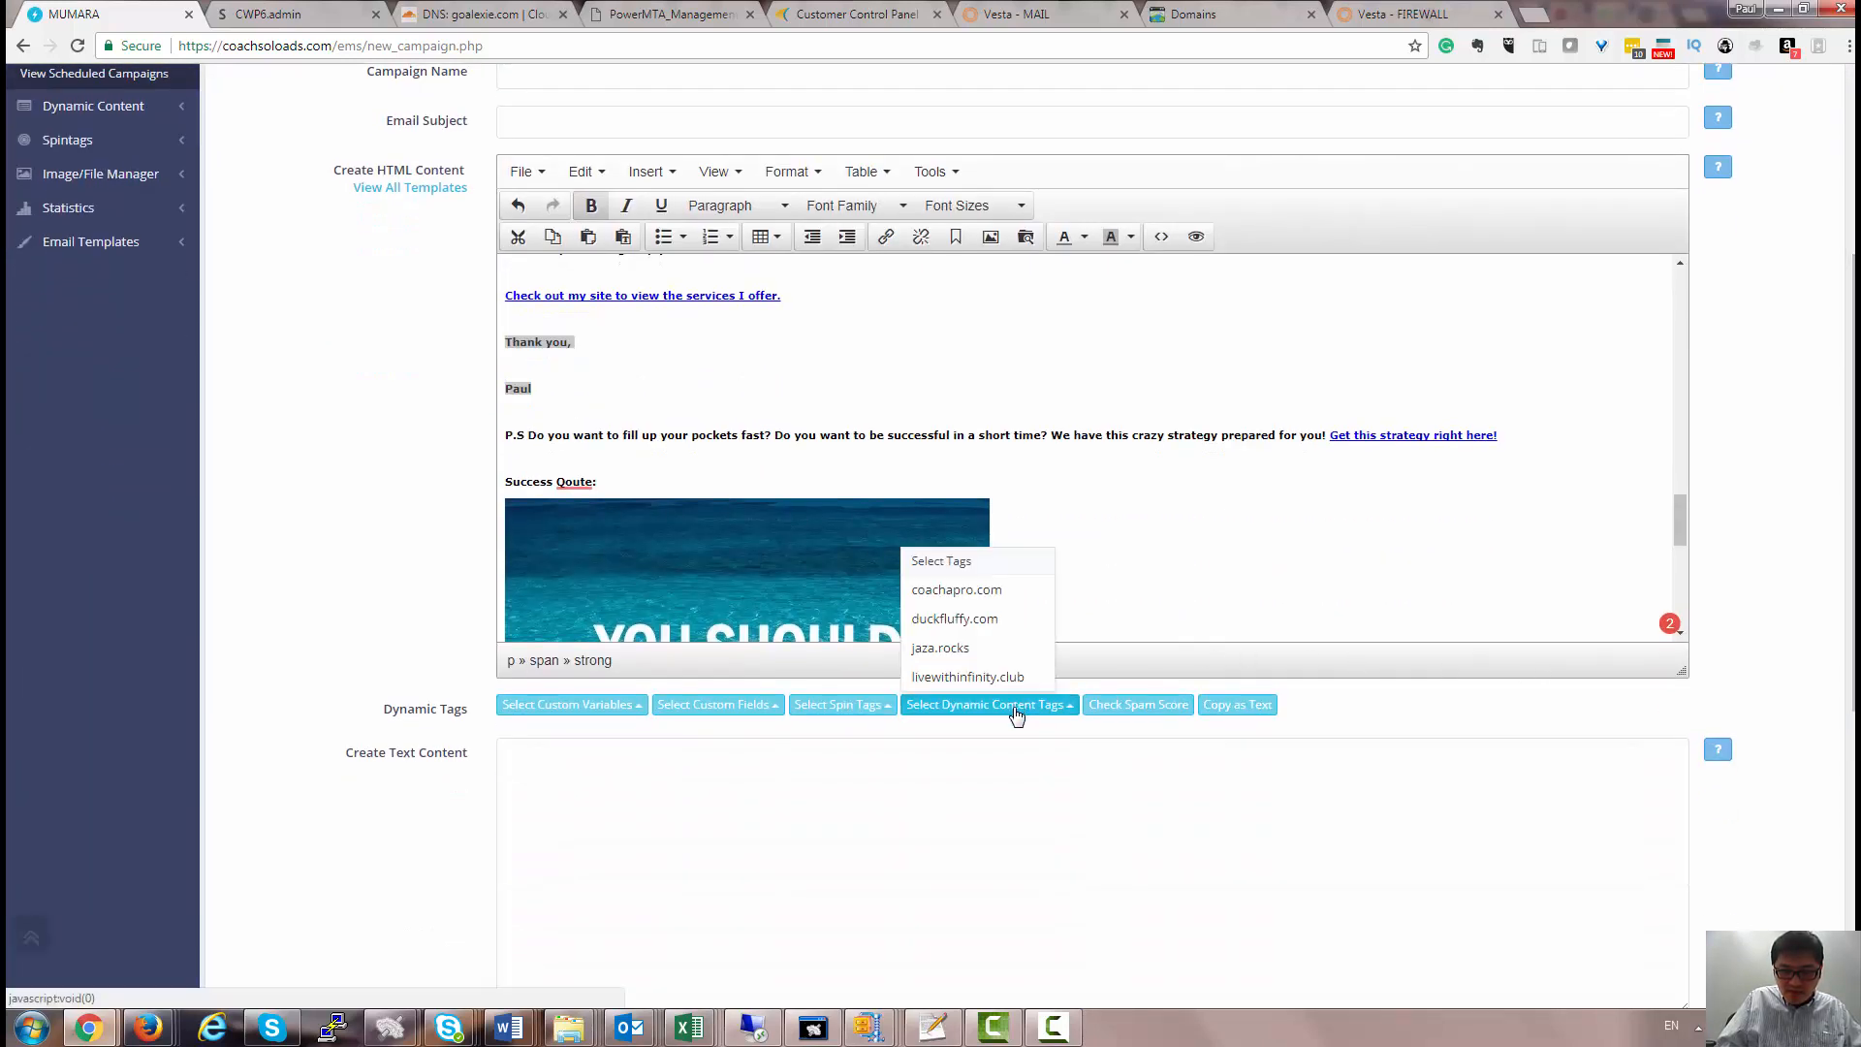
click(964, 651)
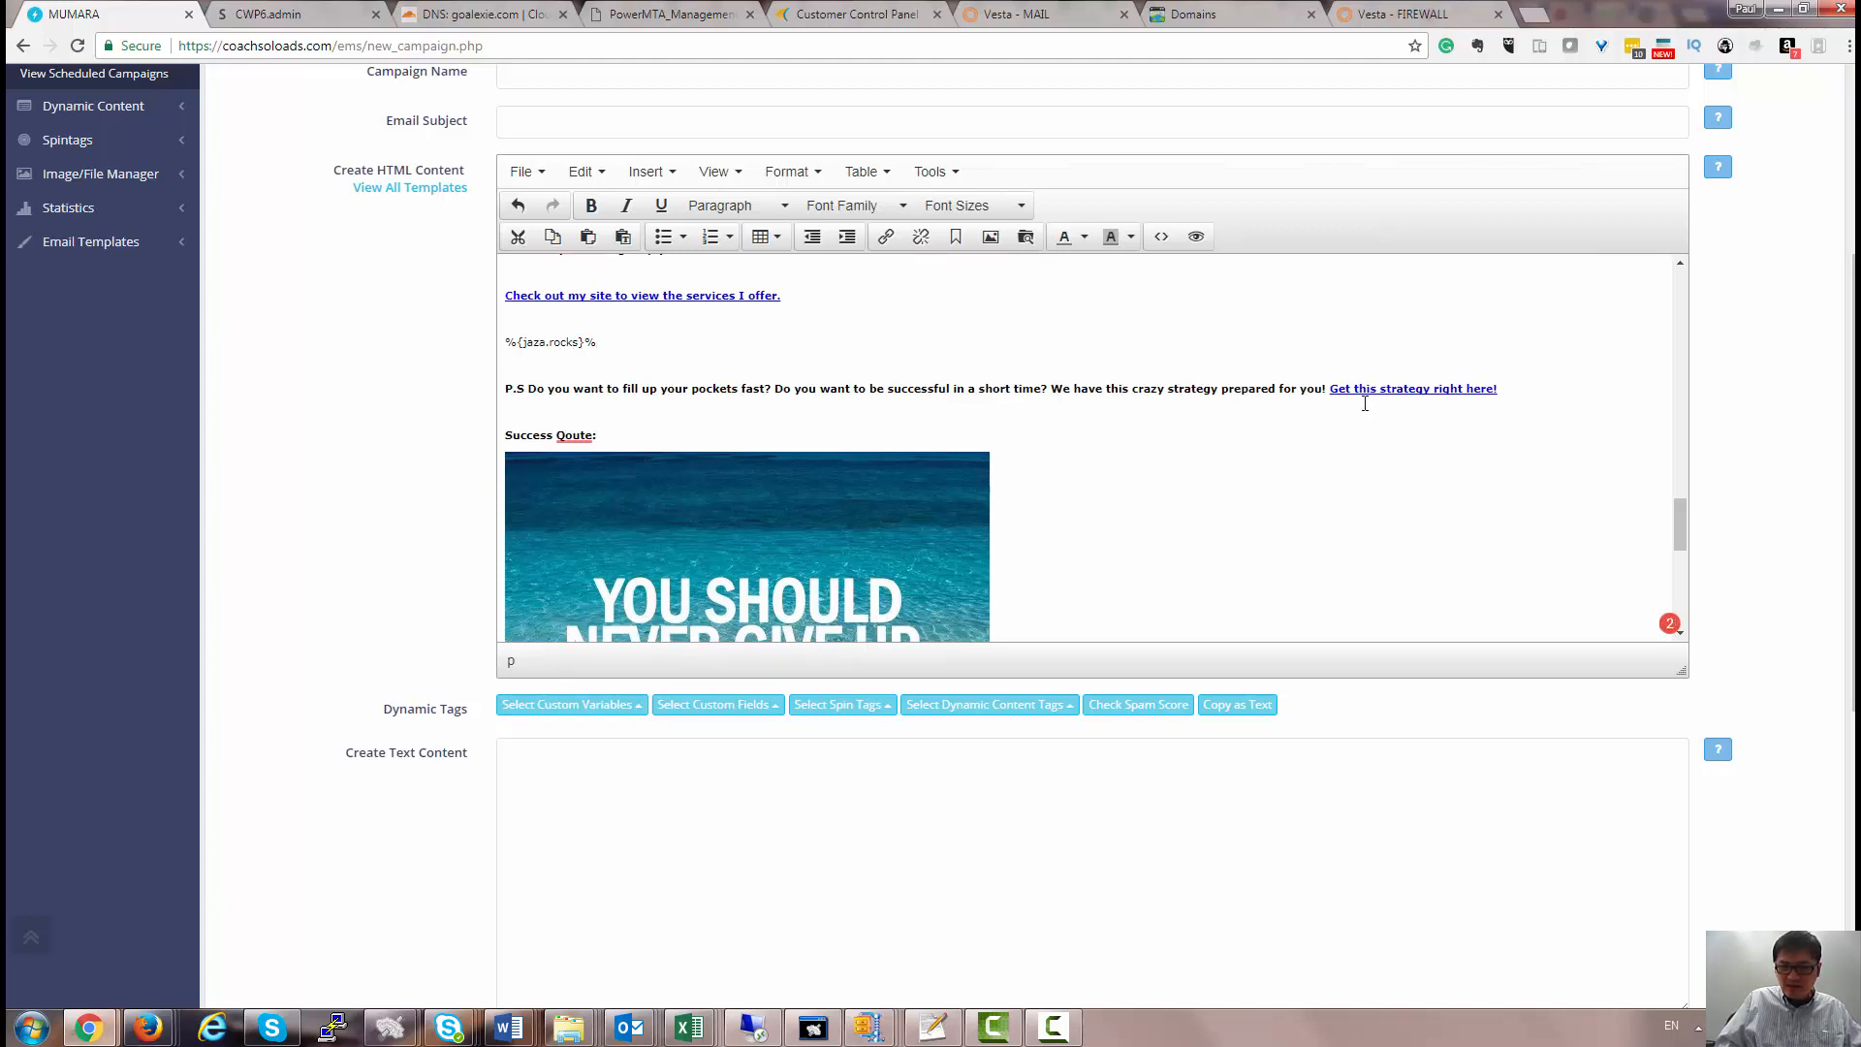
Open the link settings for "Get this strategy right here!" and switch to the Google Sheets info spreadsheet containing the email links.
drag(1500, 390, 1329, 391)
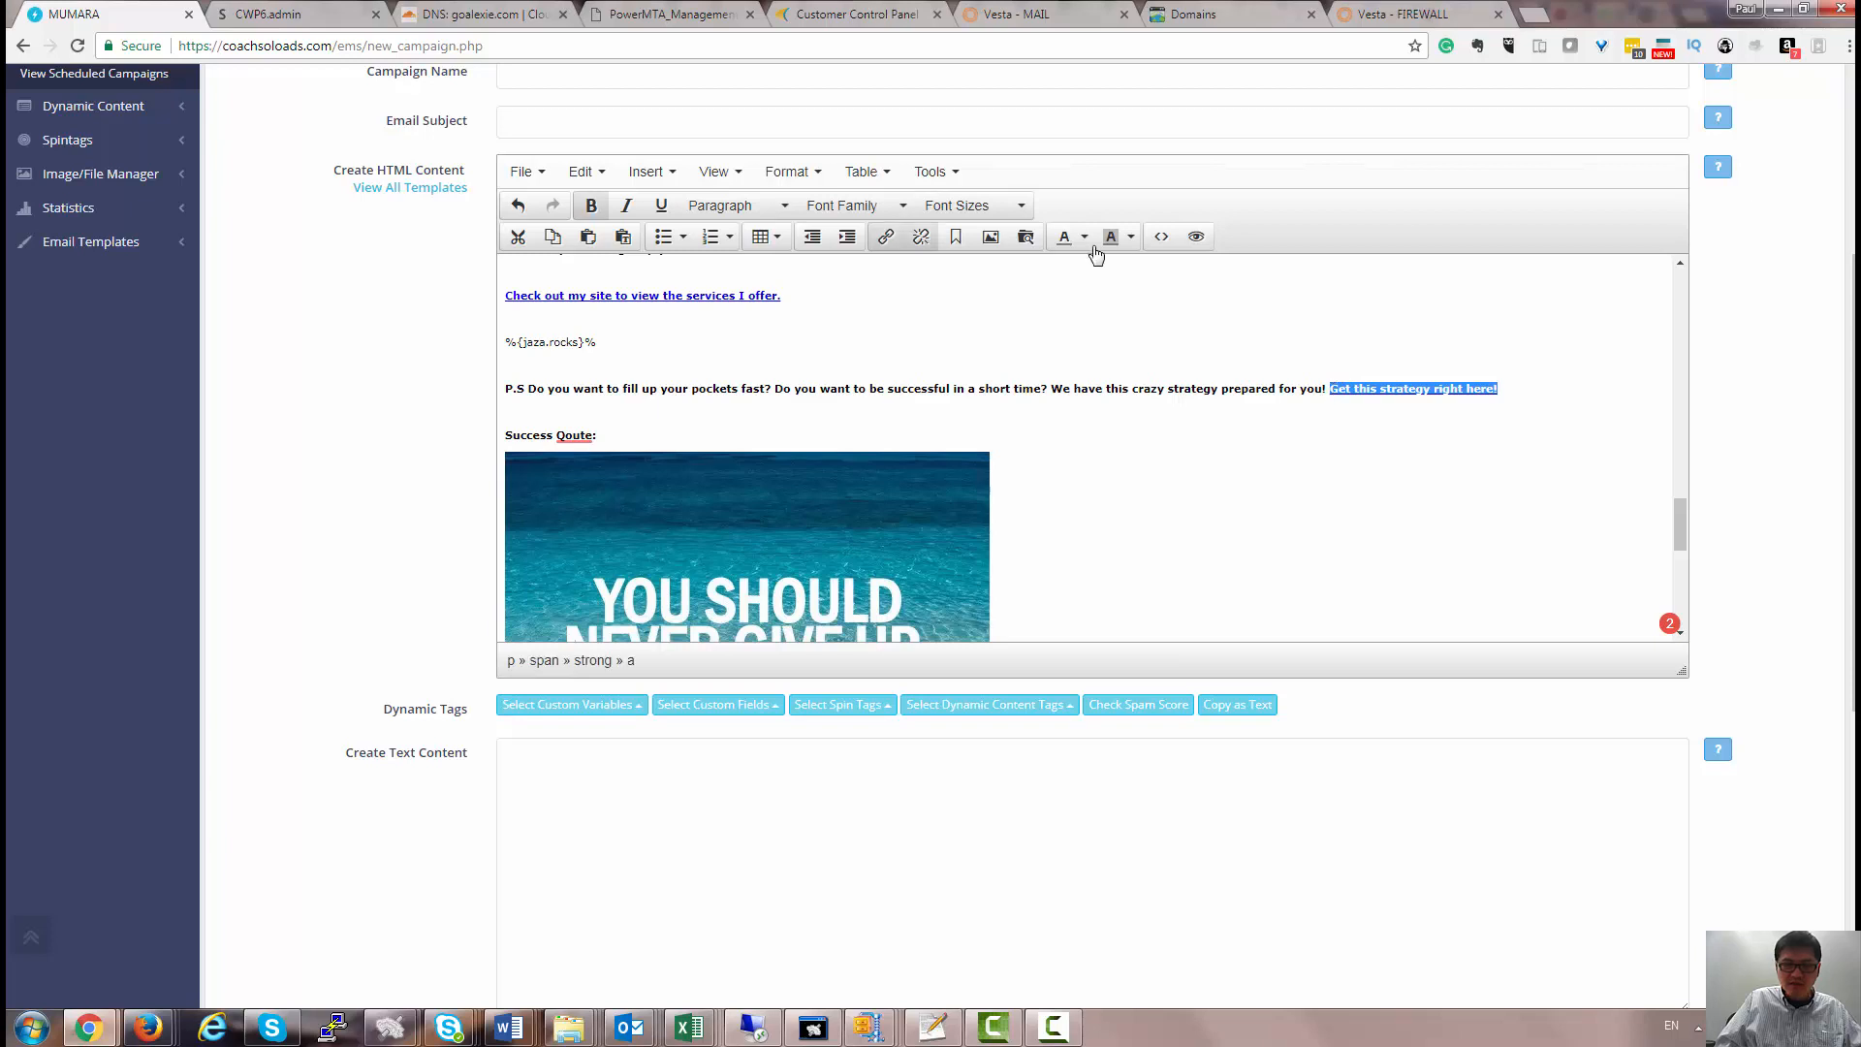
click(886, 236)
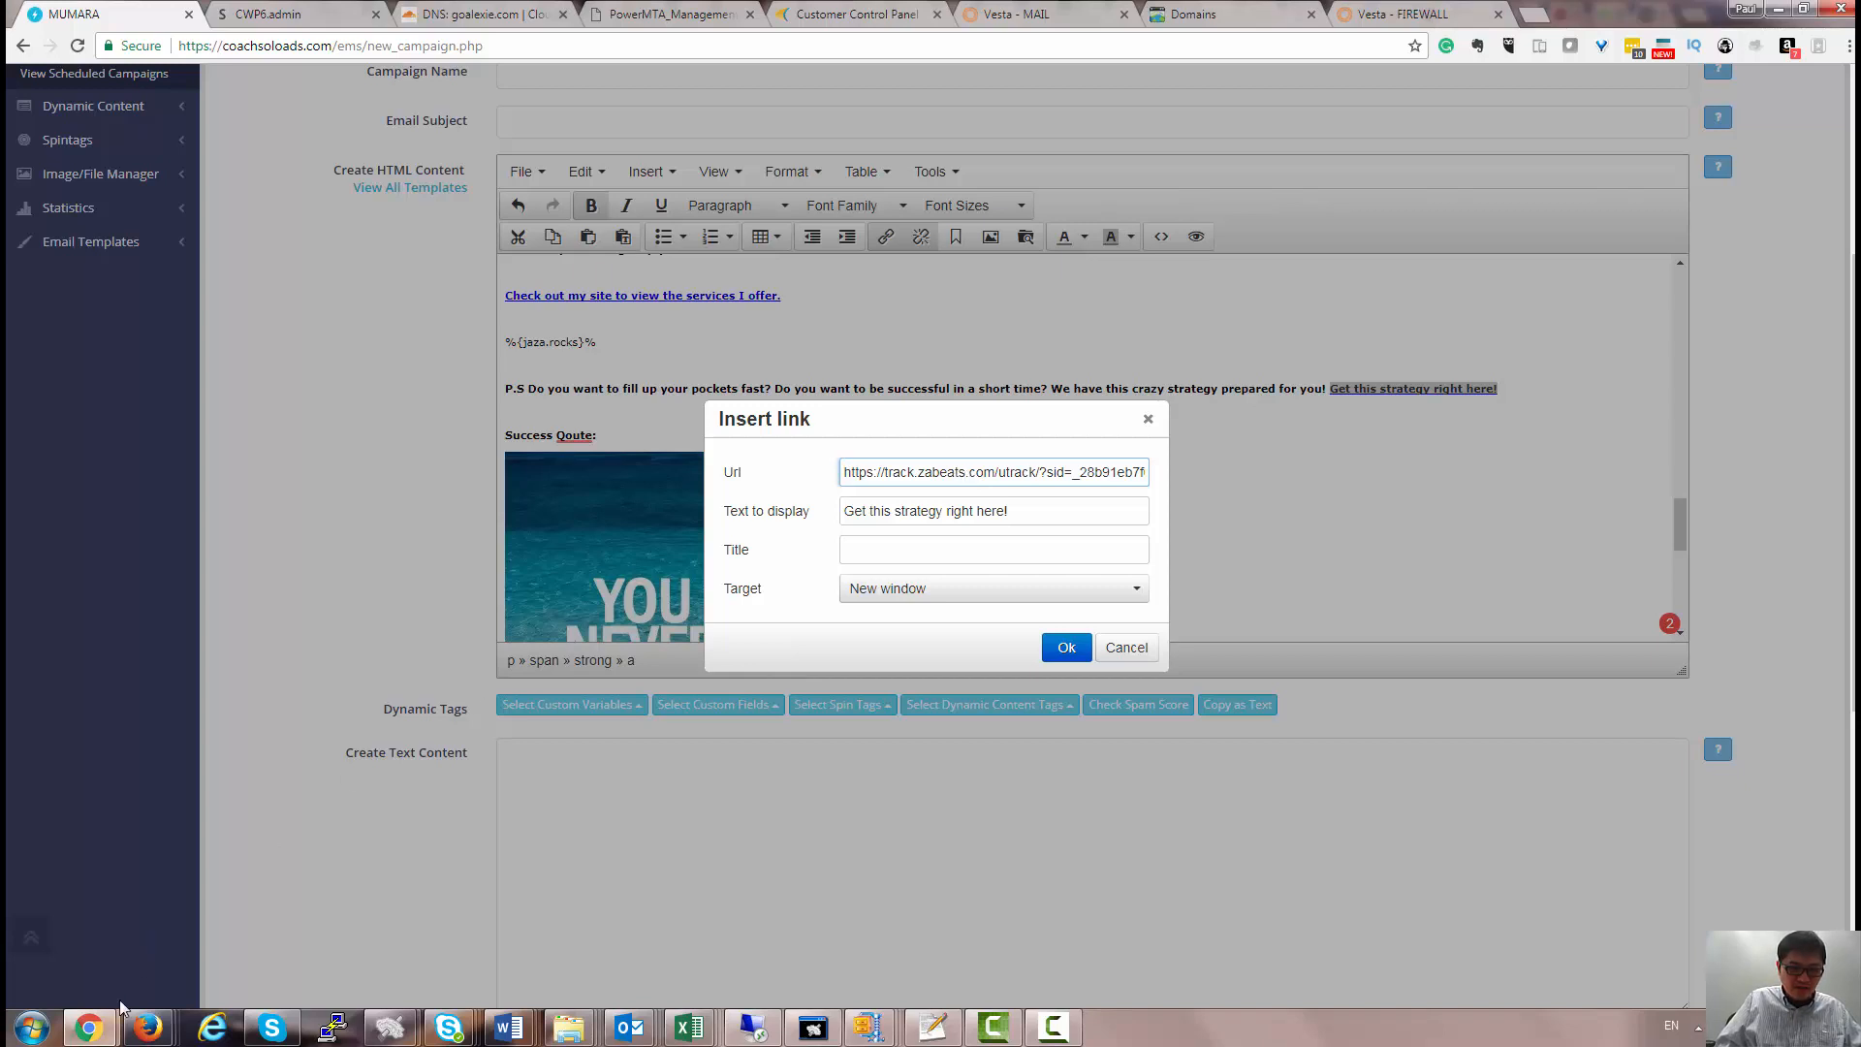
mouse_move(89, 1025)
click(116, 930)
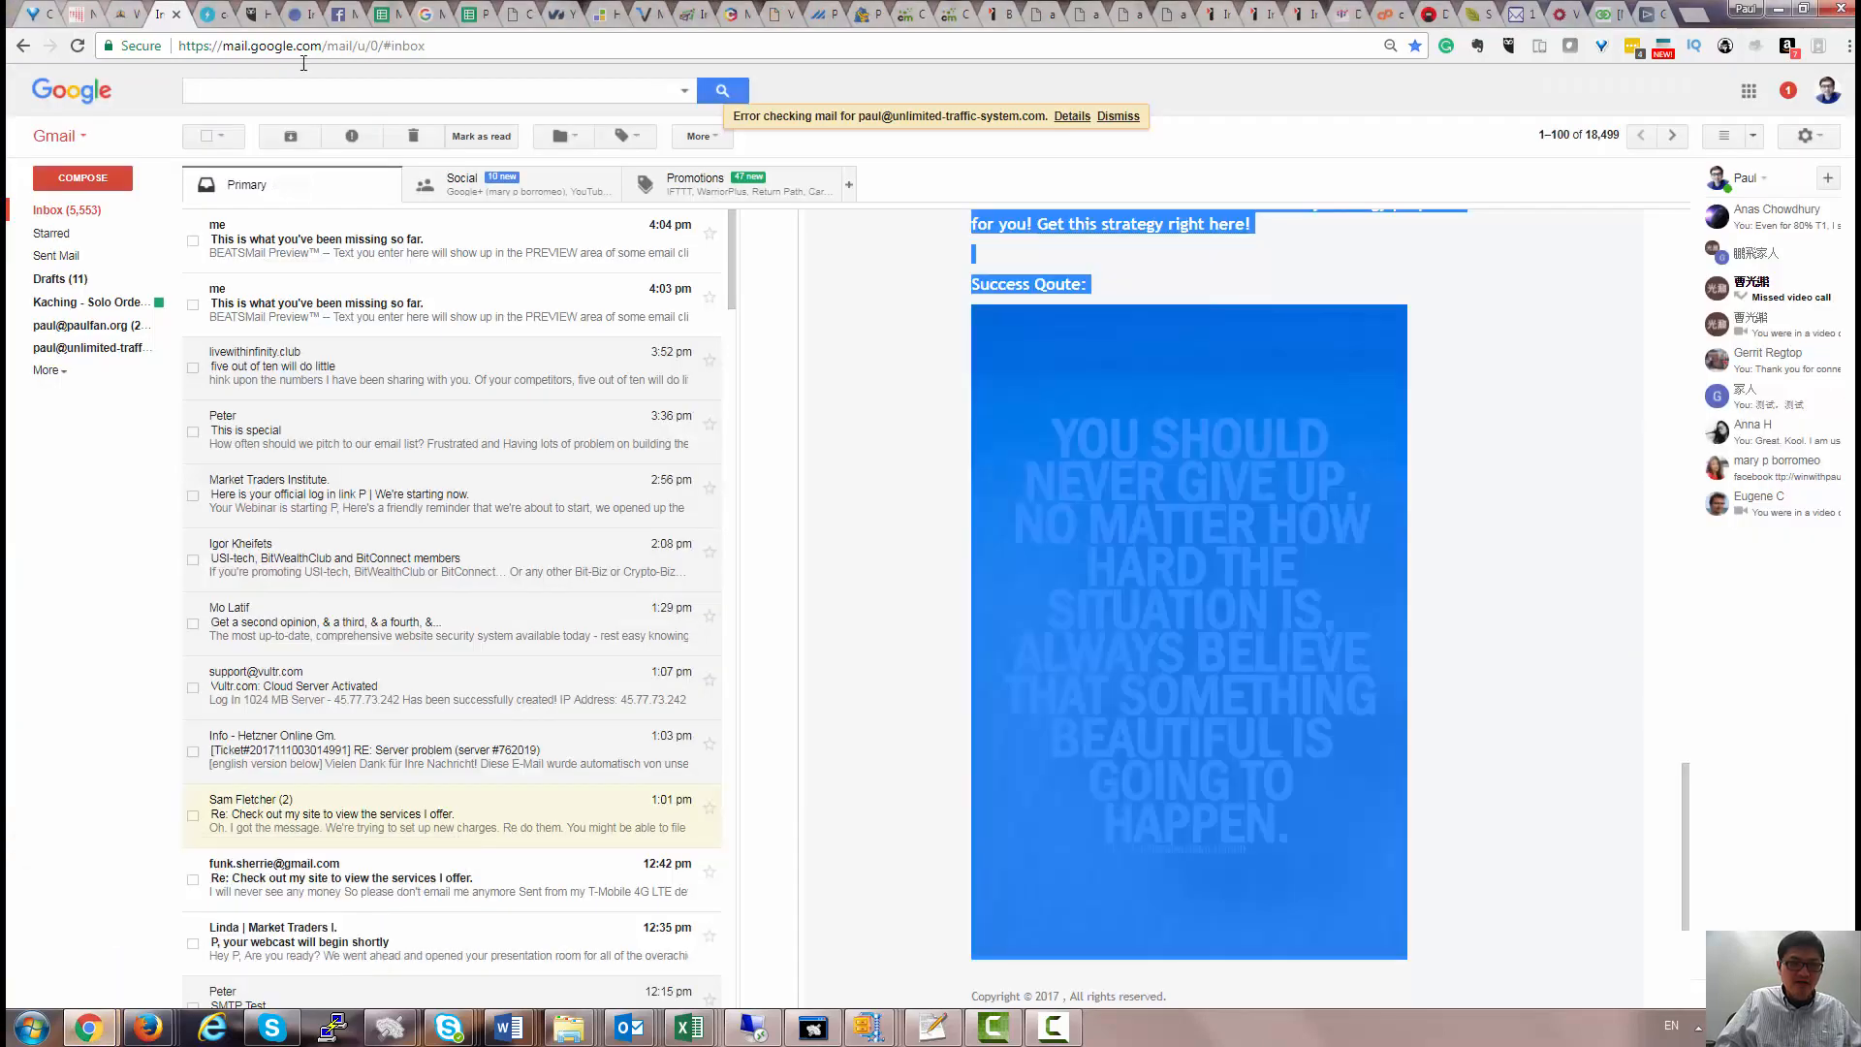
click(467, 15)
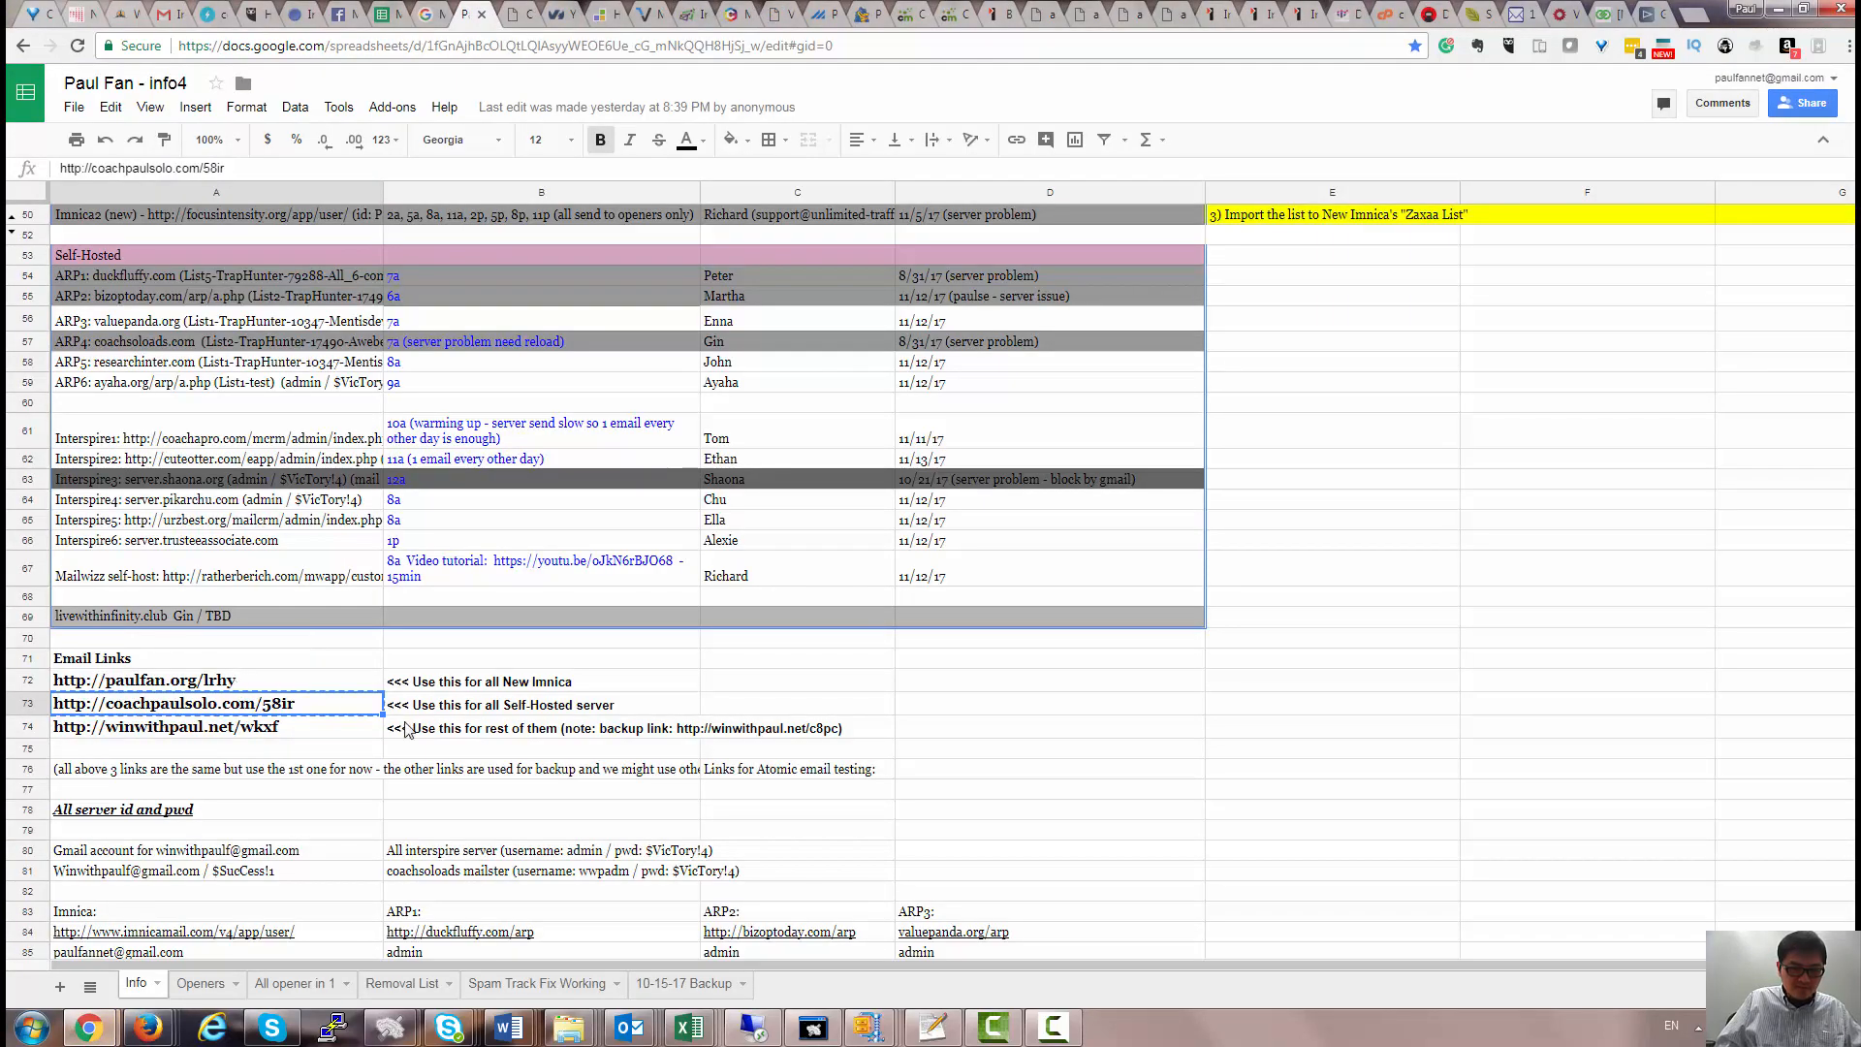
click(474, 683)
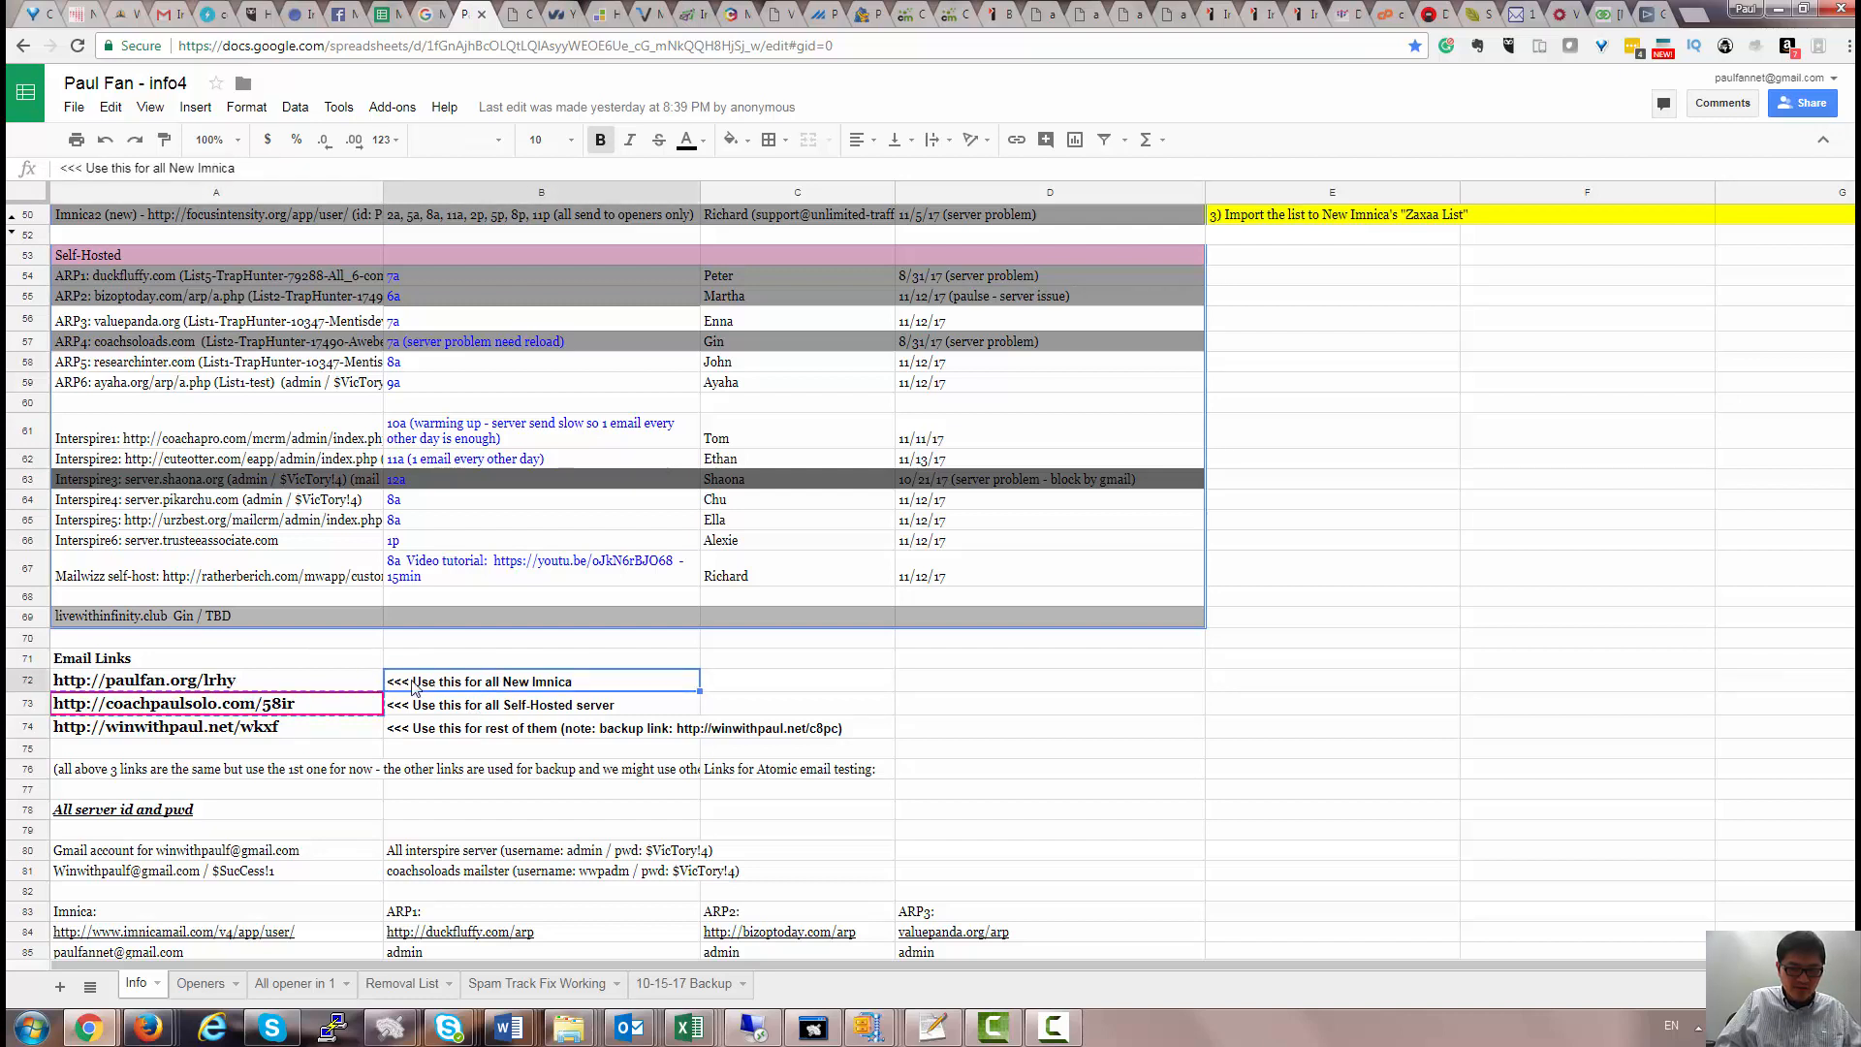
click(376, 688)
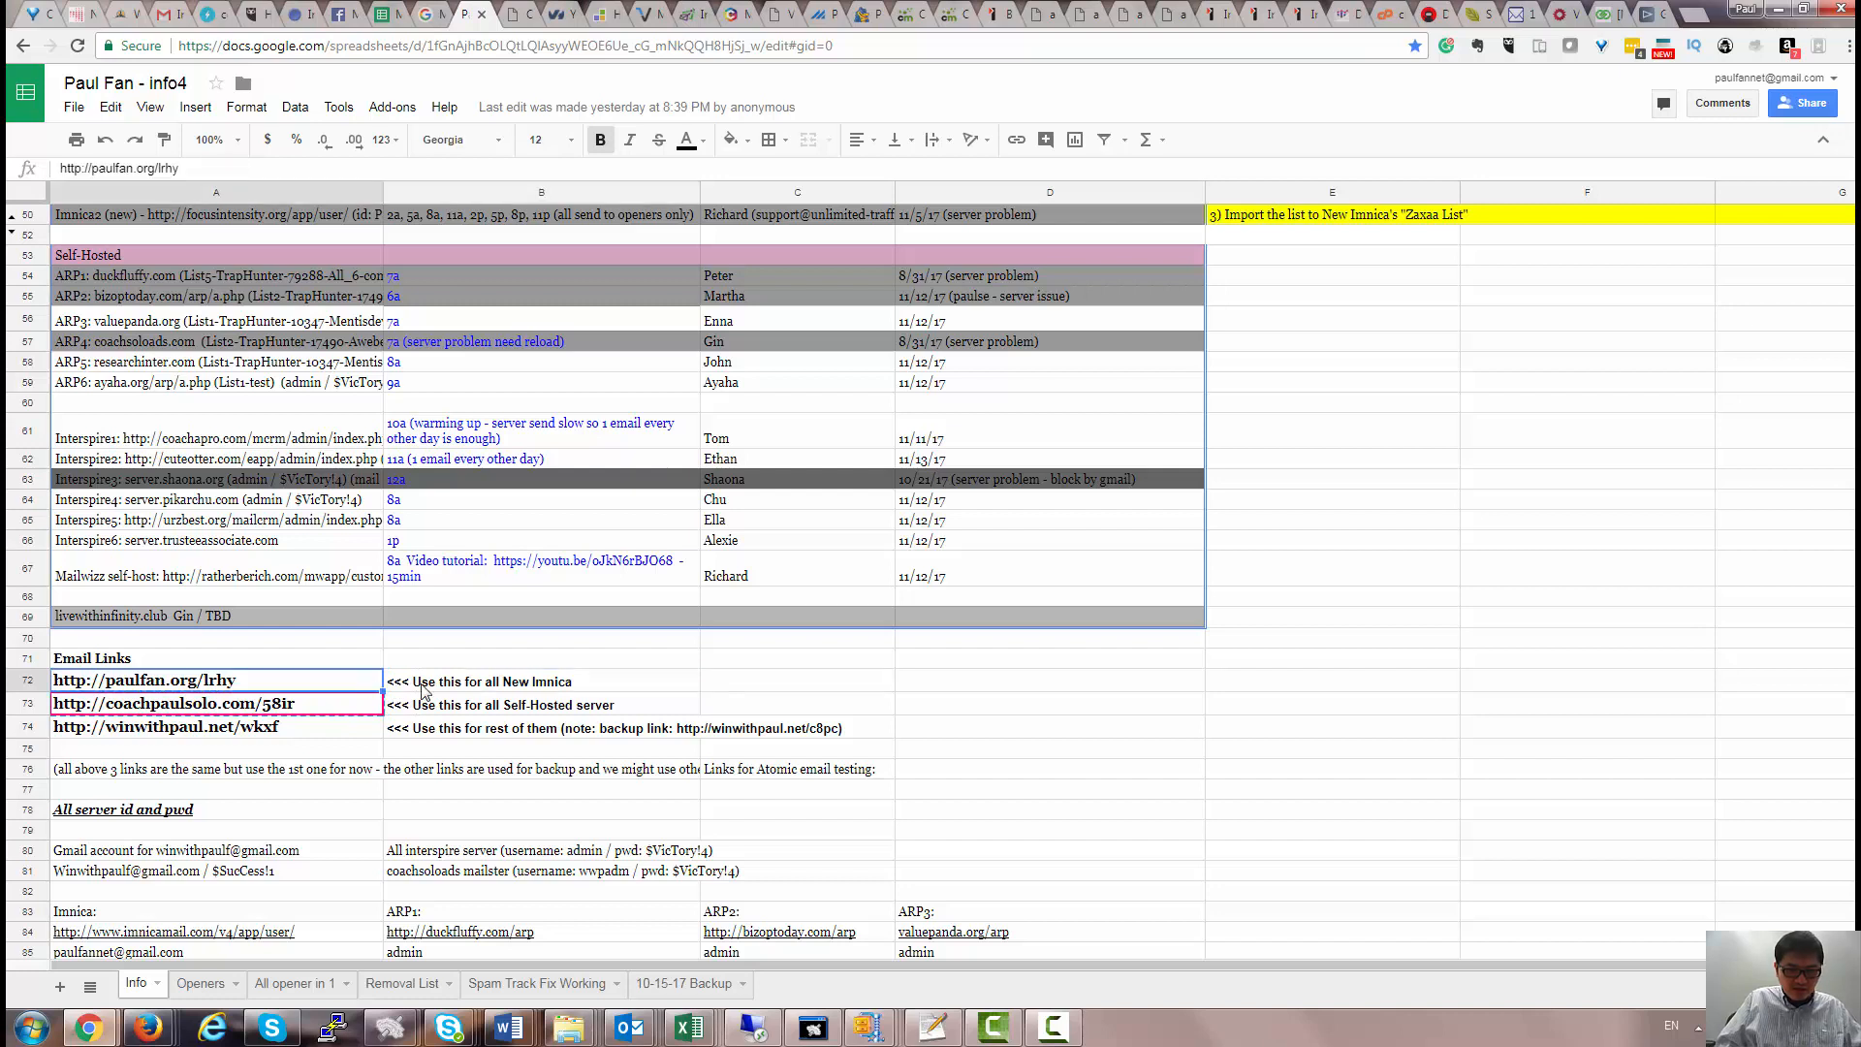
shift+click(427, 688)
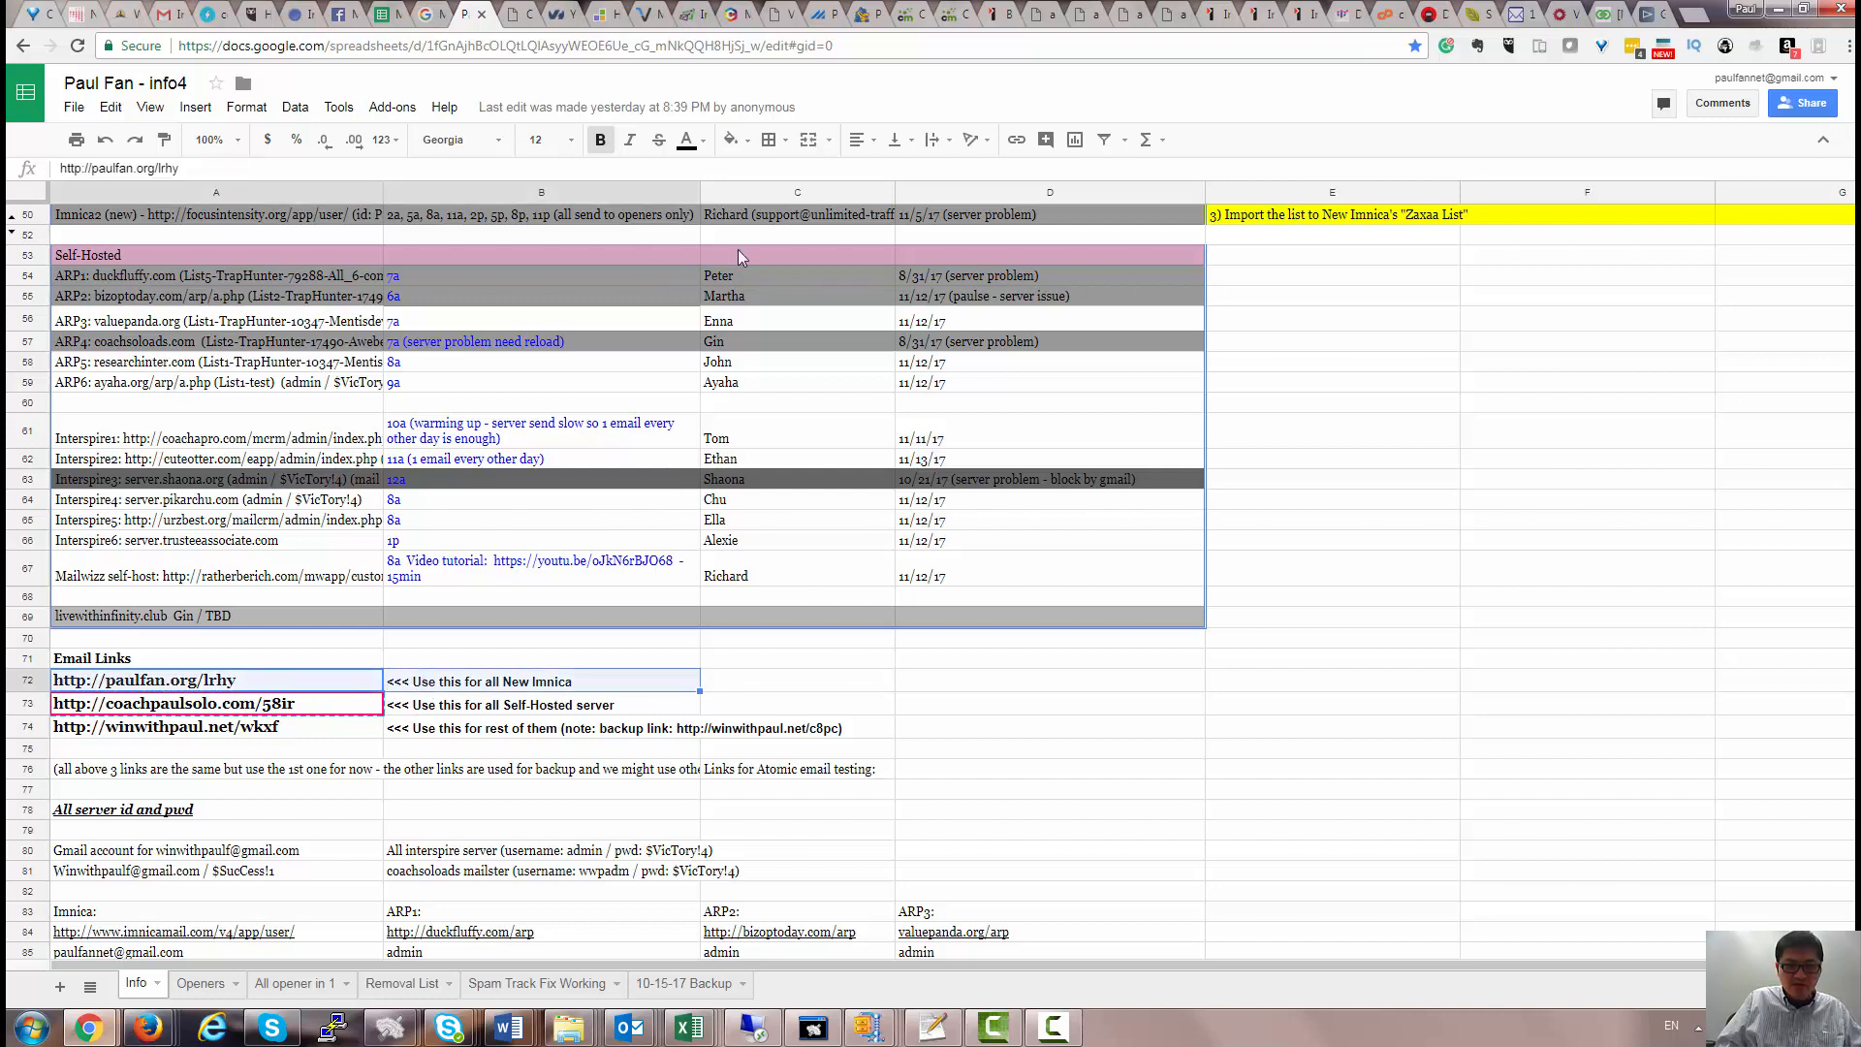
click(734, 139)
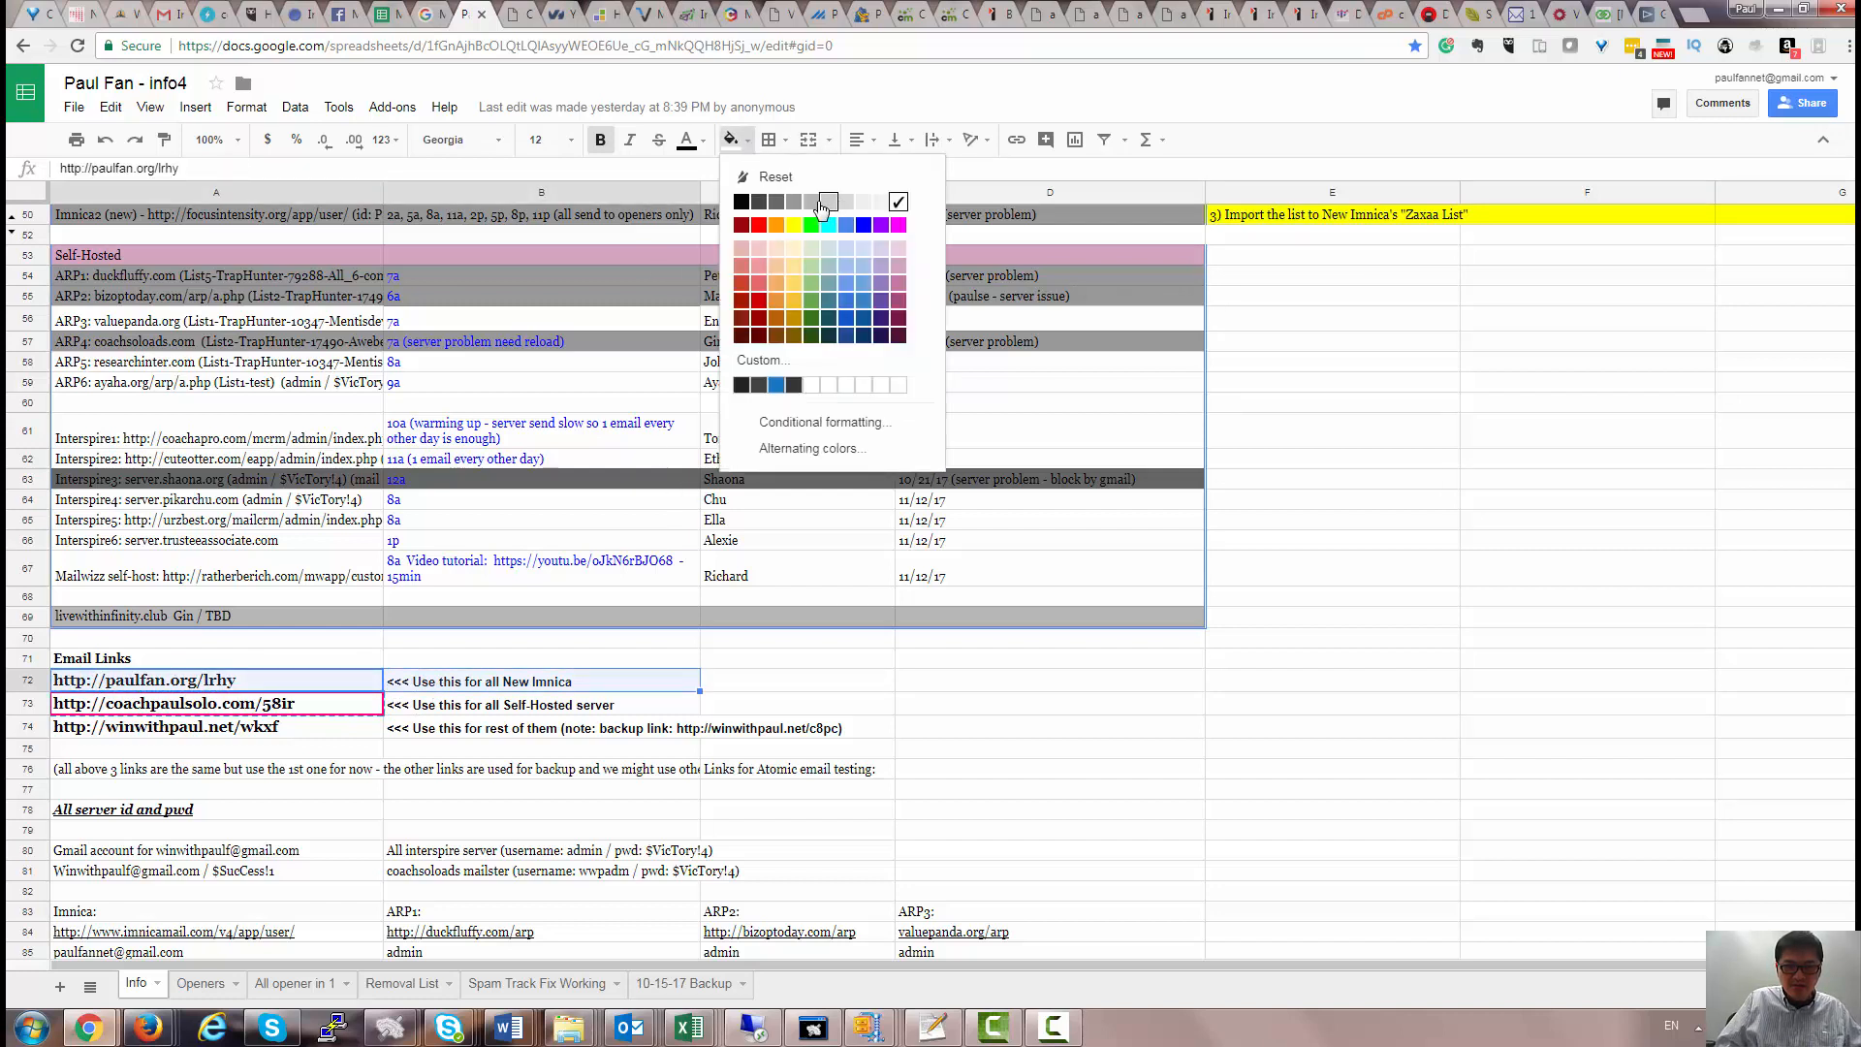
click(825, 206)
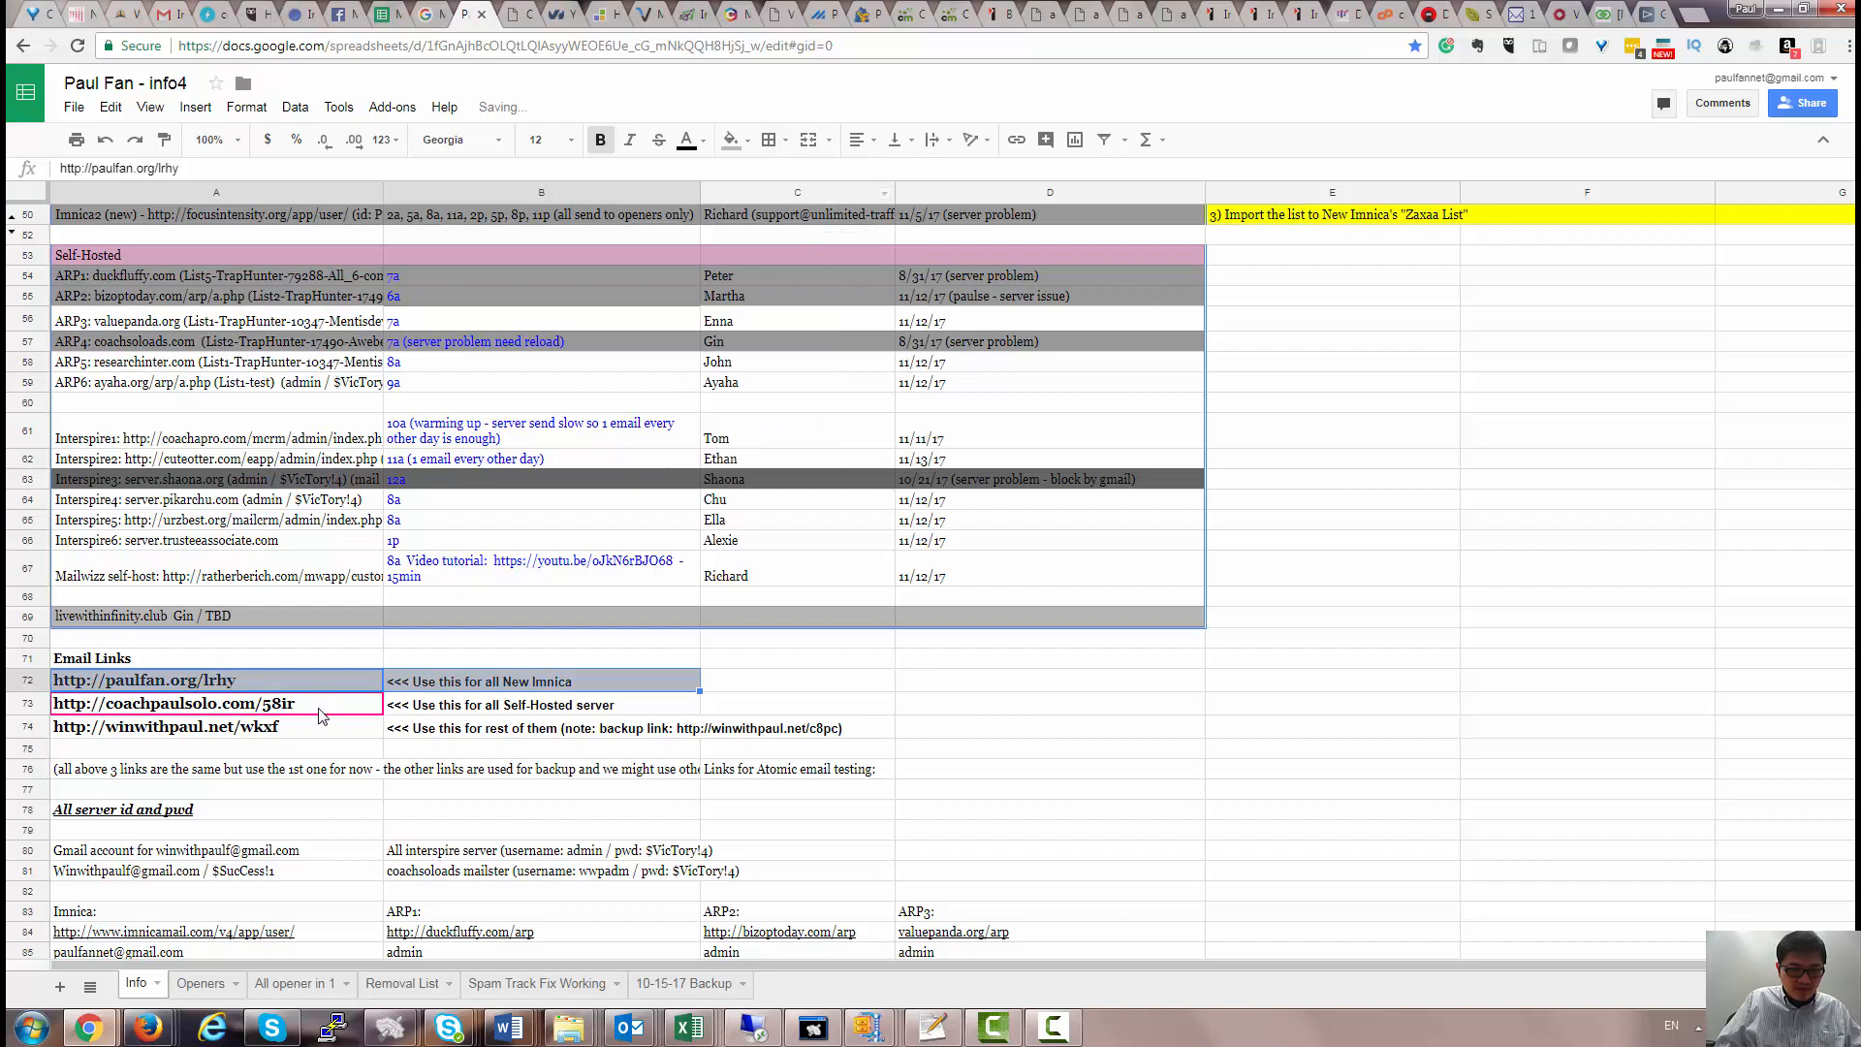
key(alt+Tab)
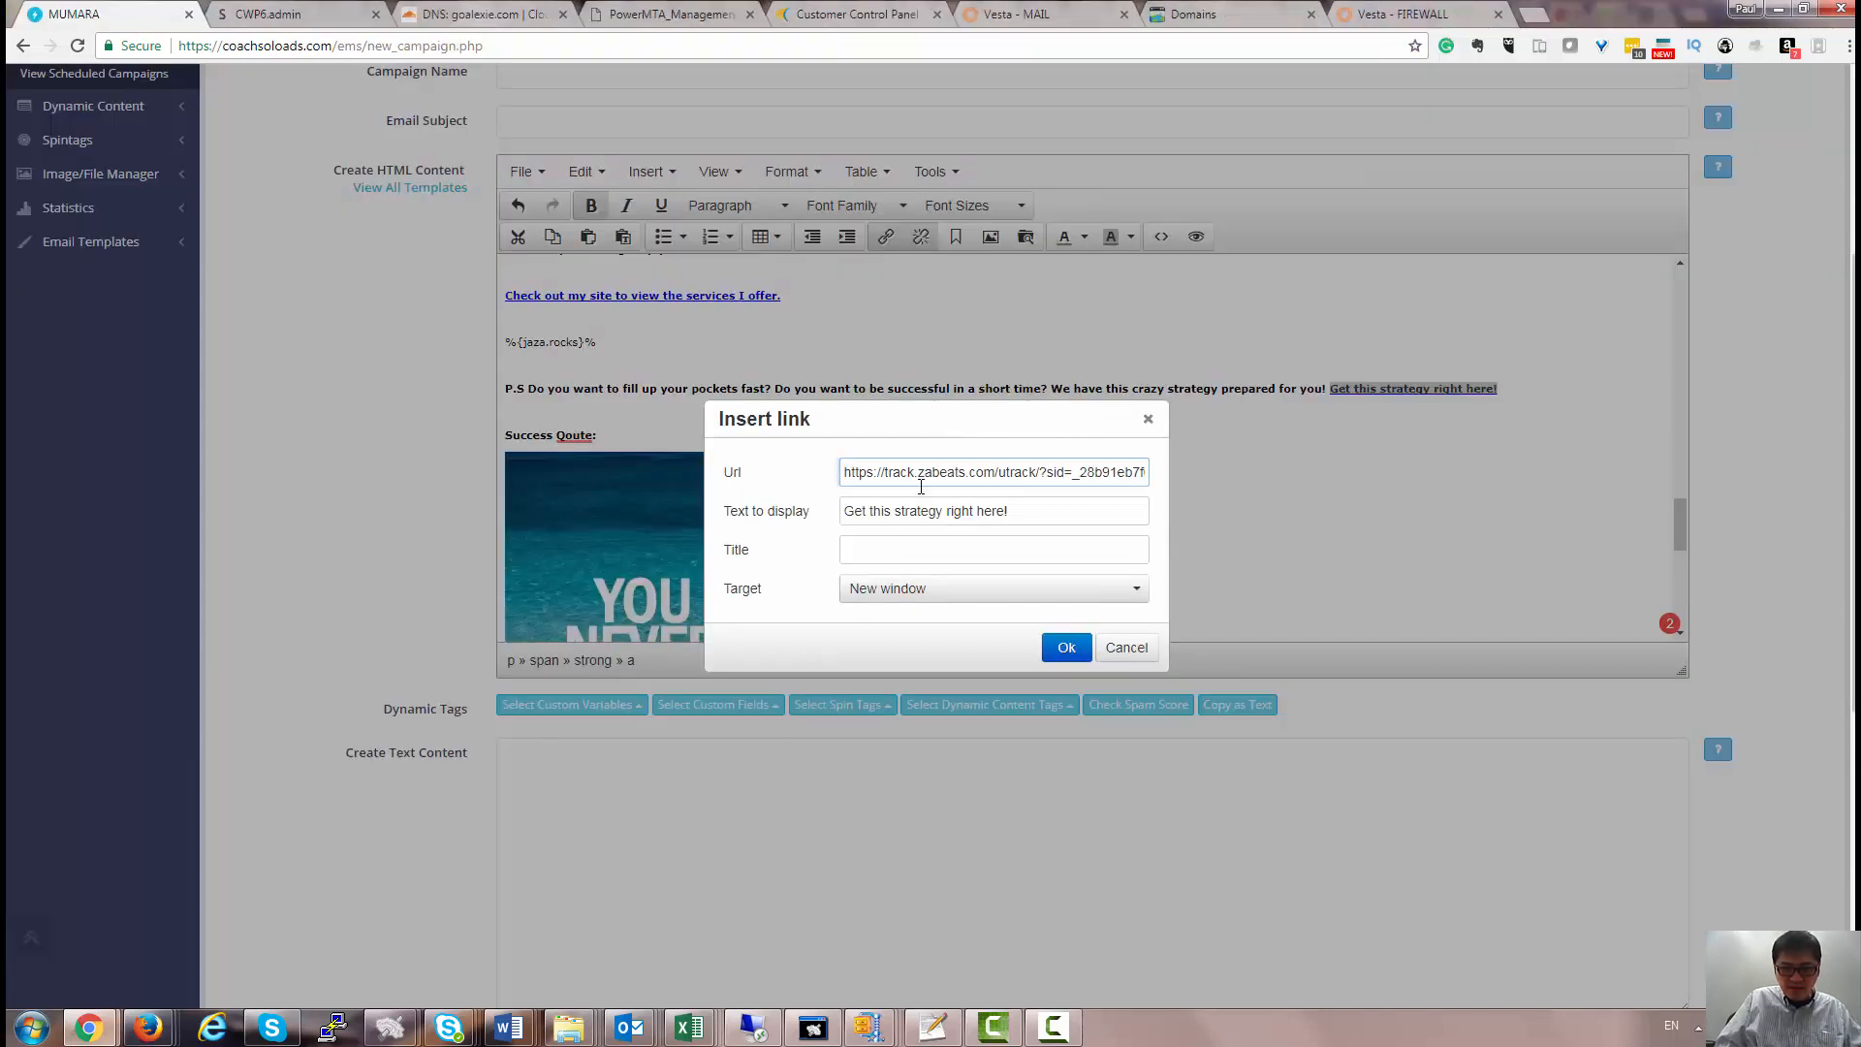
key(ctrl+a)
key(ctrl+v)
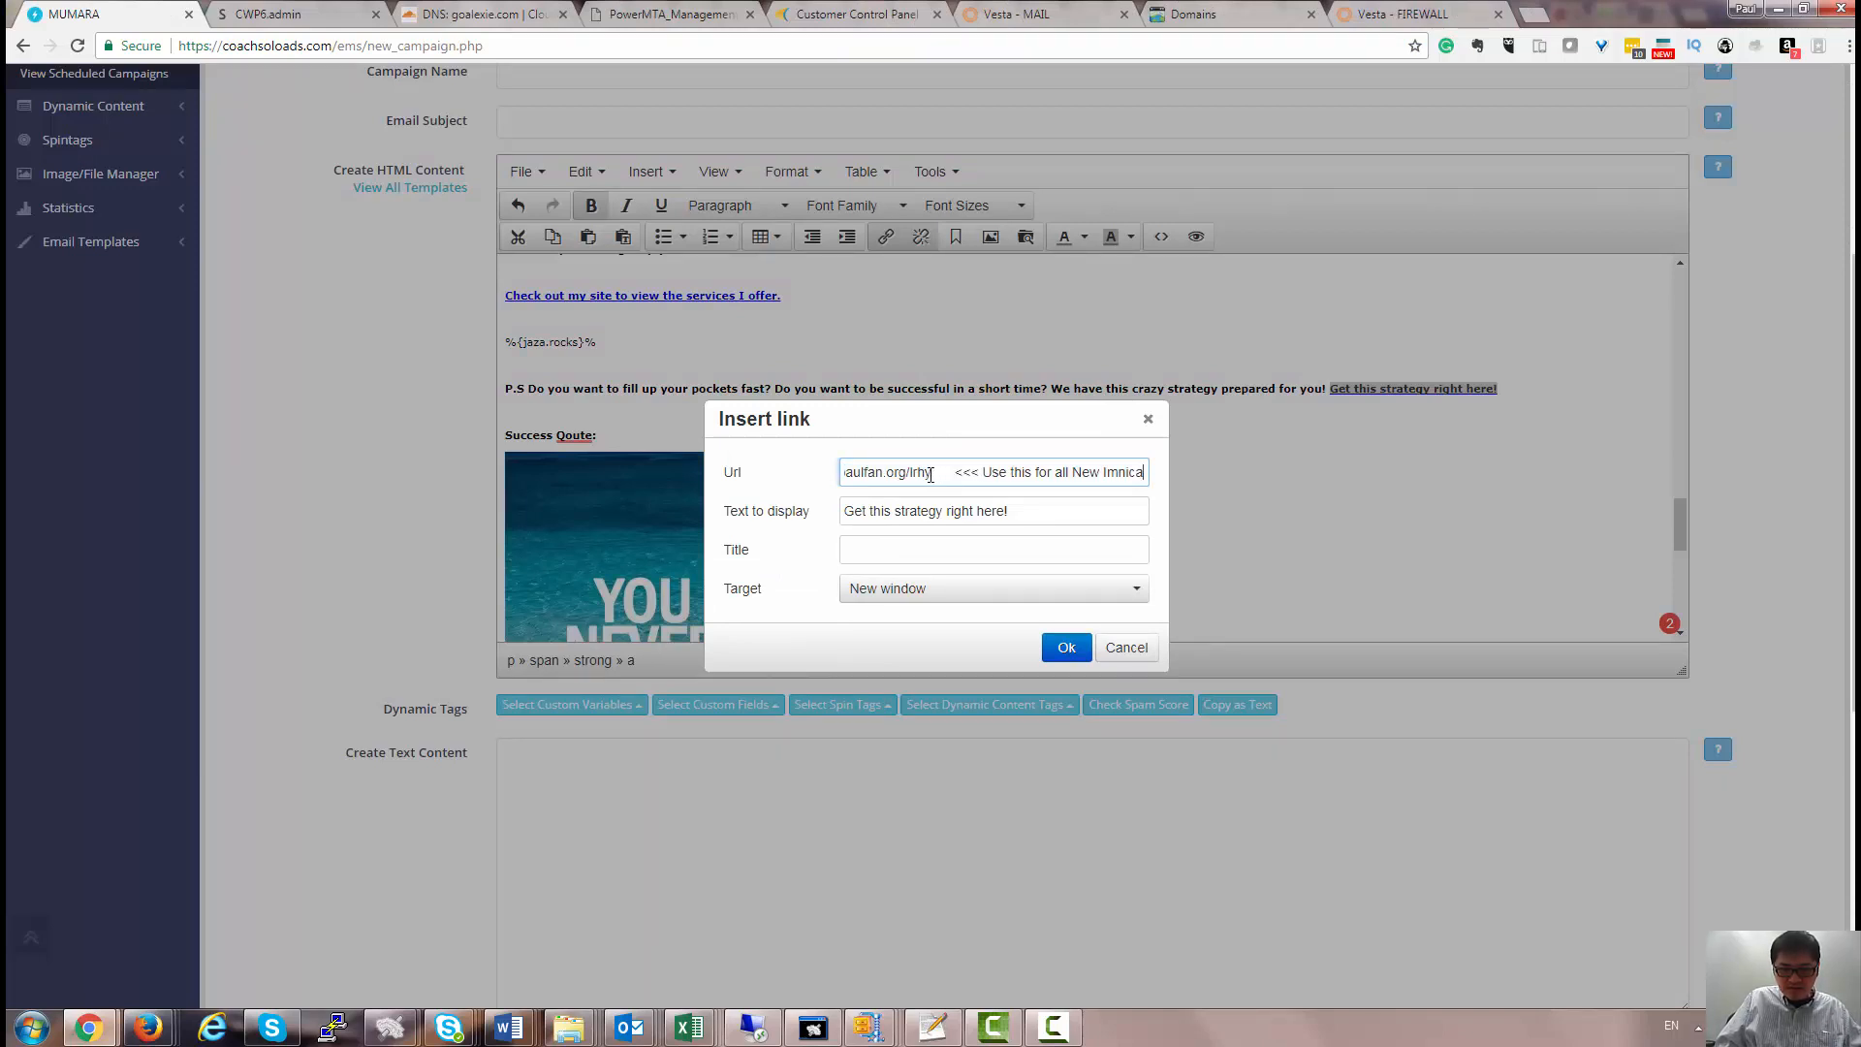
drag(931, 474, 1163, 478)
key(BackSpace)
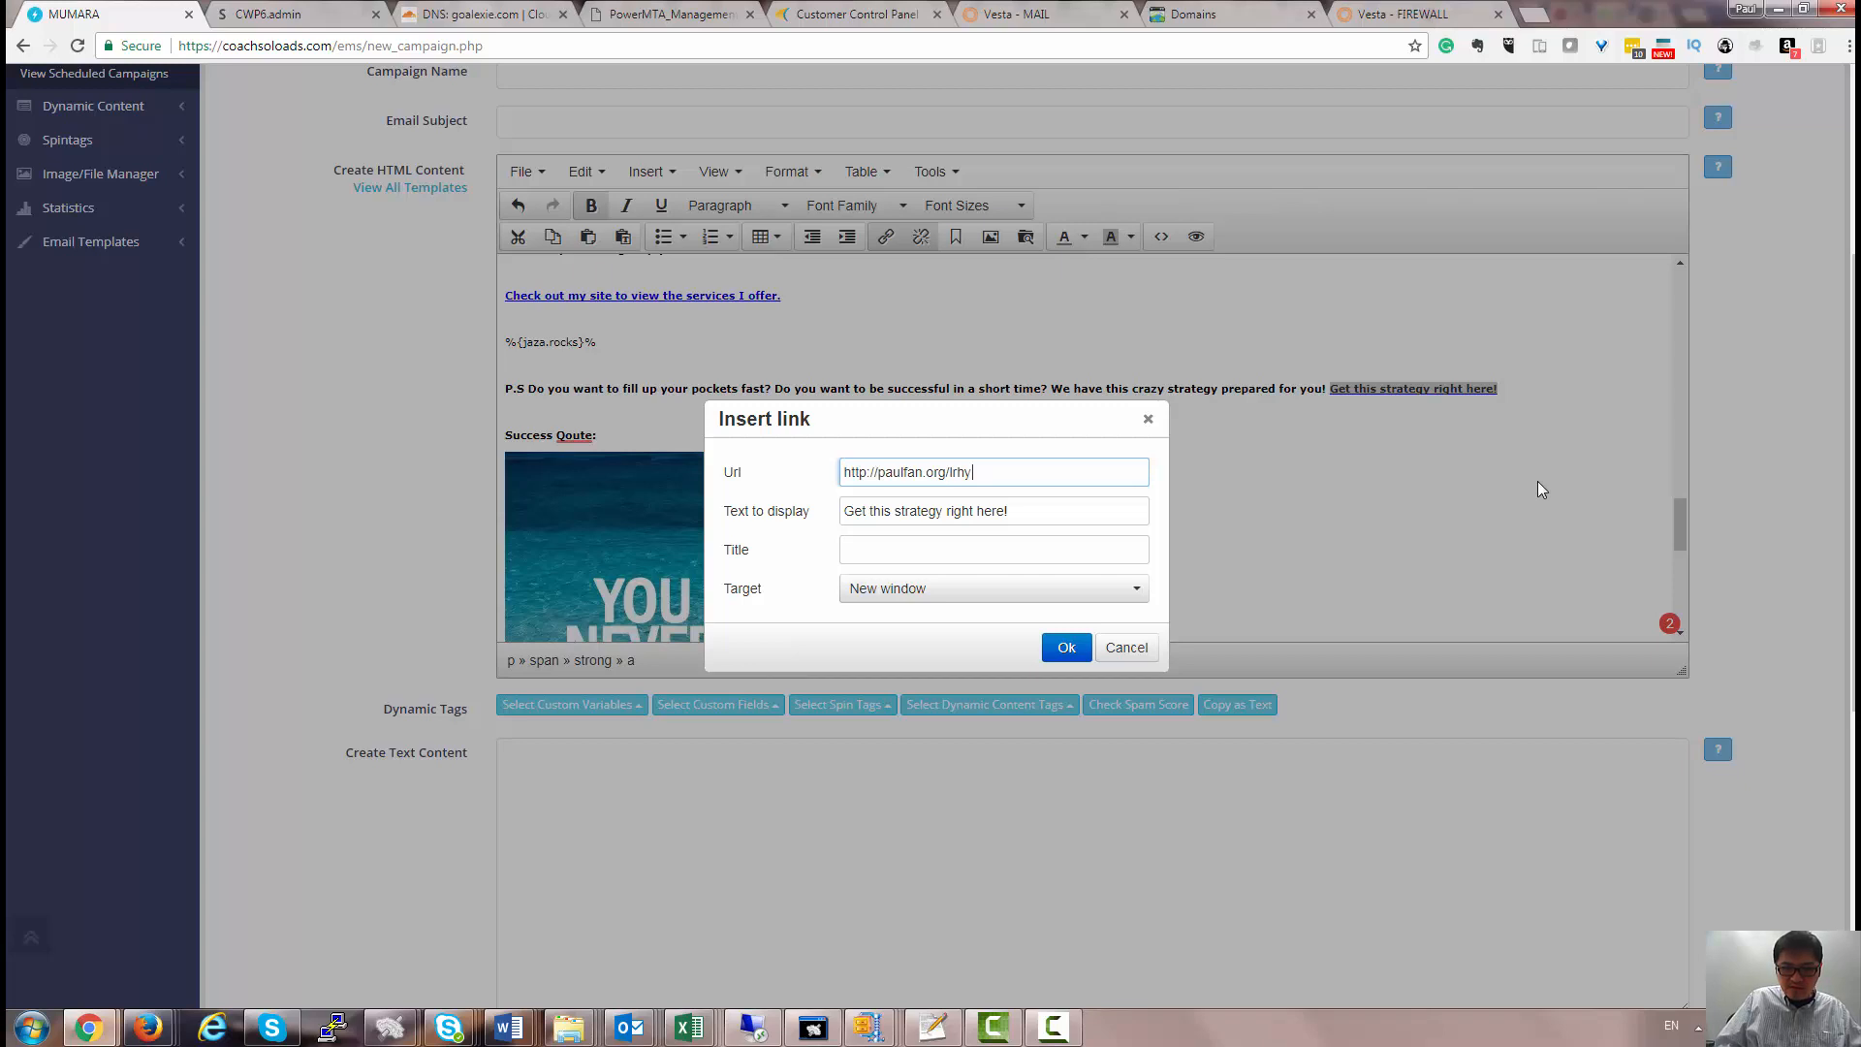
Copy the cleaned-up link URL for reuse, set the link target to New window, and apply the link settings.
drag(973, 474, 781, 485)
key(ctrl+c)
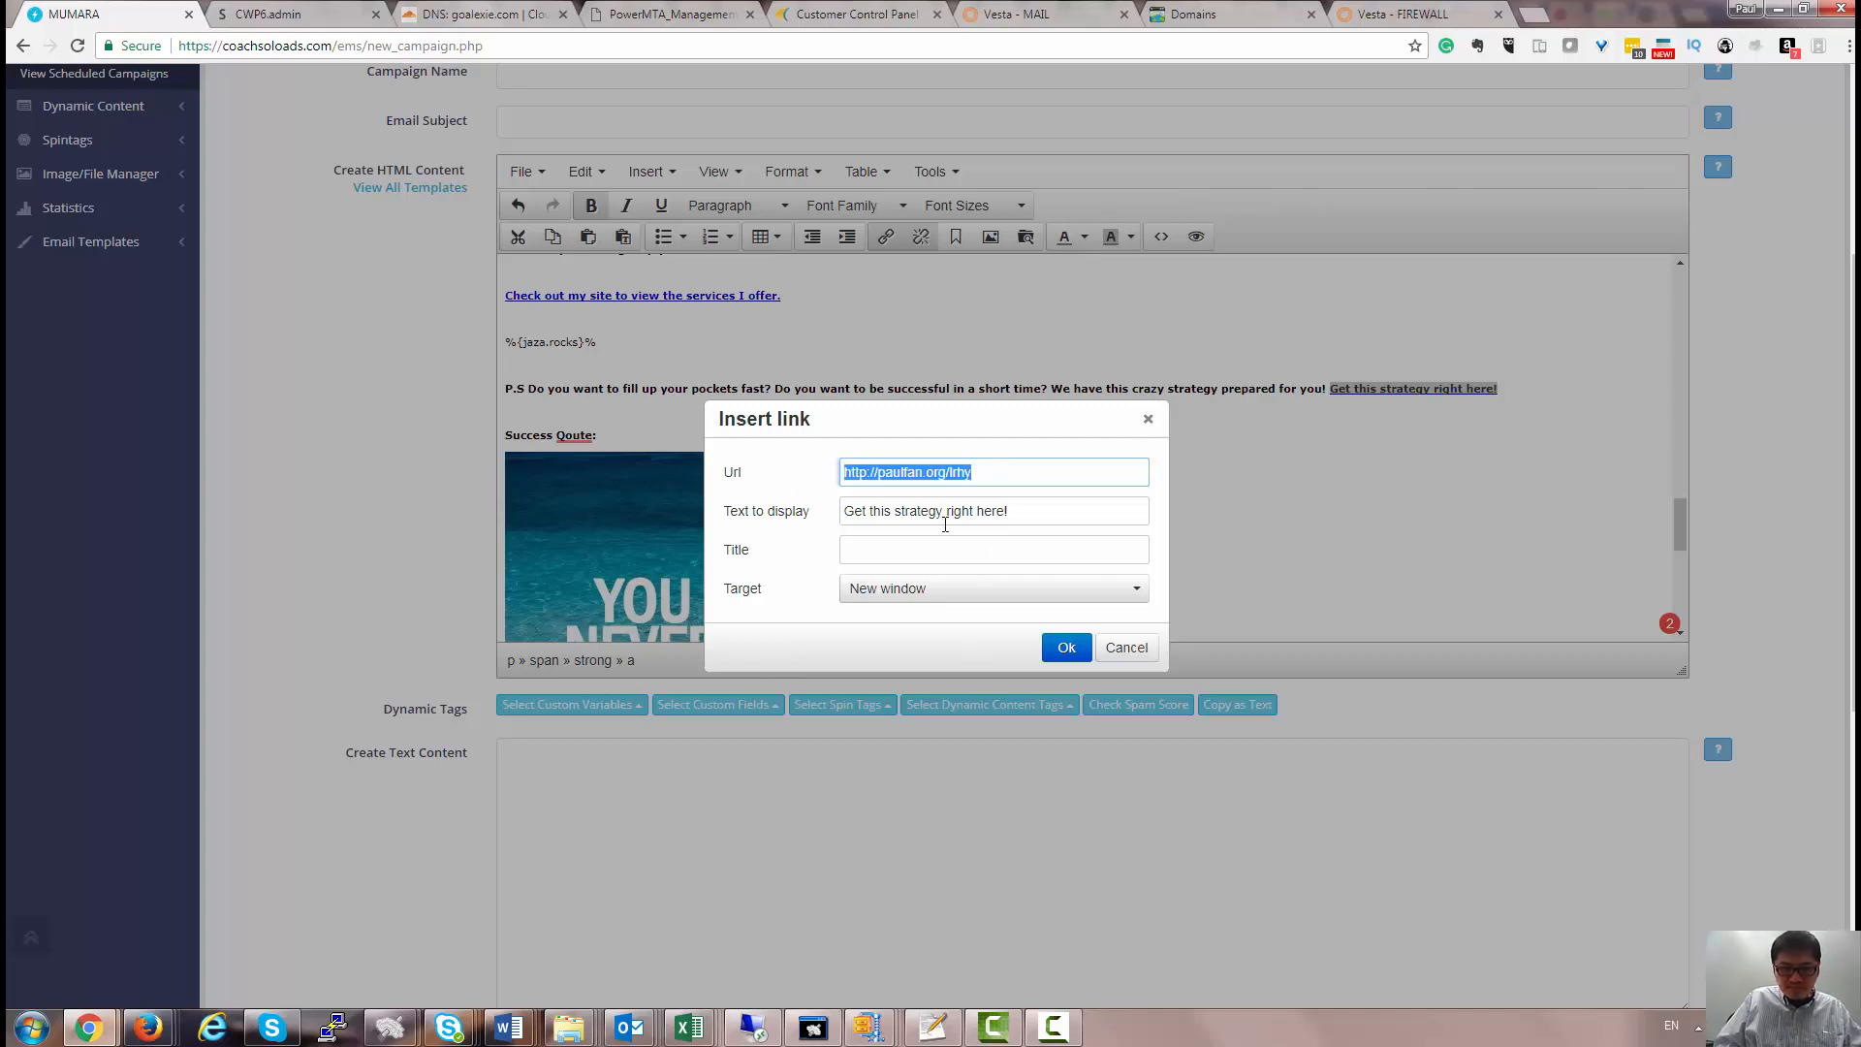
click(887, 591)
click(903, 654)
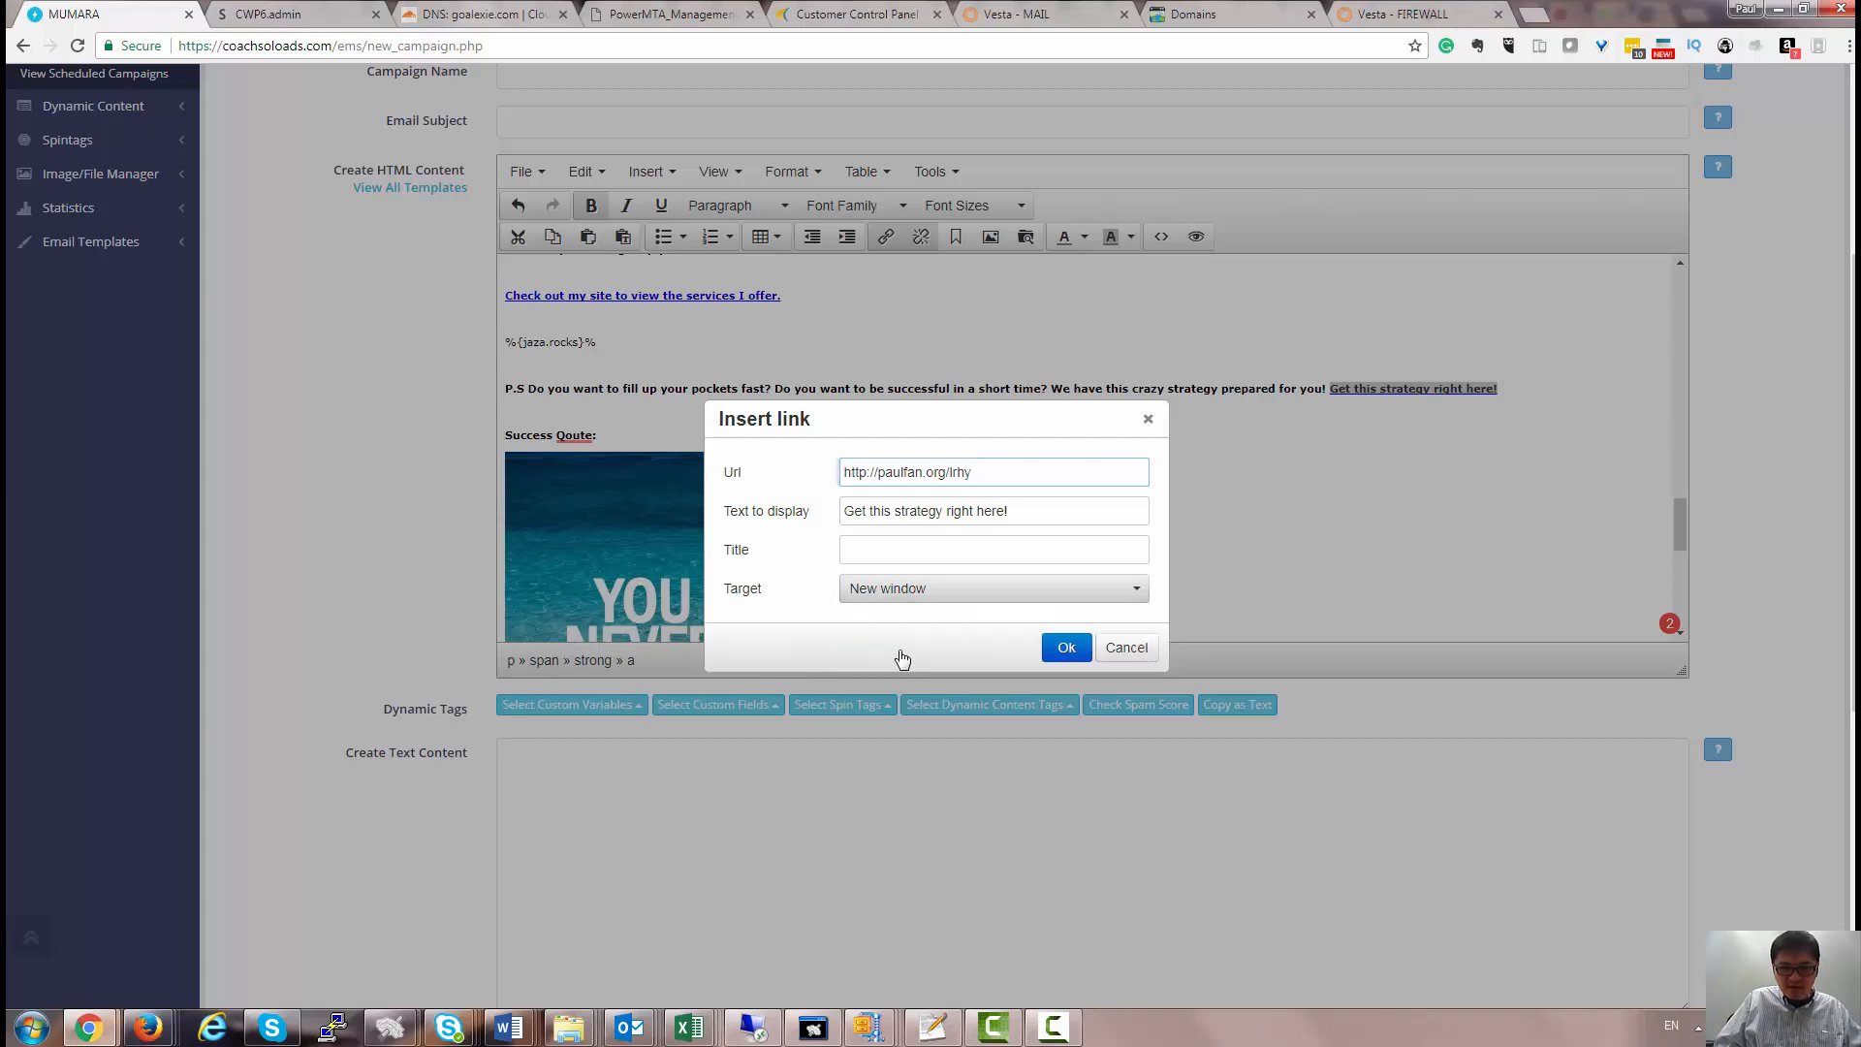
click(1066, 648)
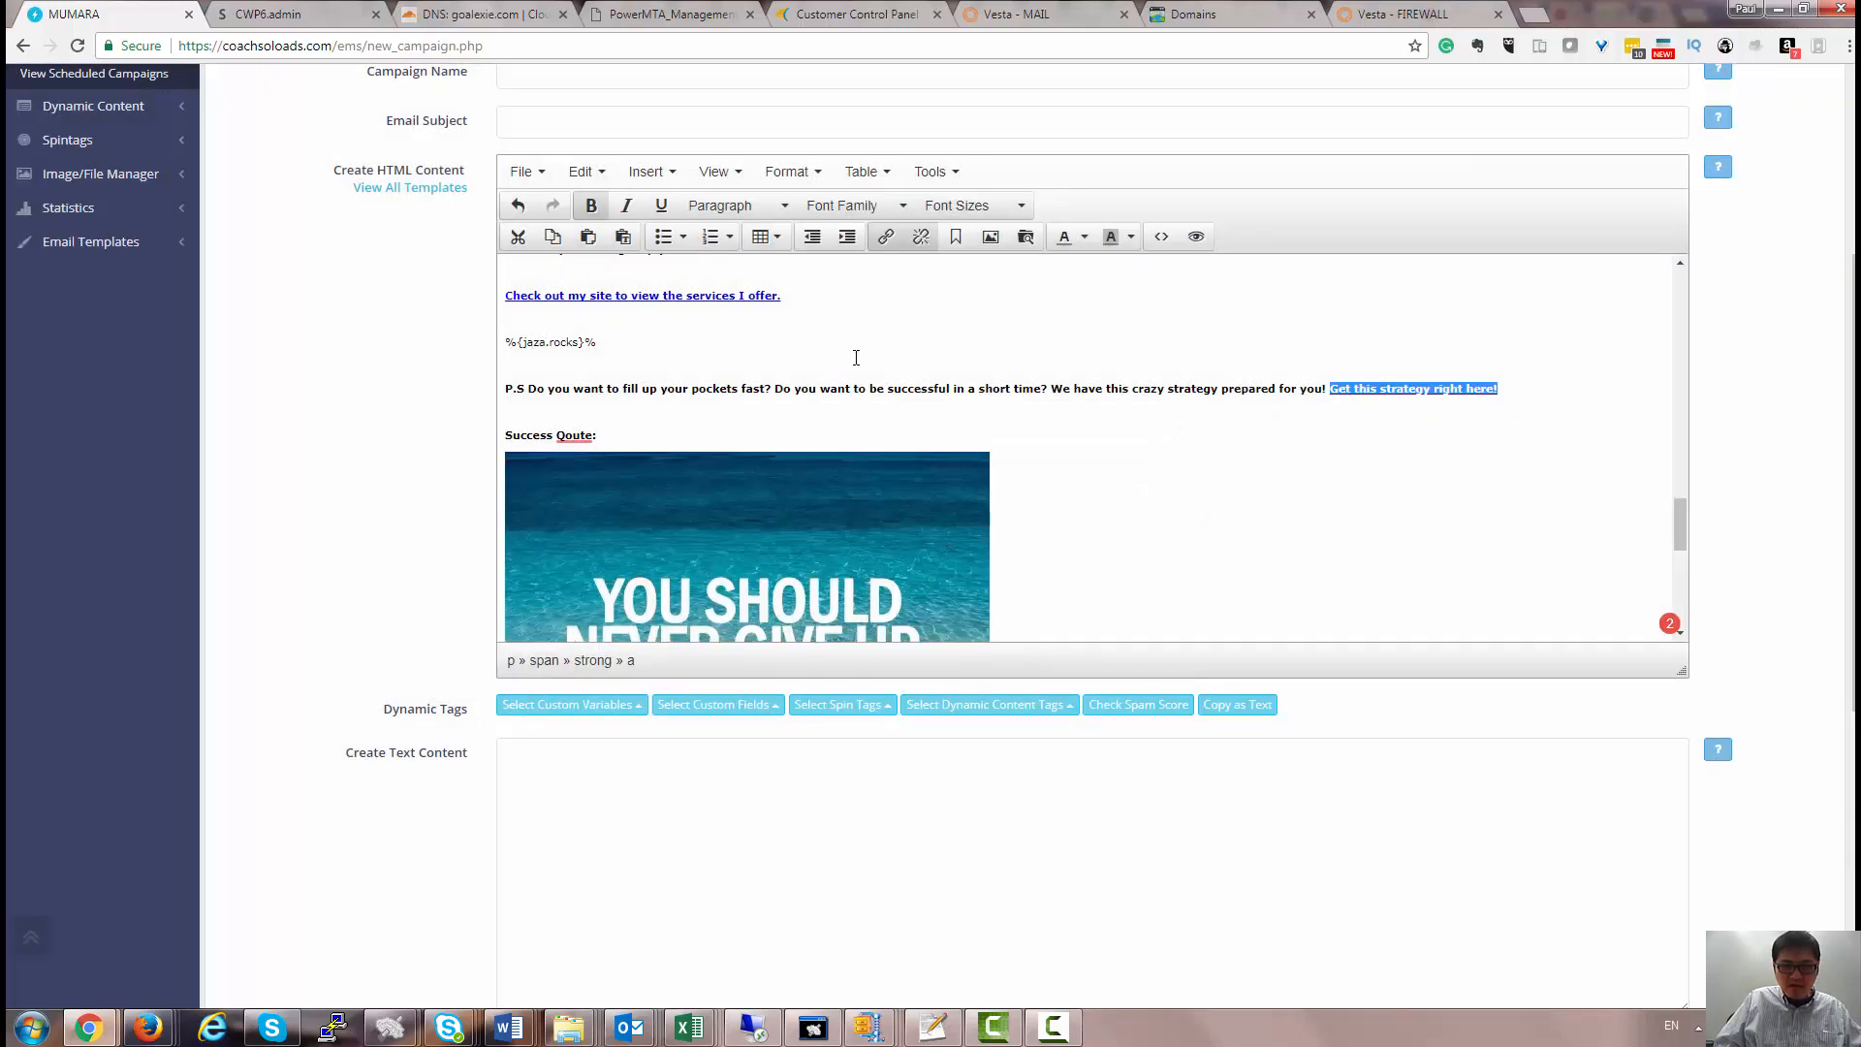
double_click(753, 296)
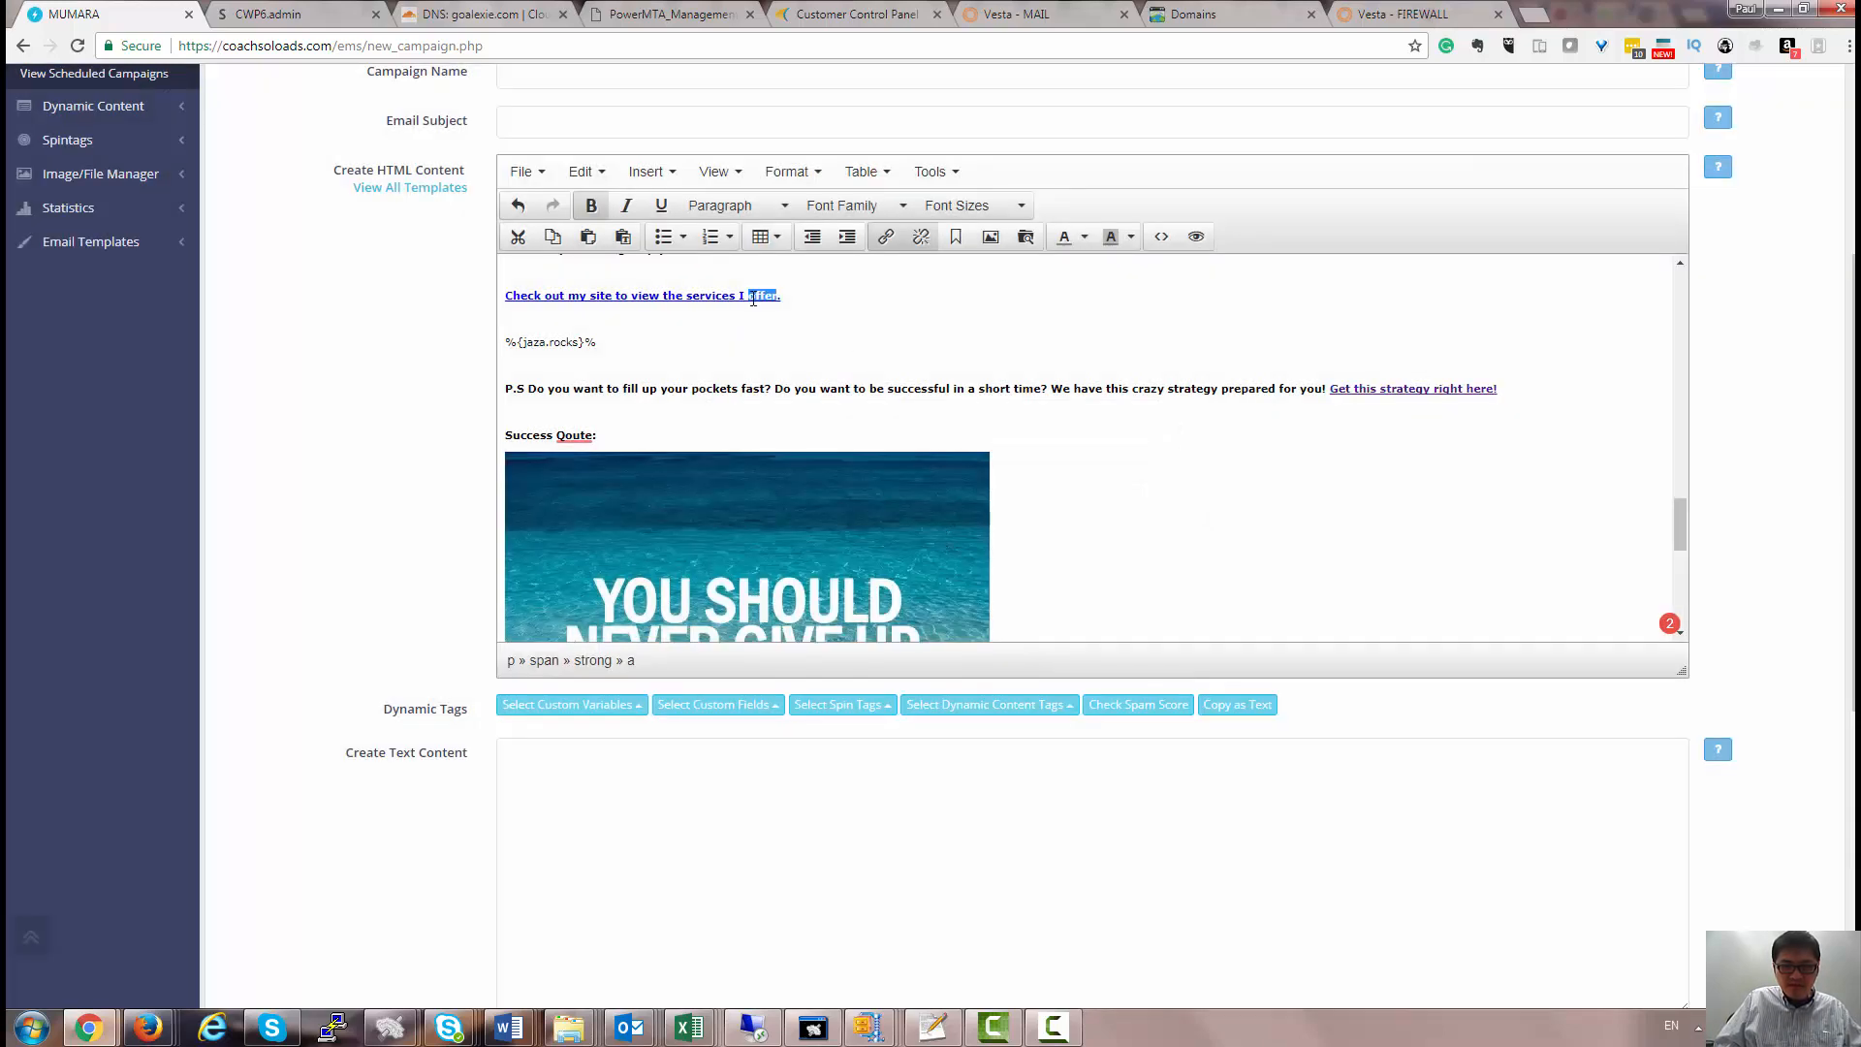
triple_click(734, 294)
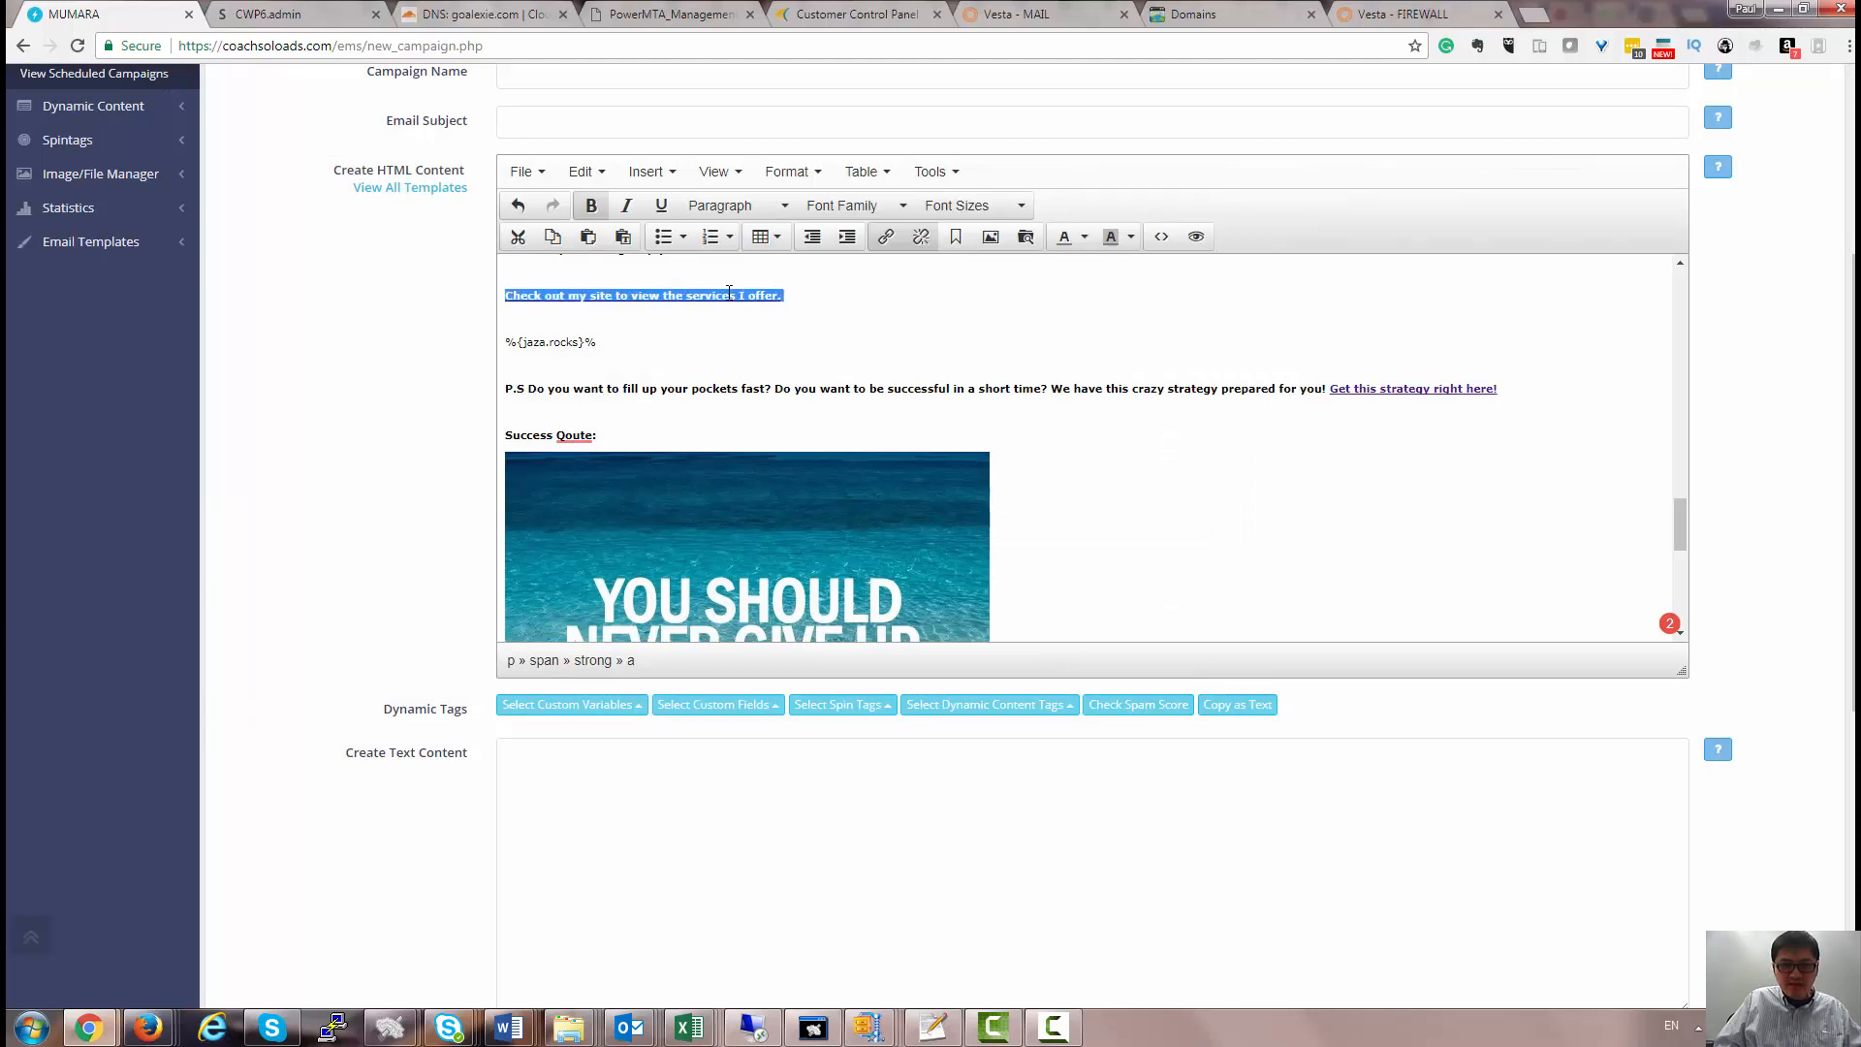
click(885, 237)
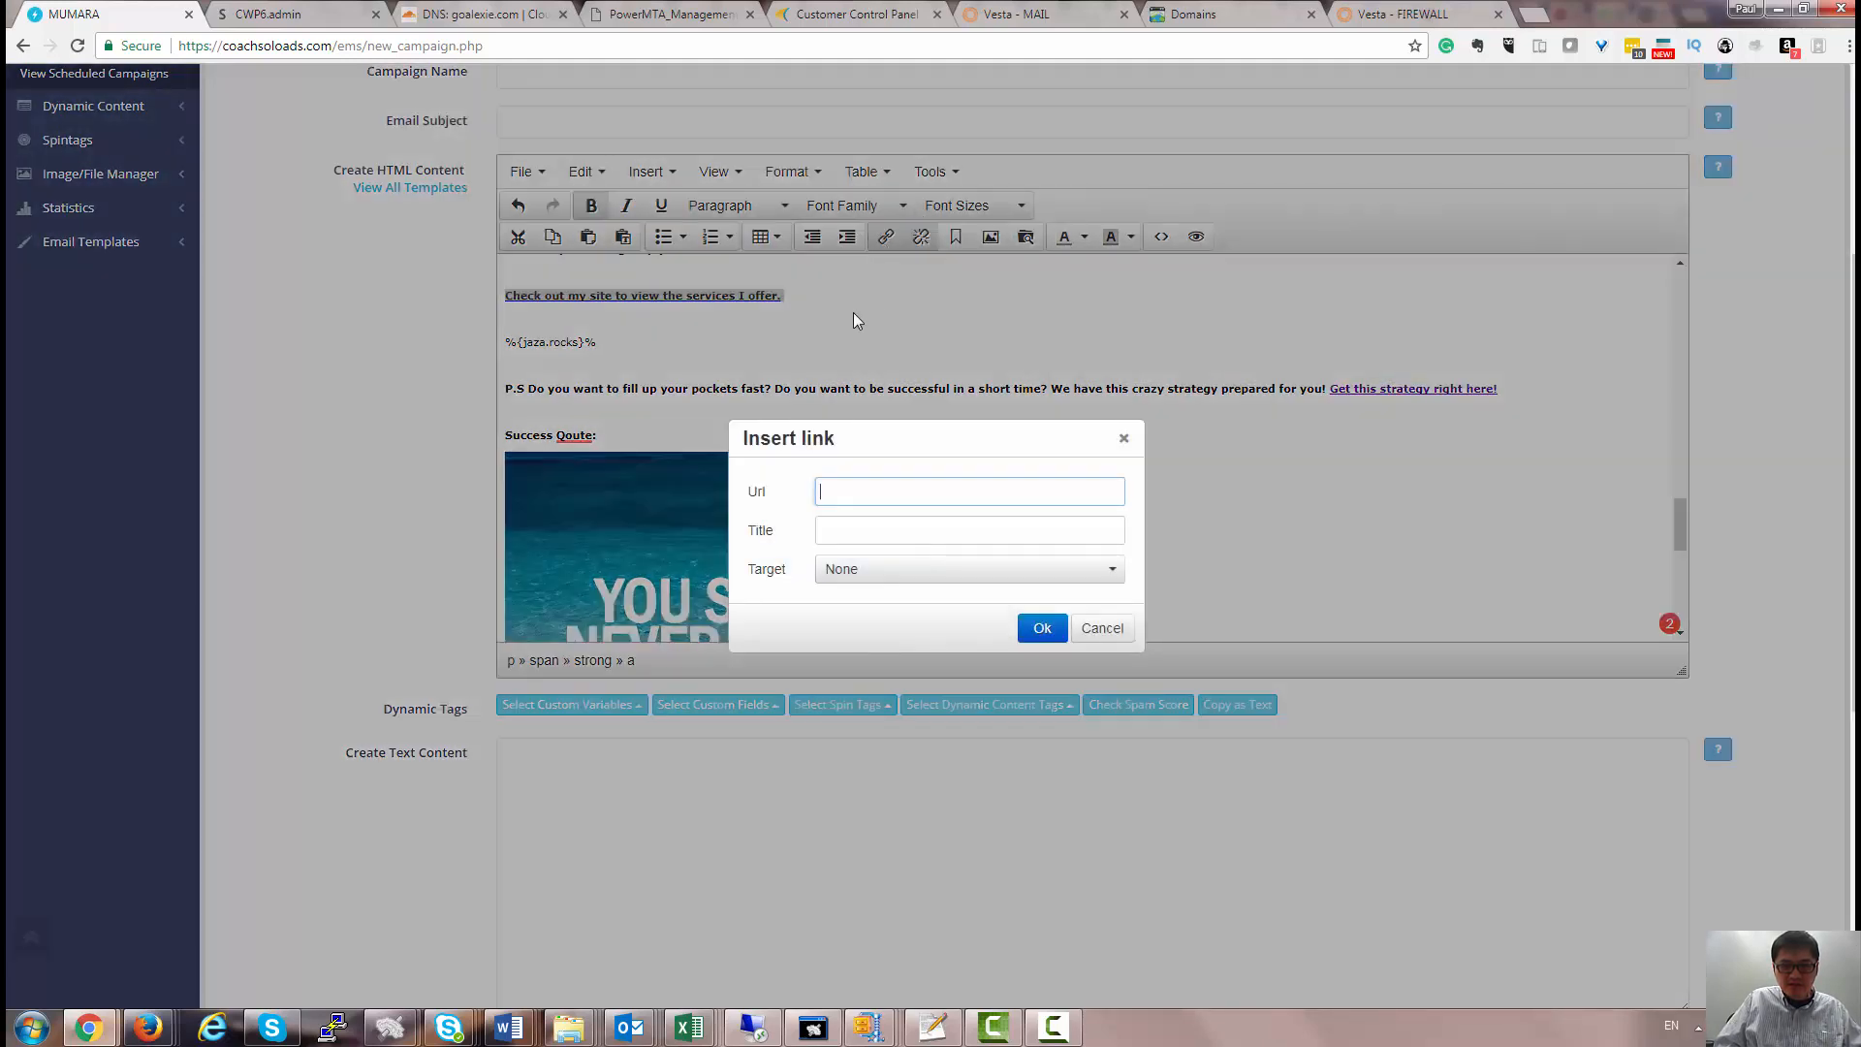
key(ctrl+v)
click(875, 578)
click(871, 631)
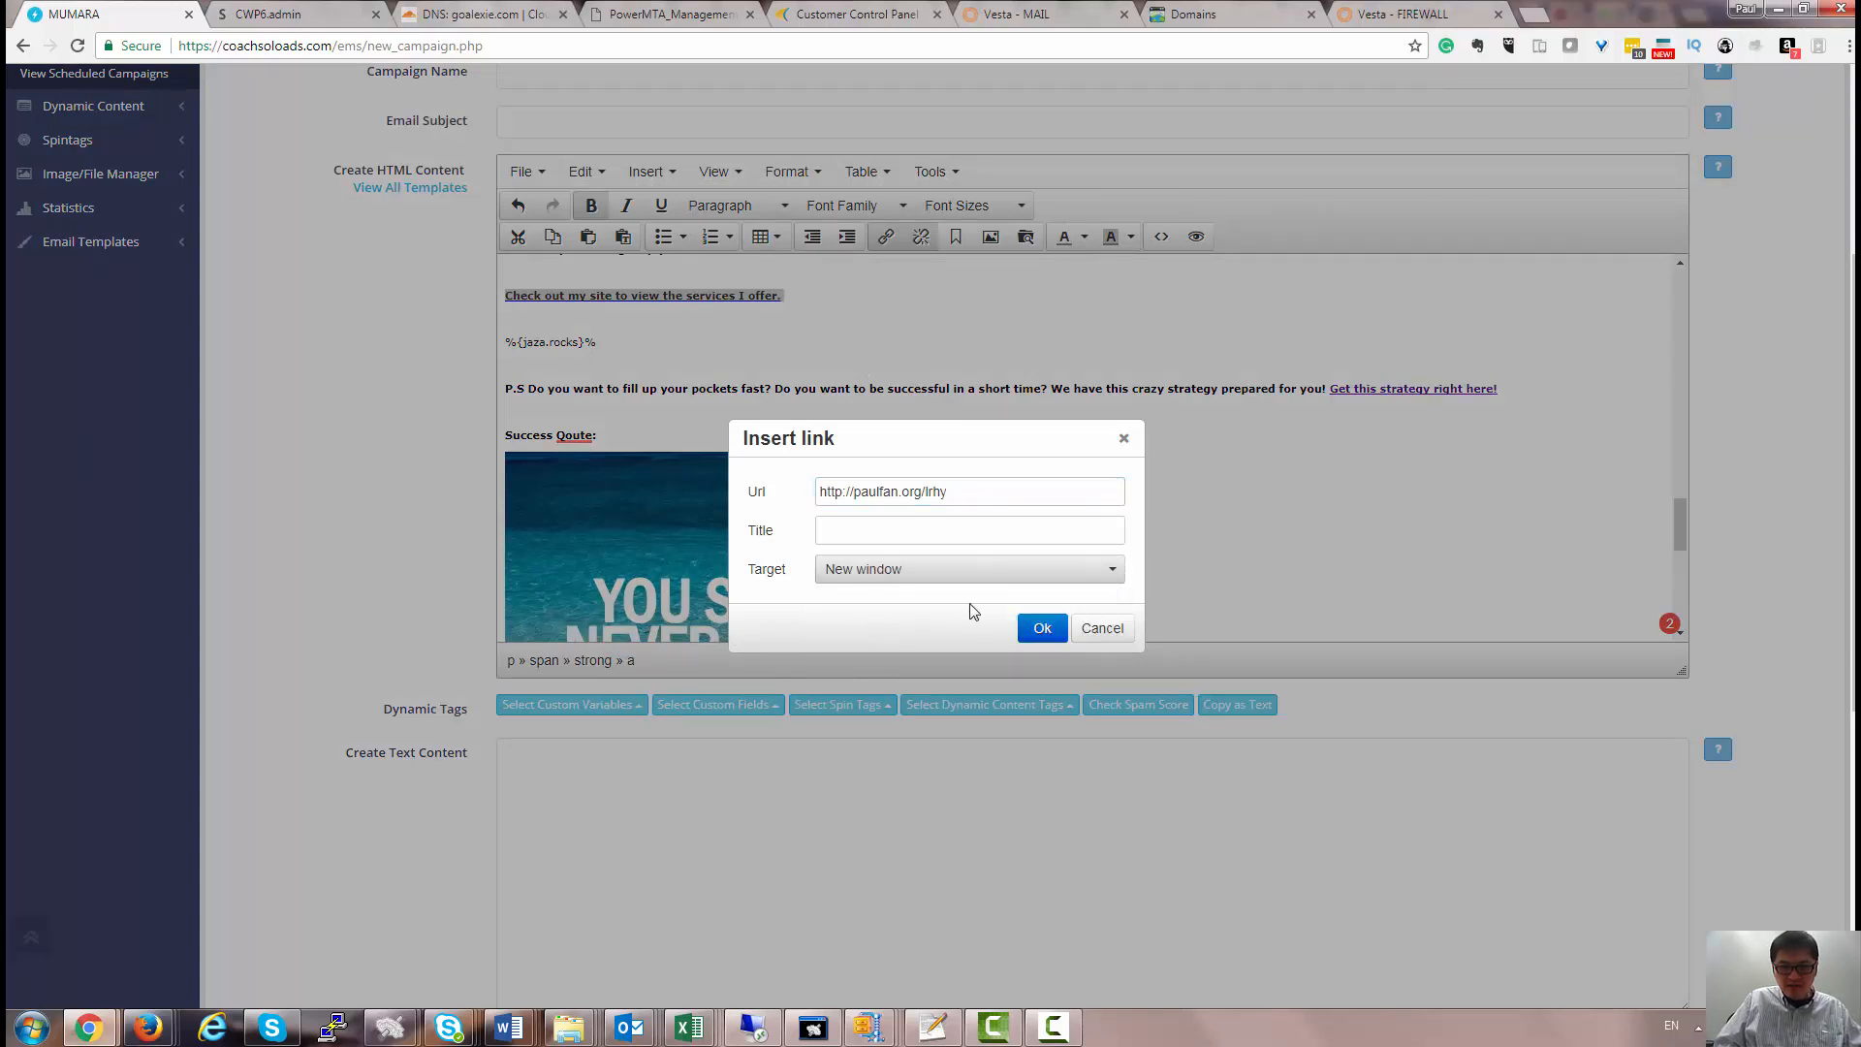
click(1024, 631)
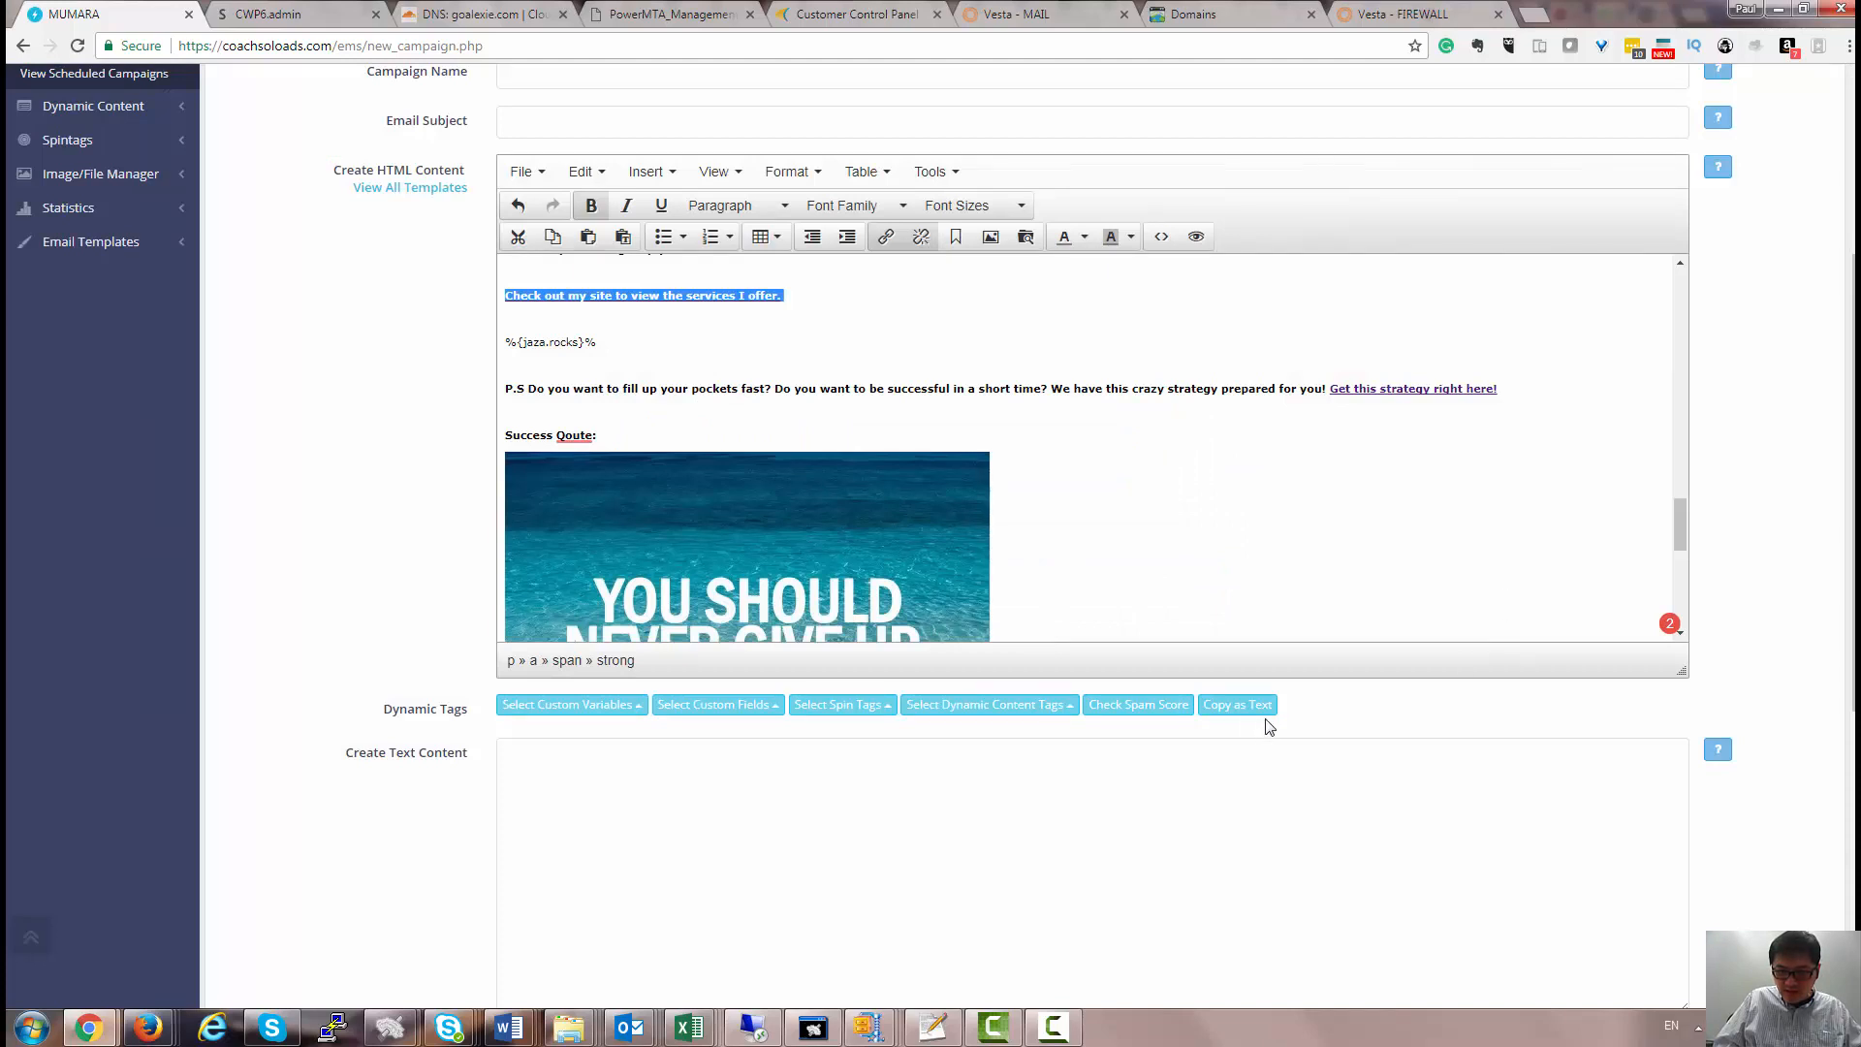
scroll(1849, 645, down, 3)
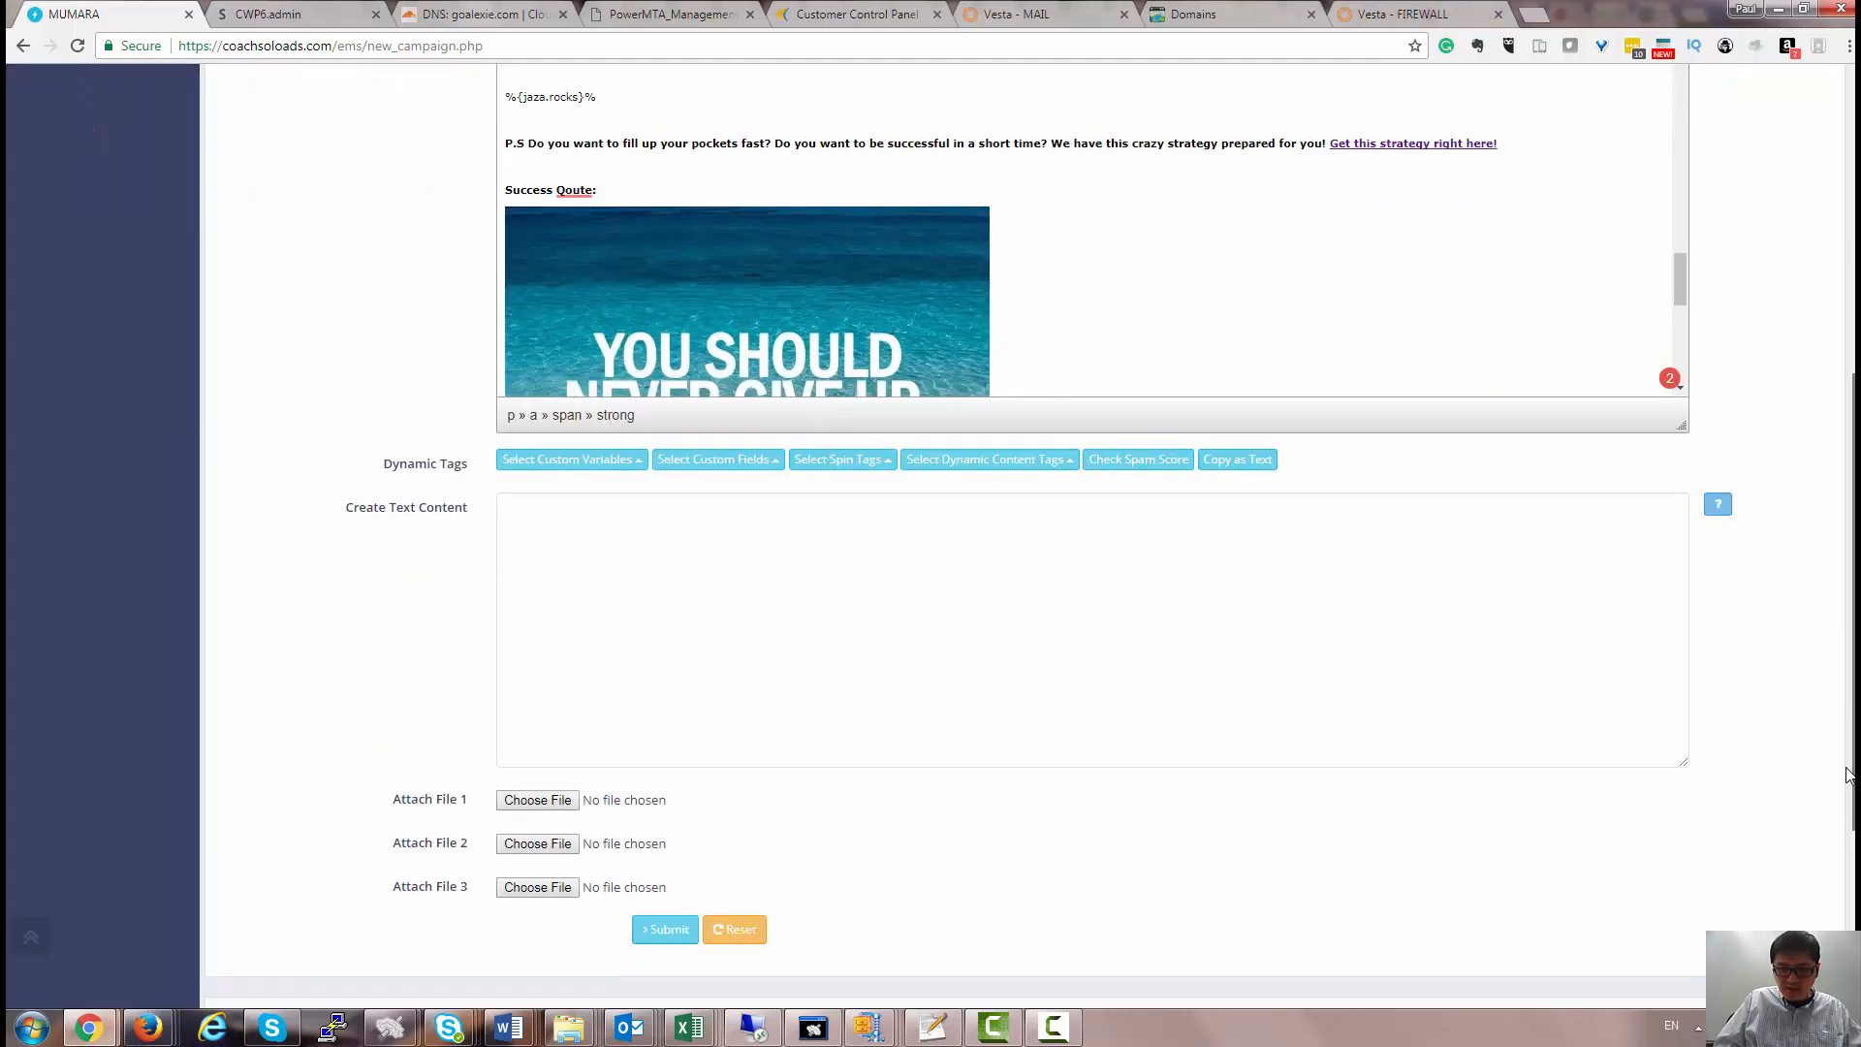
click(661, 915)
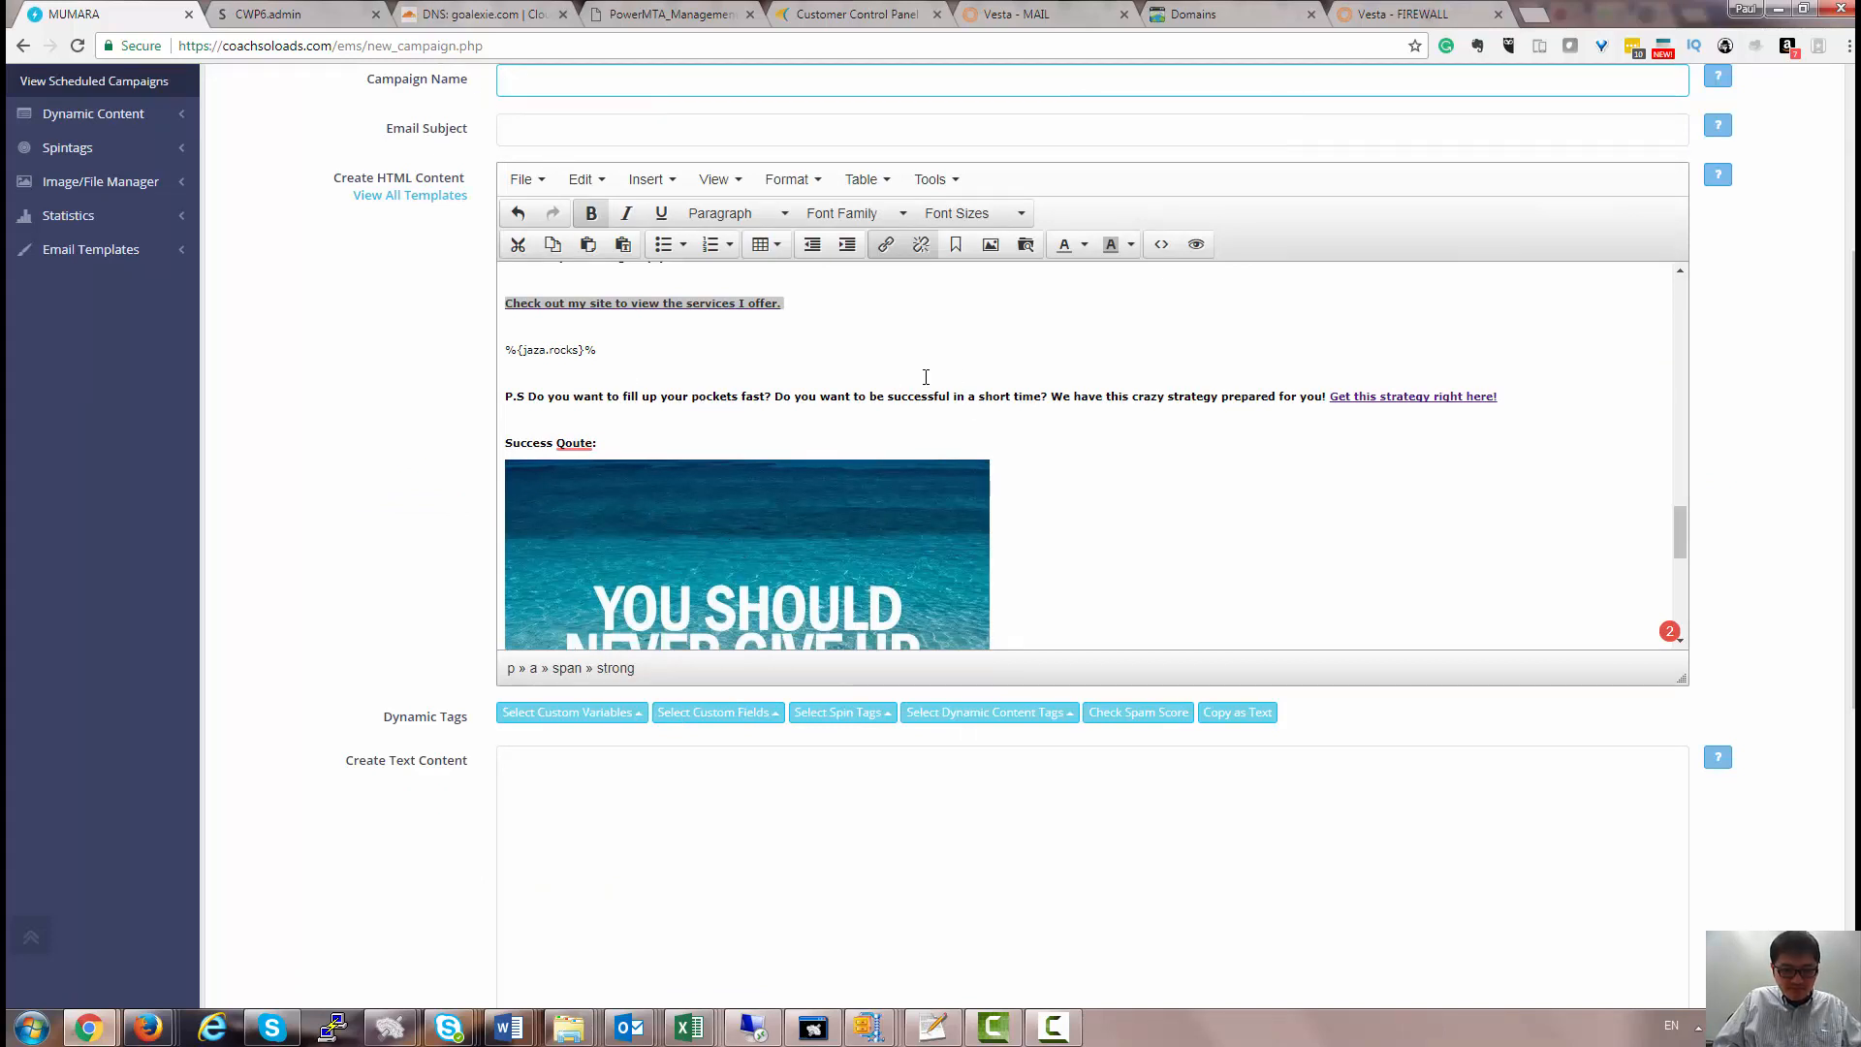
click(654, 82)
key(ctrl+v)
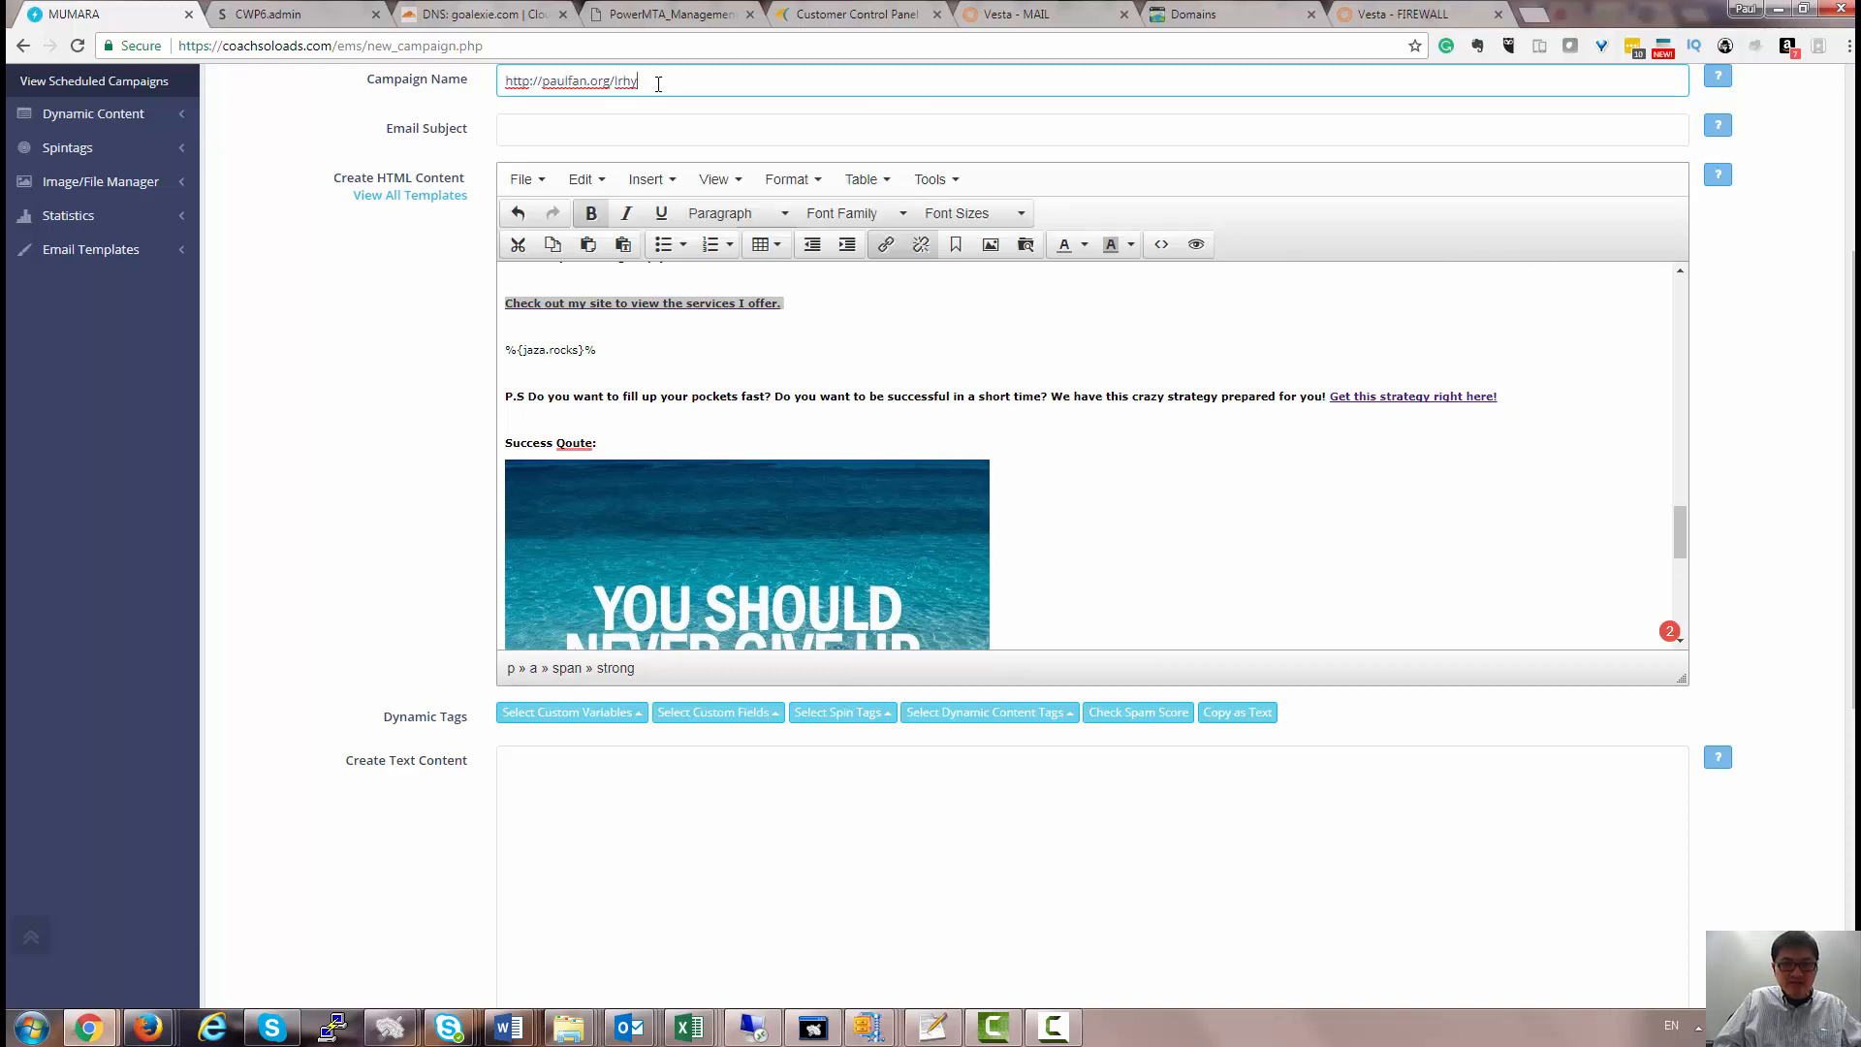
Copy the linked line from the email body and use it, without the final period, as the campaign name.
triple_click(649, 305)
key(ctrl+c)
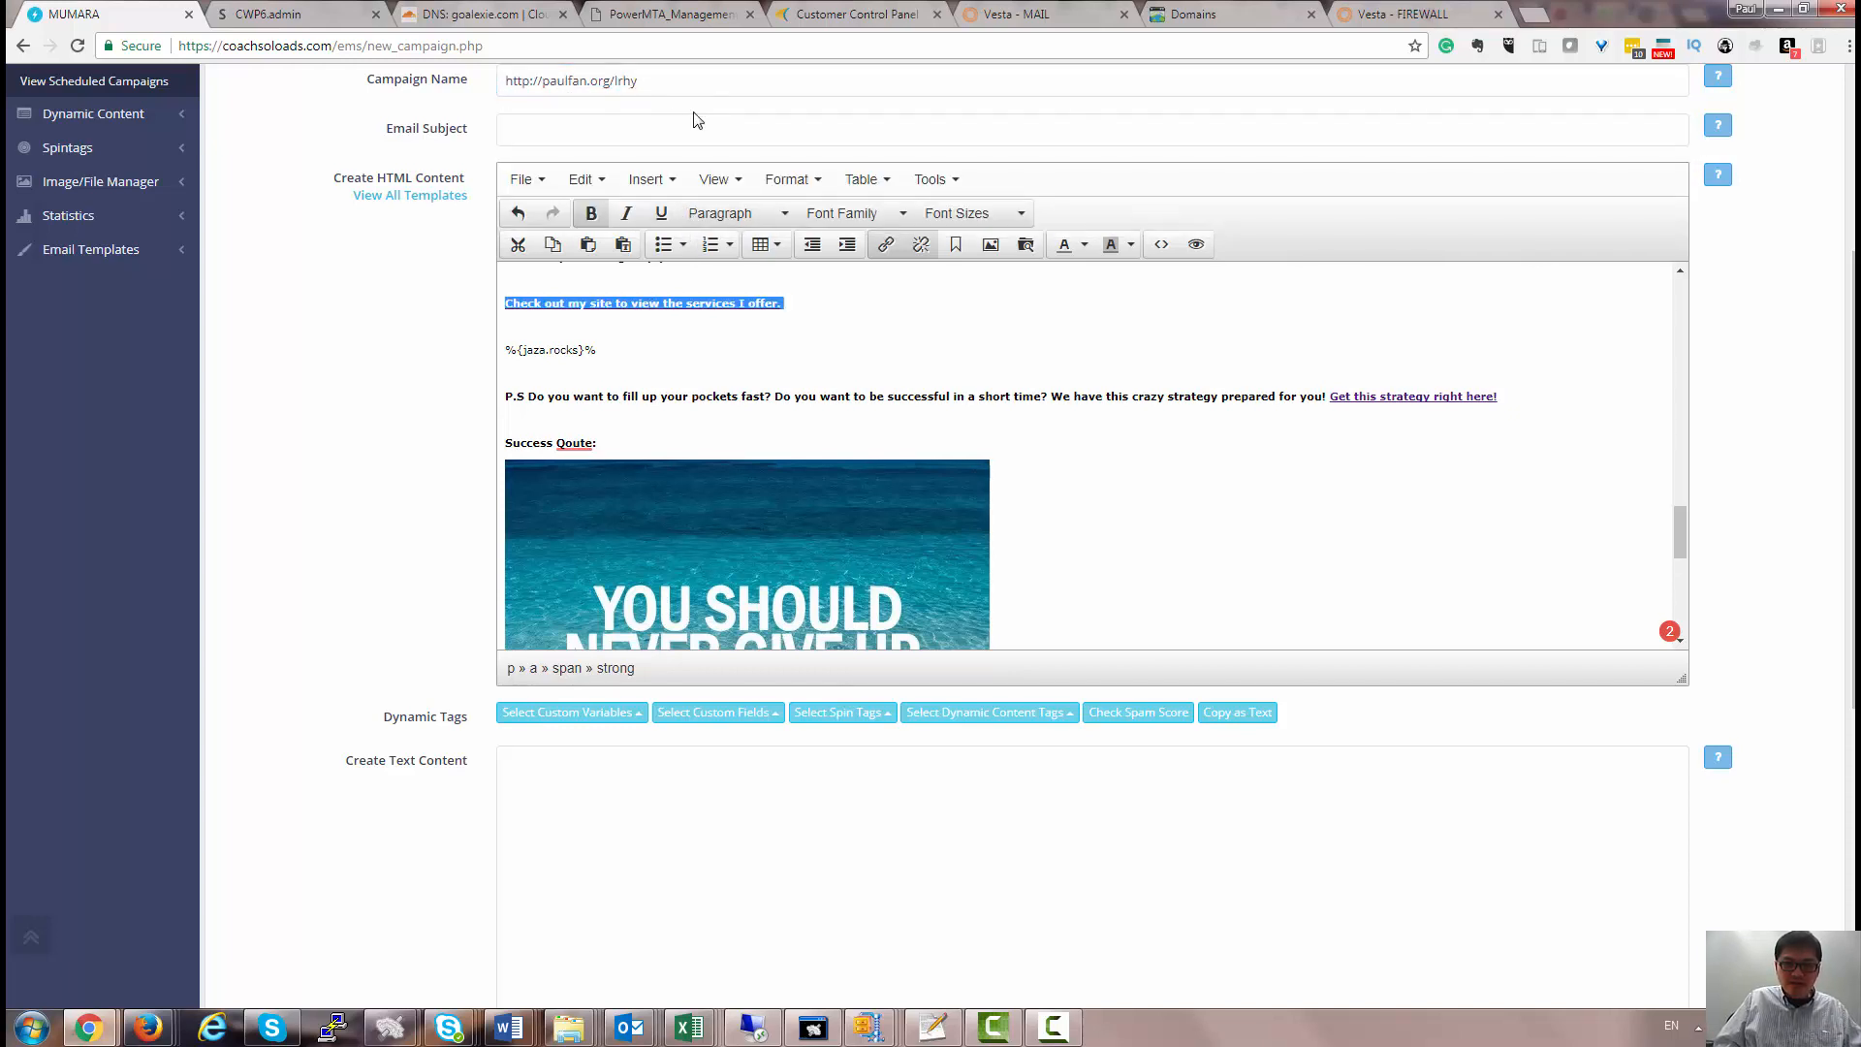
triple_click(674, 82)
scroll(674, 82, up, 1)
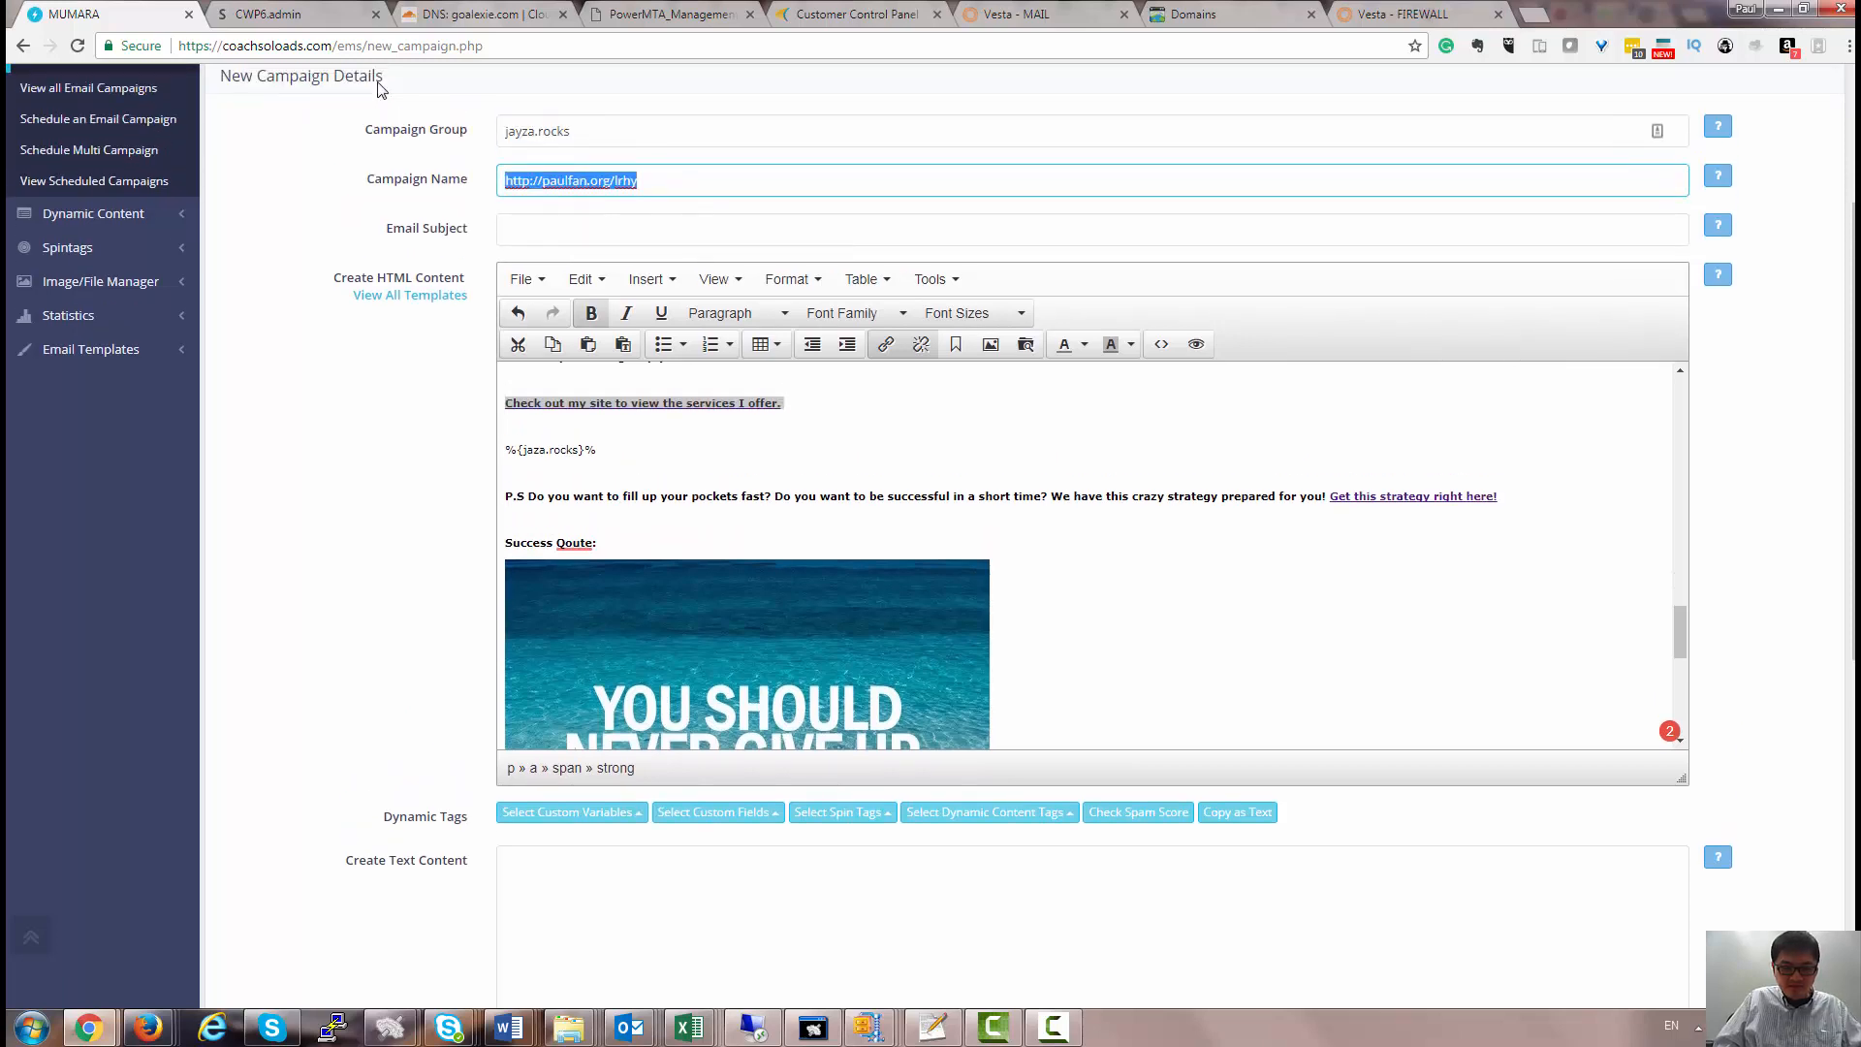
key(ctrl+v)
key(BackSpace)
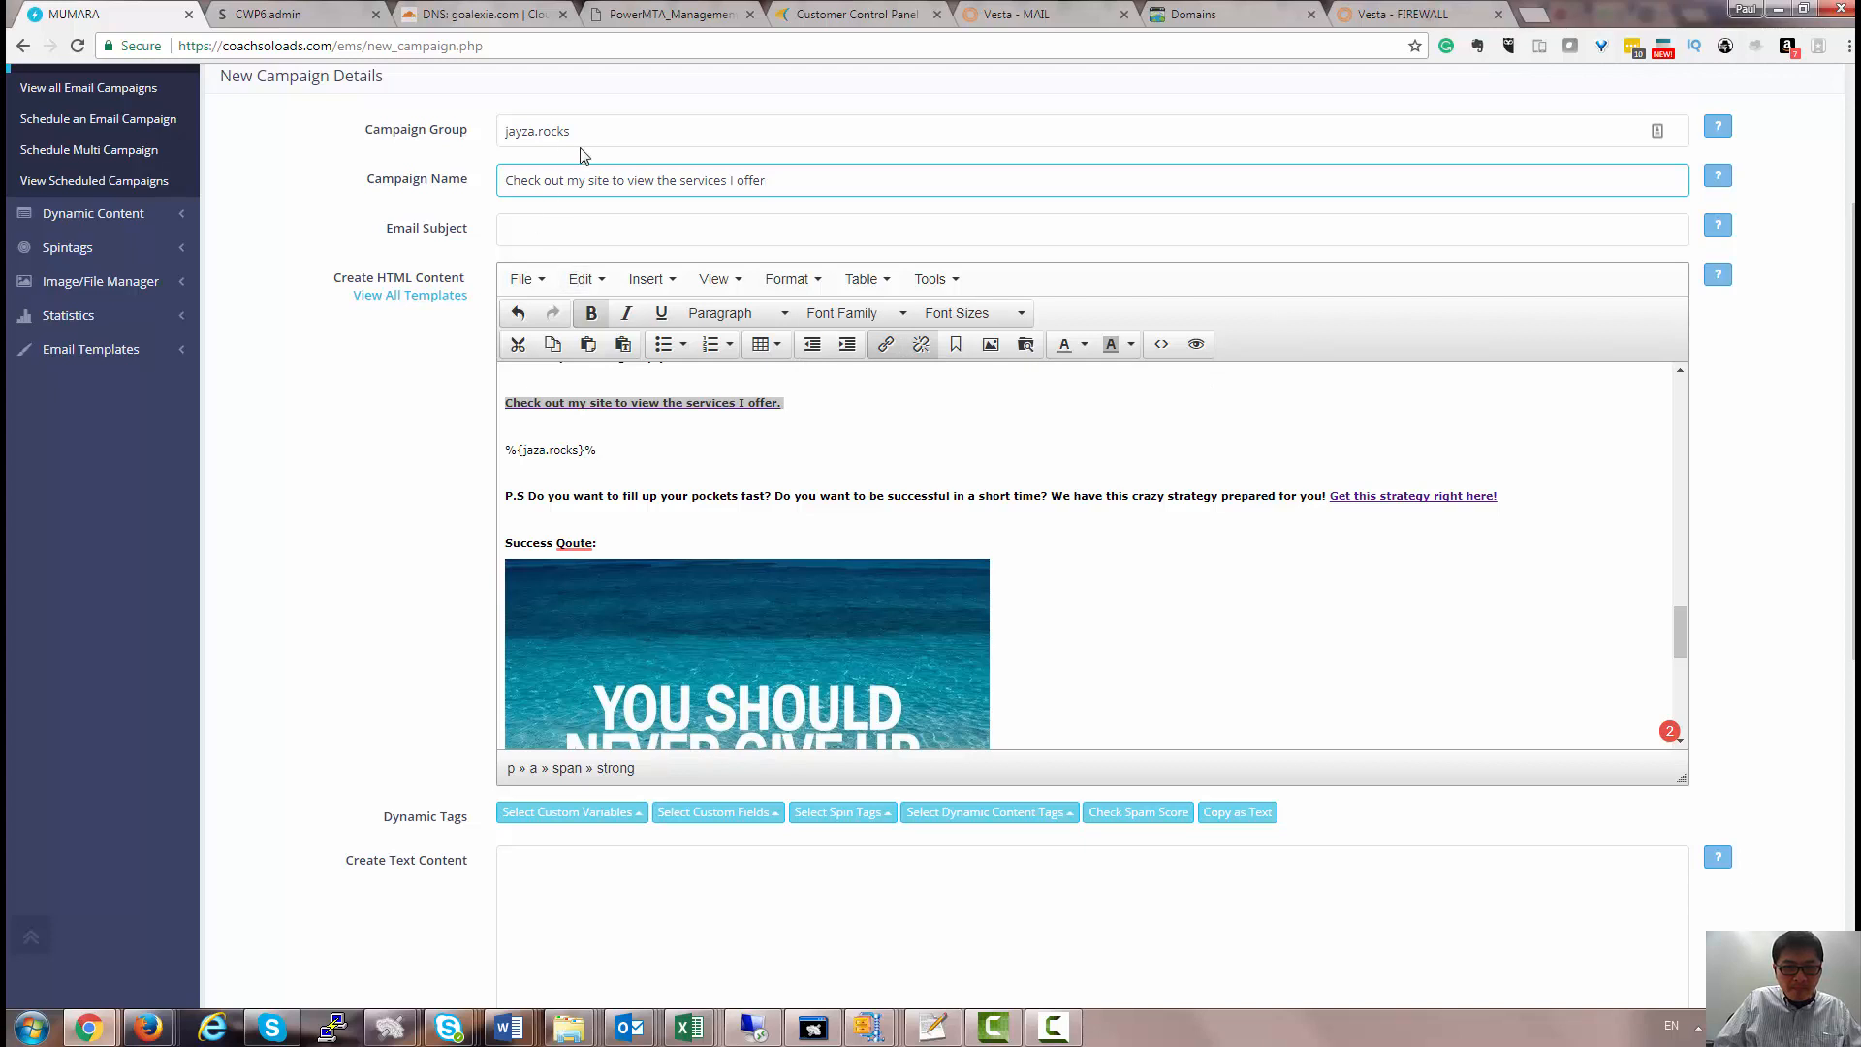
Reword the campaign name to "Check out secret site to view the services you will offer".
drag(564, 183, 407, 182)
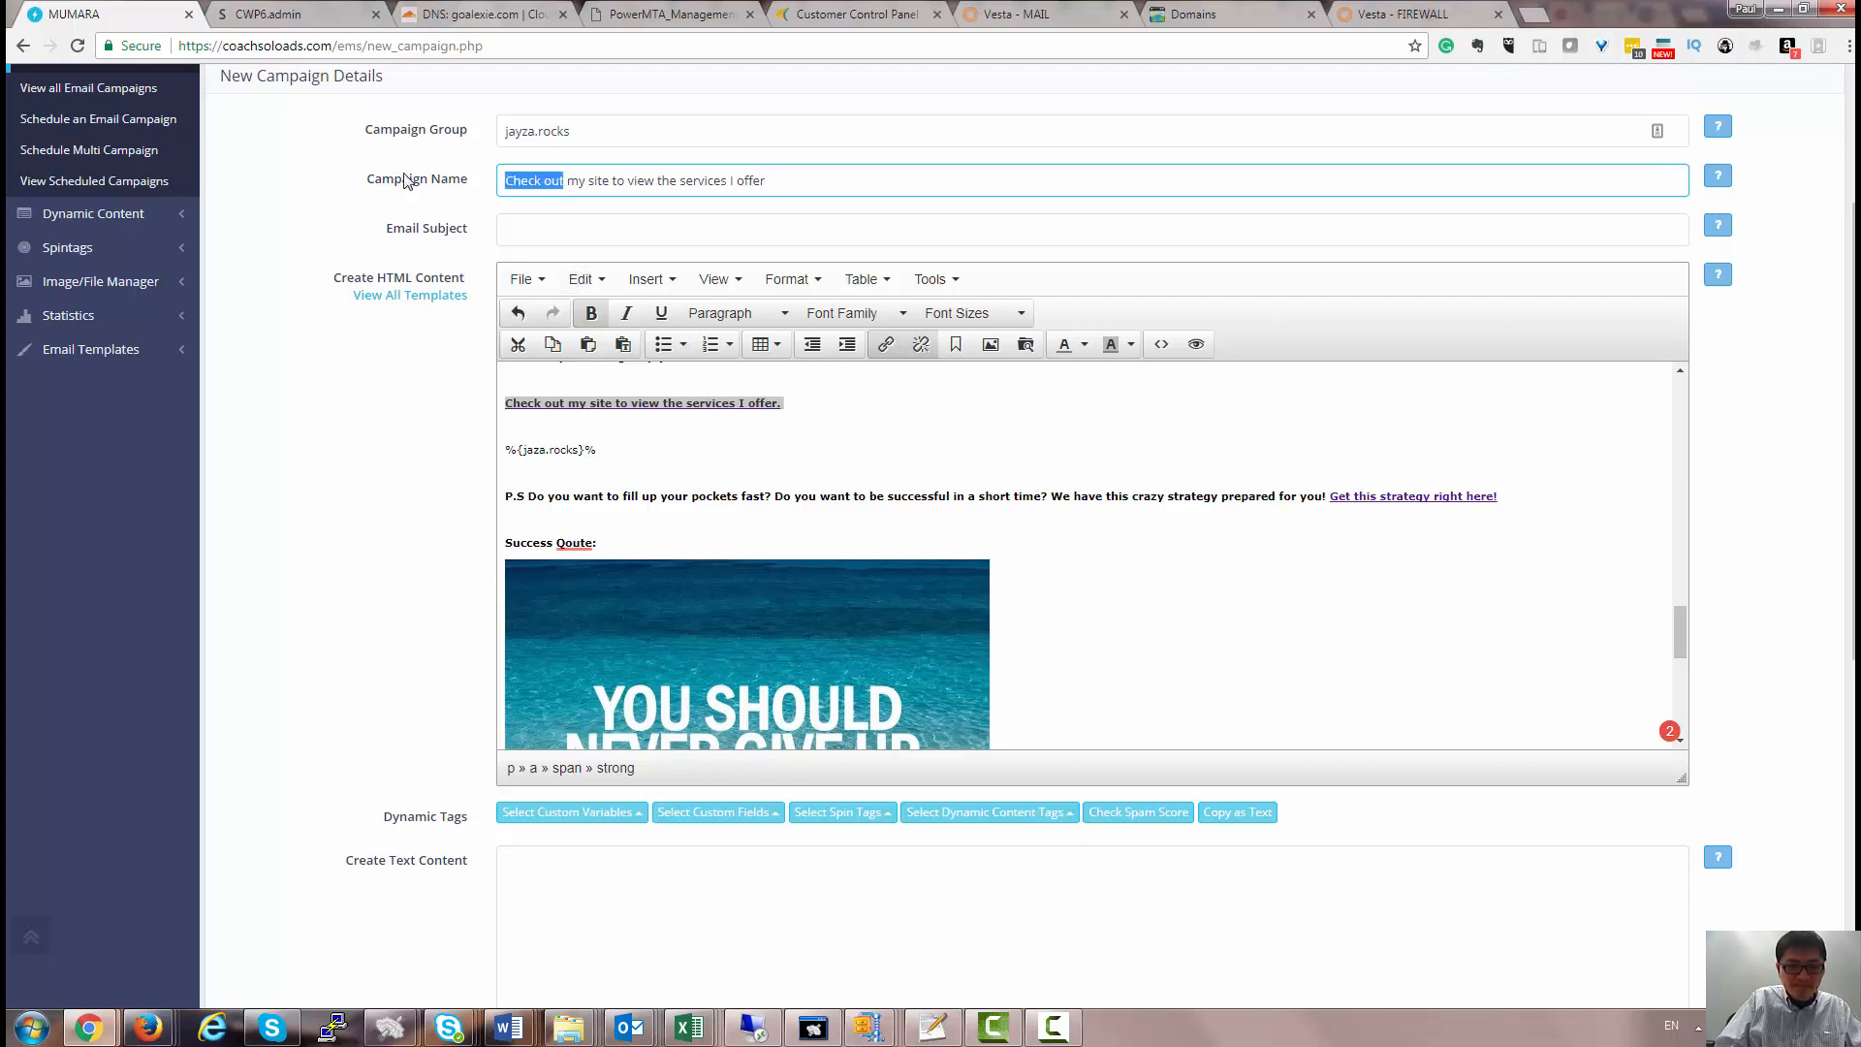
text(Check out sed)
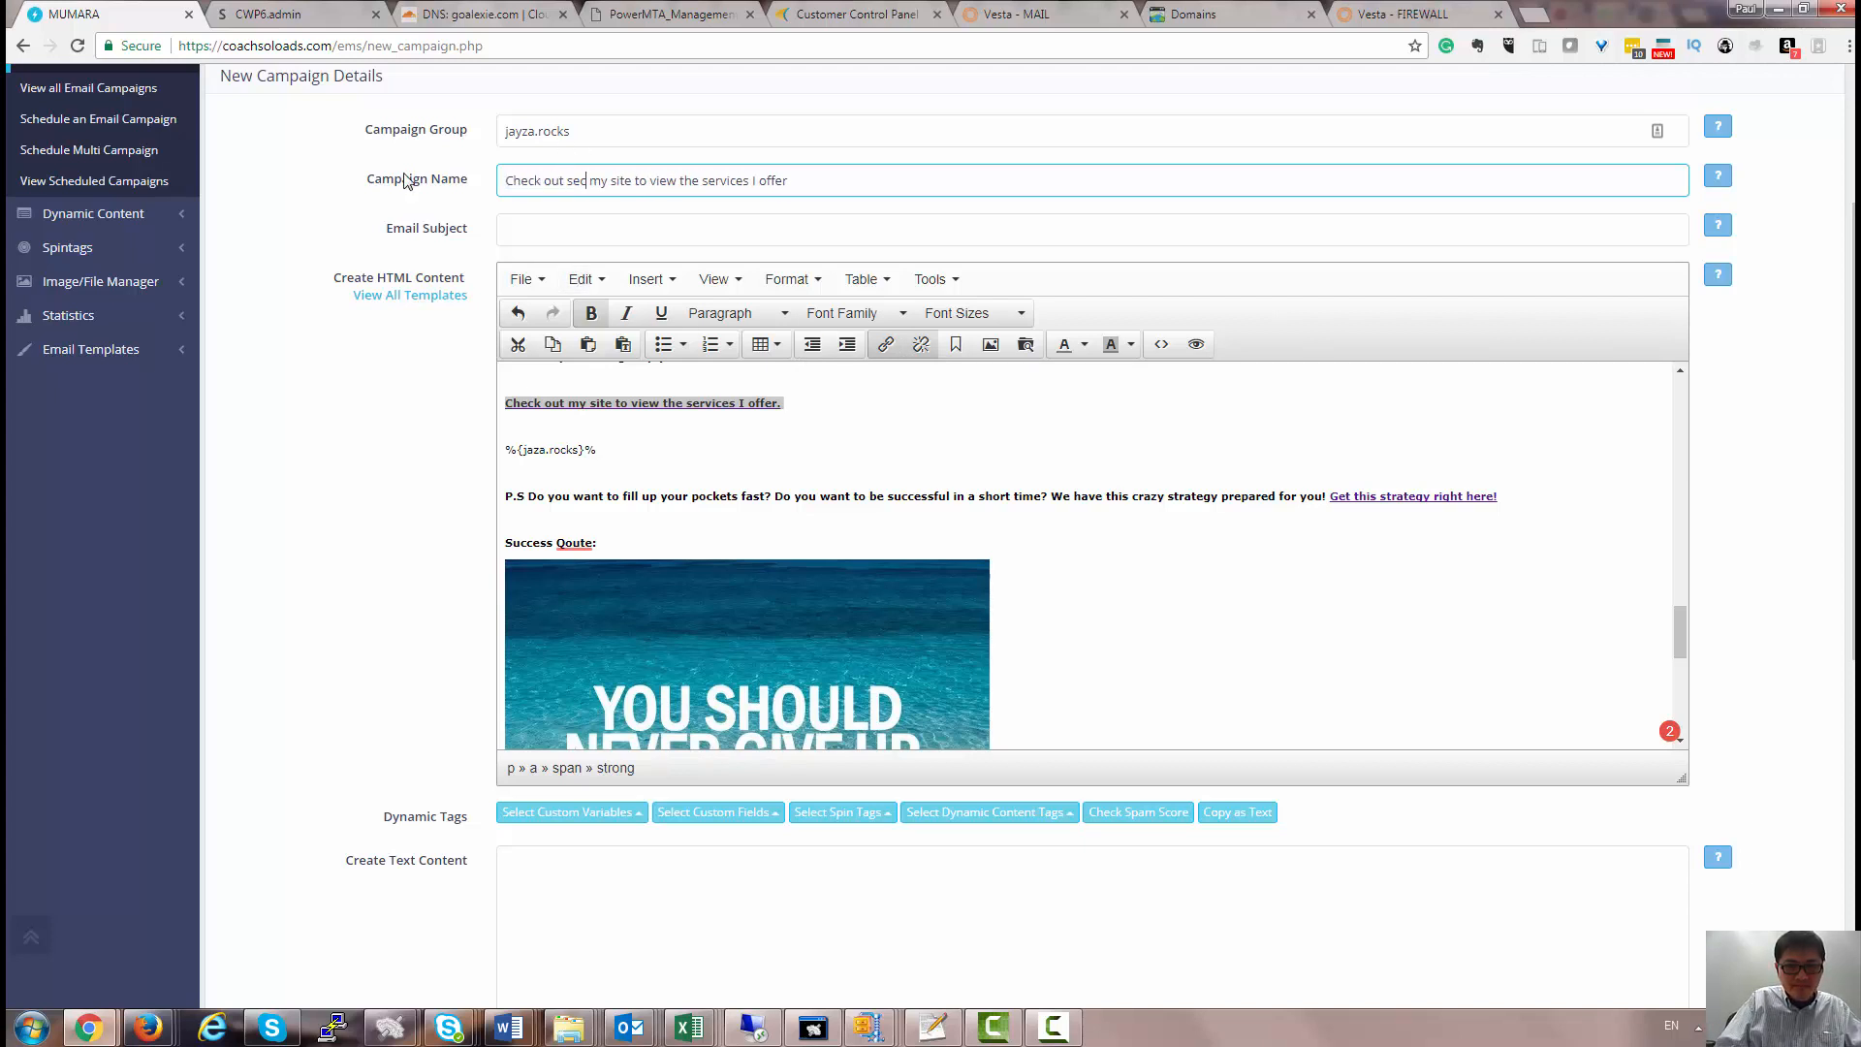
text(ret site)
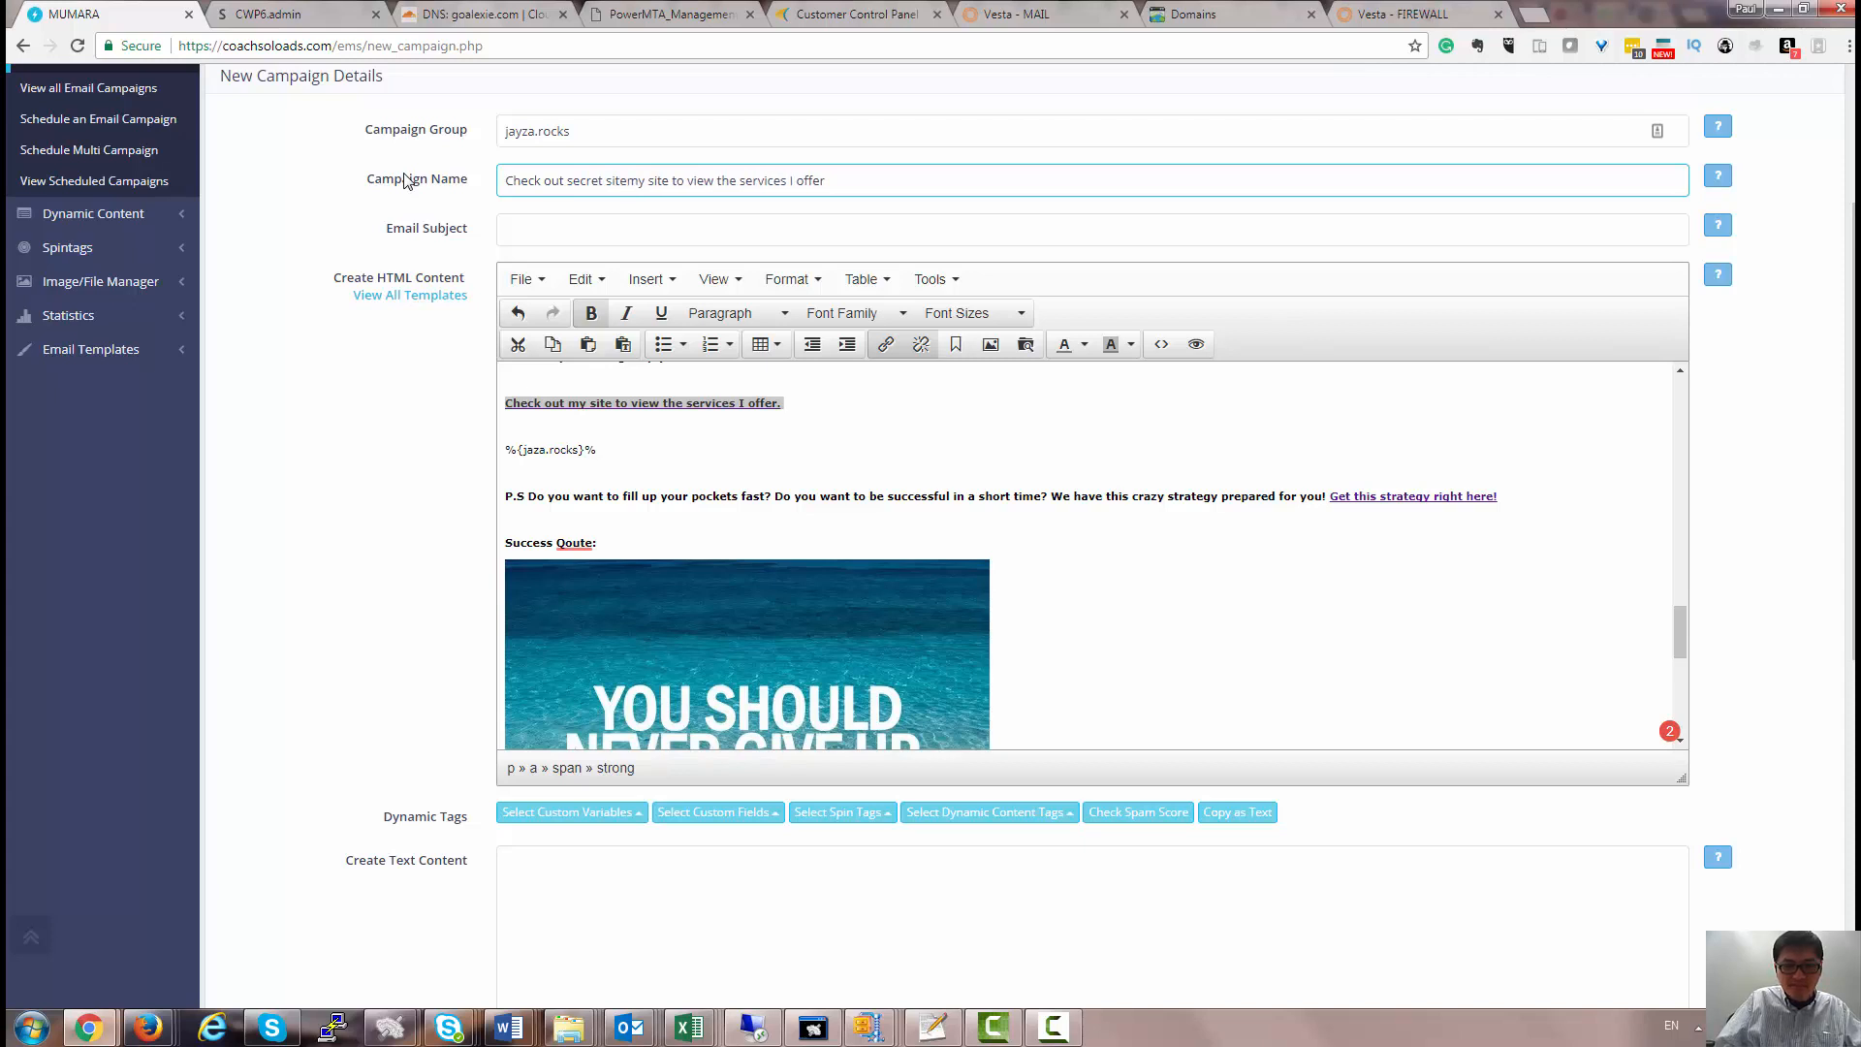
key(Delete)
key(Delete)
key(Delete)
key(Delete)
key(Delete)
key(Delete)
key(Delete)
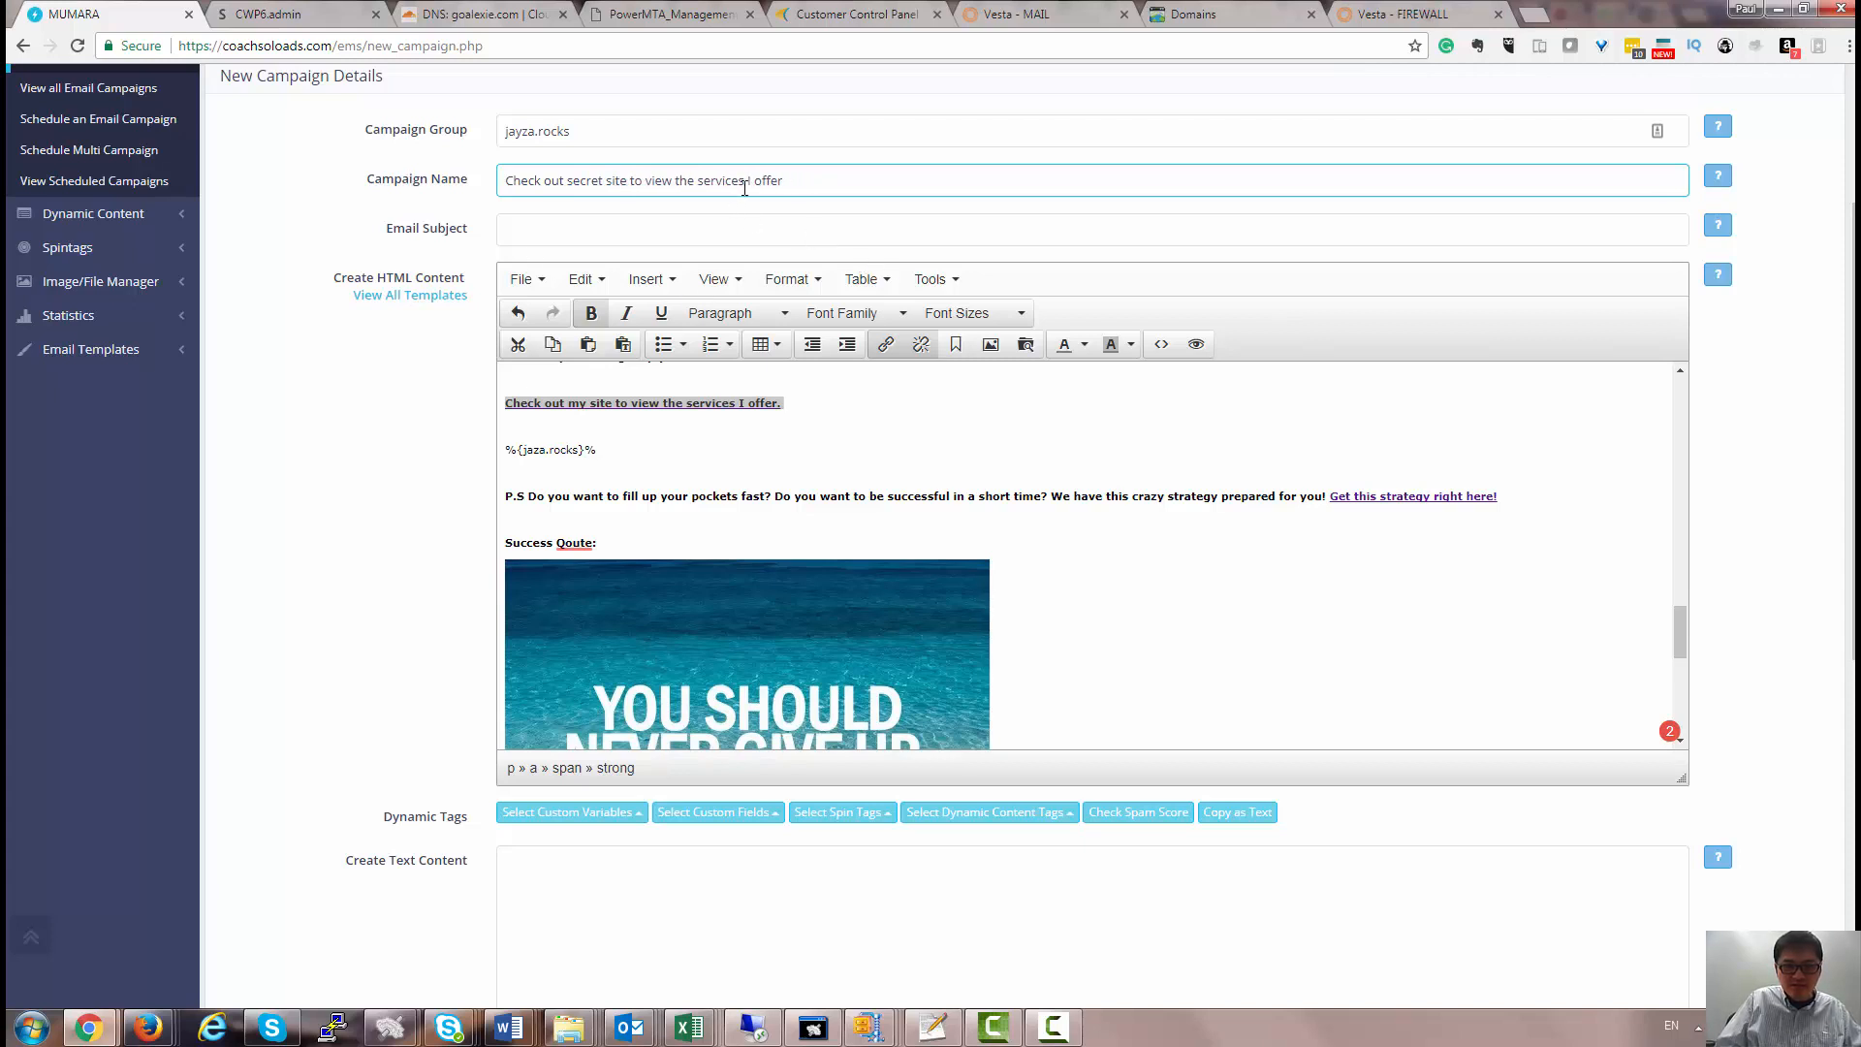
drag(745, 187, 875, 189)
text(you will)
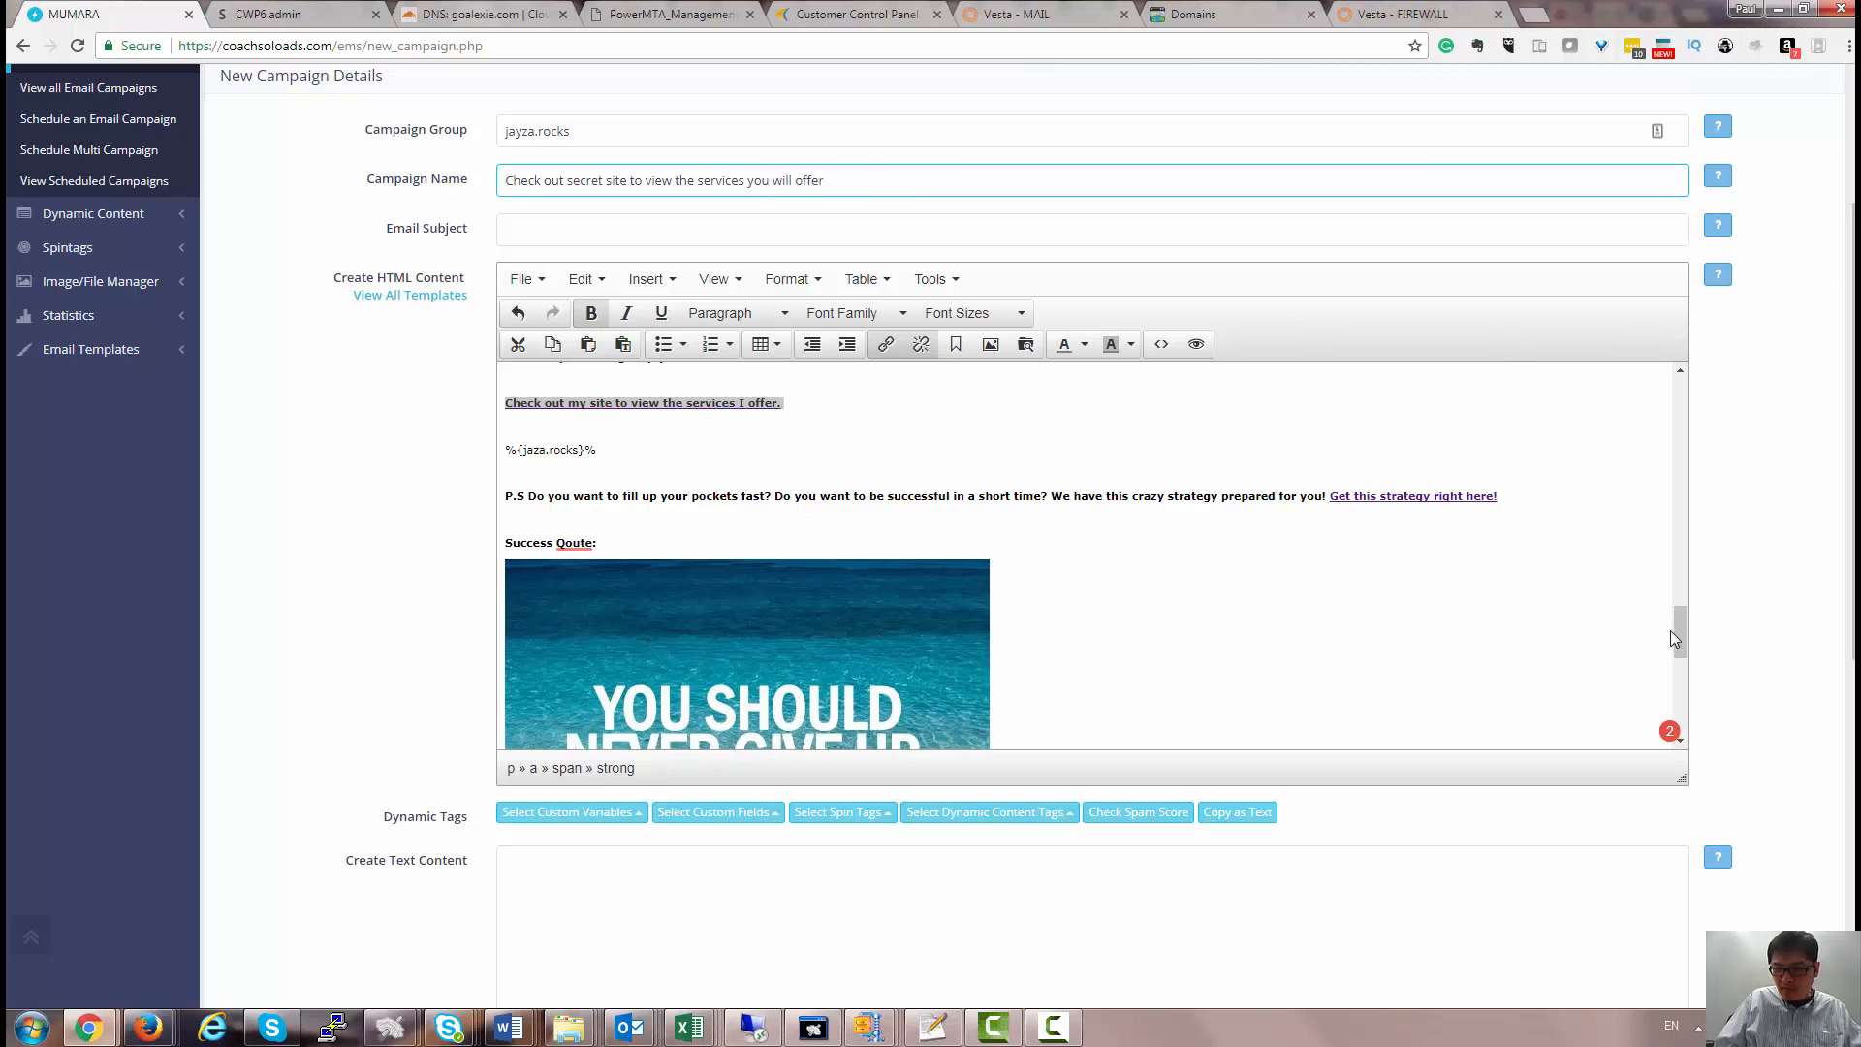
Check the email content through the end of the quote image and try to submit the campaign.
drag(1677, 632, 1681, 709)
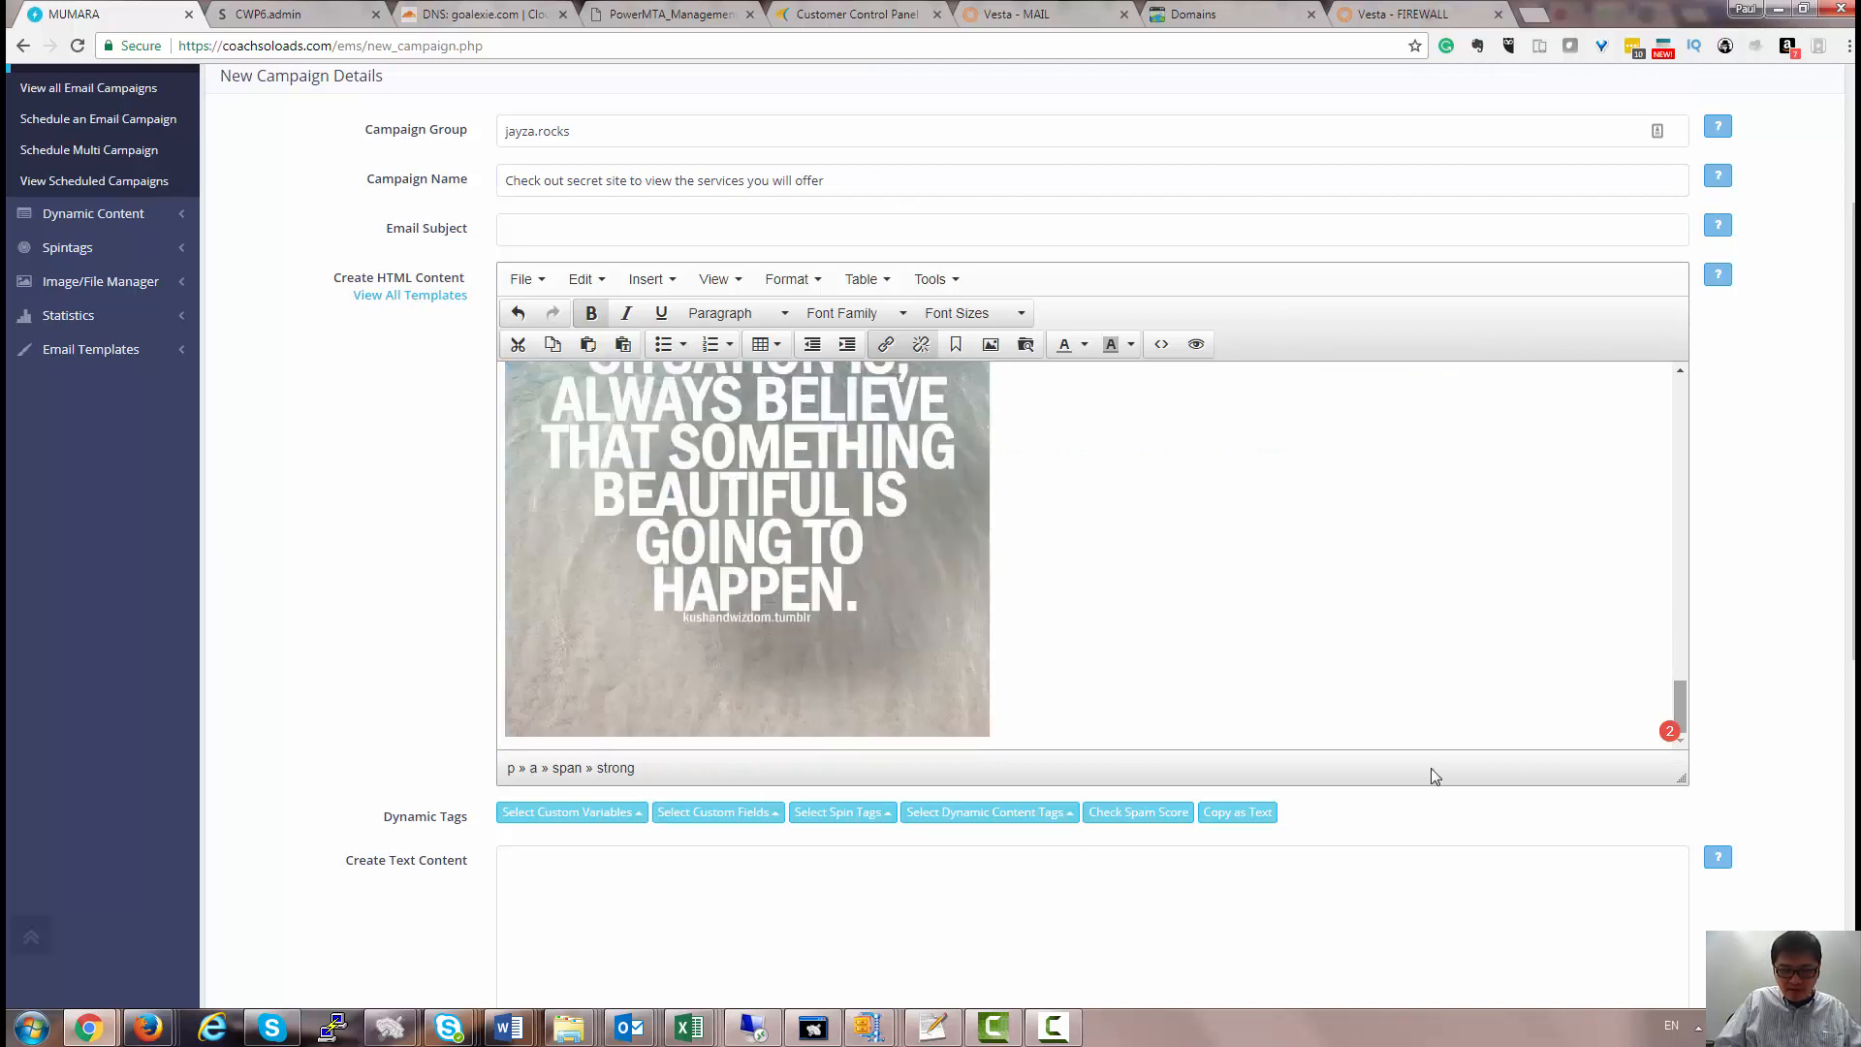
drag(1853, 644, 1852, 810)
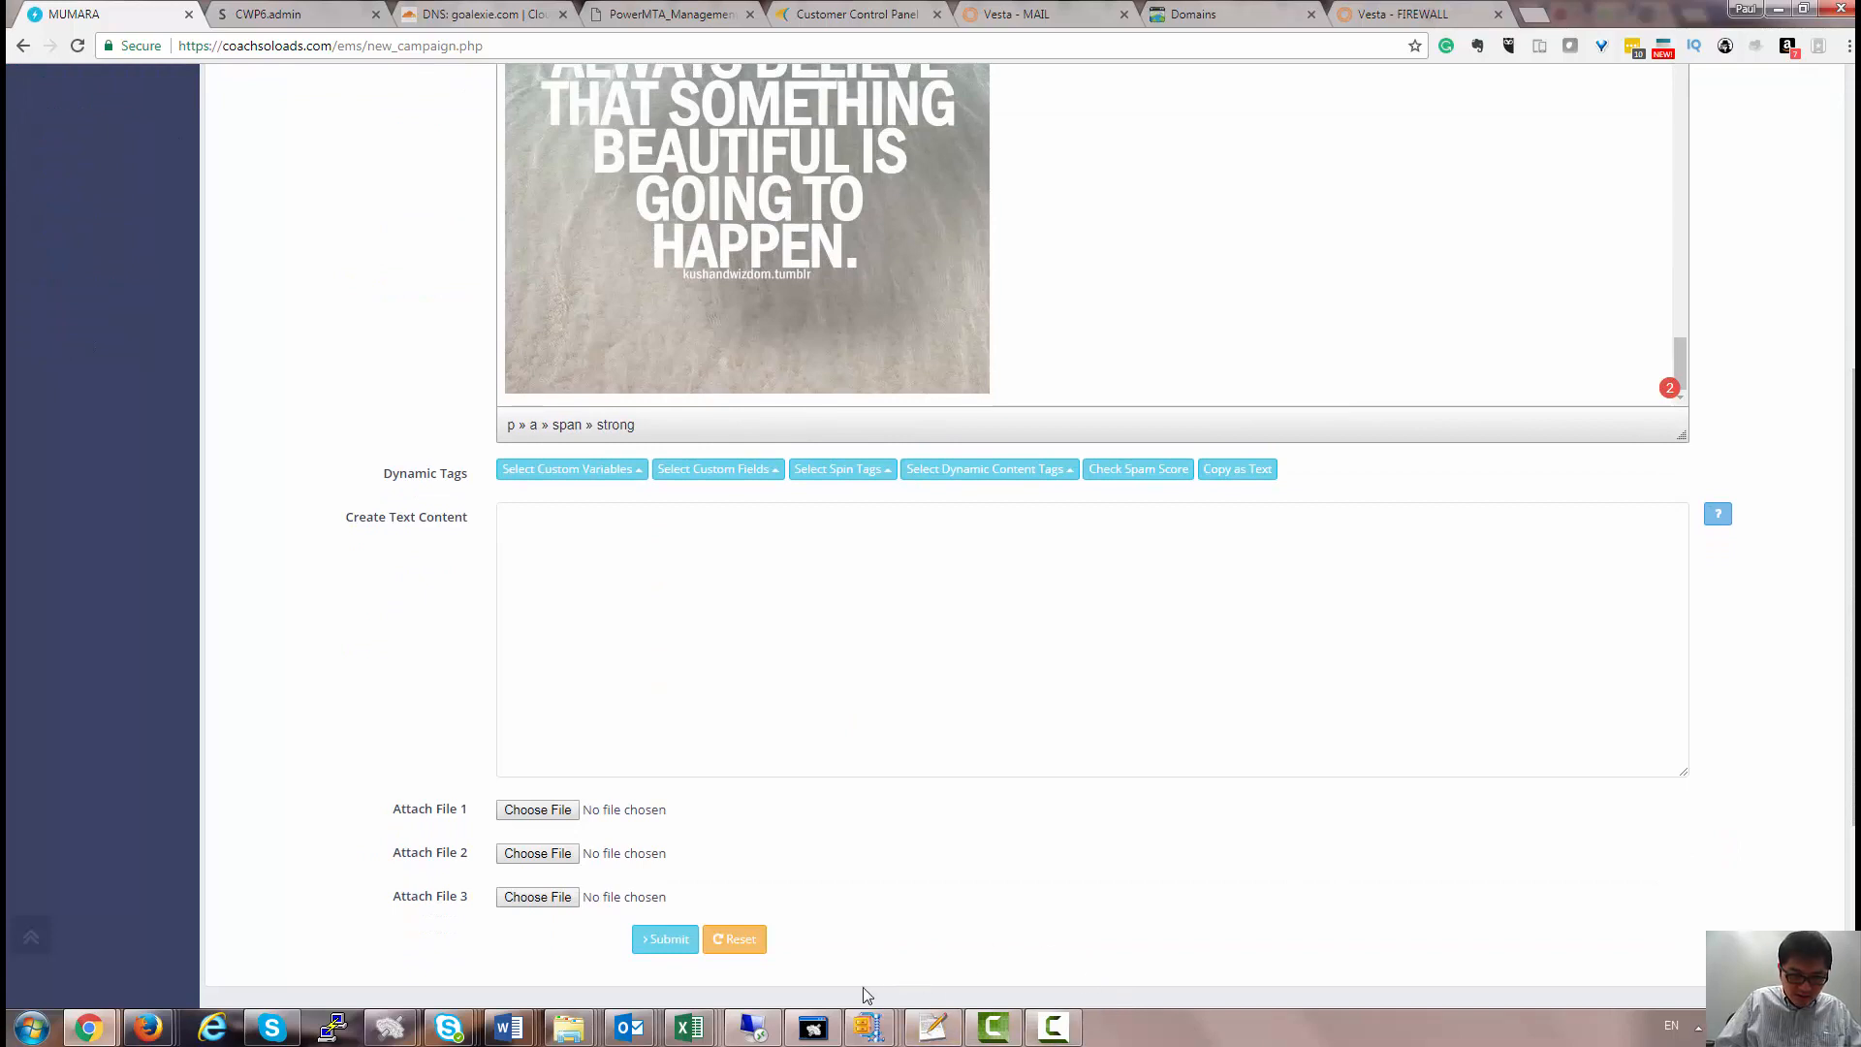
click(656, 937)
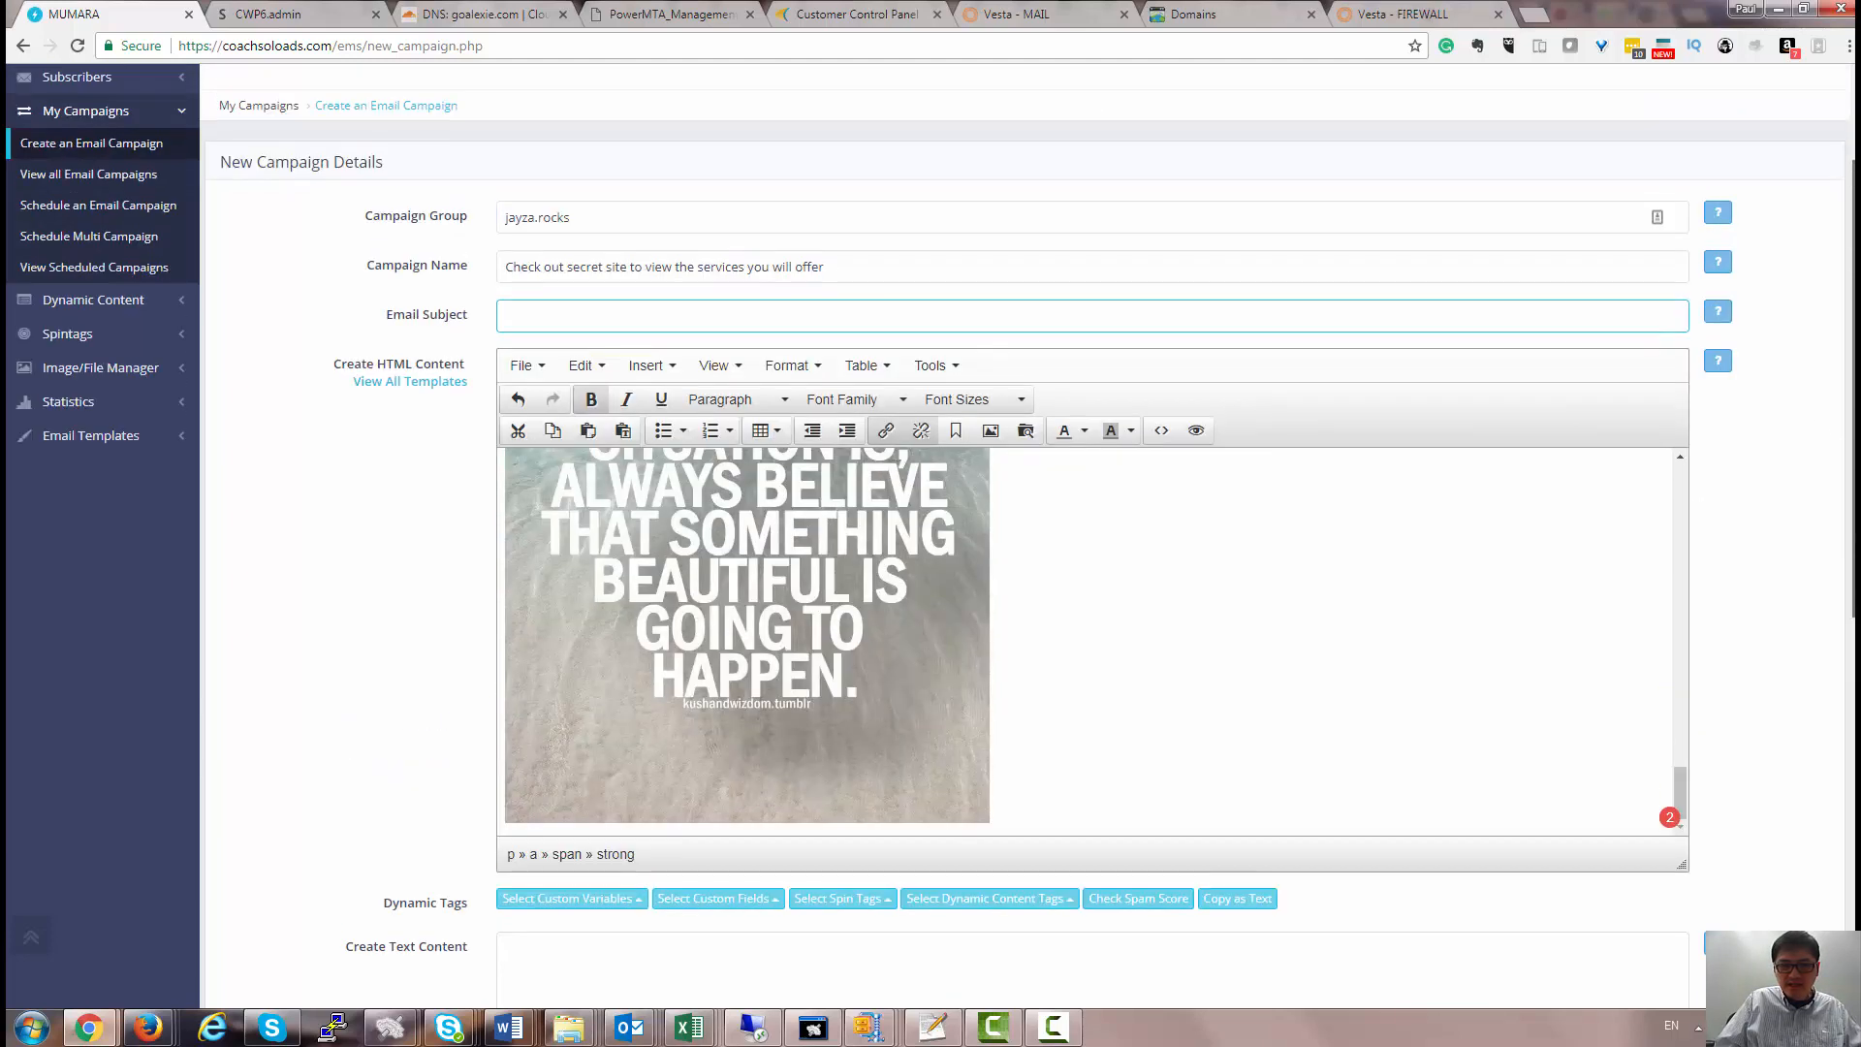
Copy the campaign name "Check out secret site to view the services you will offer" into the email subject.
drag(1852, 407, 1853, 293)
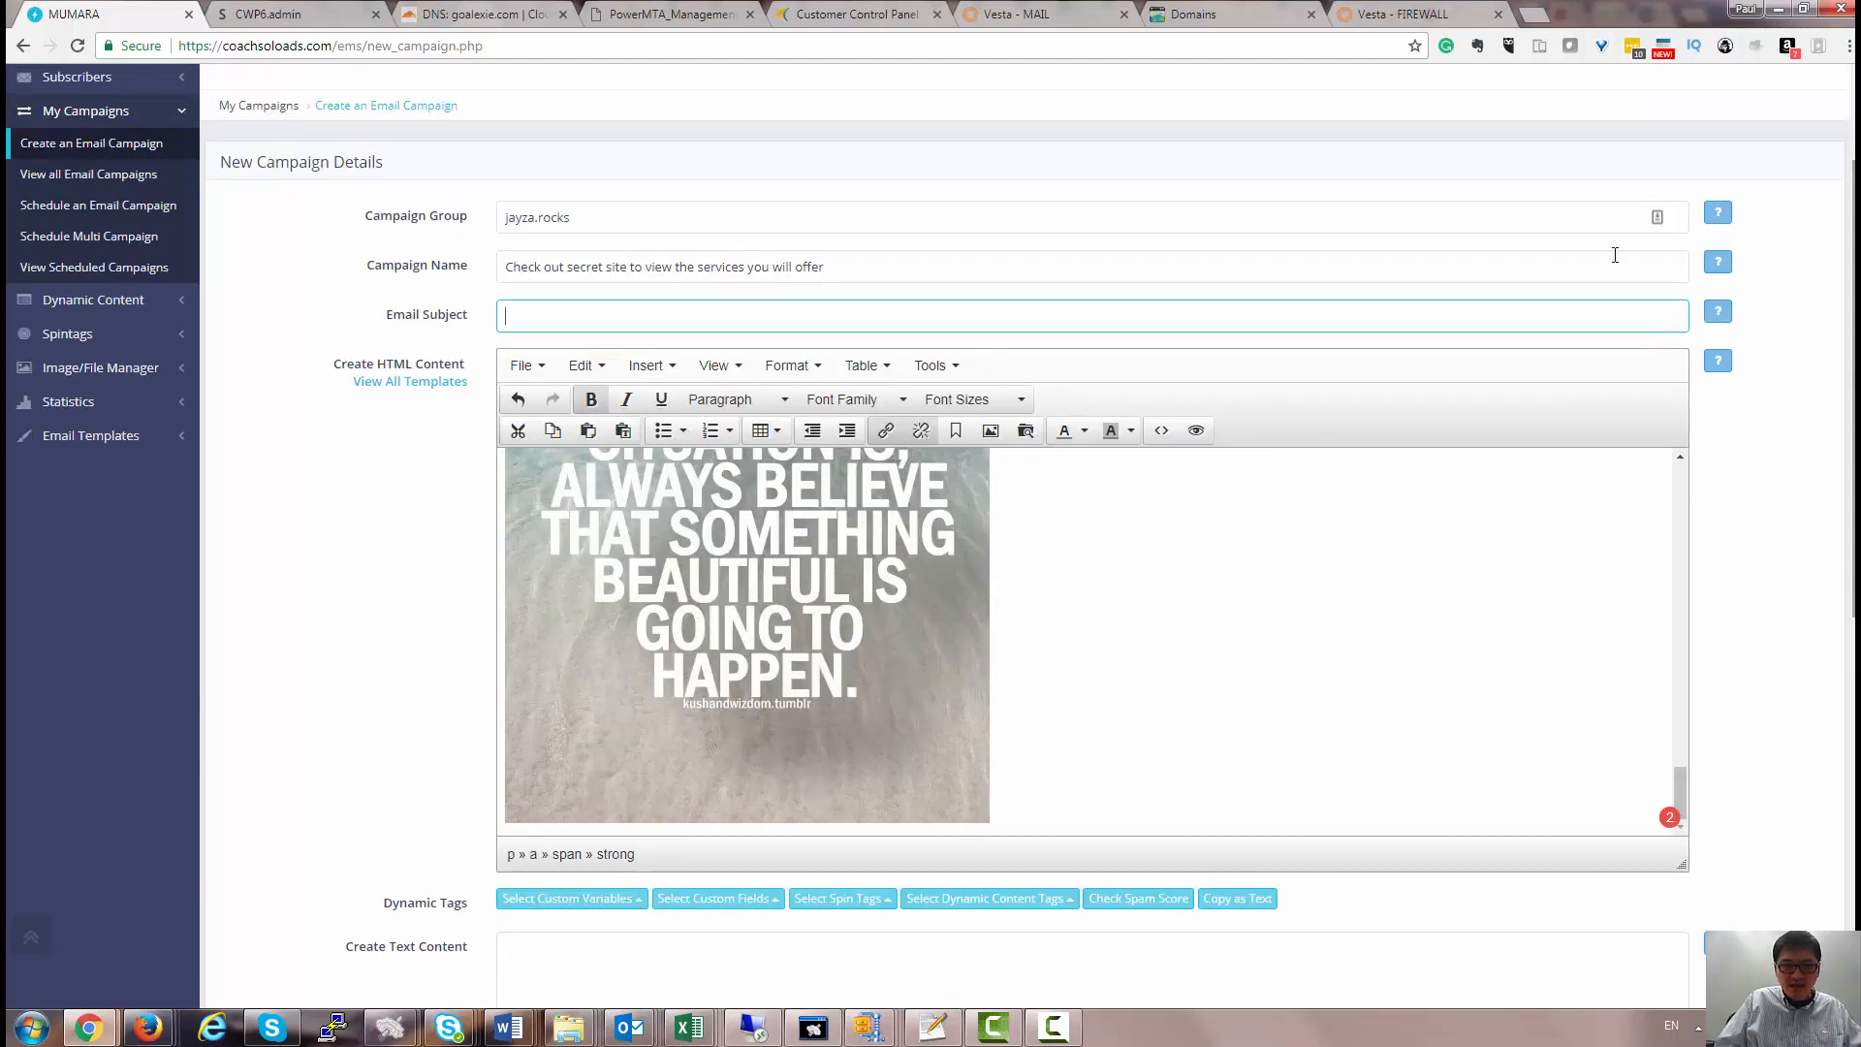
click(786, 267)
triple_click(786, 267)
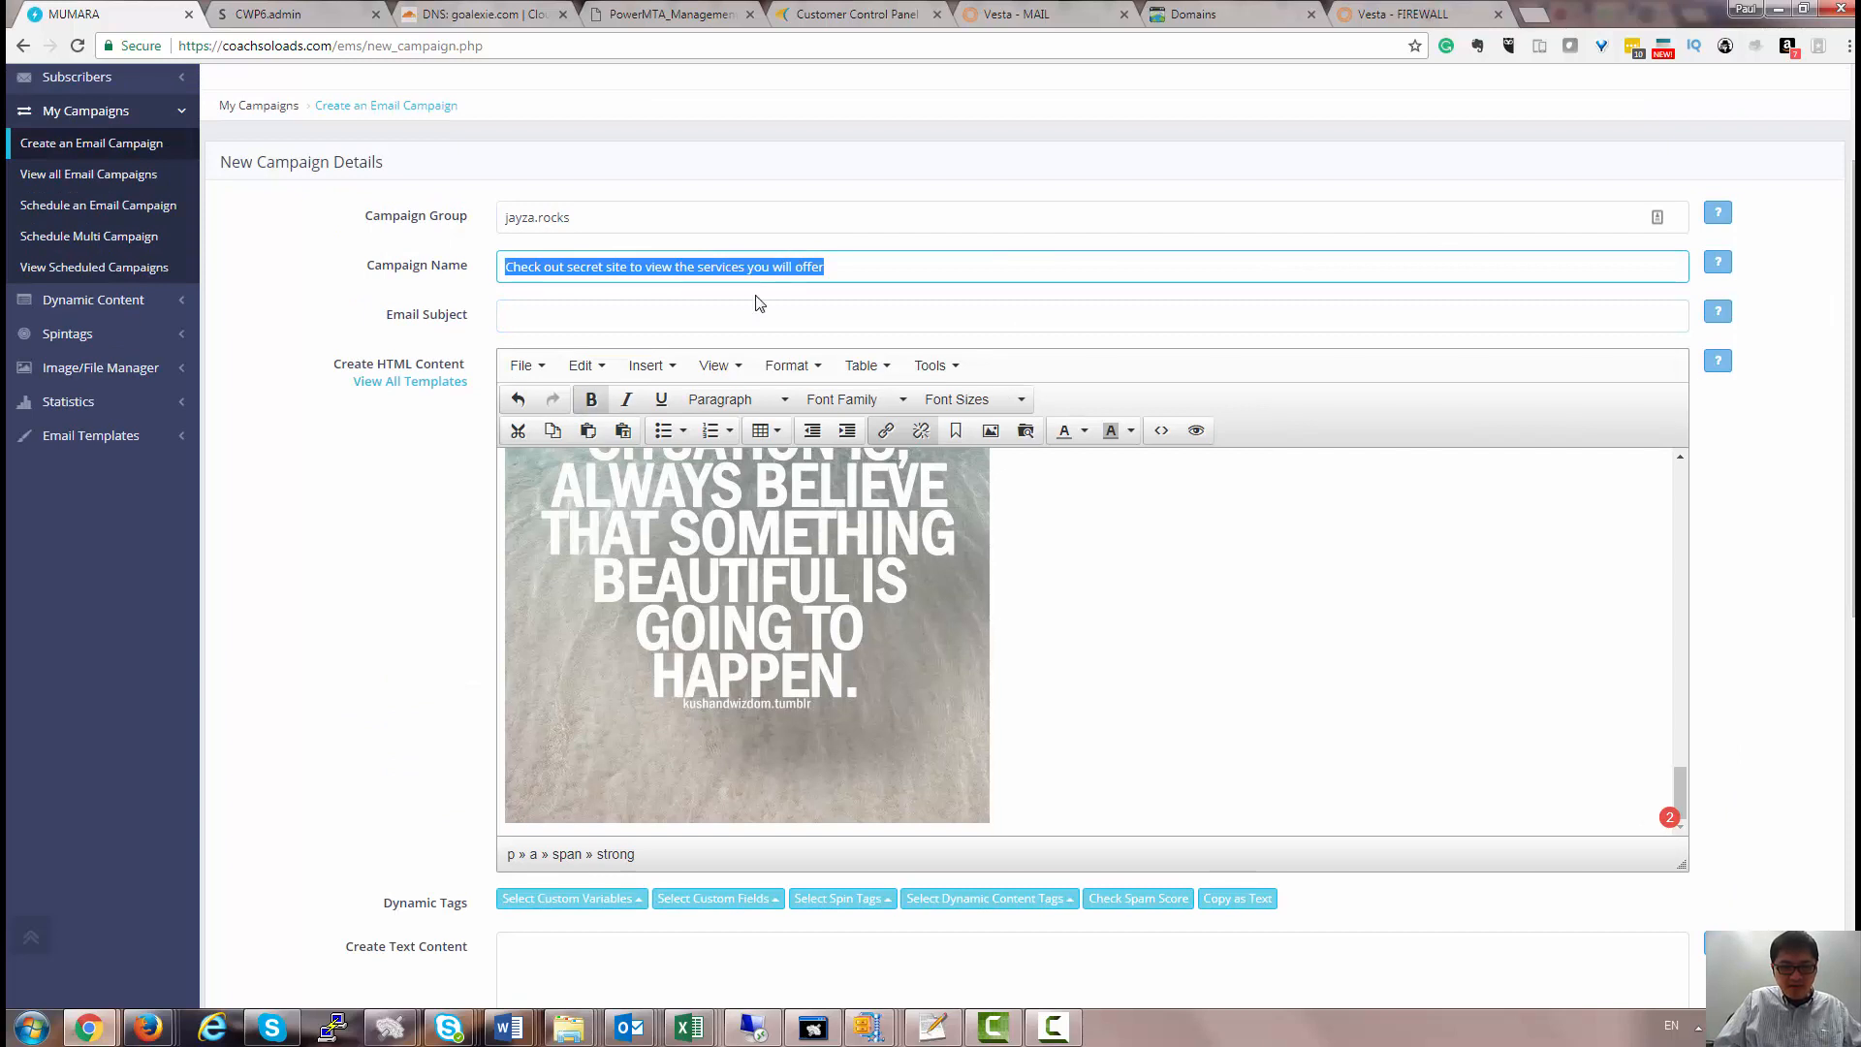
key(ctrl+c)
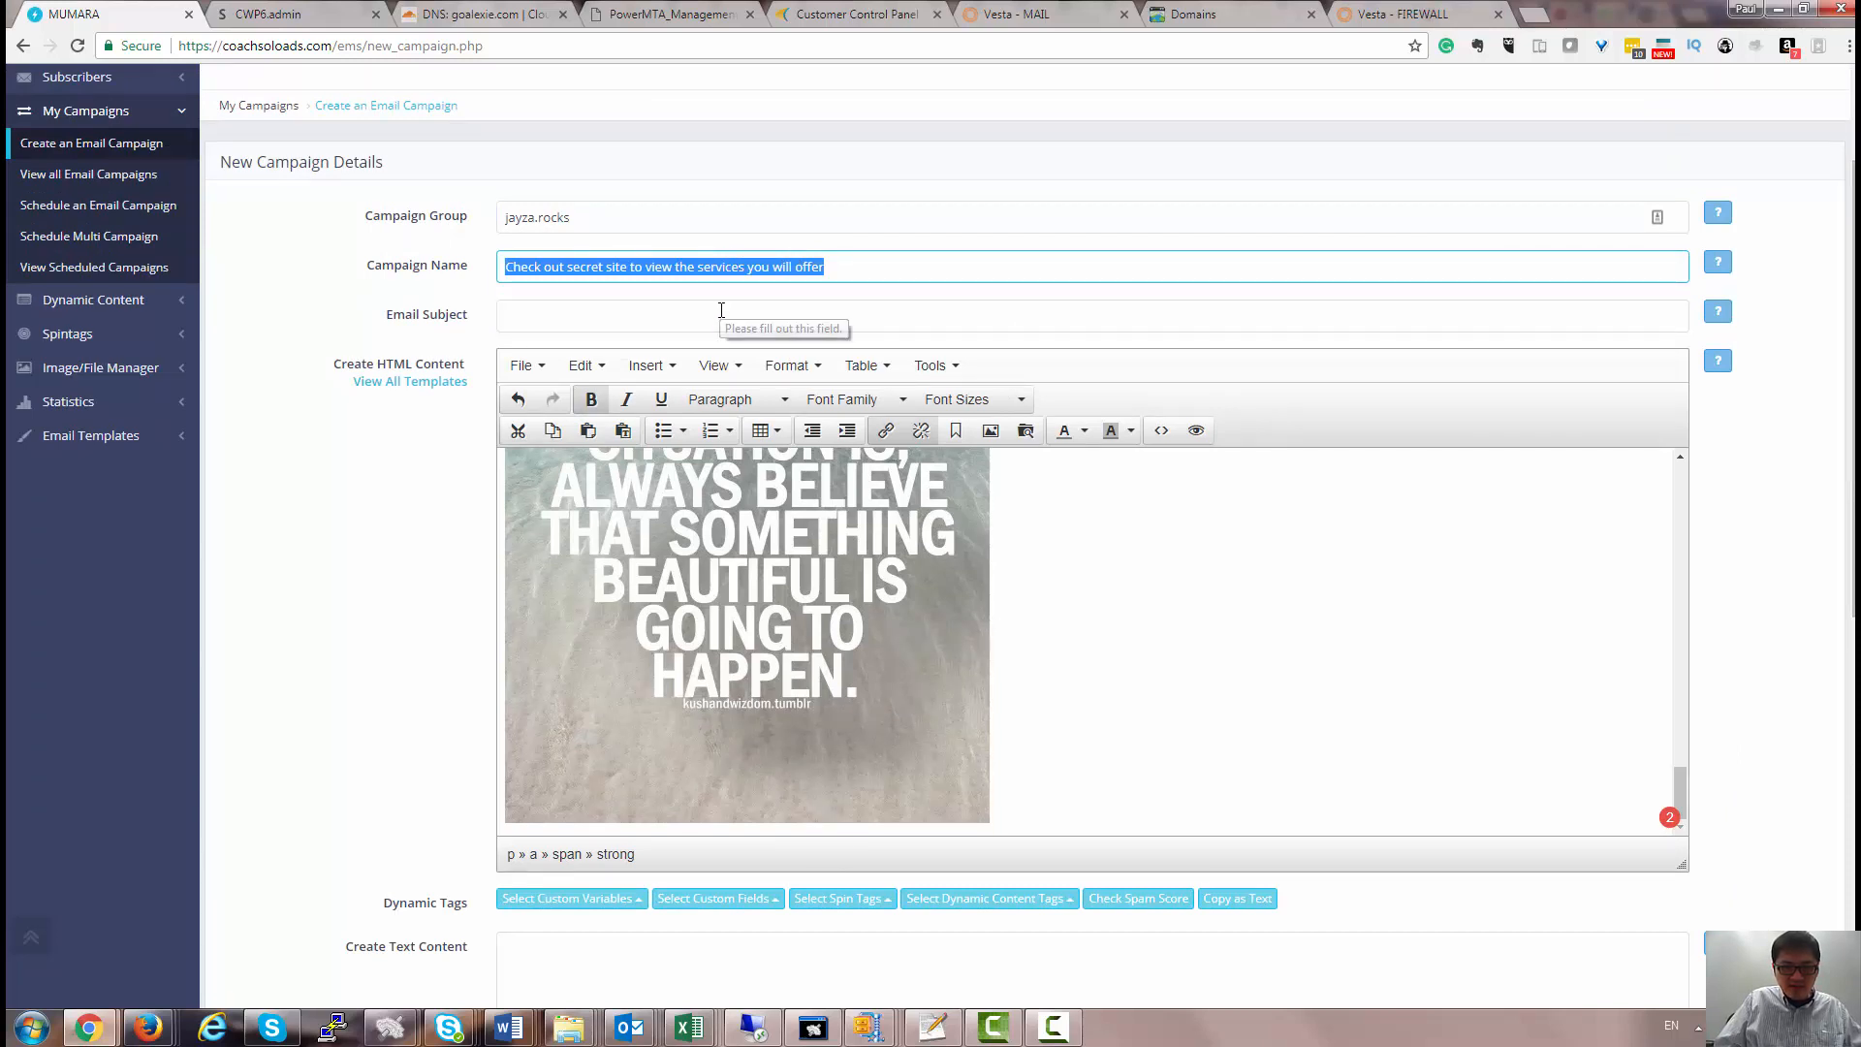
click(717, 319)
key(ctrl+v)
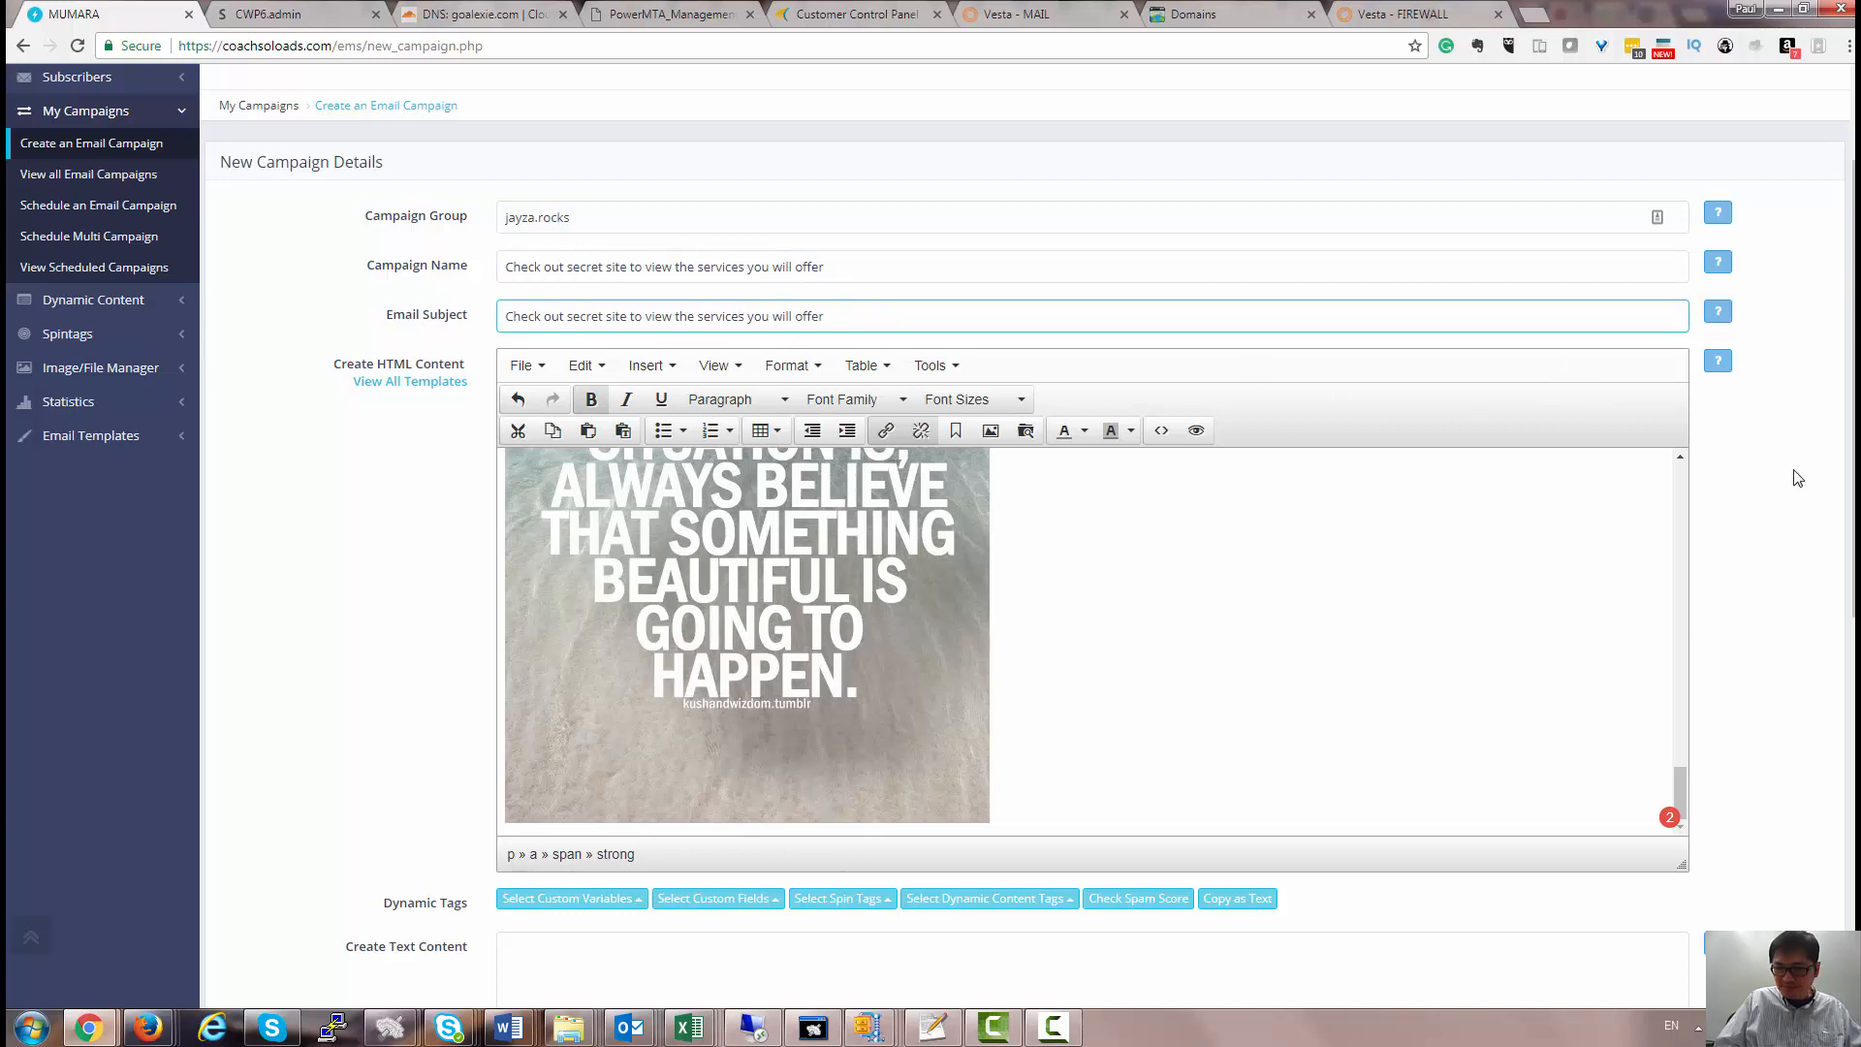
Try to submit the campaign, and fill the required text content with a plain-text copy of the HTML email body.
scroll(1842, 620, down, 2)
scroll(1841, 621, down, 3)
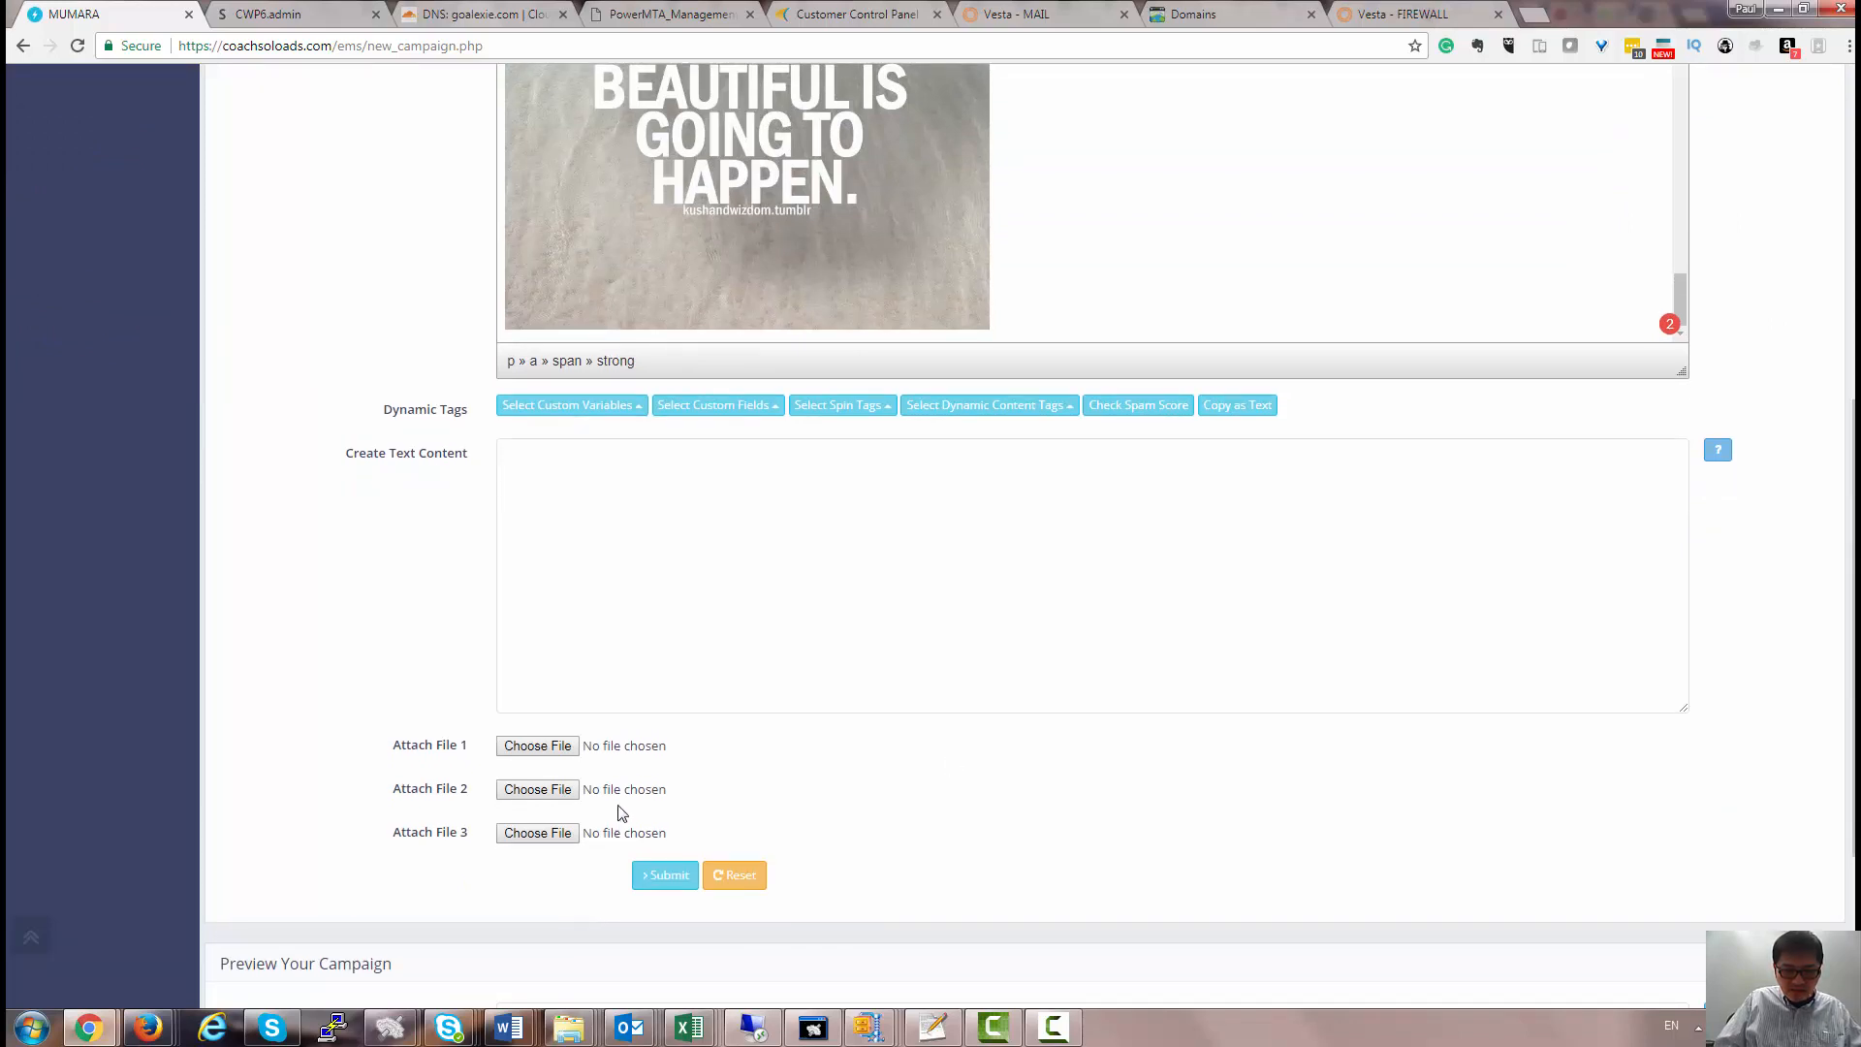
click(665, 874)
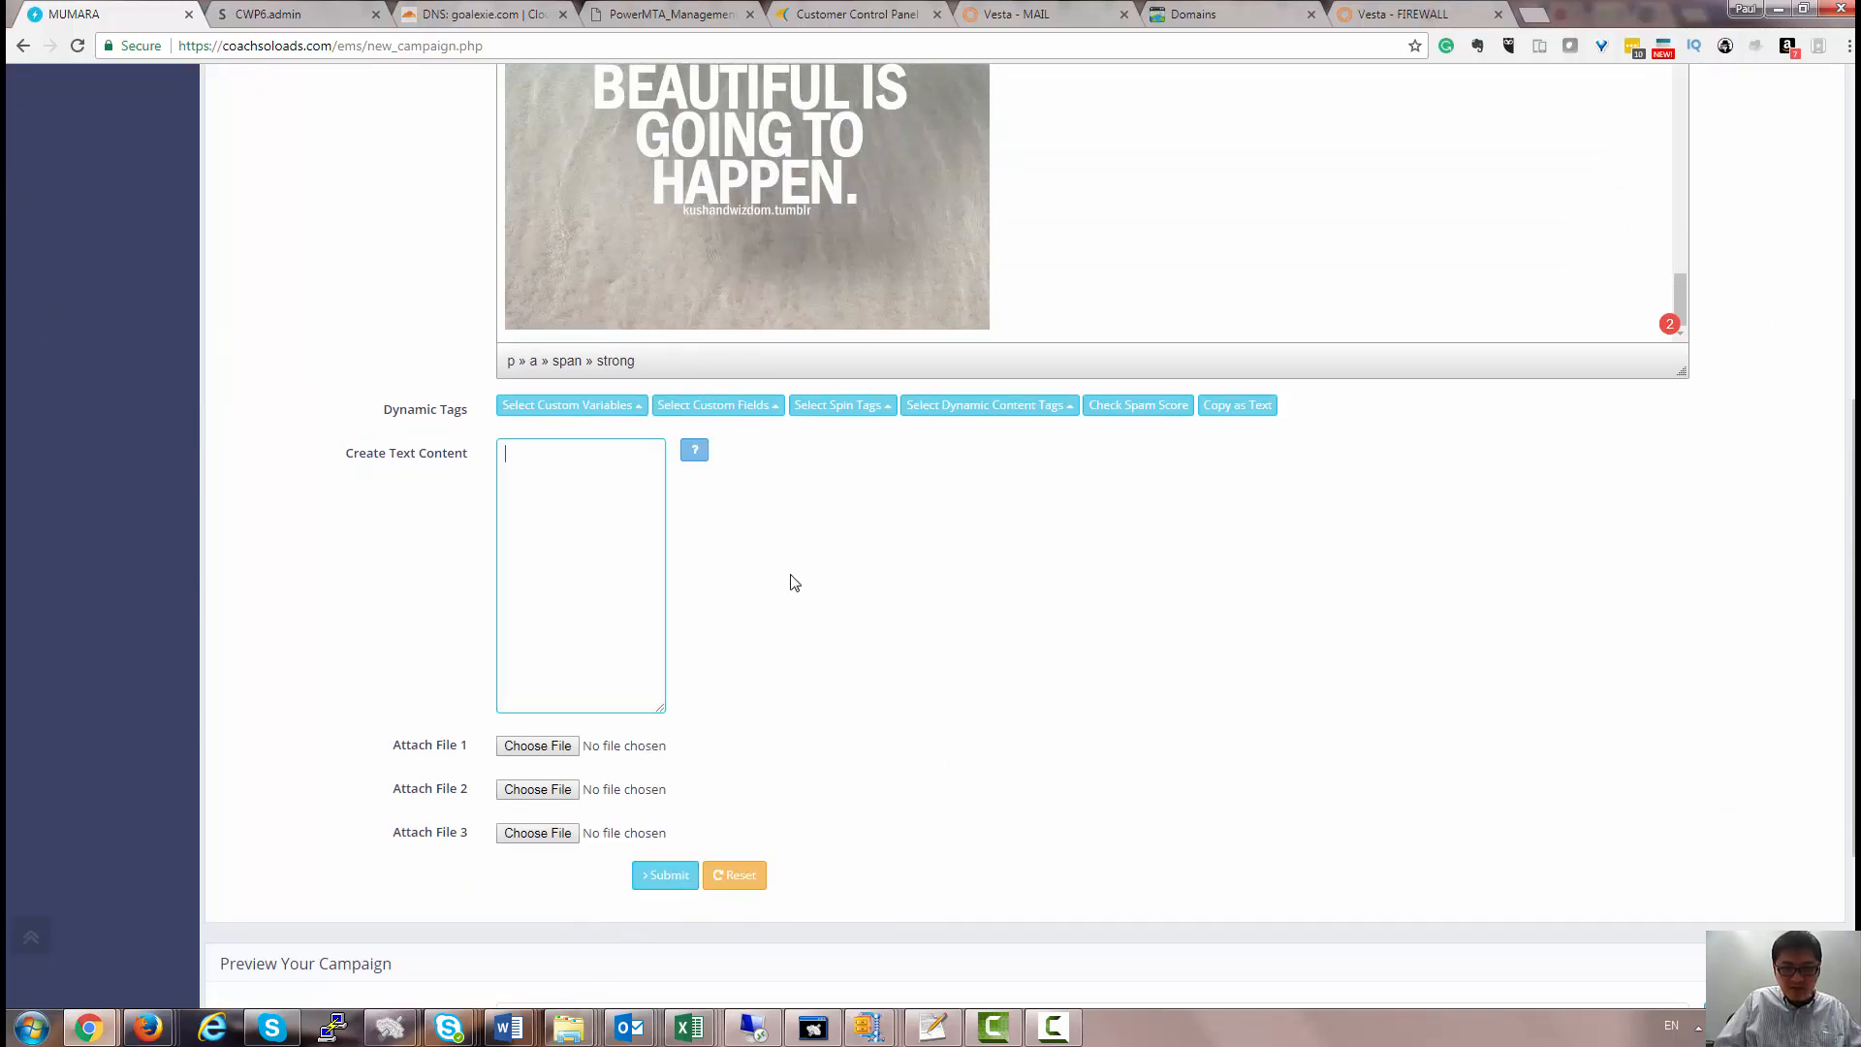
click(1226, 415)
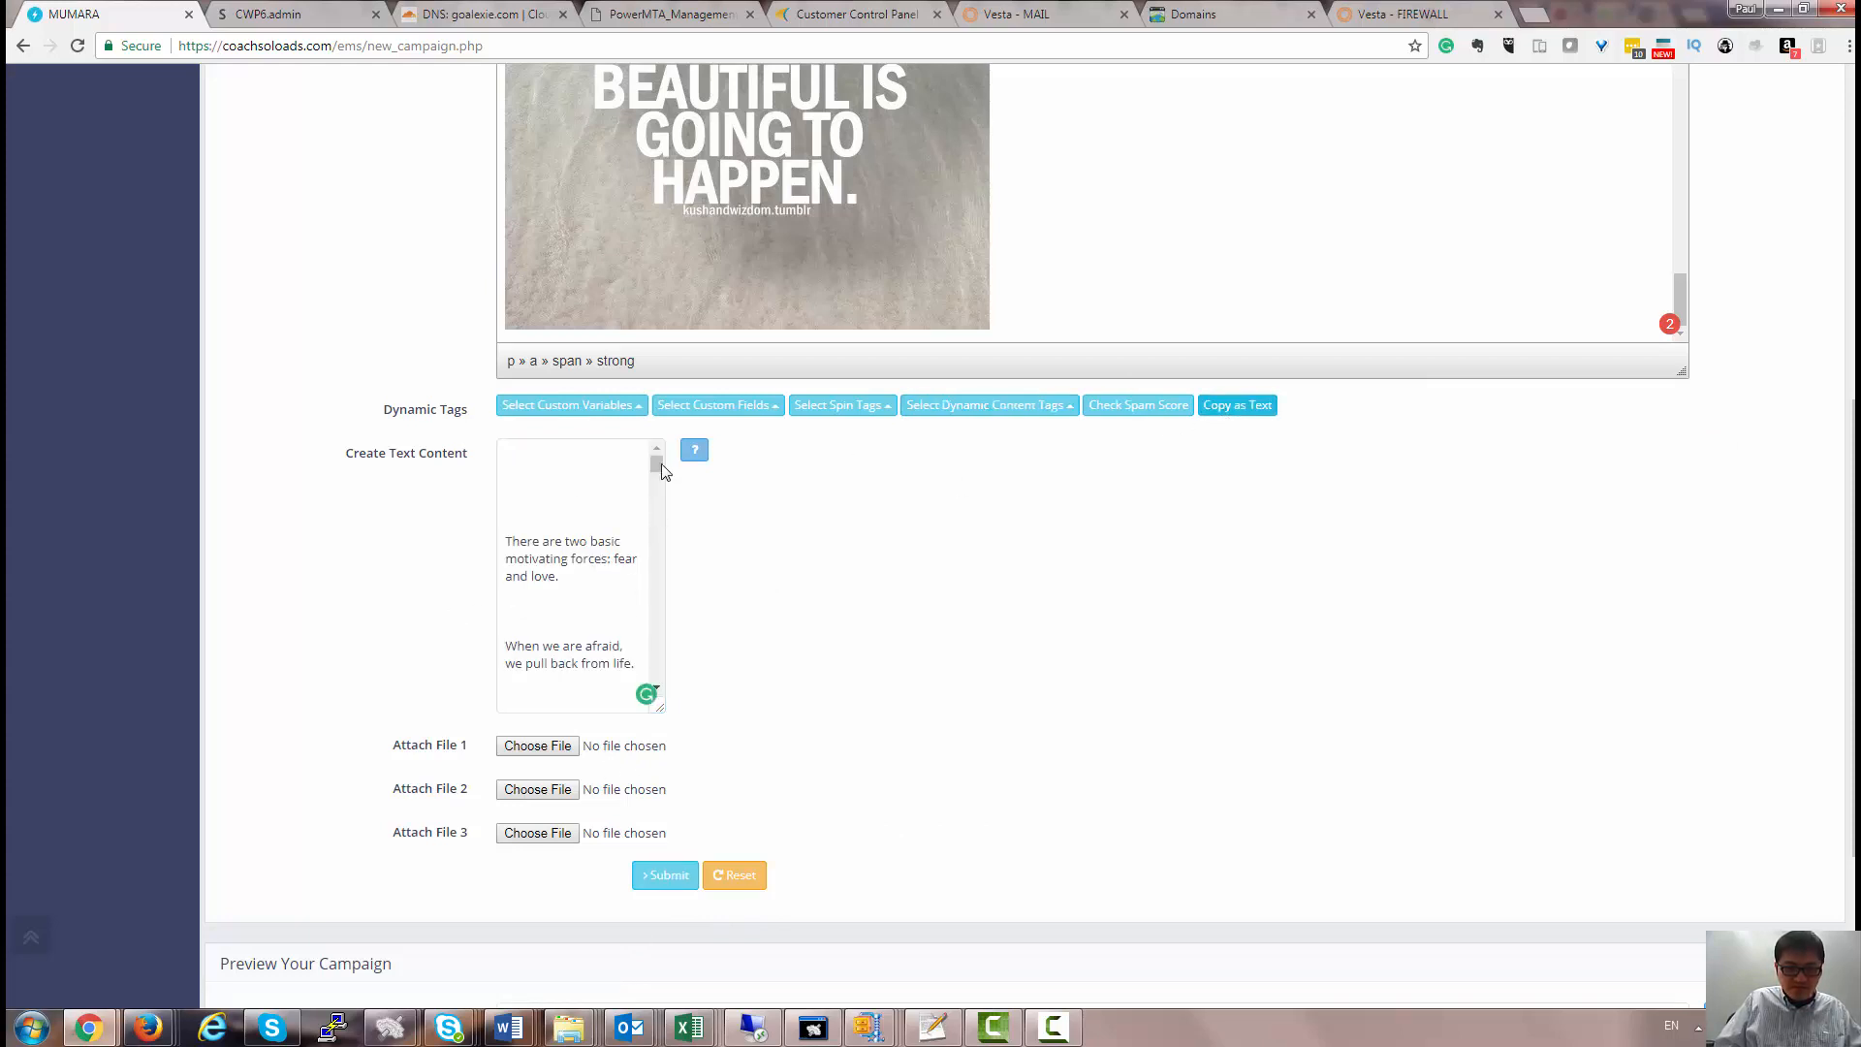
drag(661, 461, 655, 681)
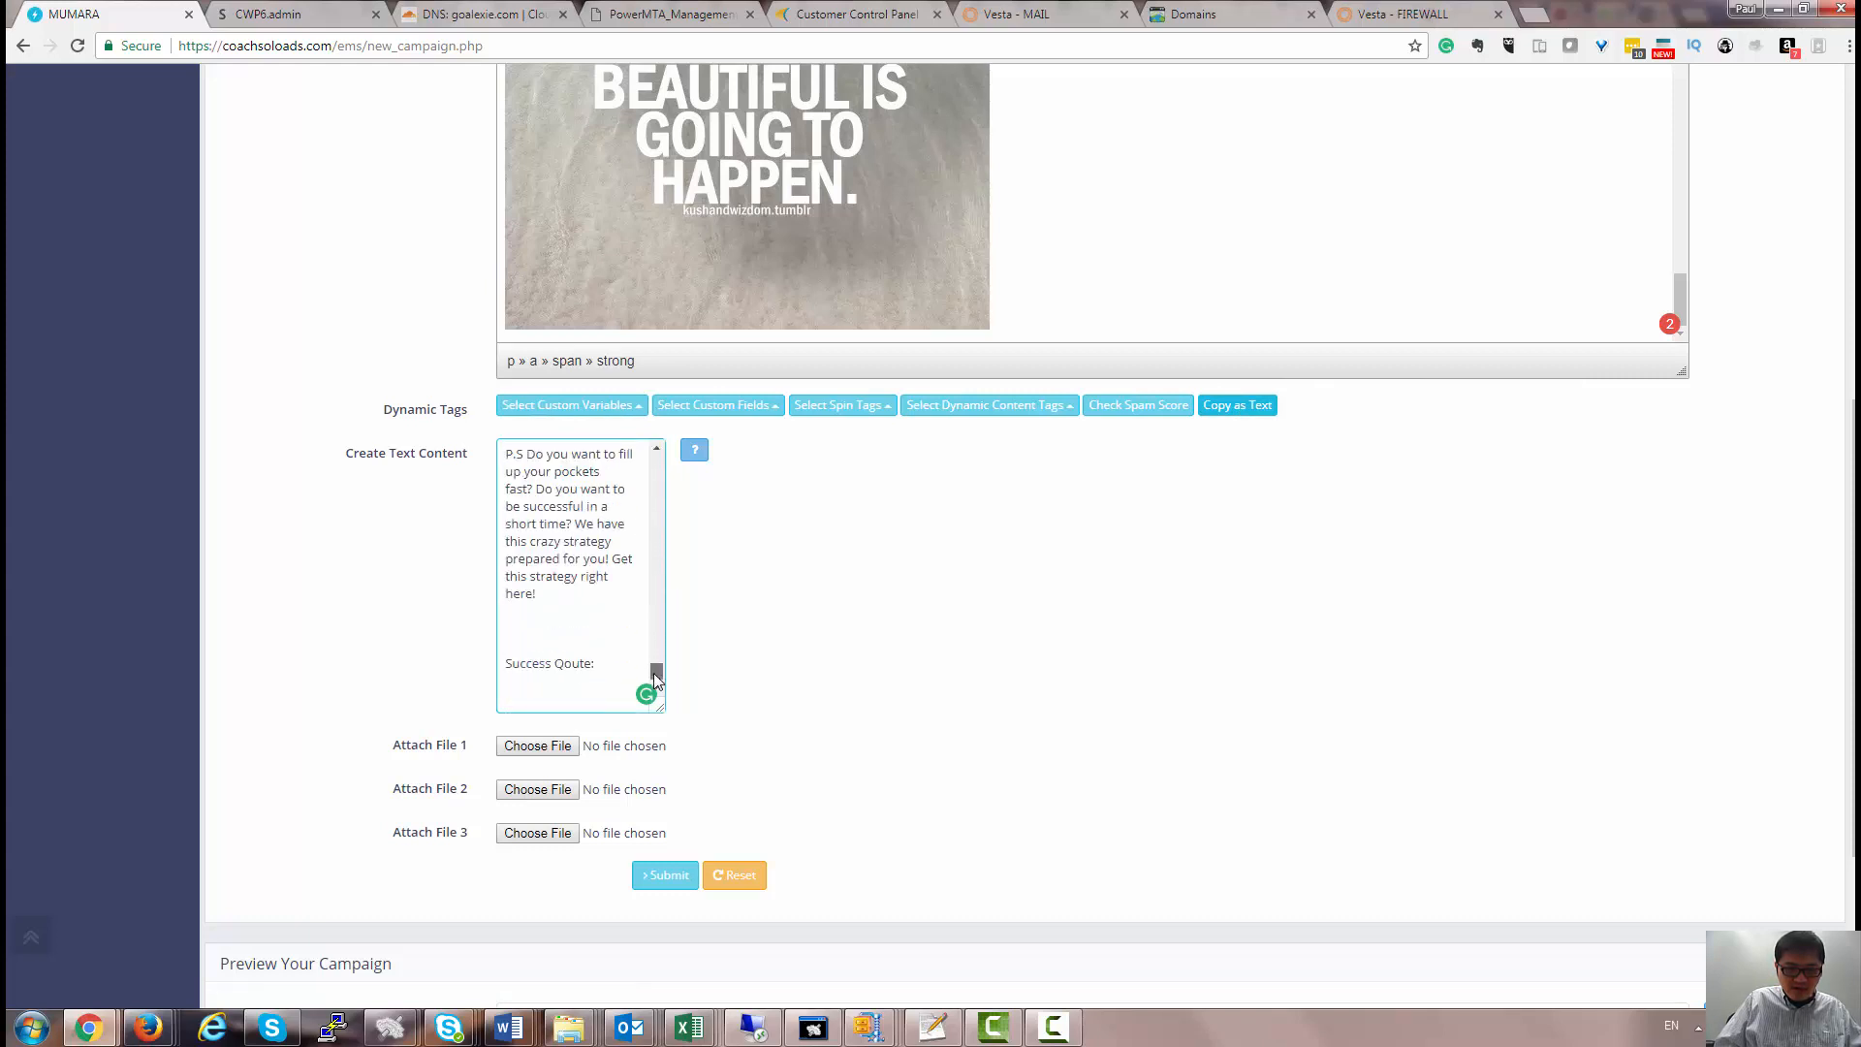
click(576, 640)
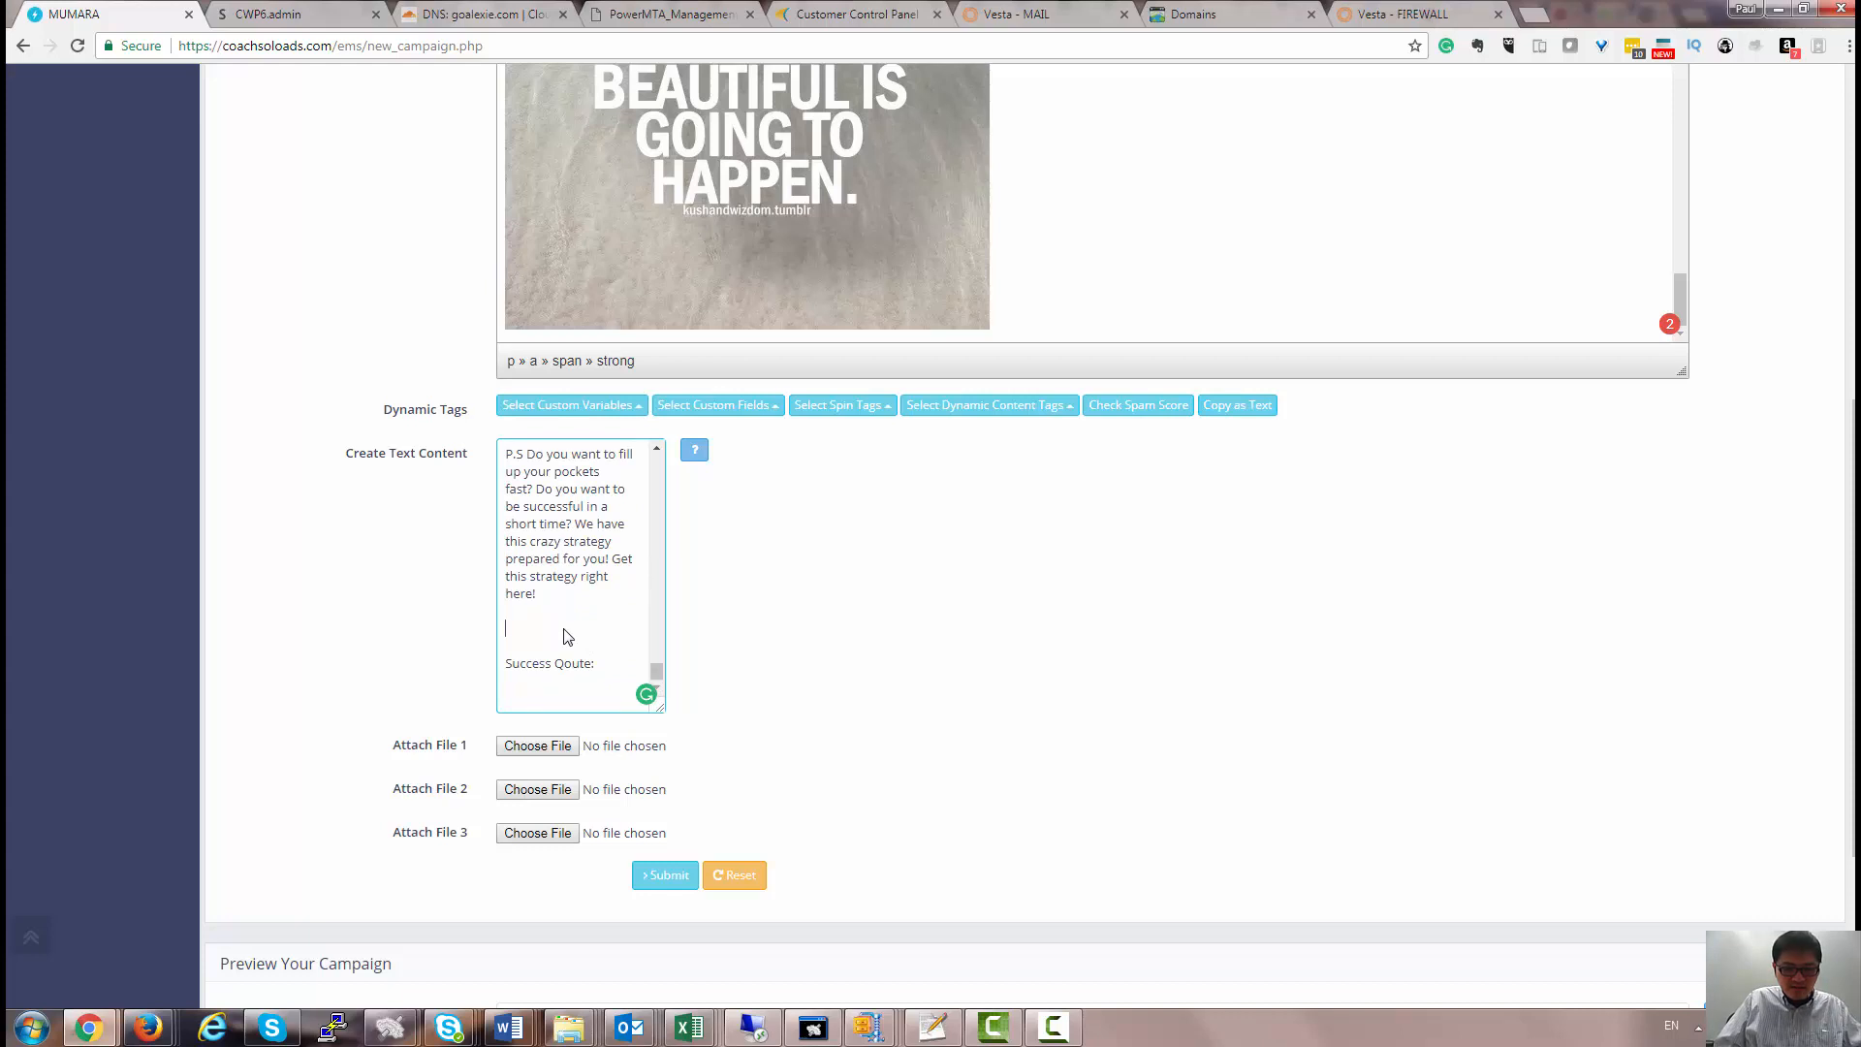
key(alt+Tab)
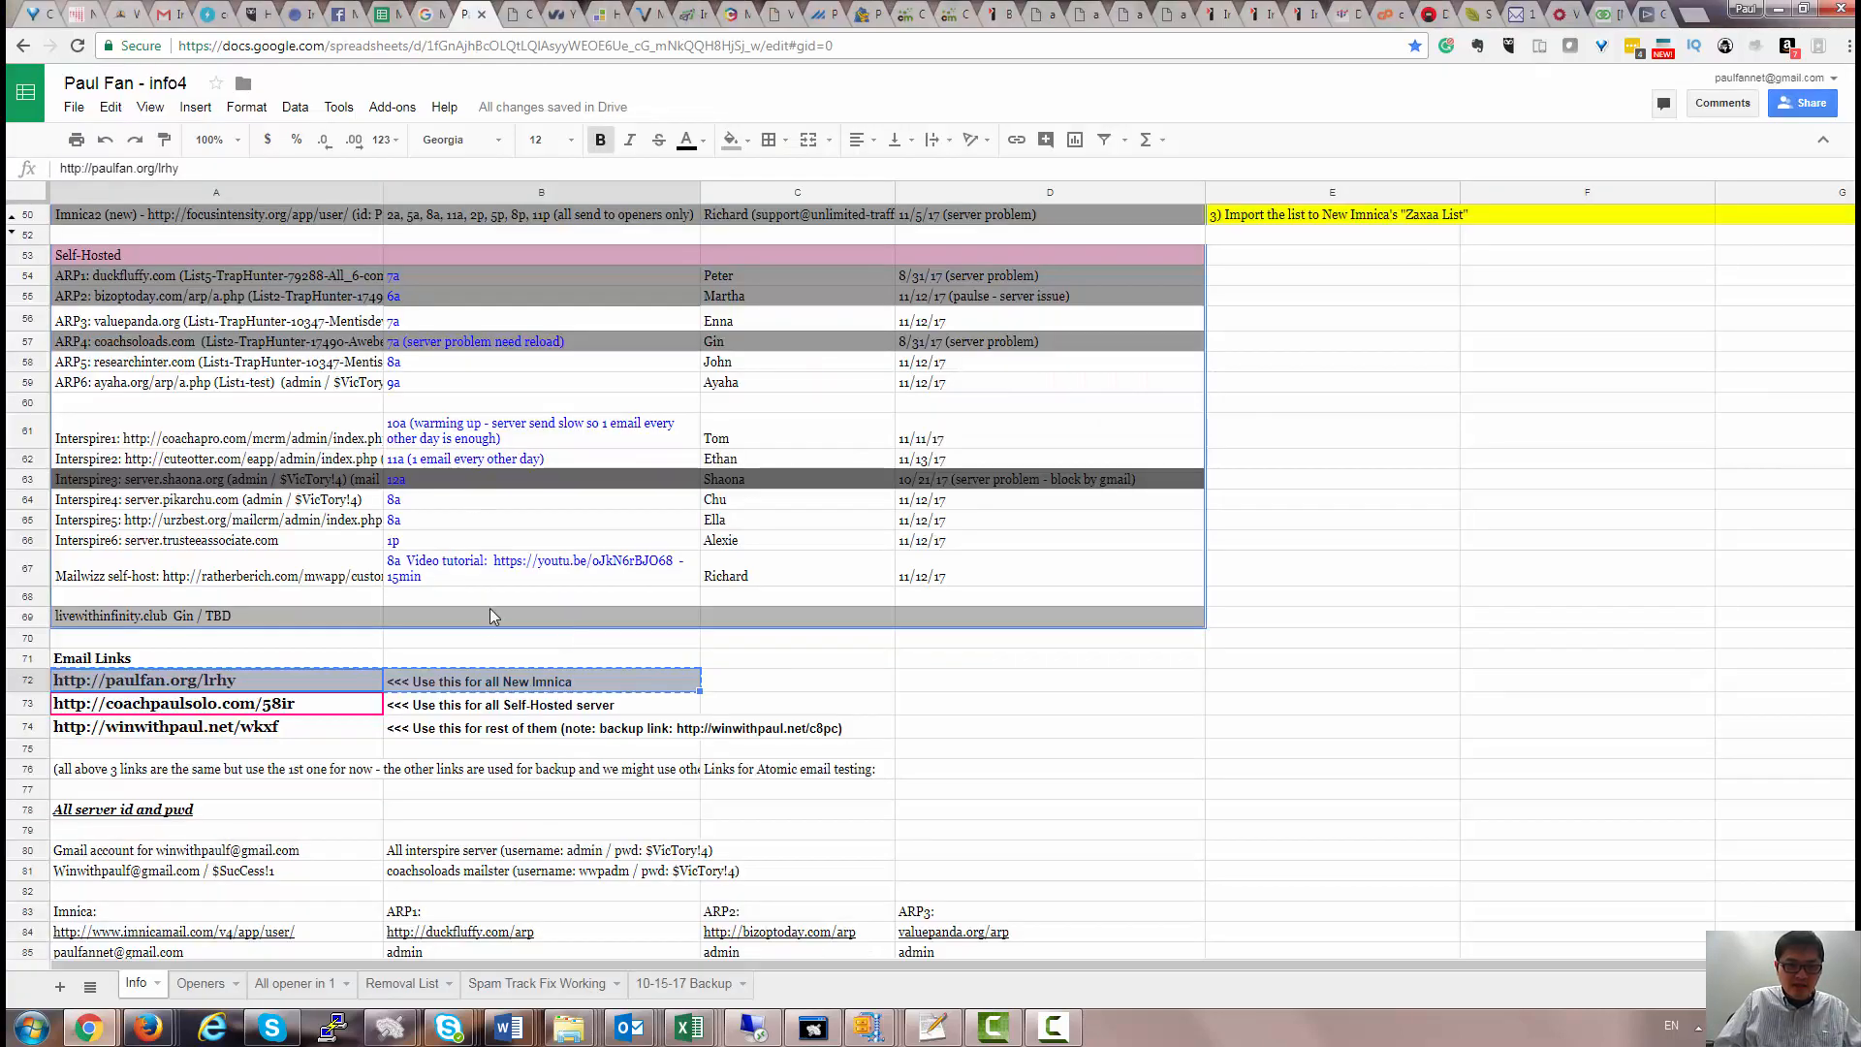
key(alt+Tab)
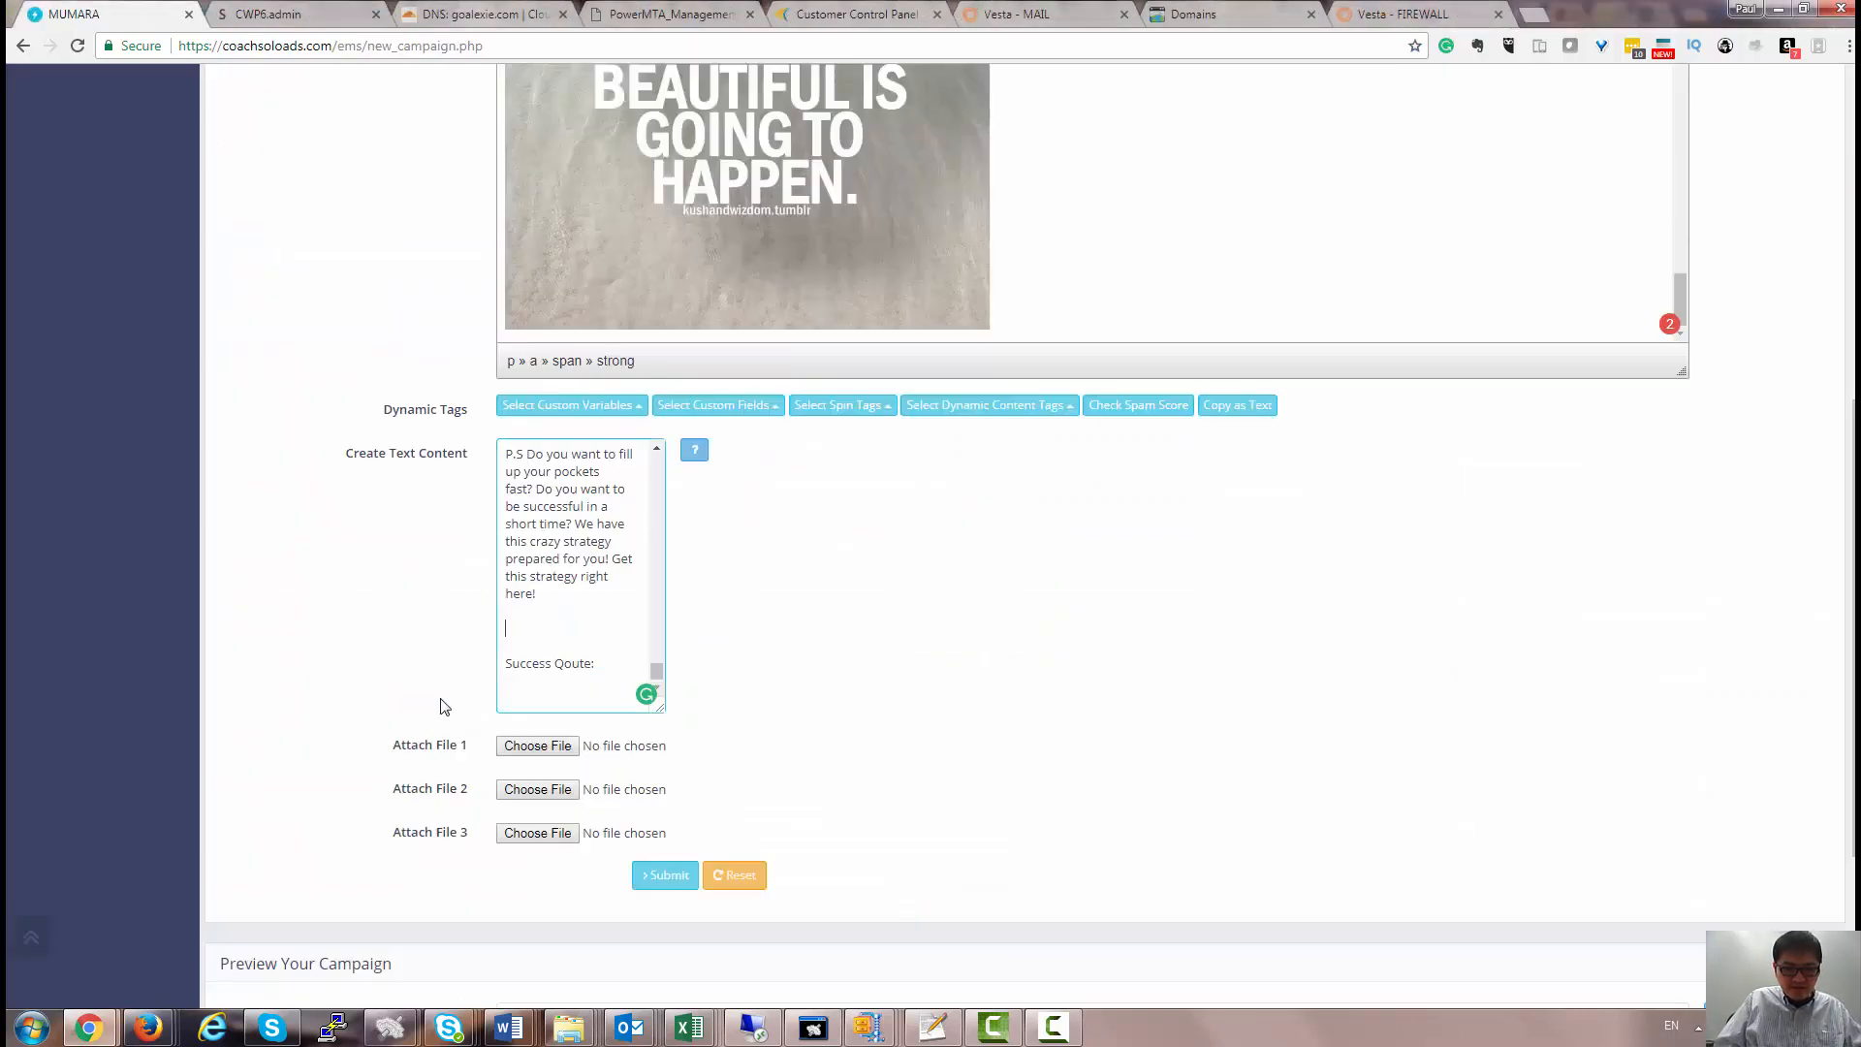
key(ctrl+v)
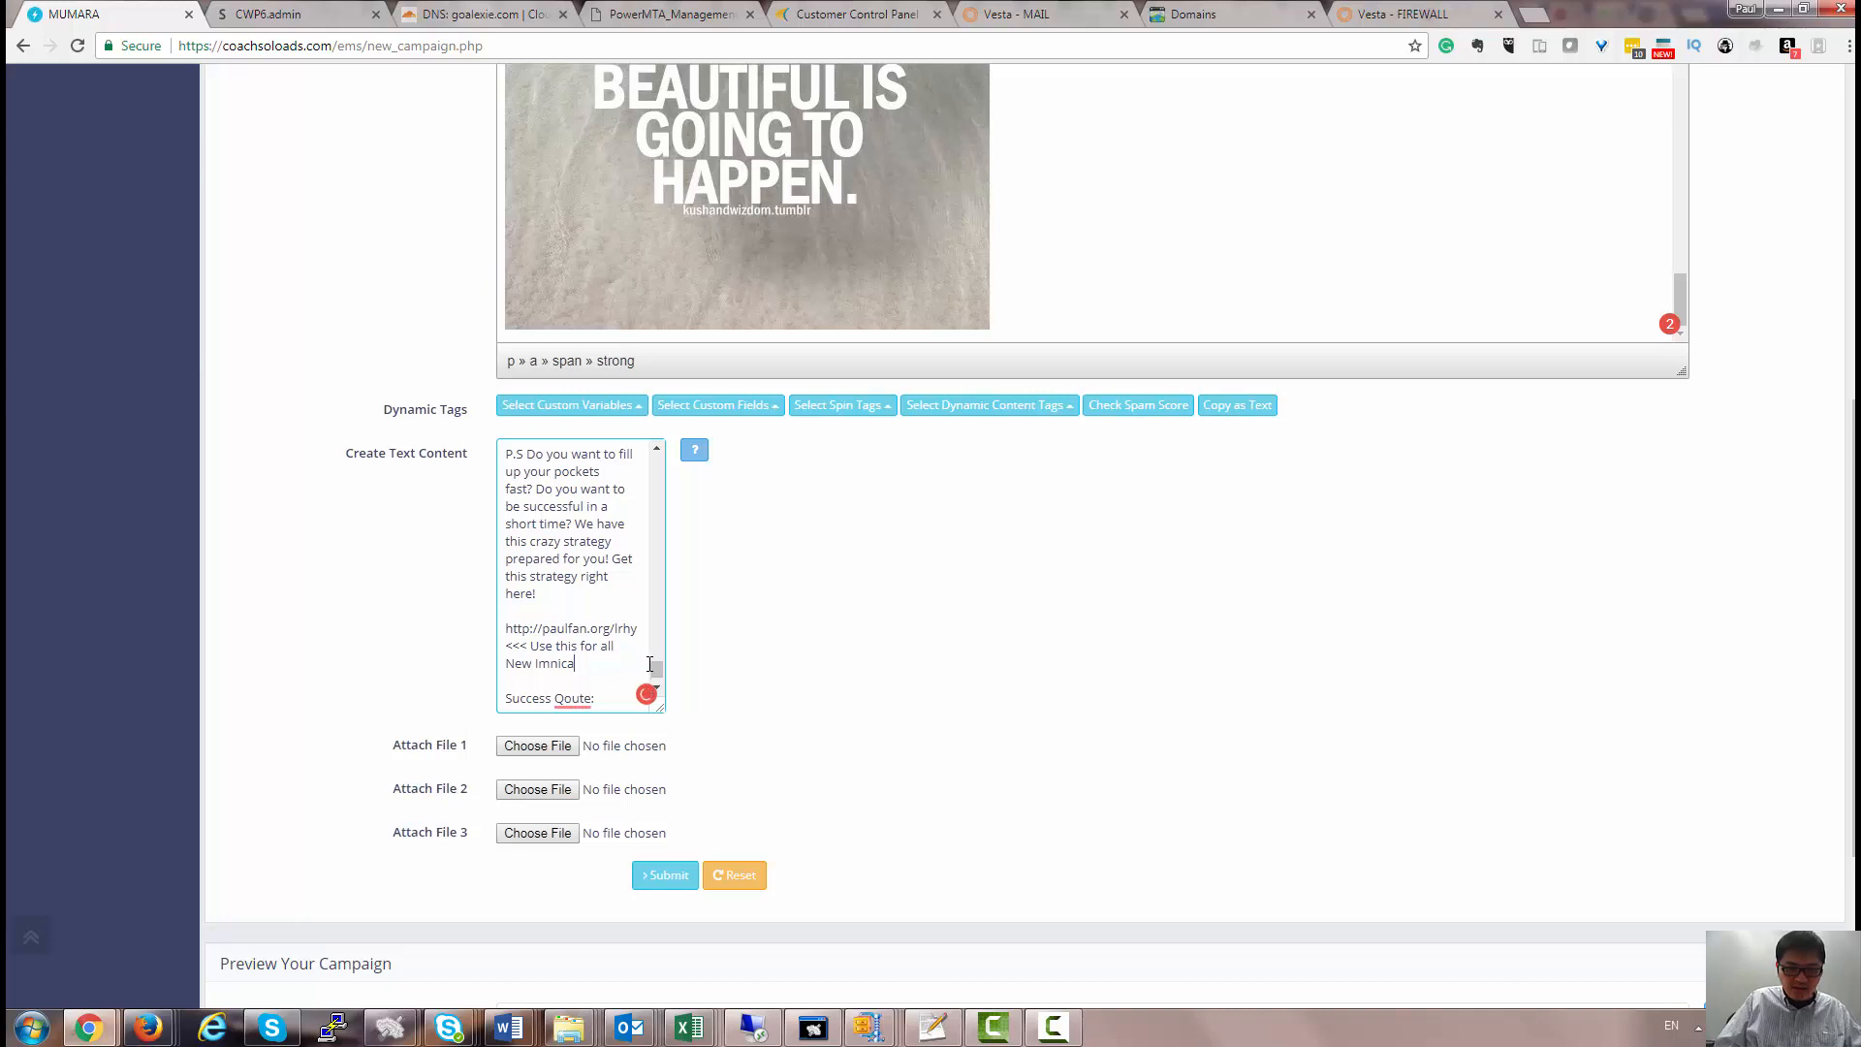
scroll(656, 676, down, 1)
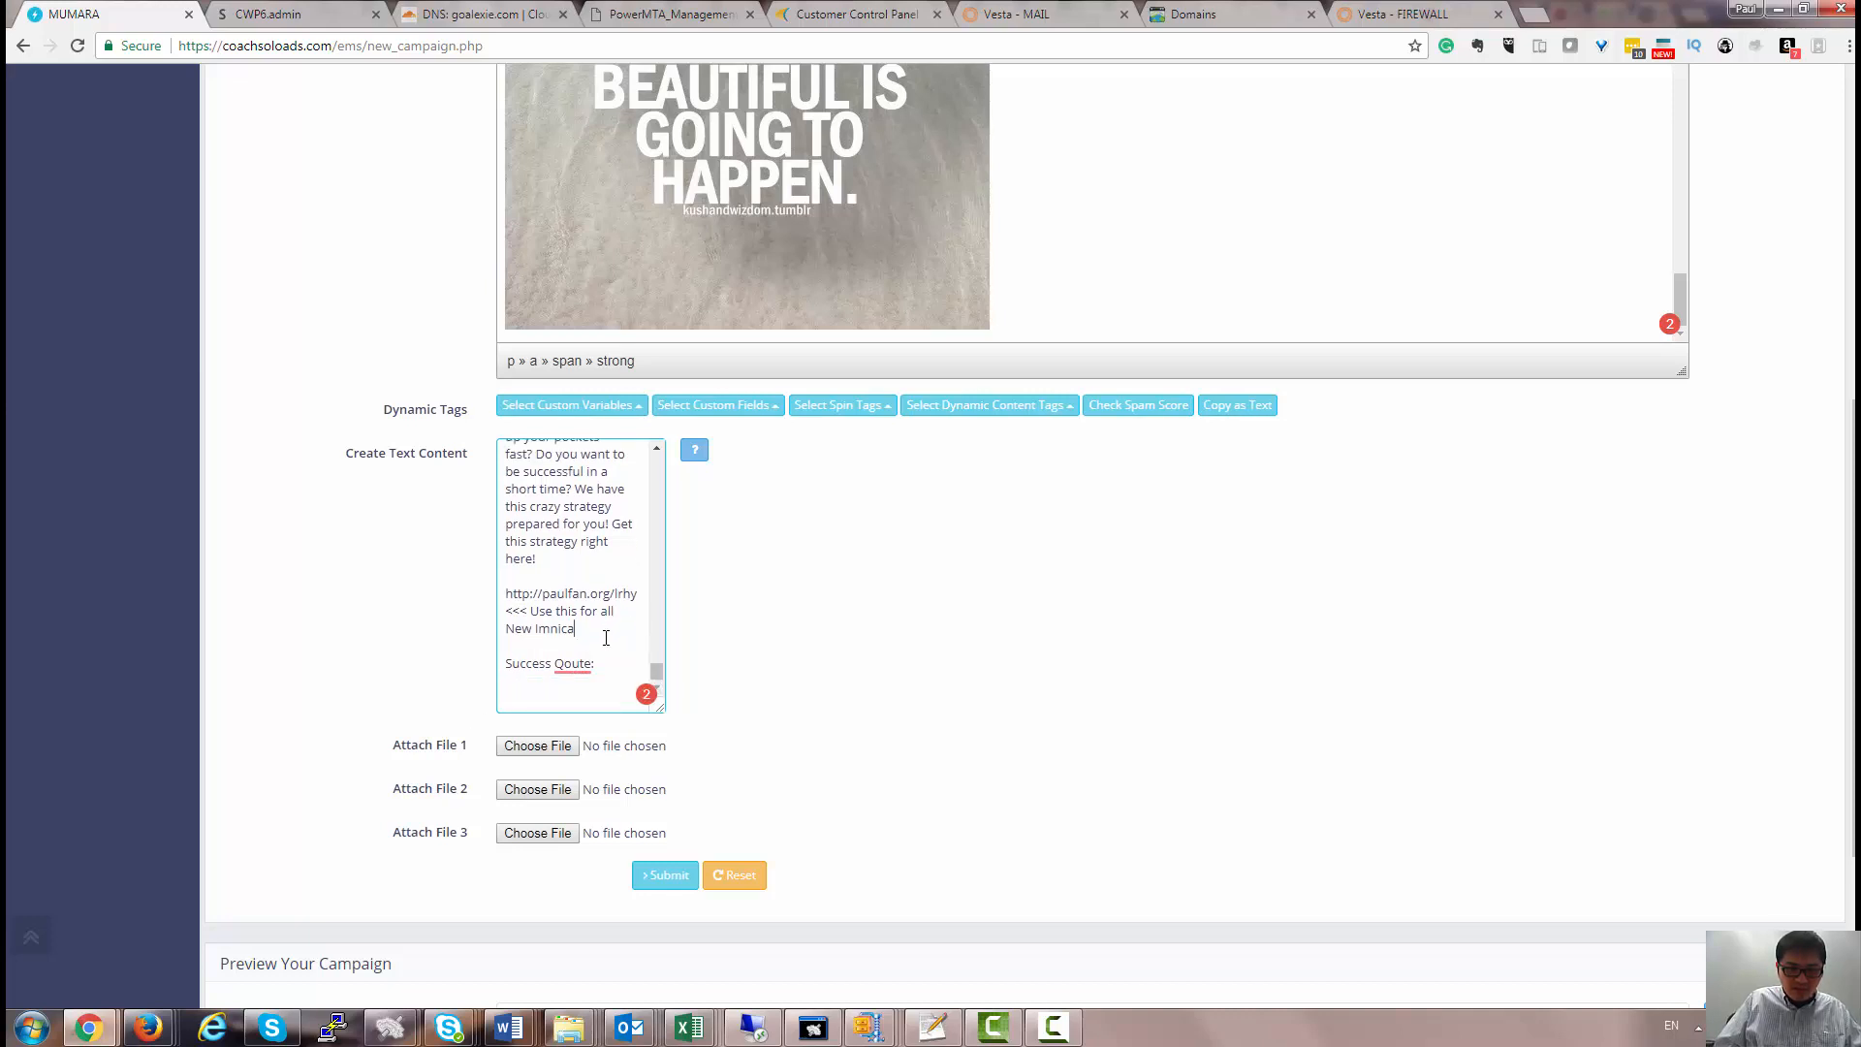
Add blank lines after the pasted link in the text content and try to insert the jaza.rocks dynamic content tag there.
key(Return)
key(Return)
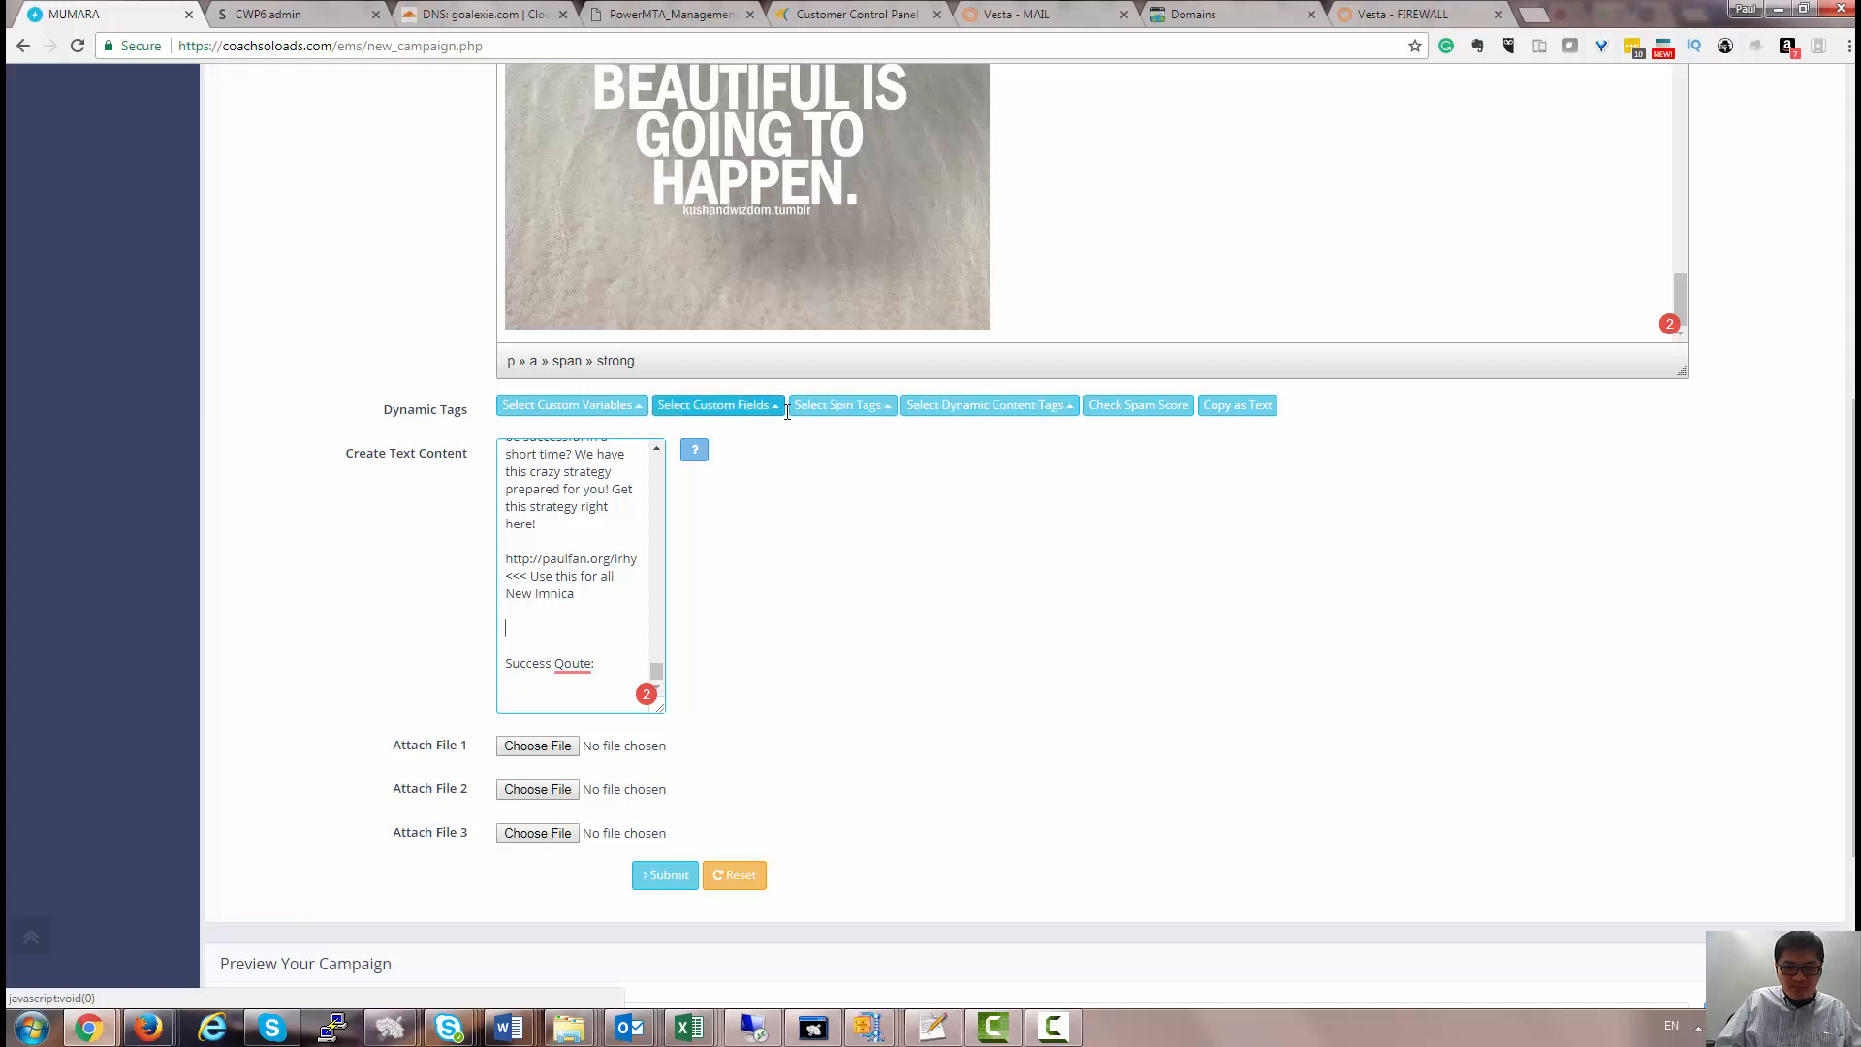
click(986, 419)
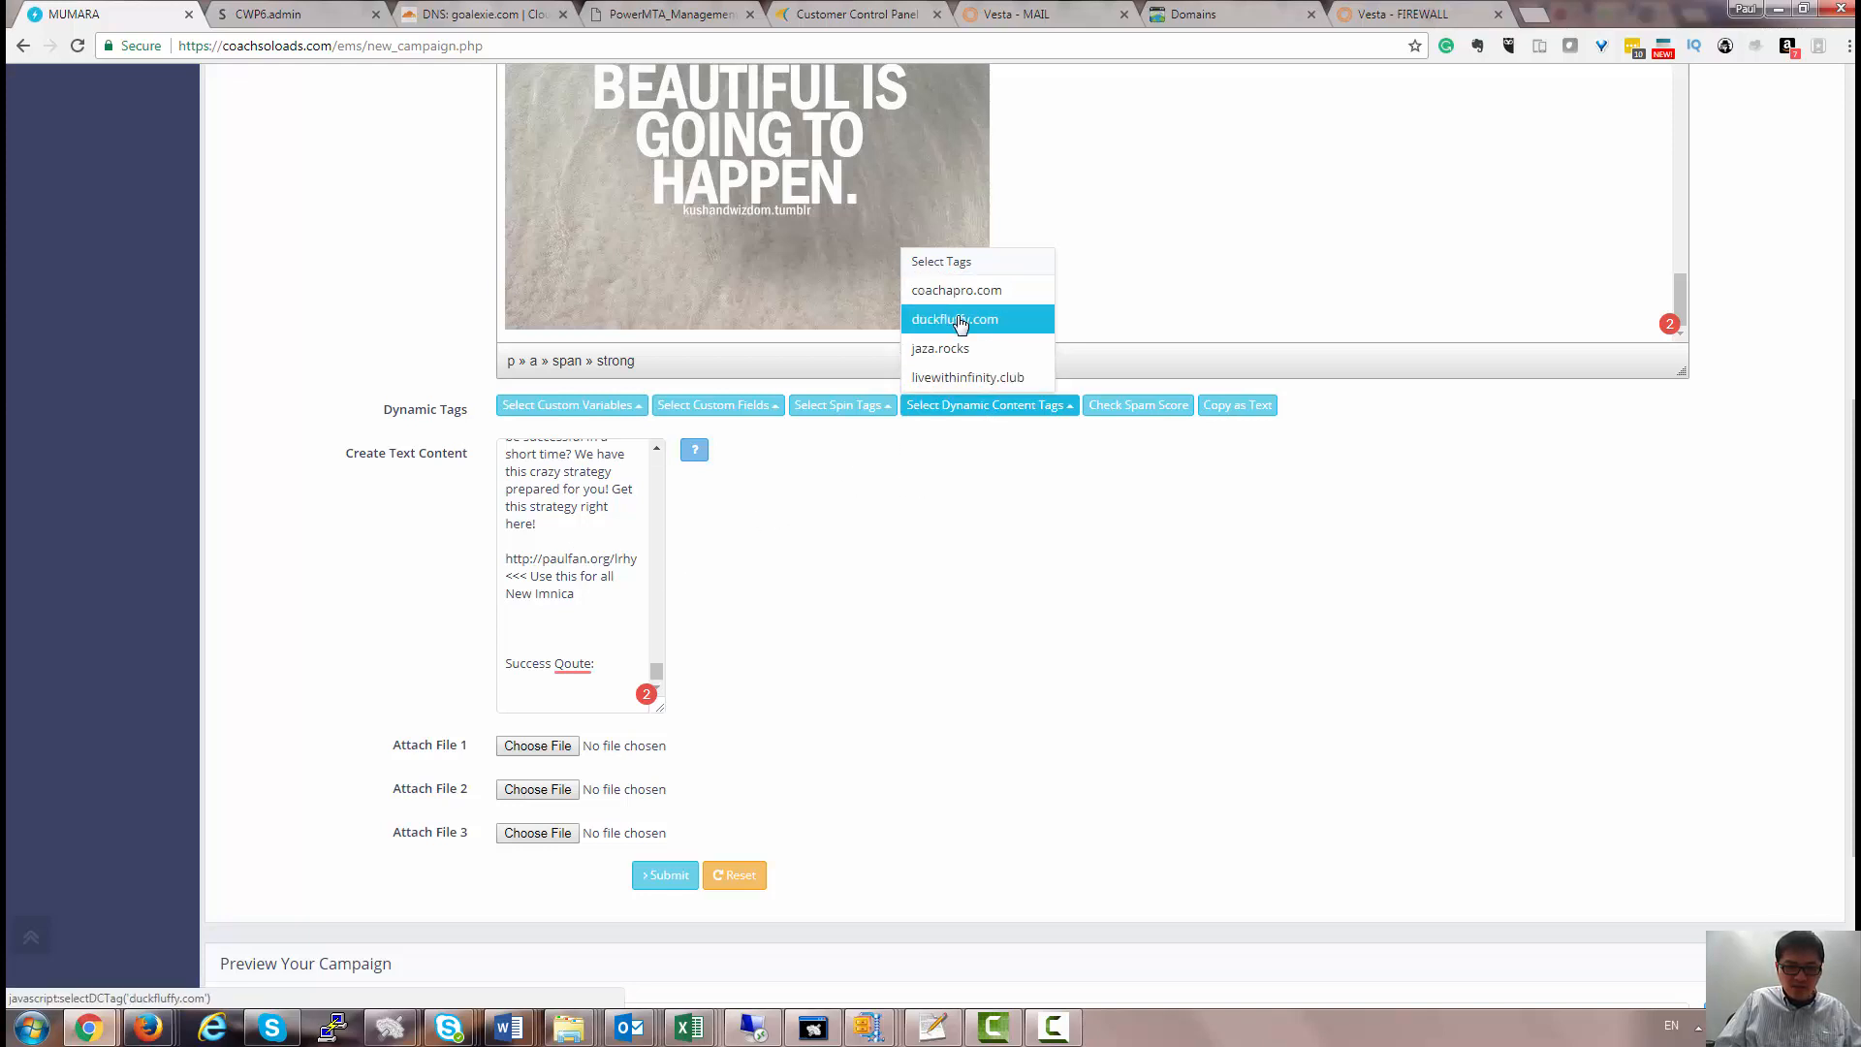
click(948, 349)
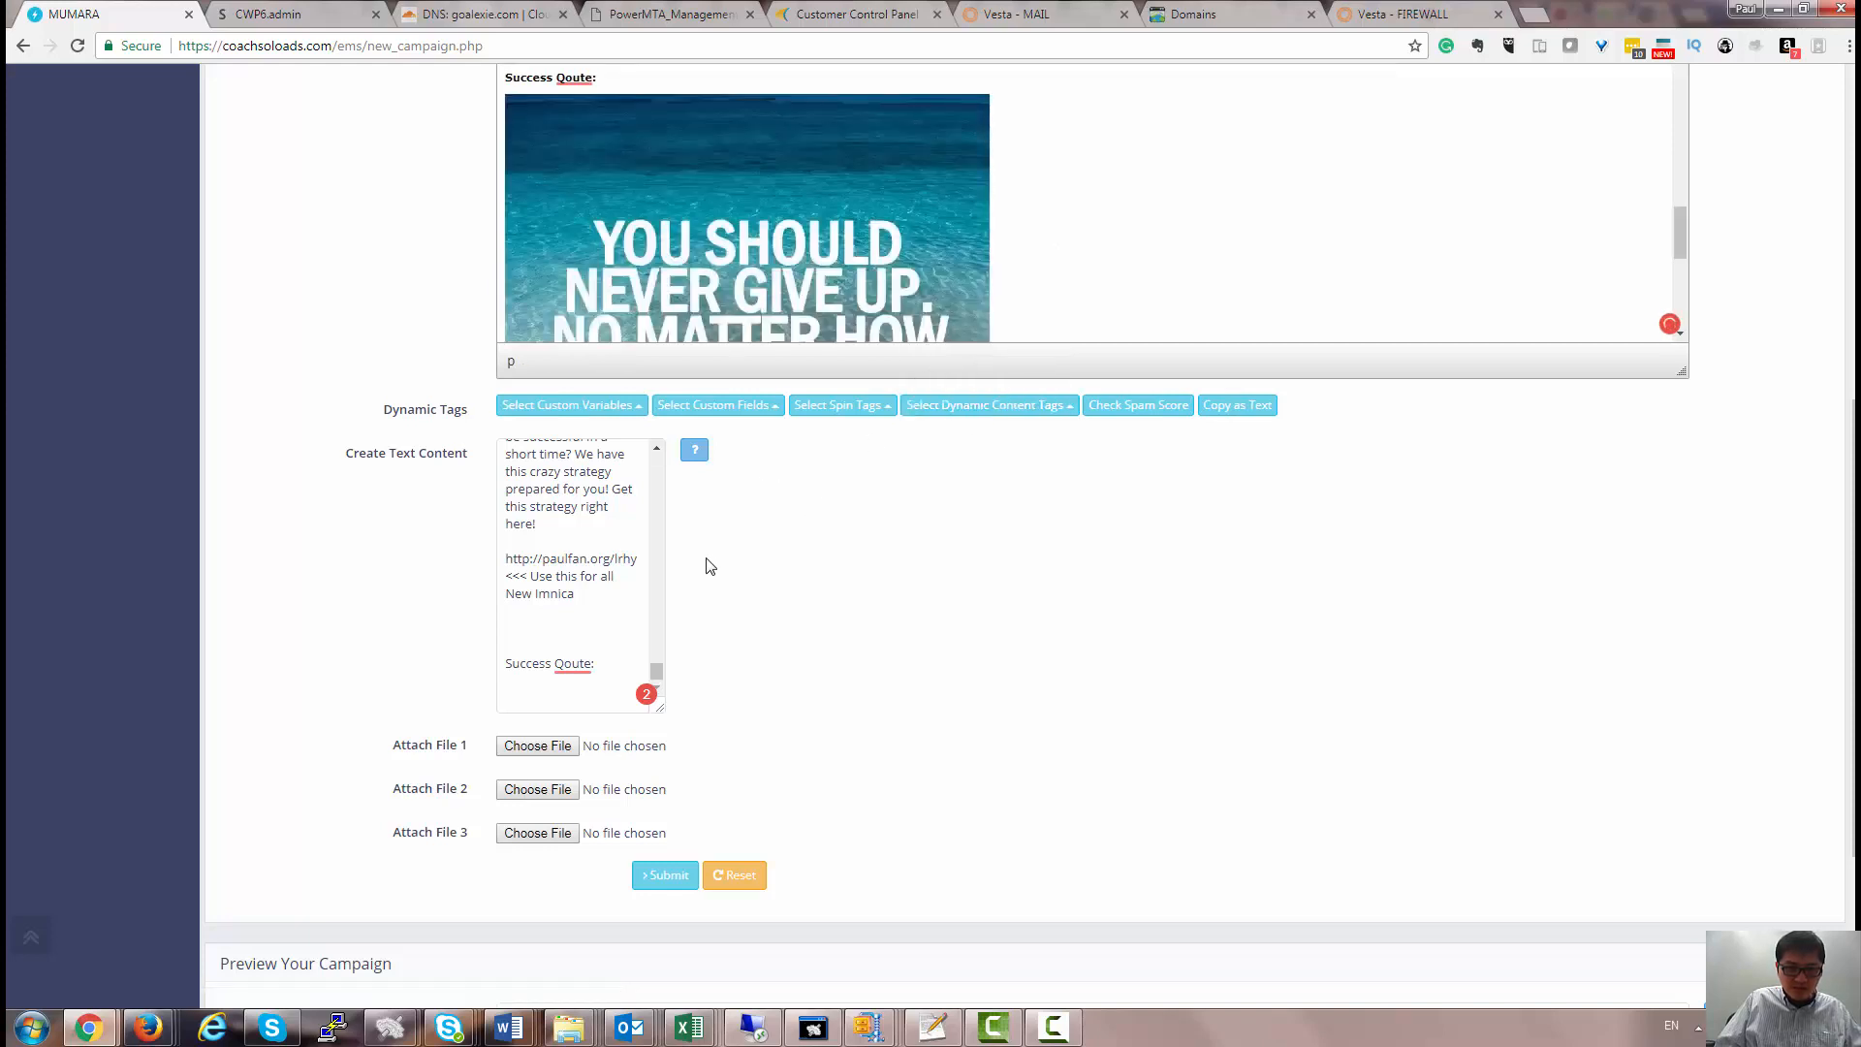
Delete the note "<<< Use this for all New Imnica" that follows the link in the text content.
click(653, 680)
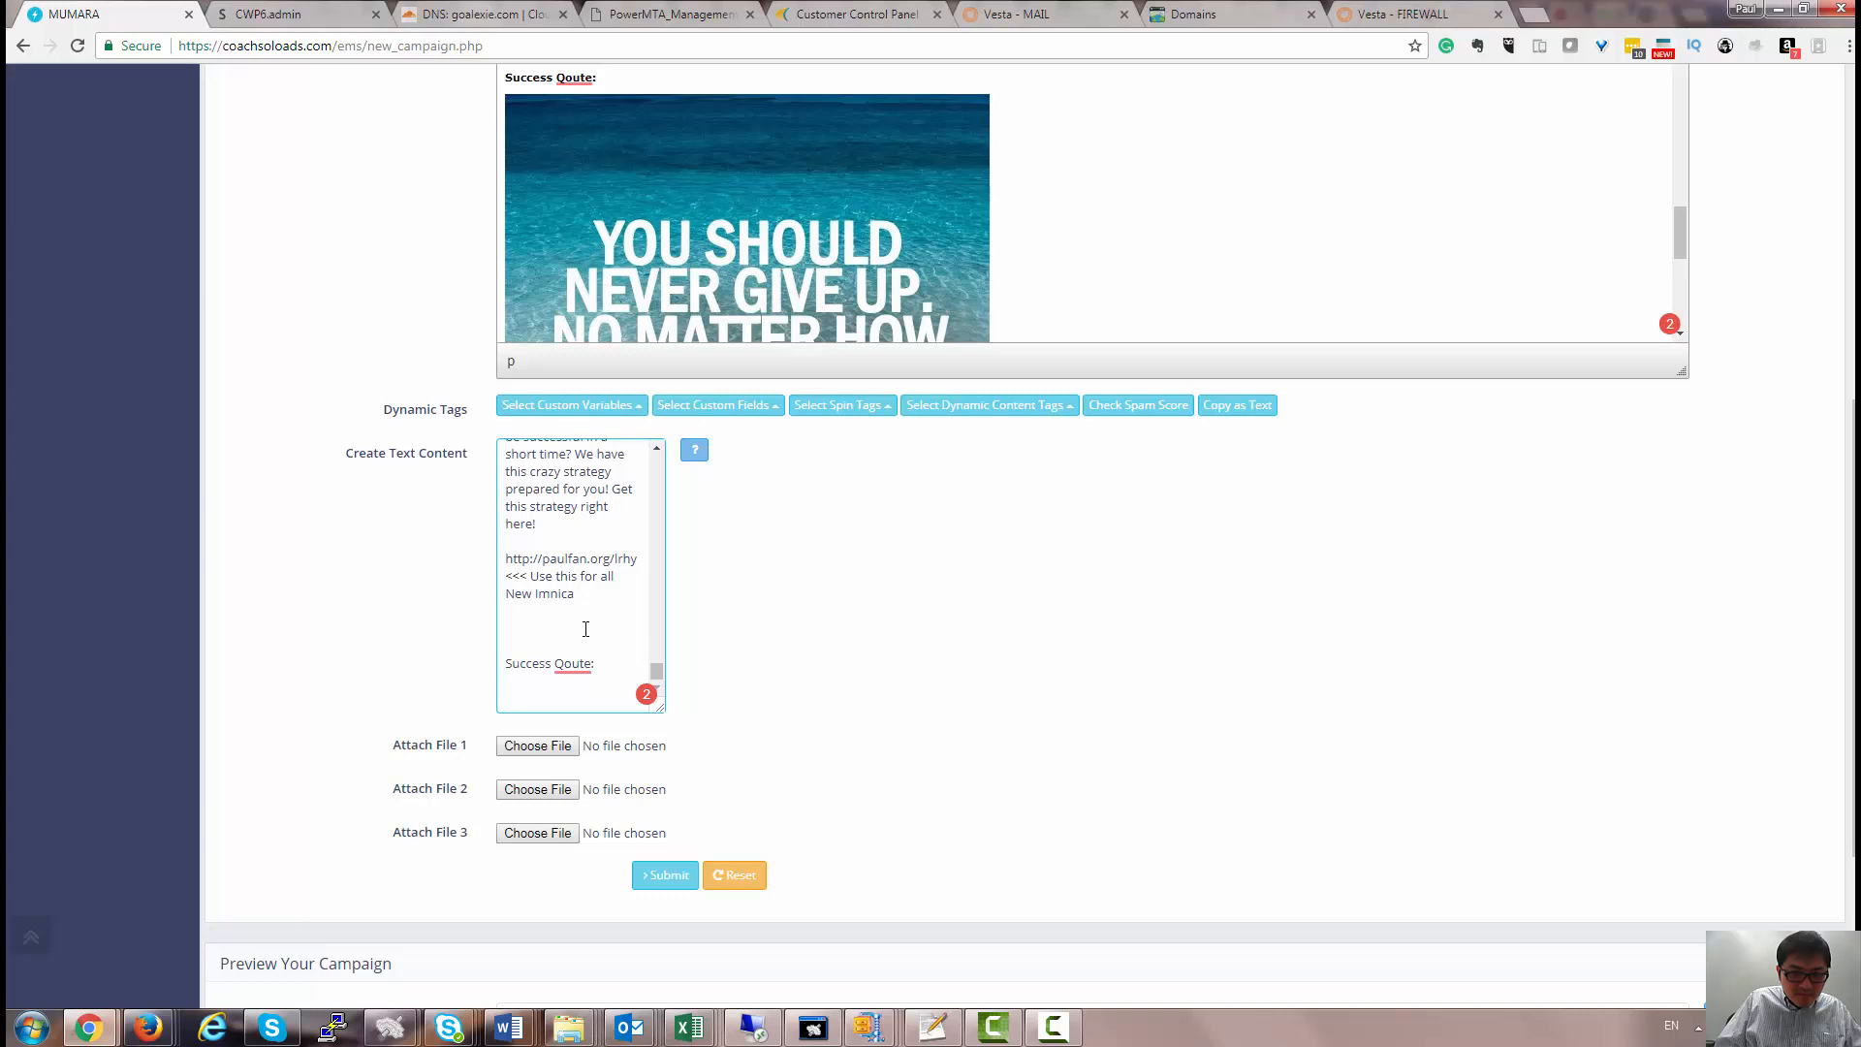
drag(586, 629, 495, 583)
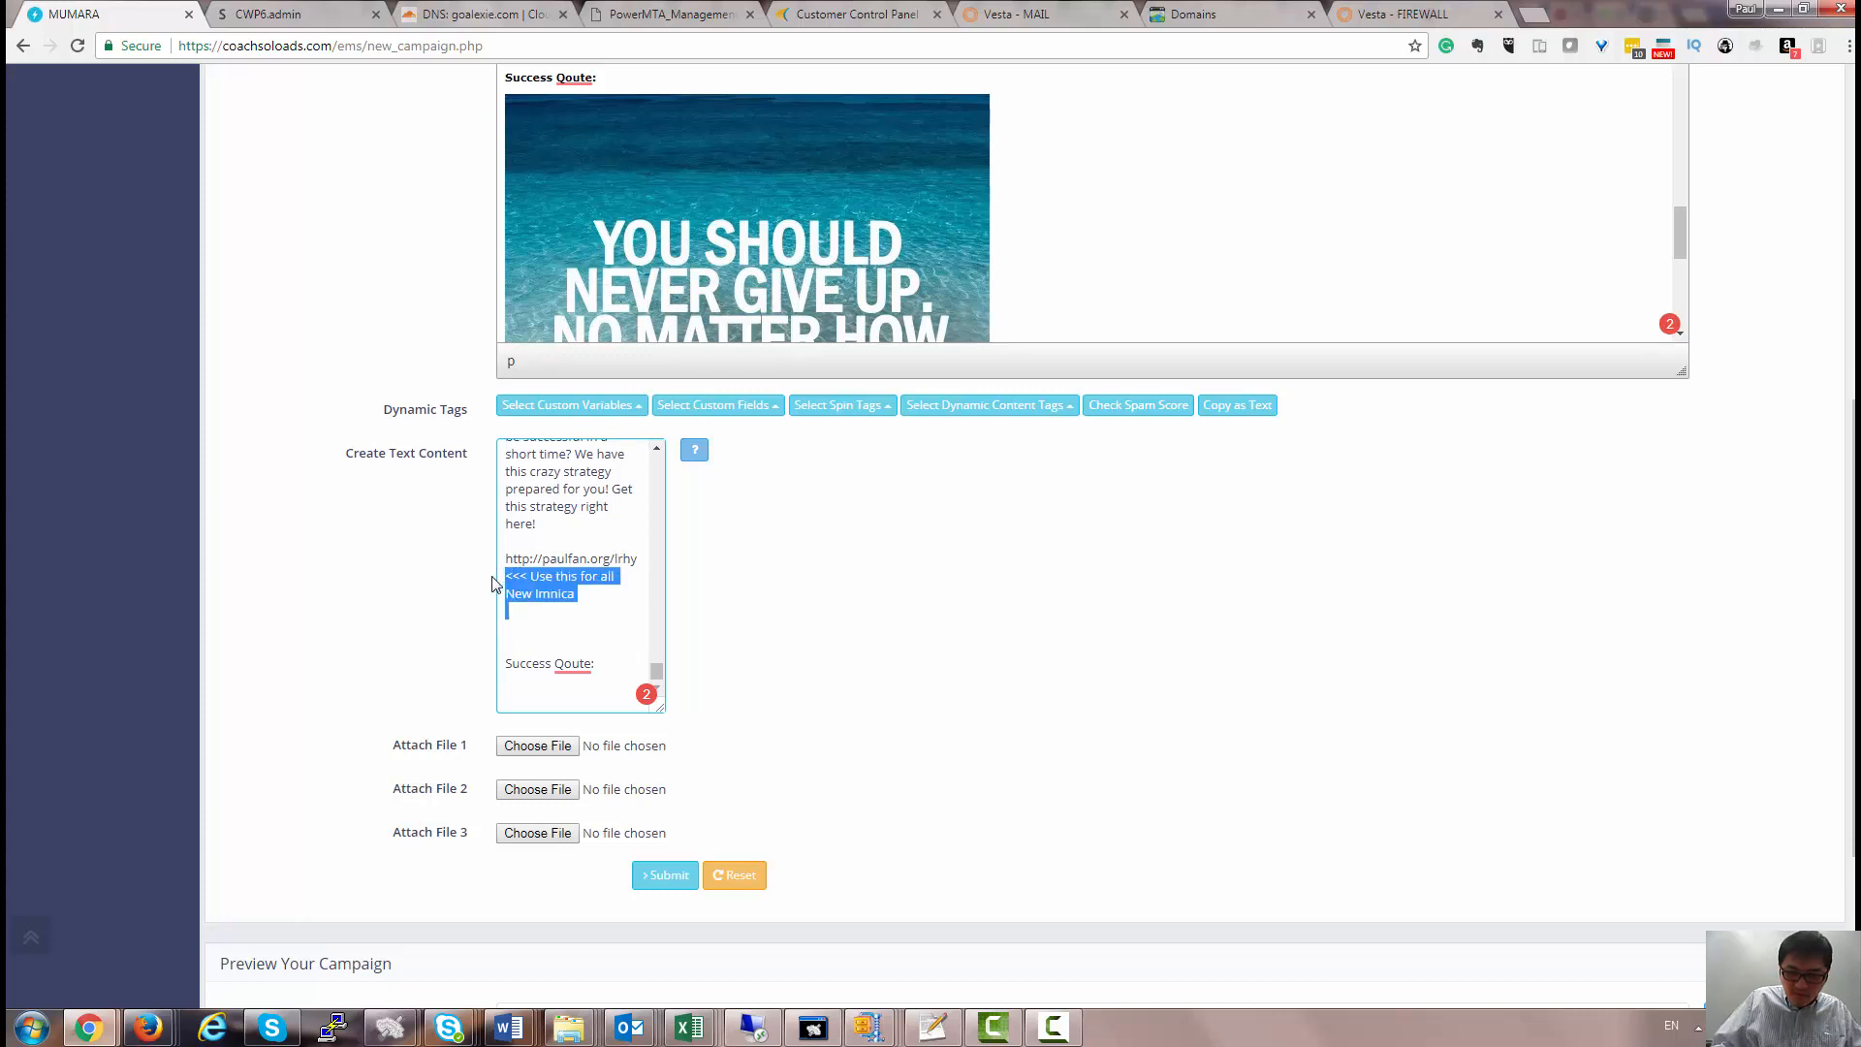
key(BackSpace)
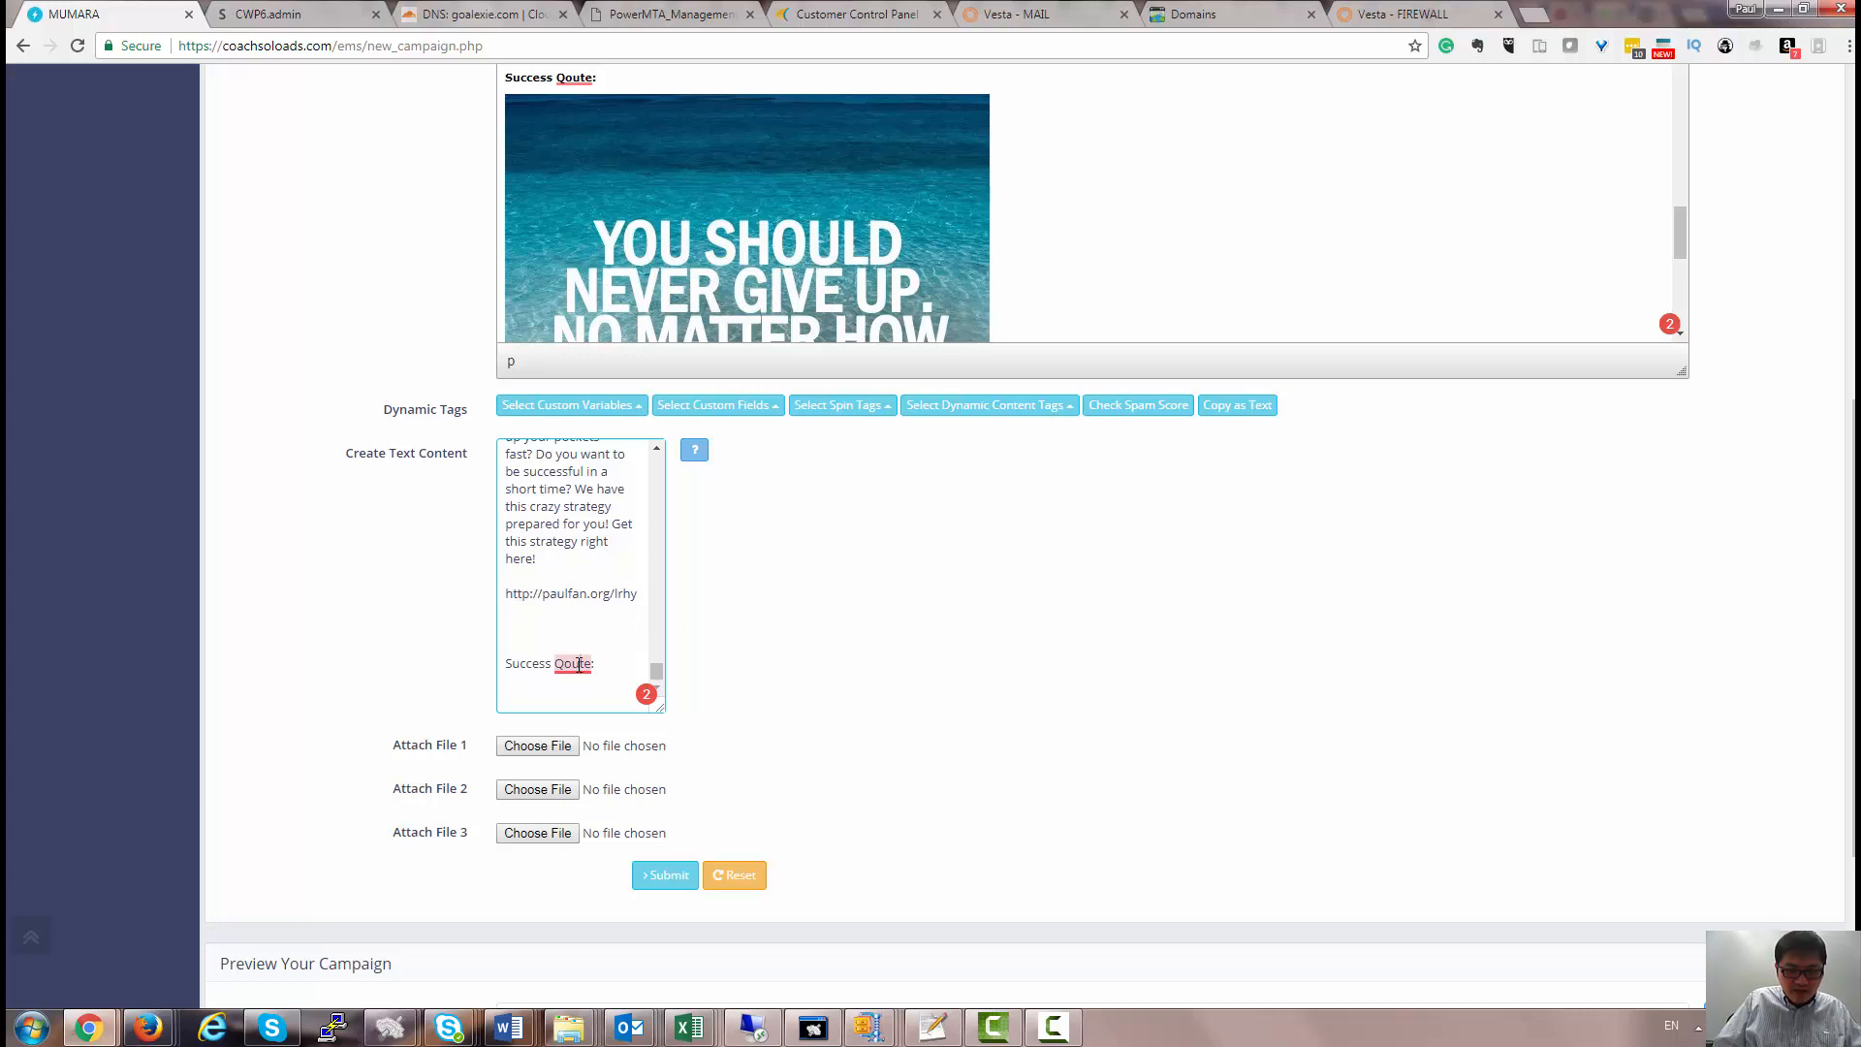
Review the text content in the Grammarly editor and correct "Success Qoute:" to "Success Quote:" in its closing line.
click(646, 695)
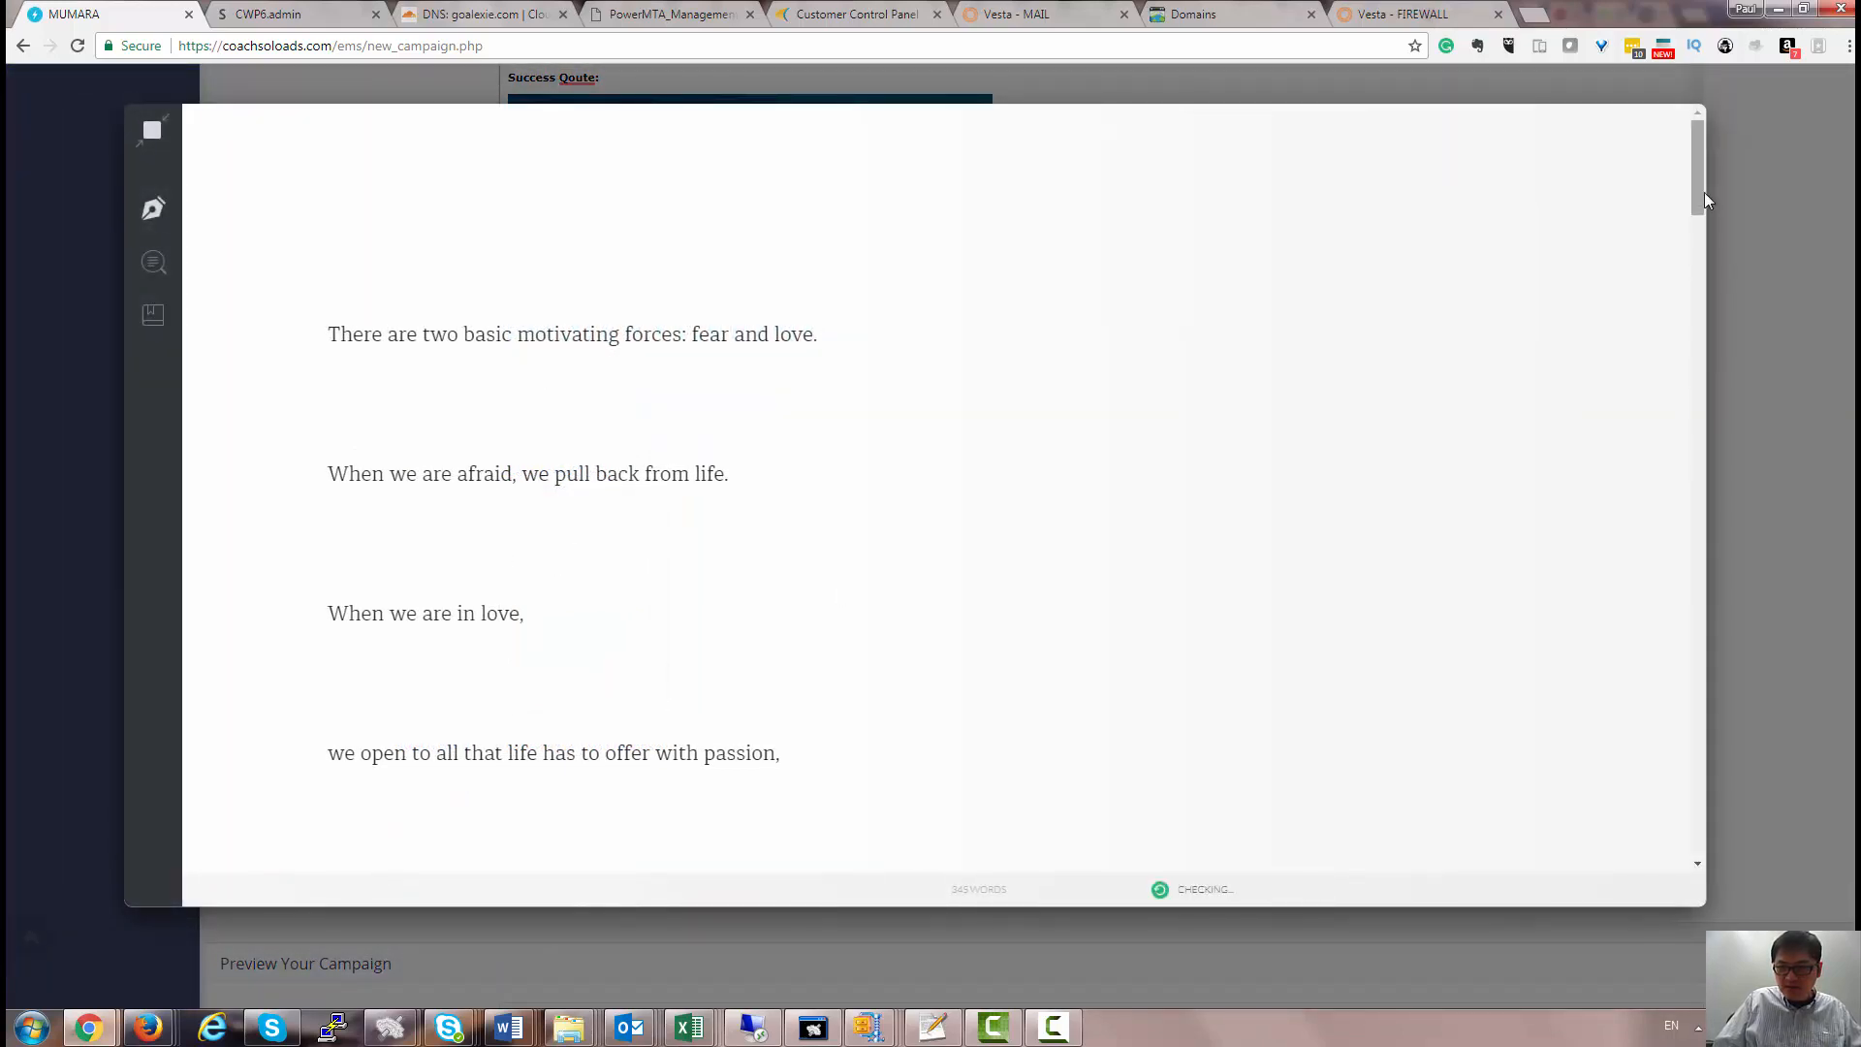
drag(1704, 192, 1700, 846)
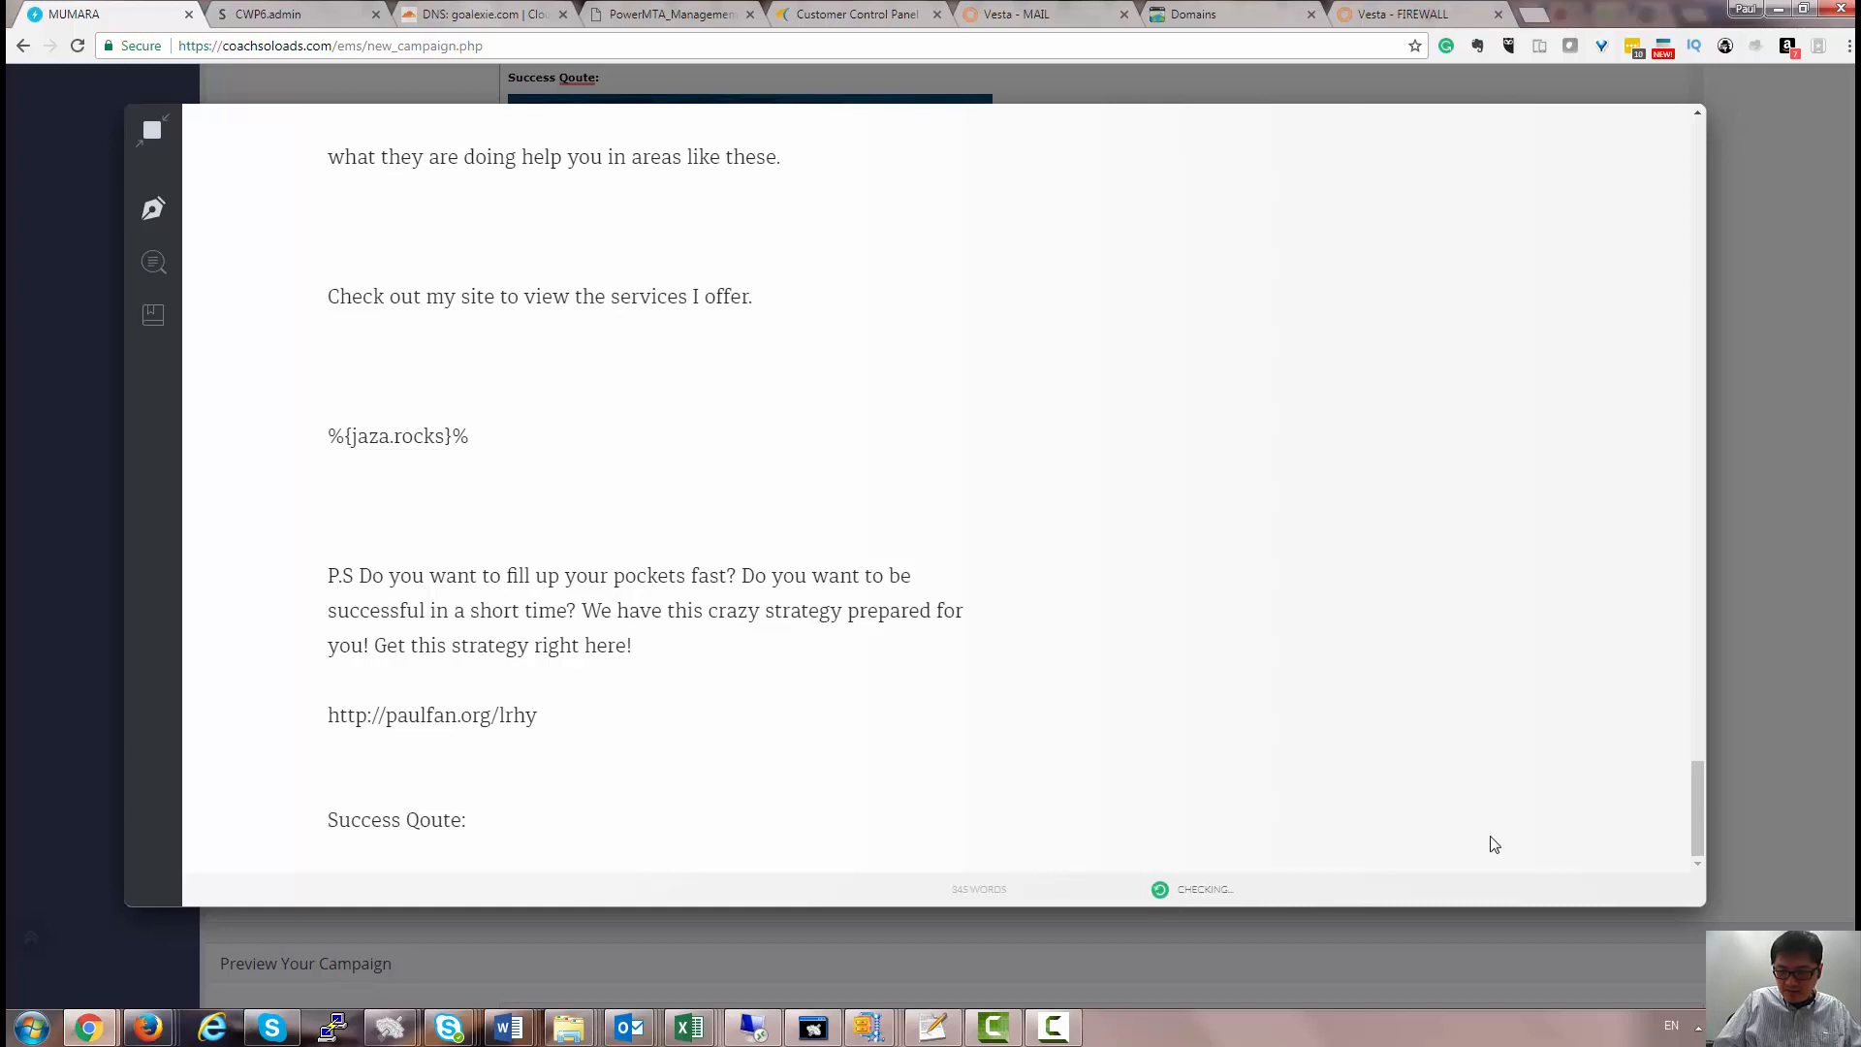
click(1755, 842)
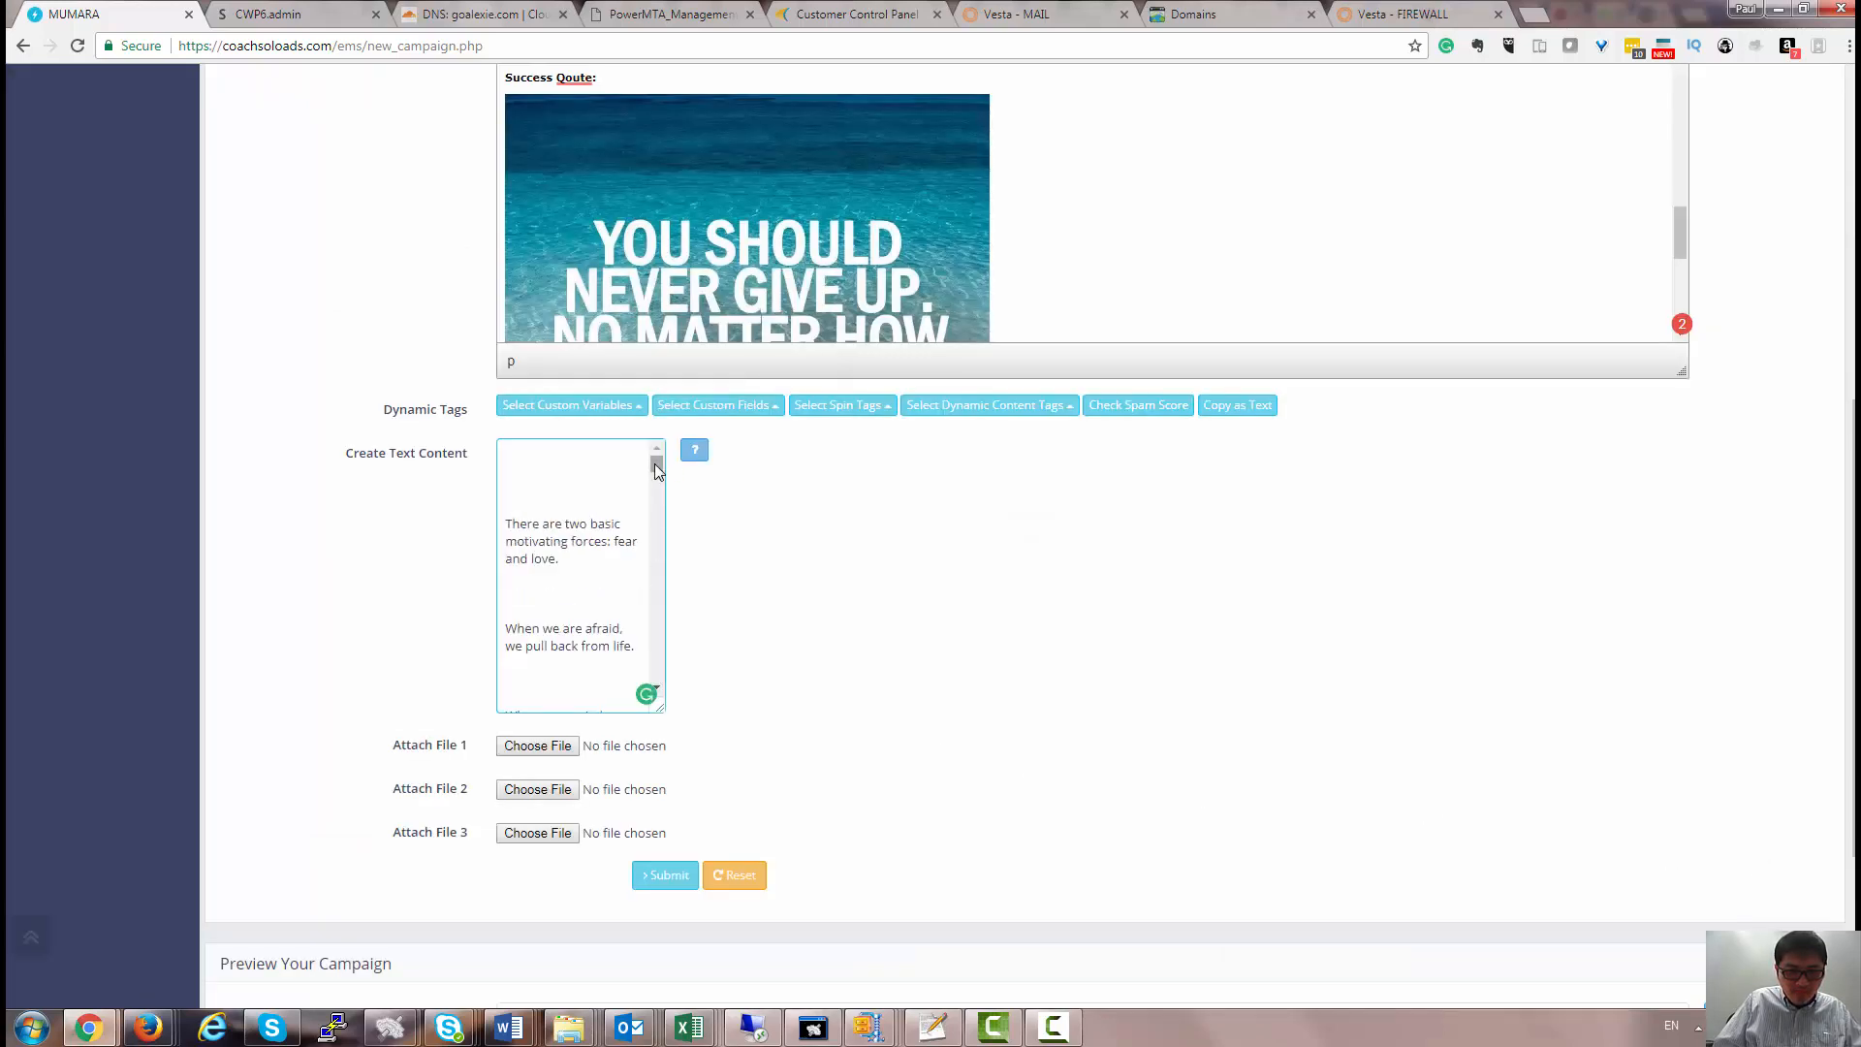
drag(654, 469, 657, 677)
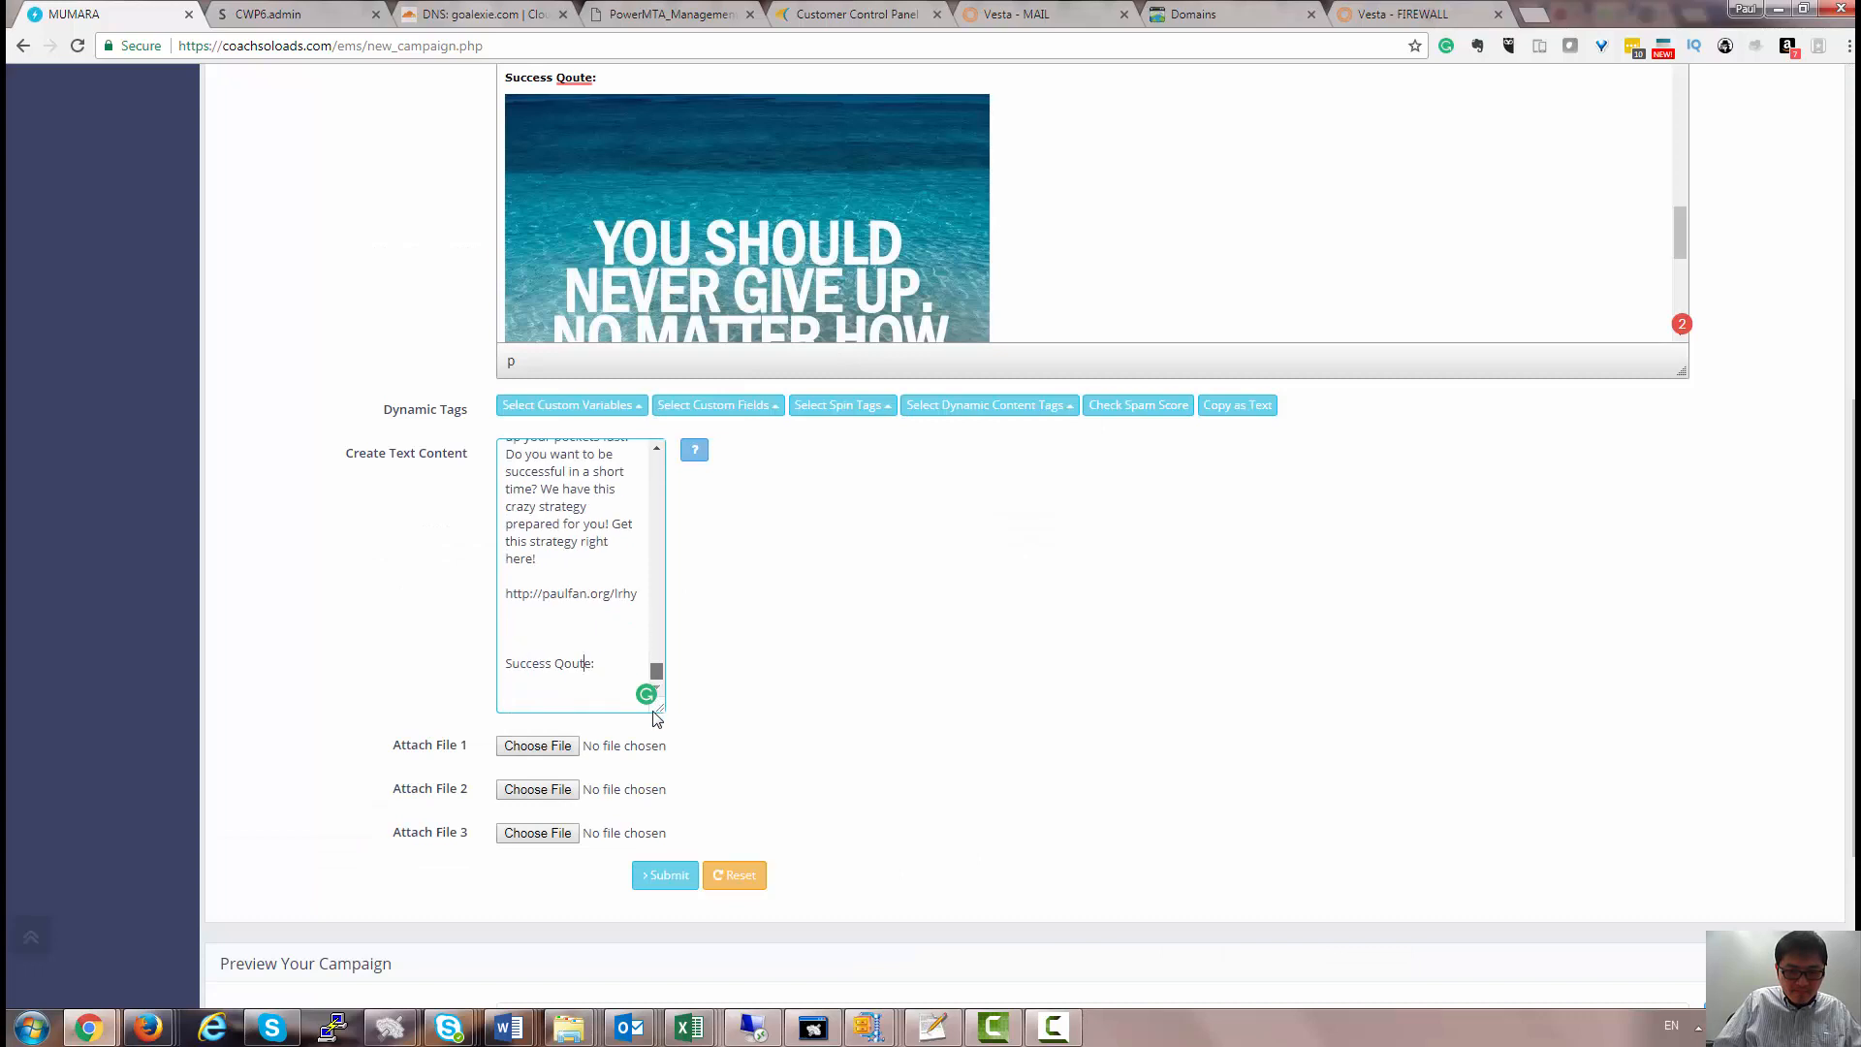
drag(565, 665, 572, 665)
double_click(577, 667)
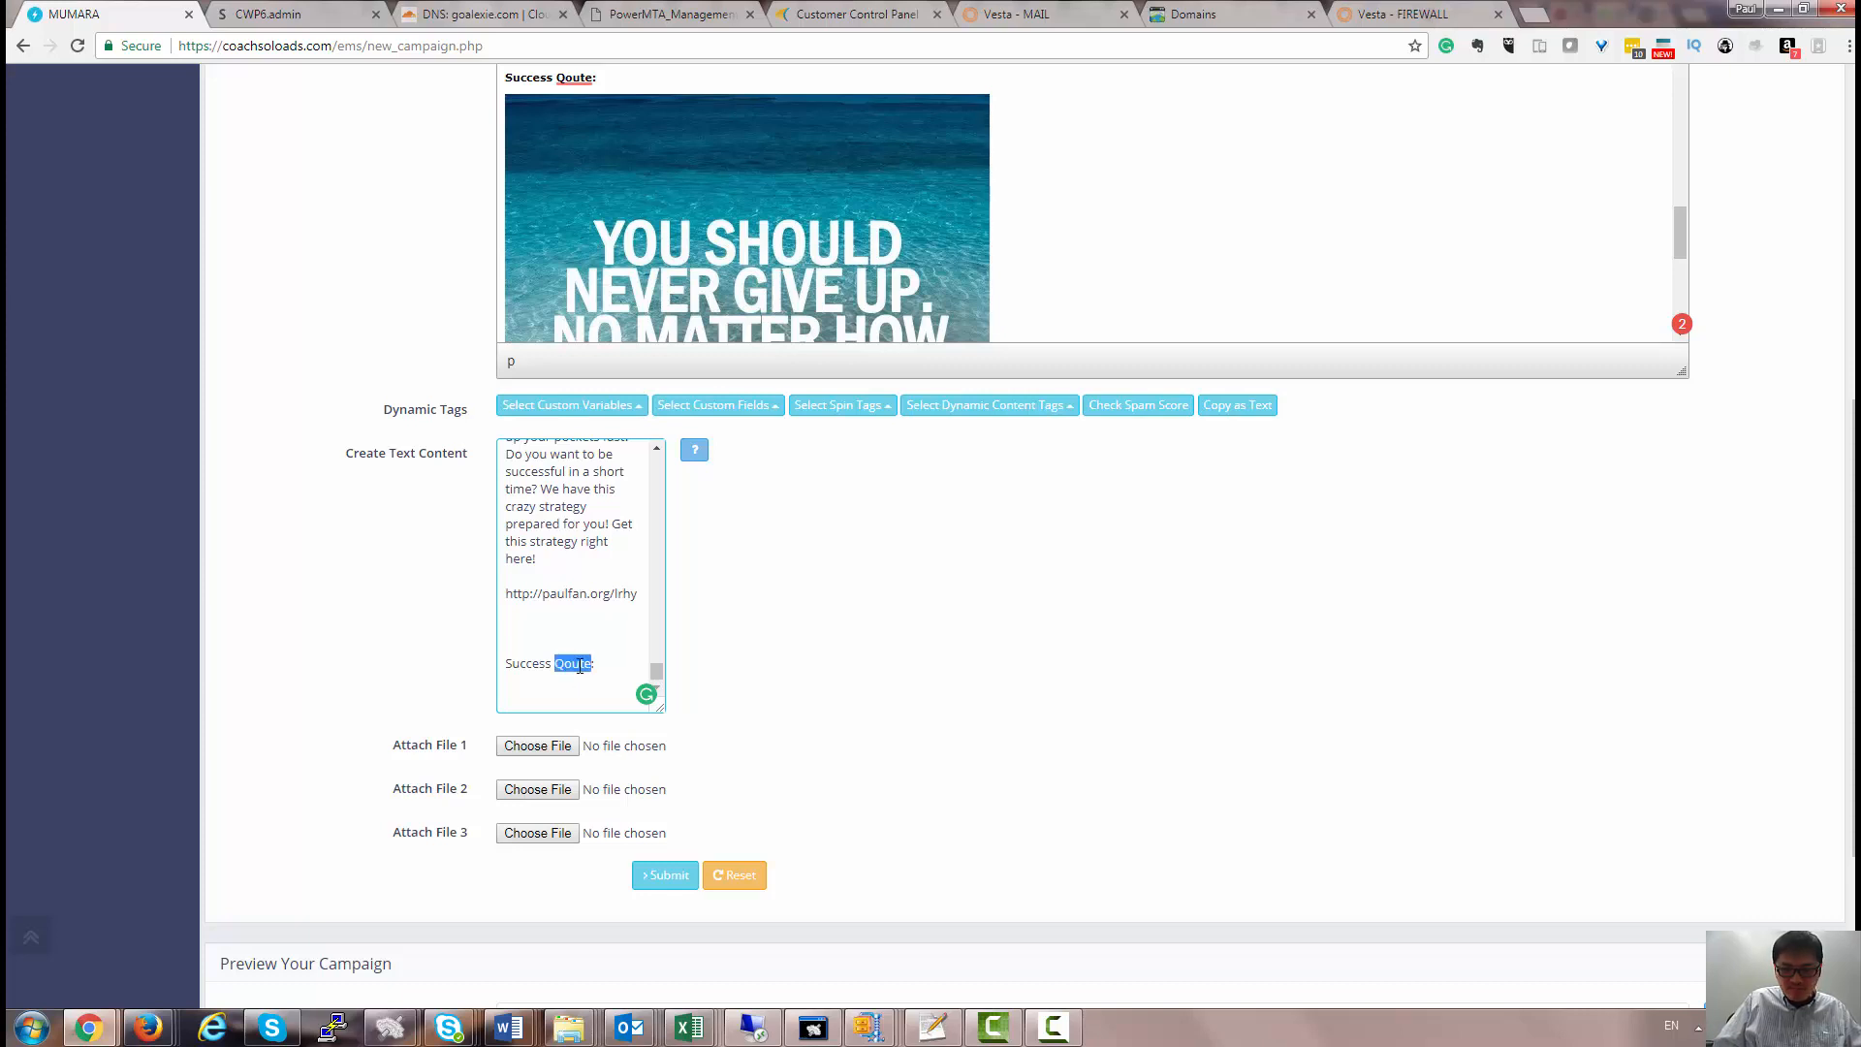
mouse_move(645, 696)
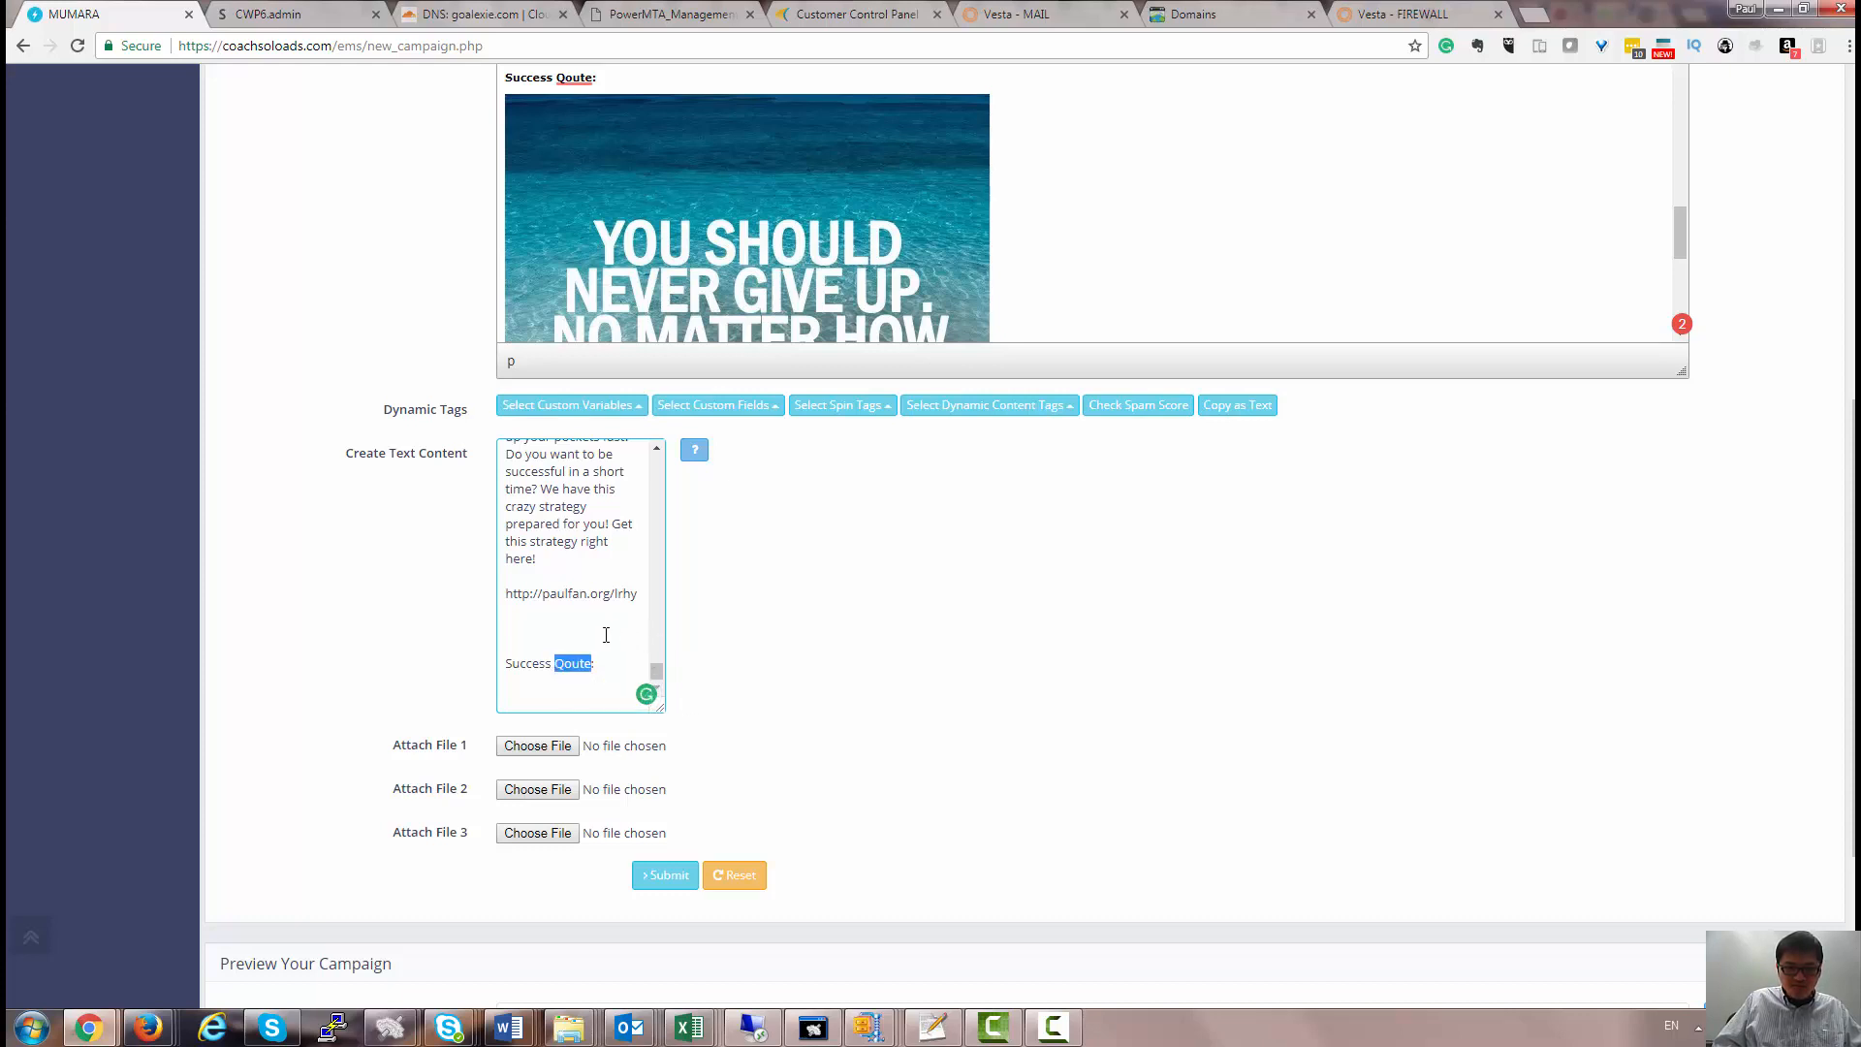
click(600, 633)
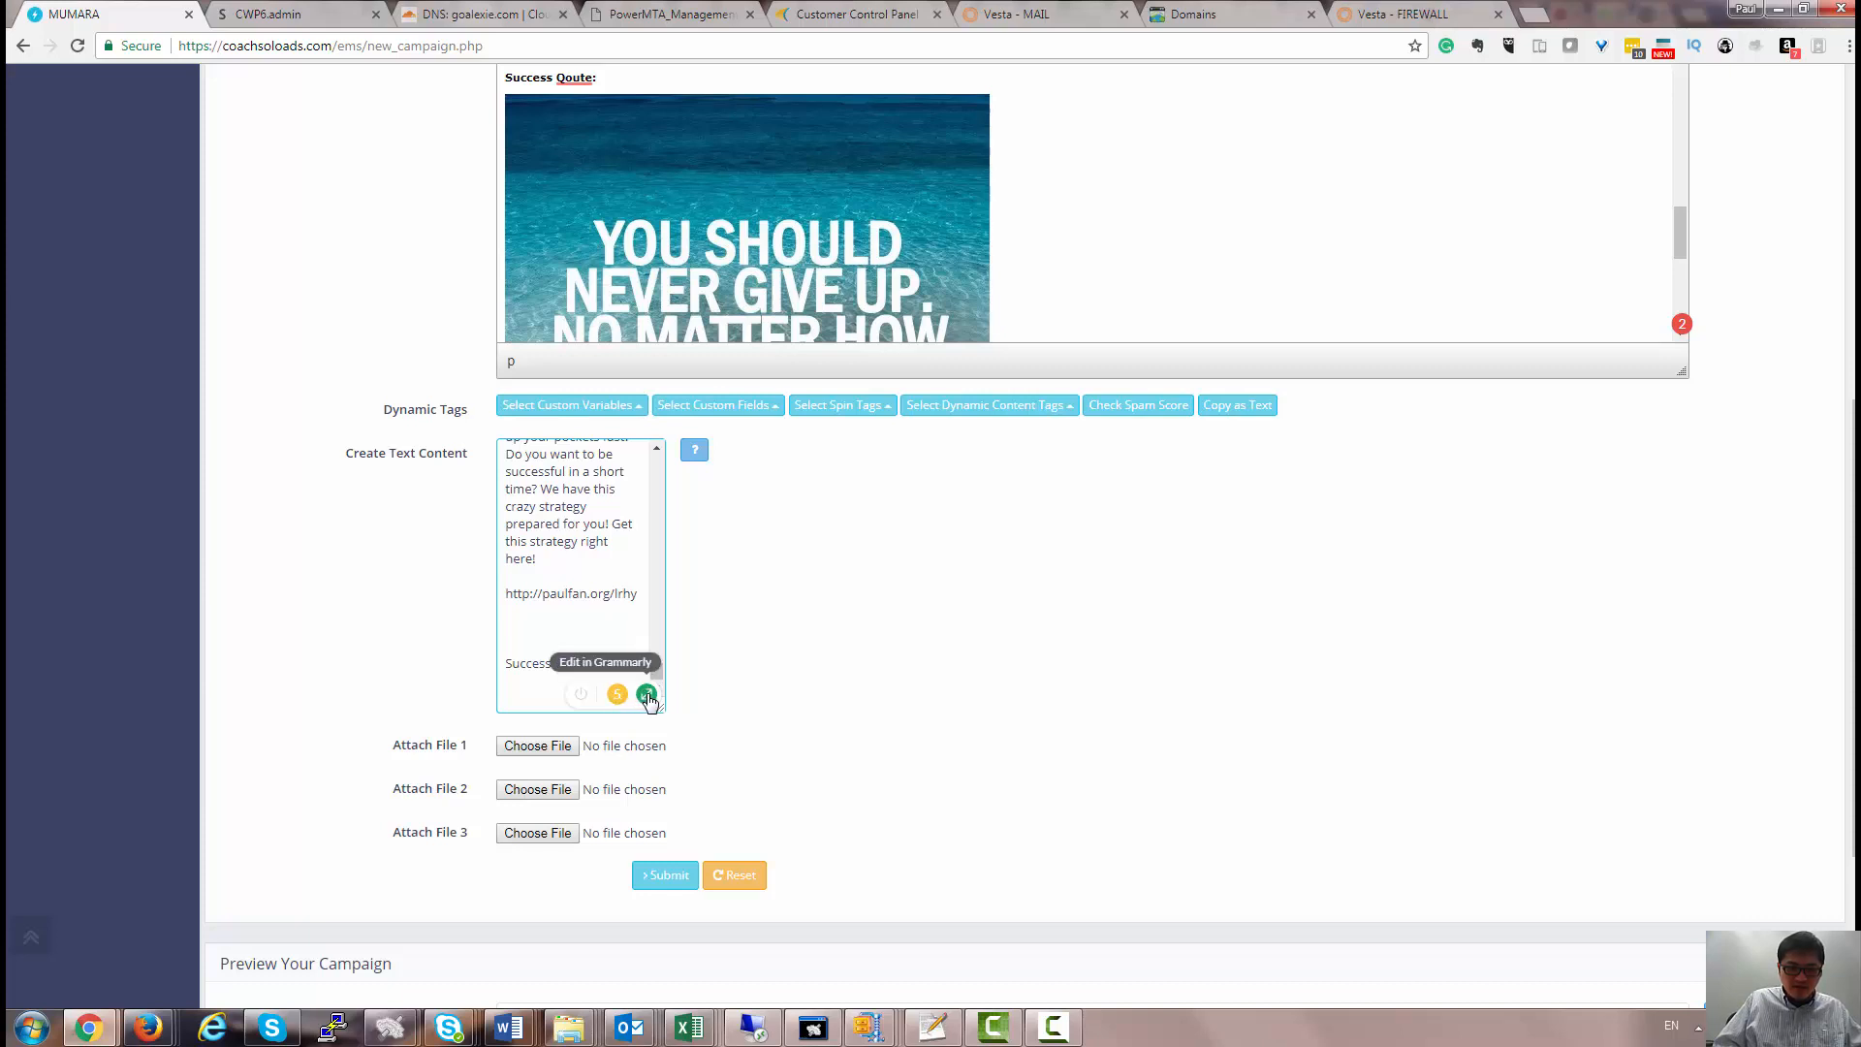
click(588, 633)
double_click(576, 660)
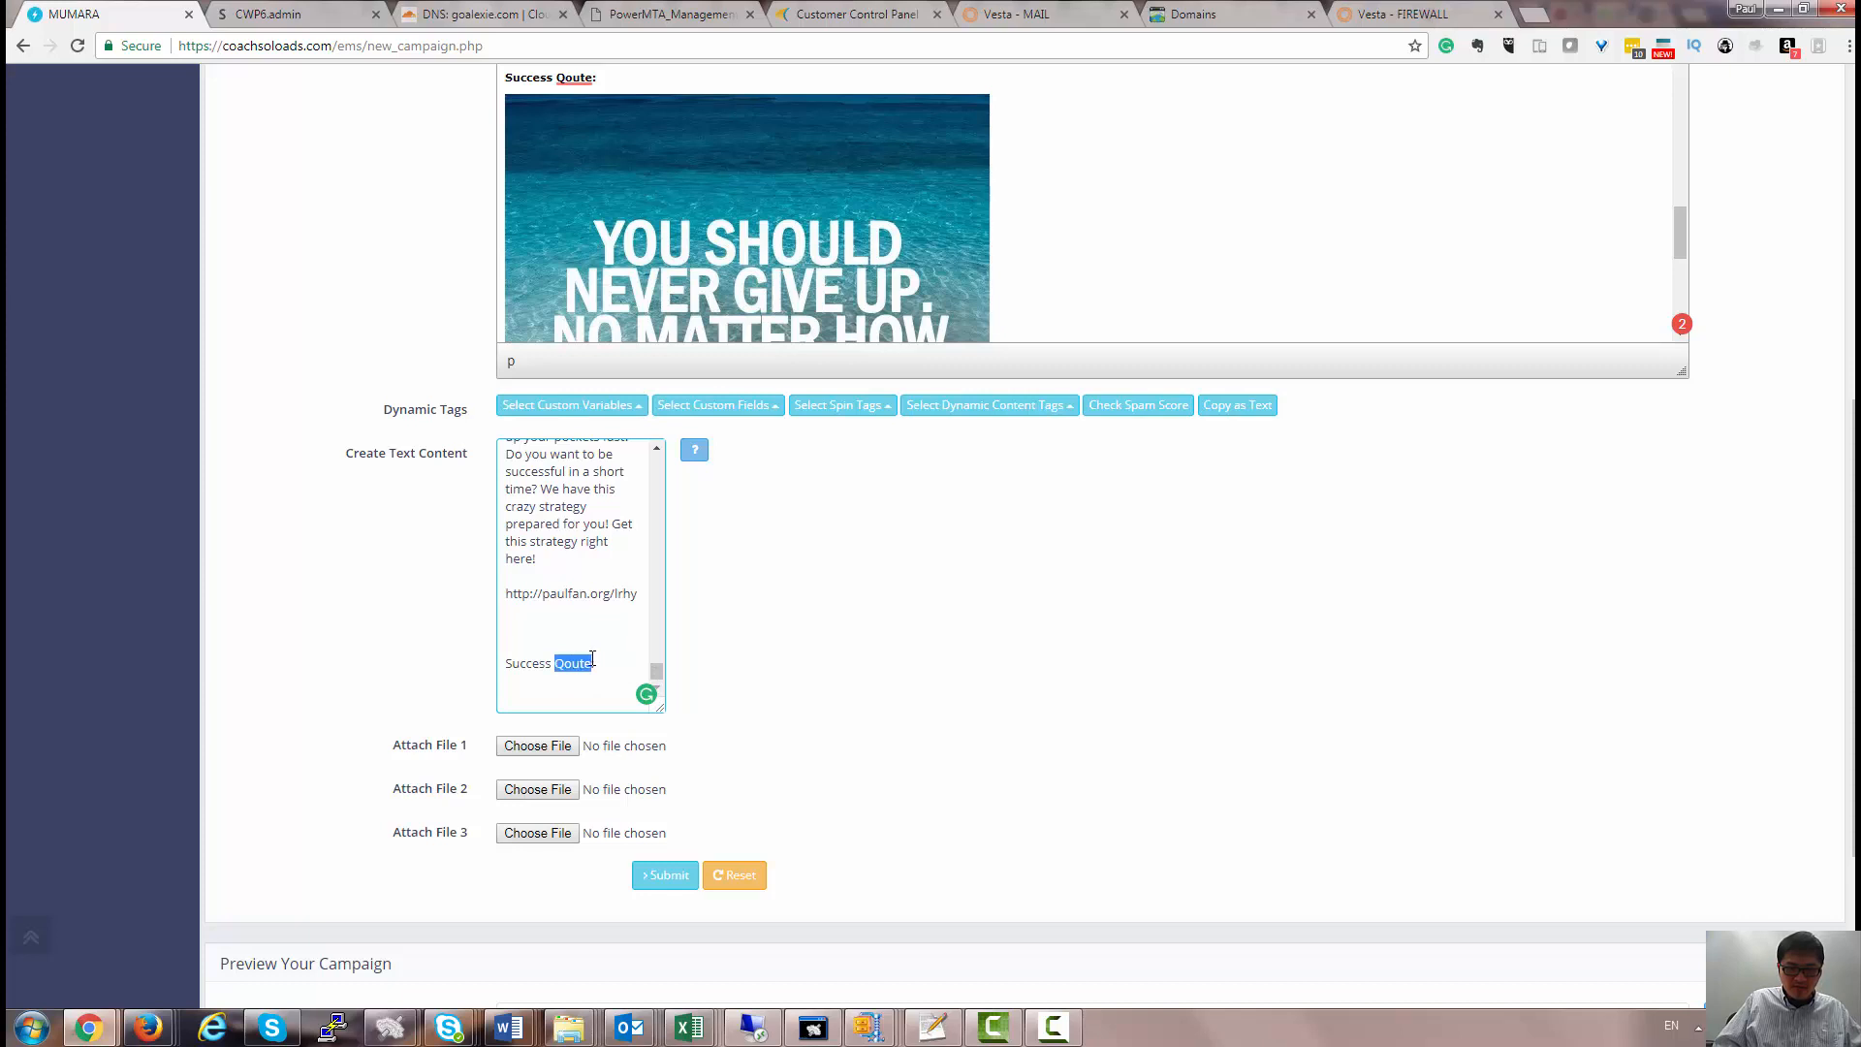
click(567, 663)
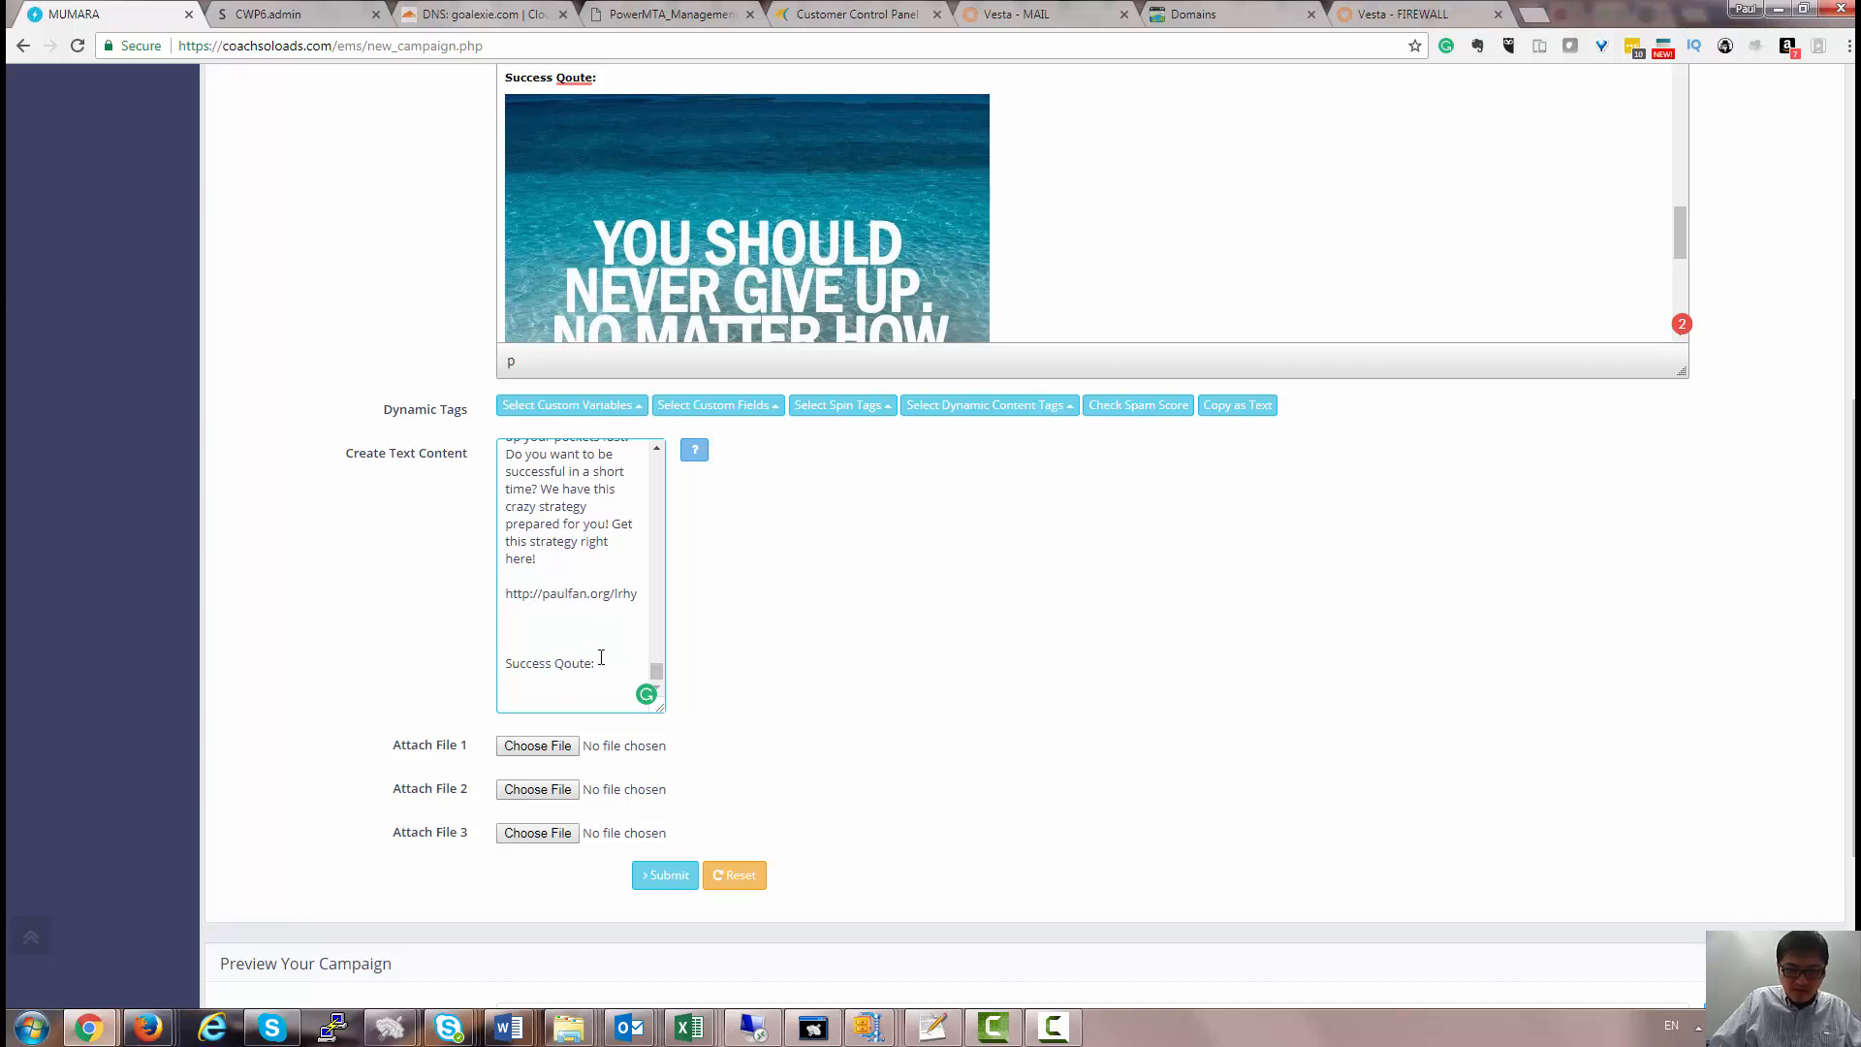
key(Delete)
key(Delete)
text(uo)
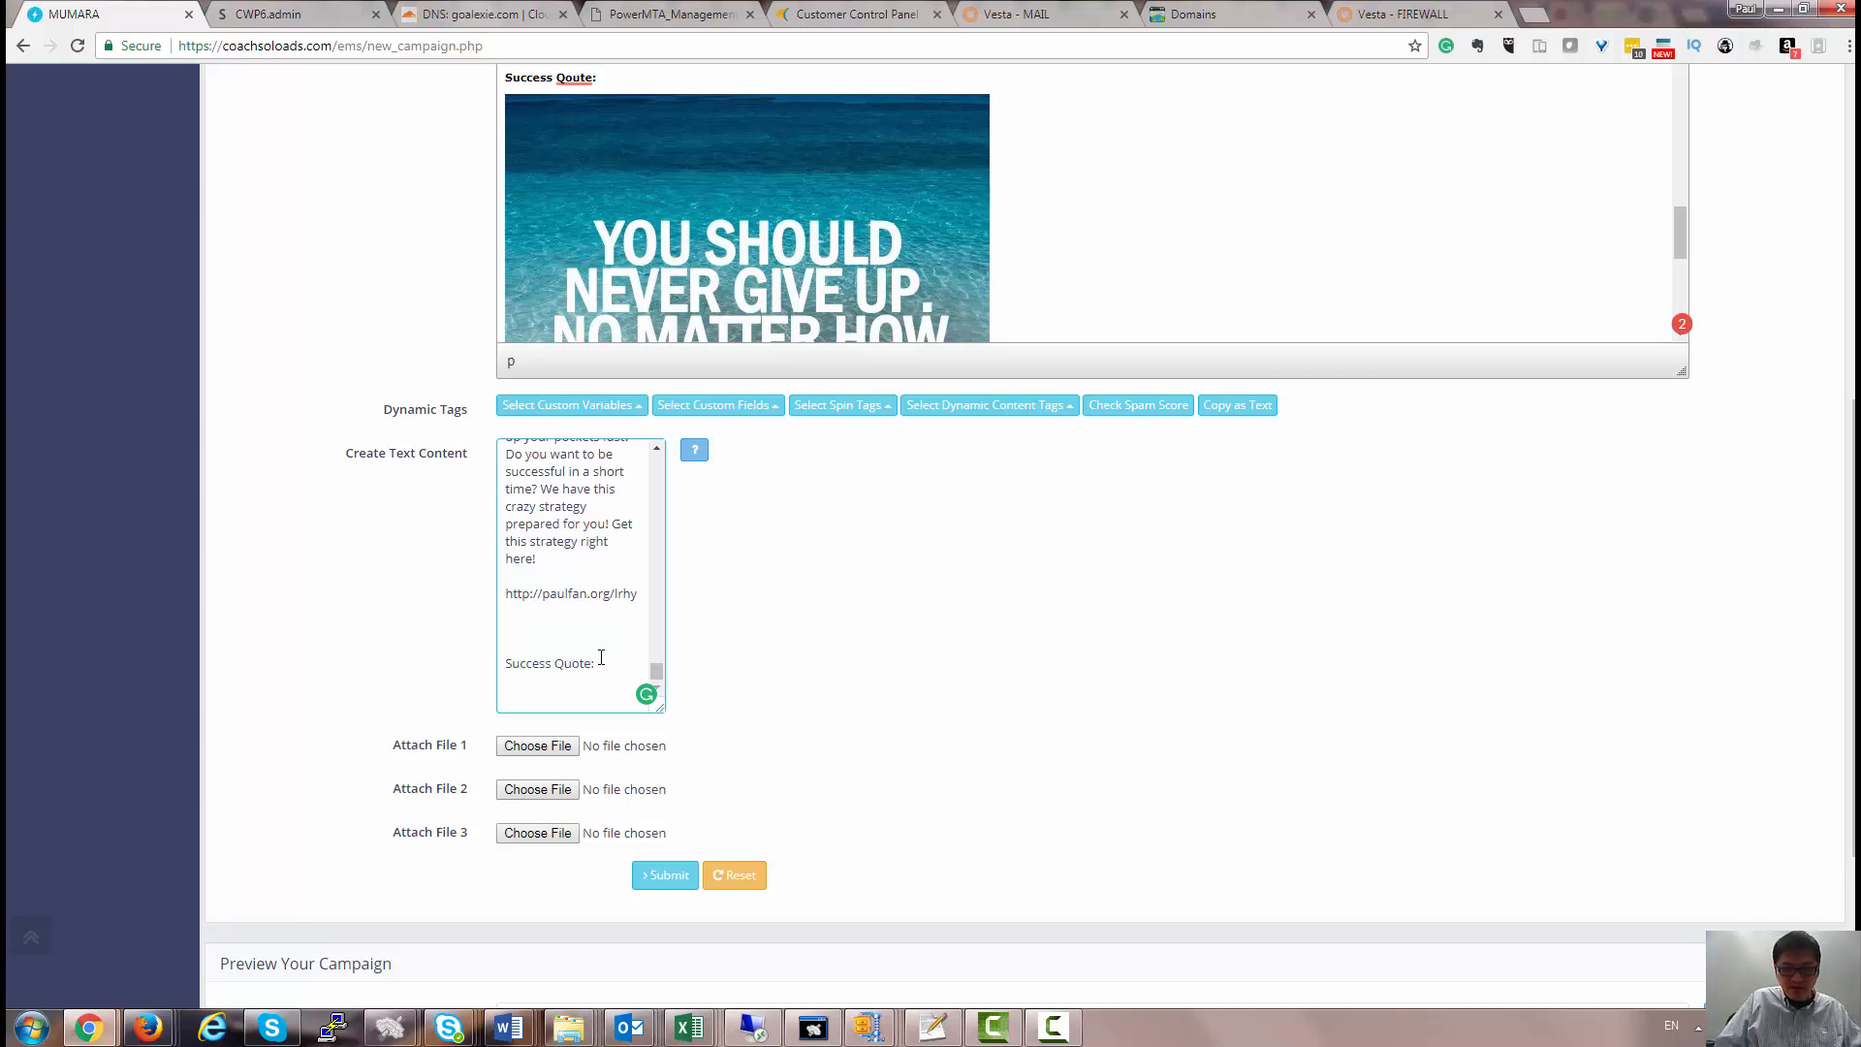
Try again to insert the jaza.rocks dynamic content tag on the blank line above "Success Quote:" in the text content.
click(578, 628)
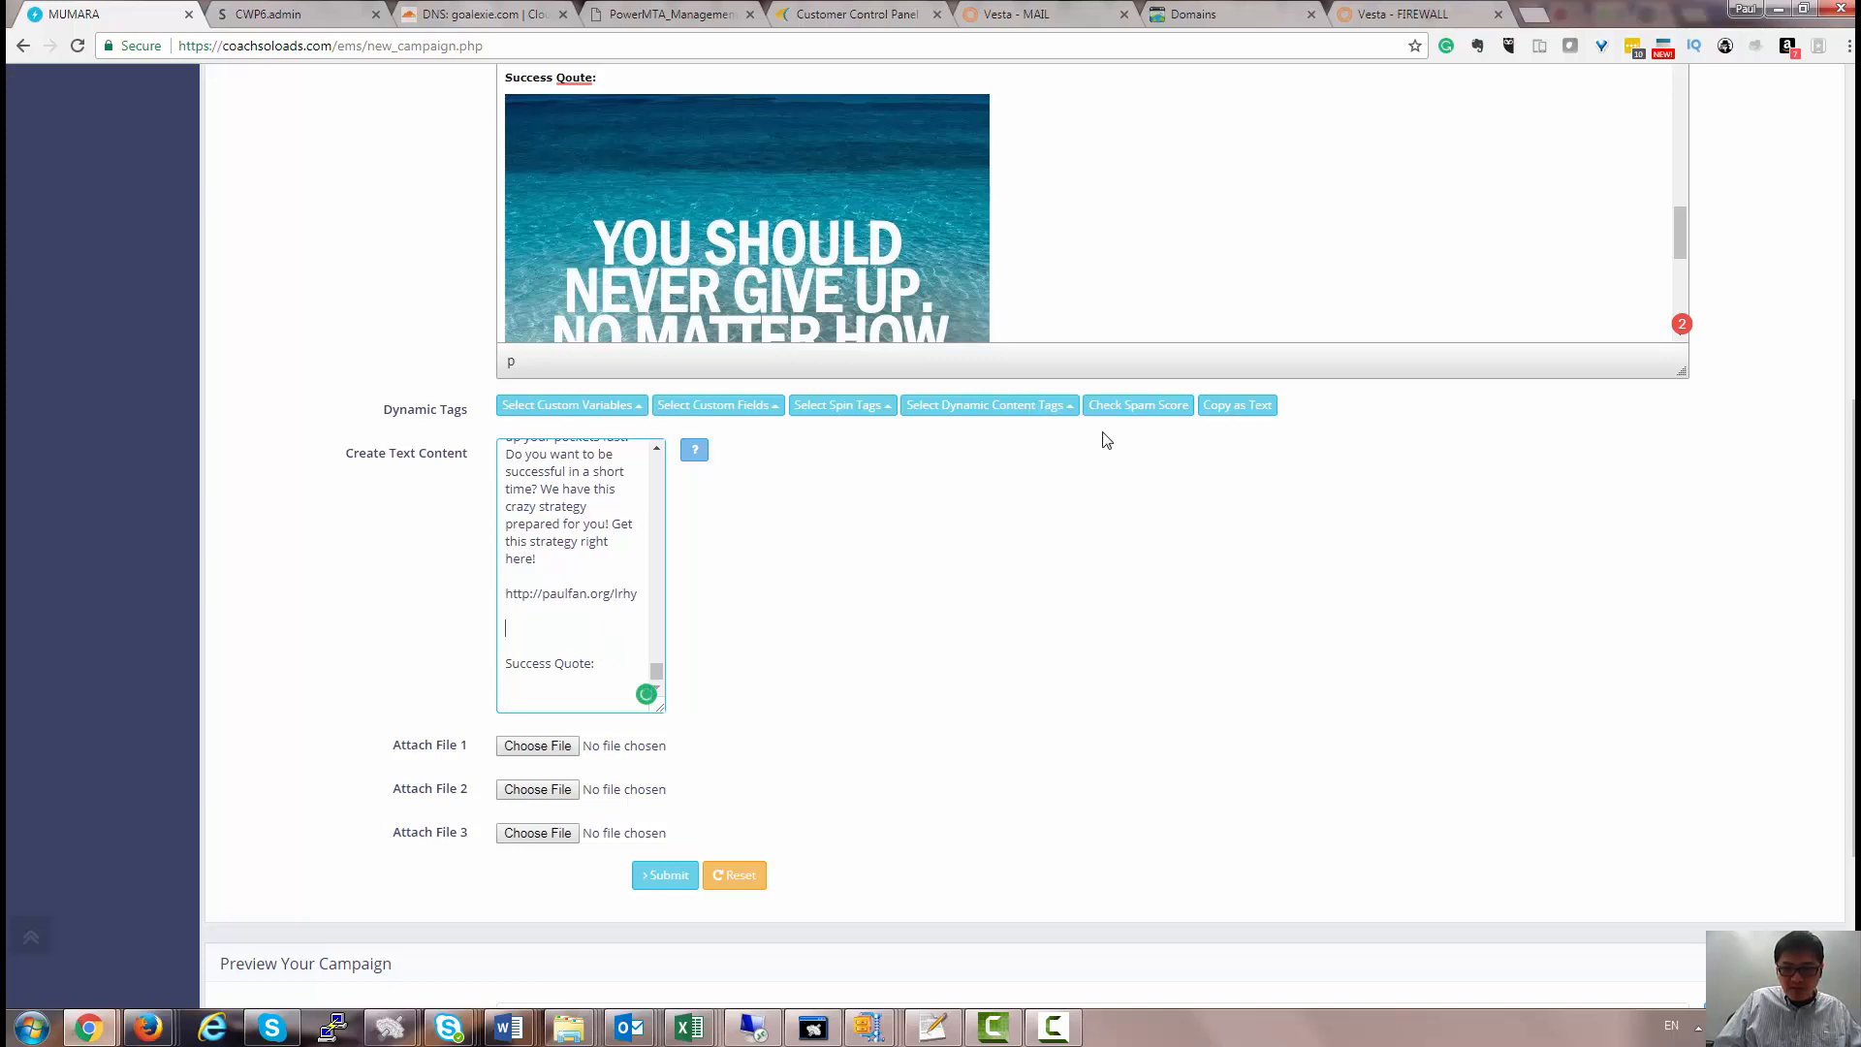
click(1050, 413)
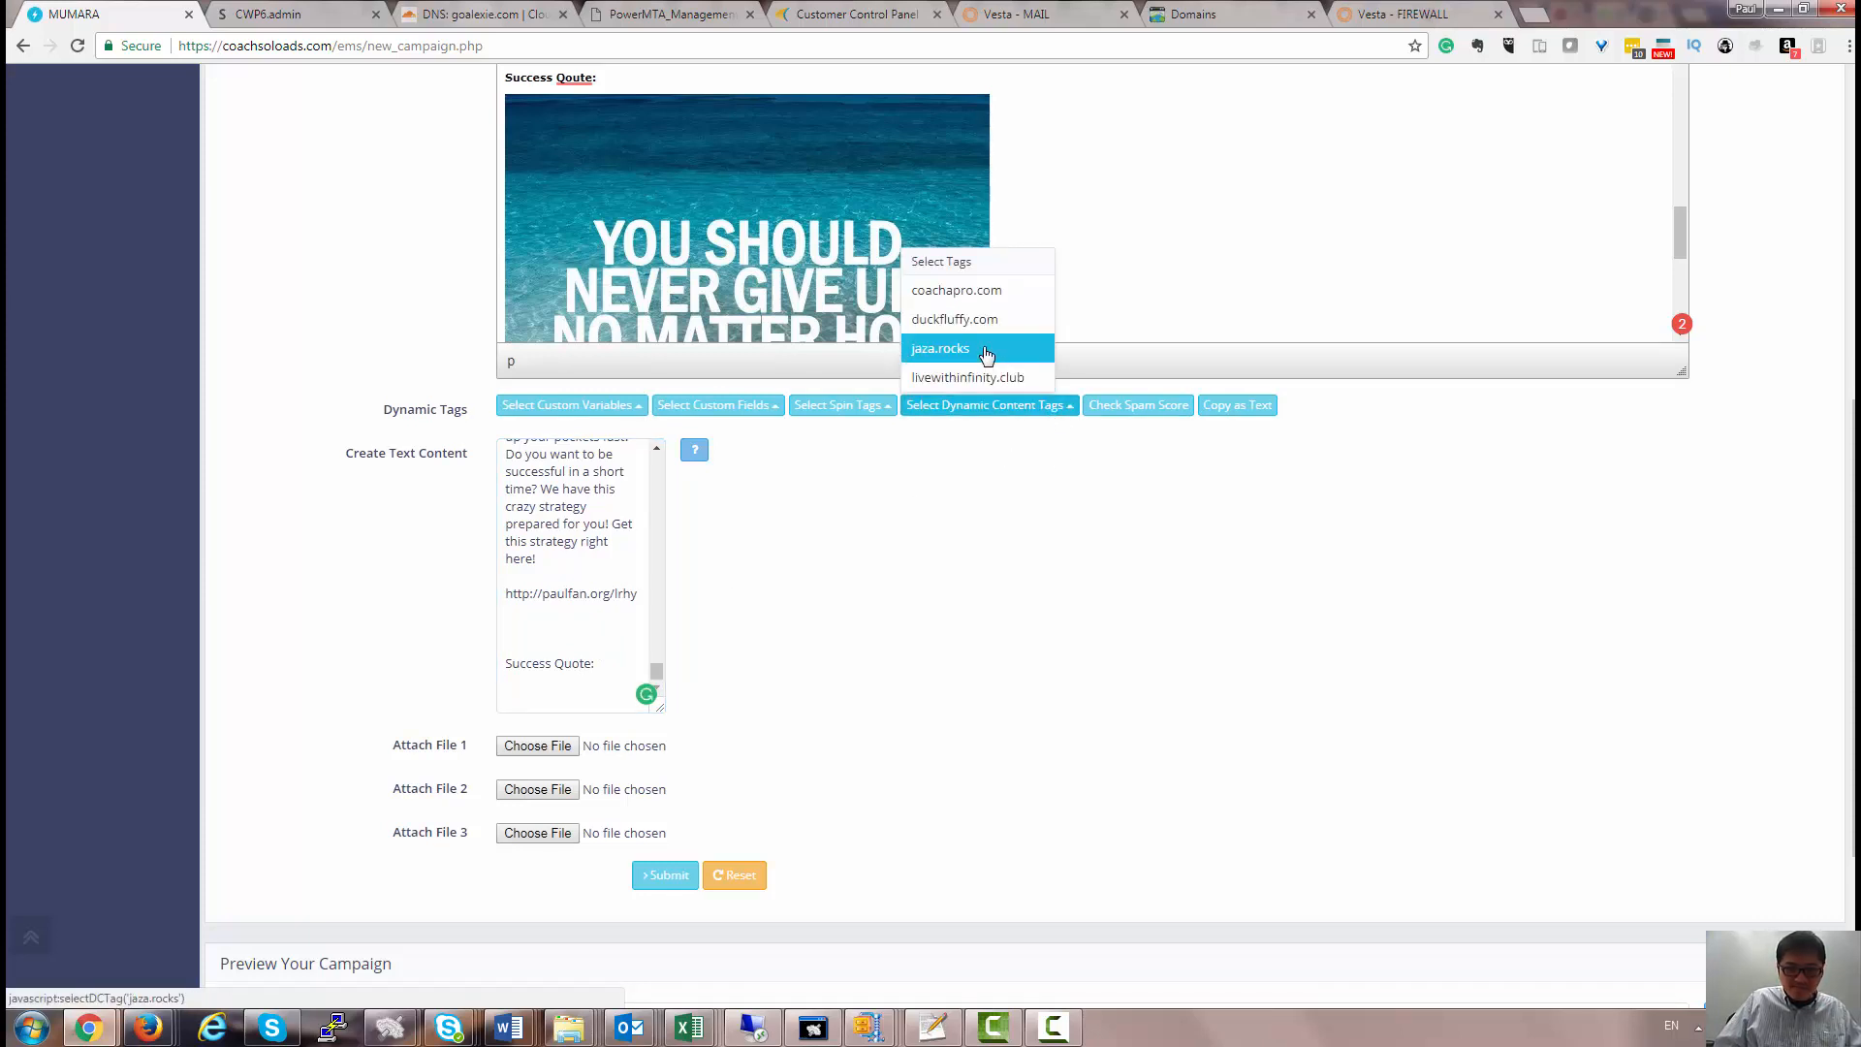
click(983, 347)
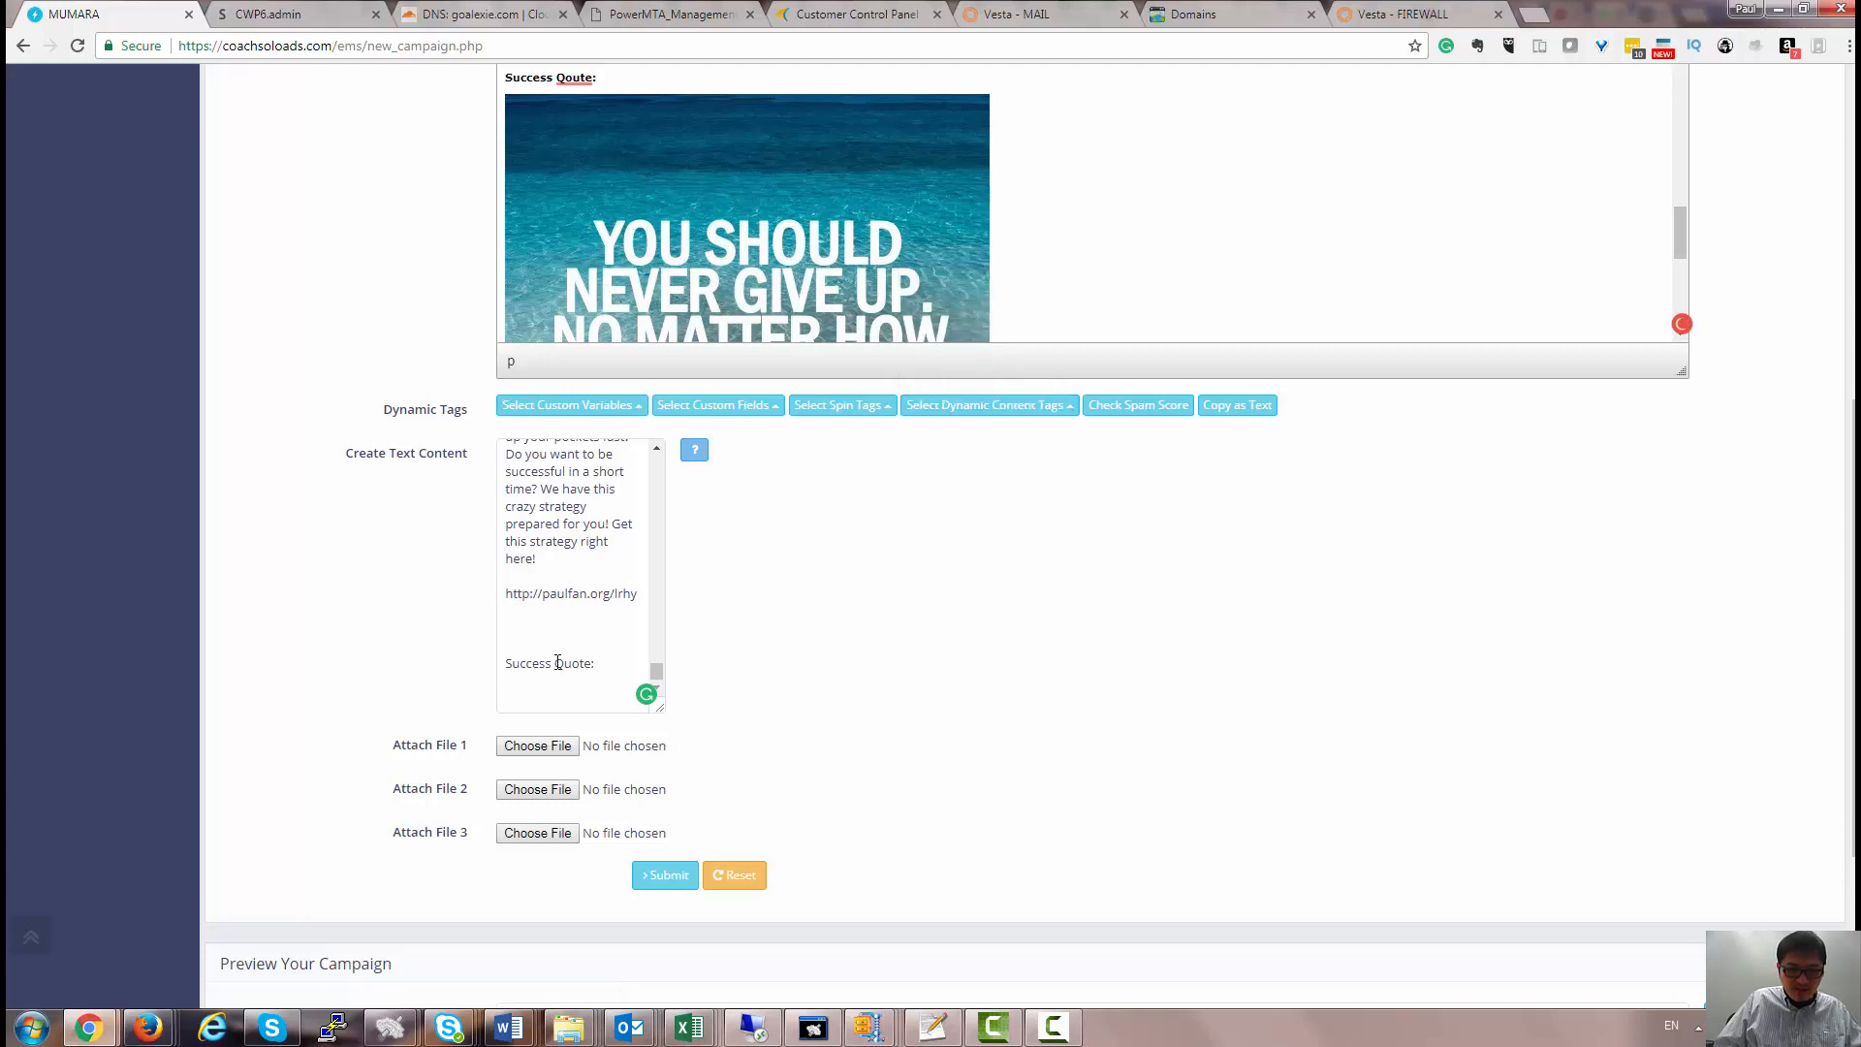
click(558, 639)
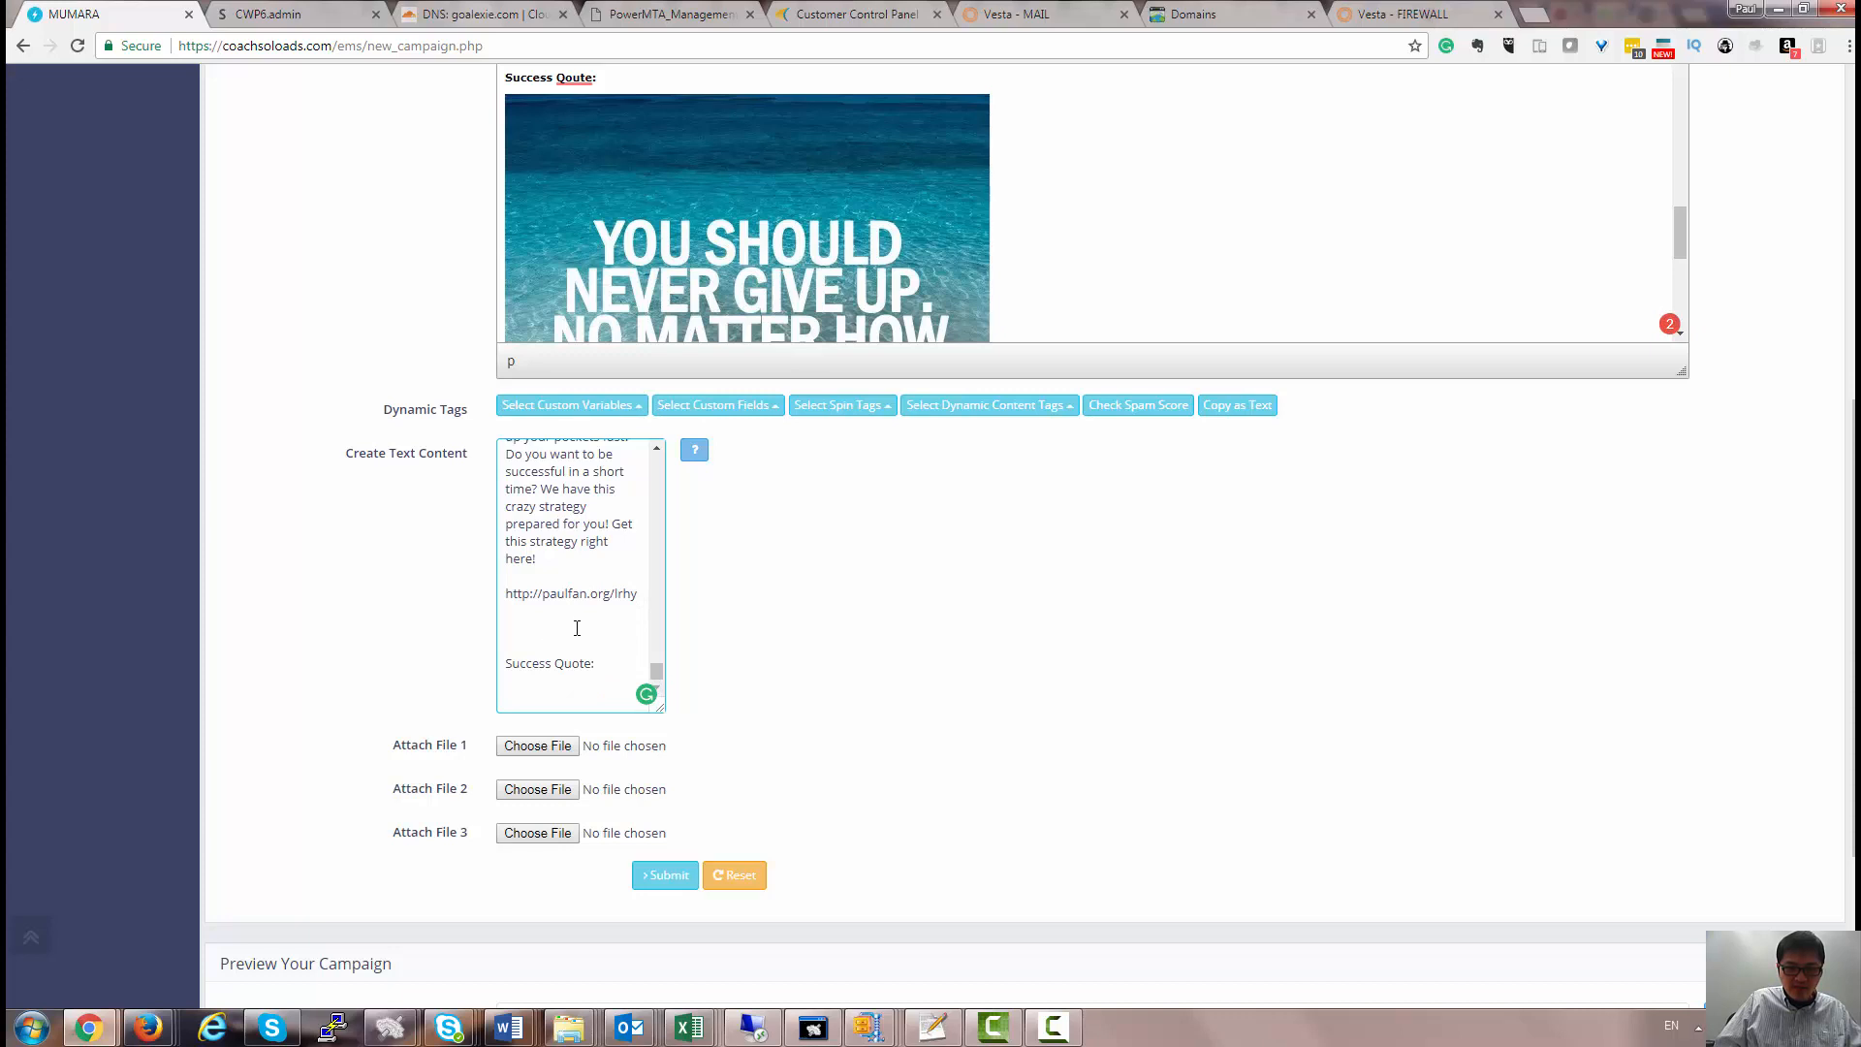
click(1056, 409)
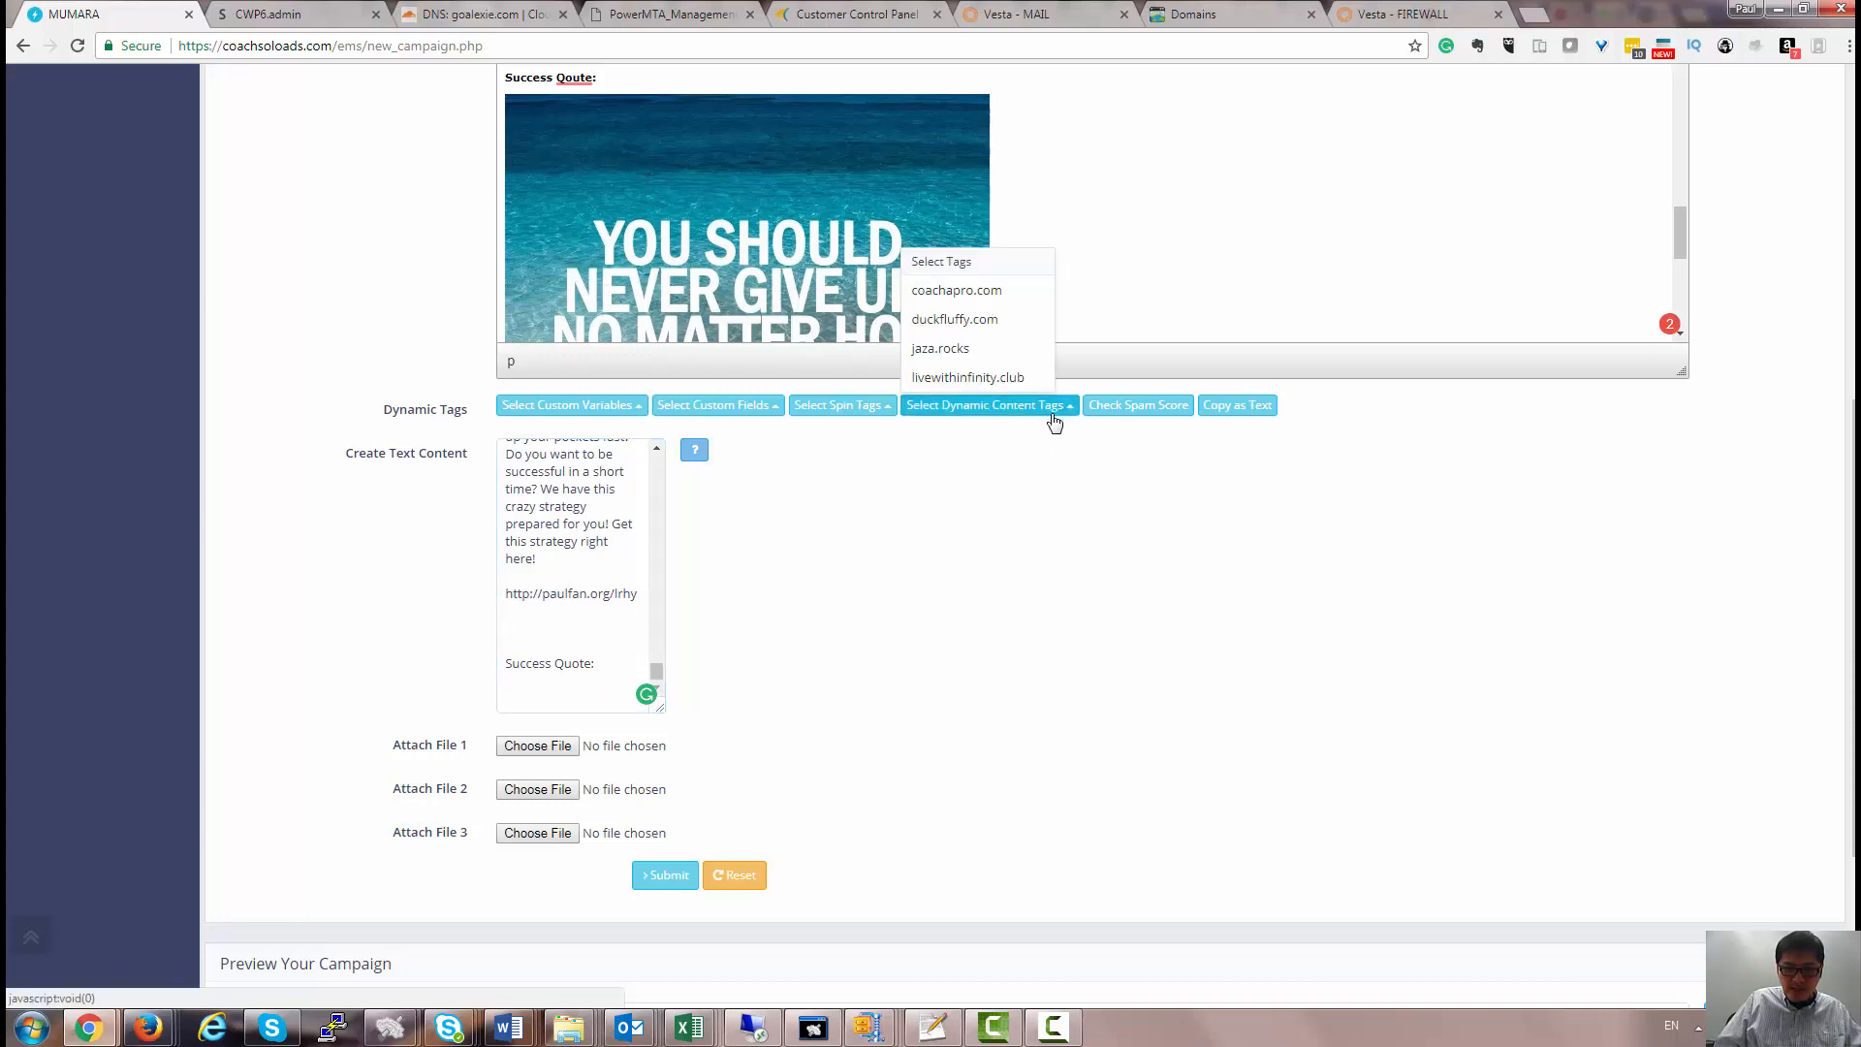
click(981, 349)
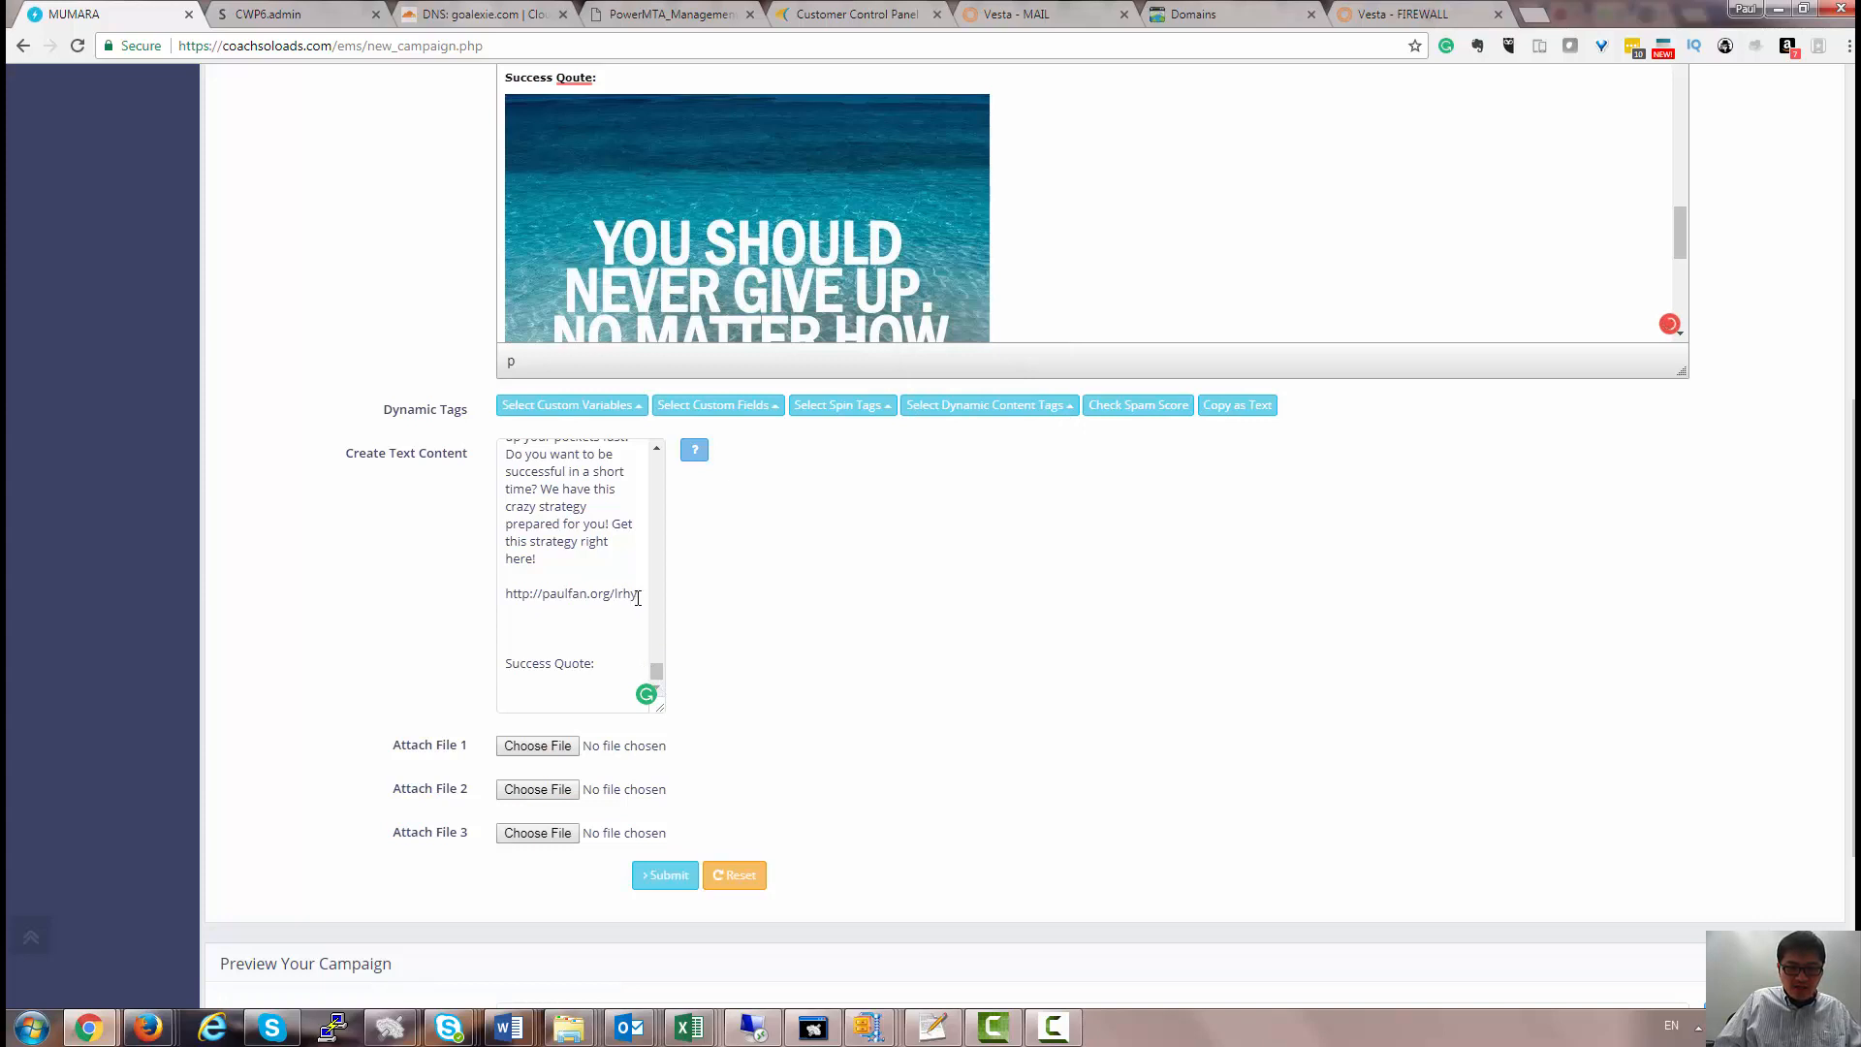
drag(638, 596, 561, 578)
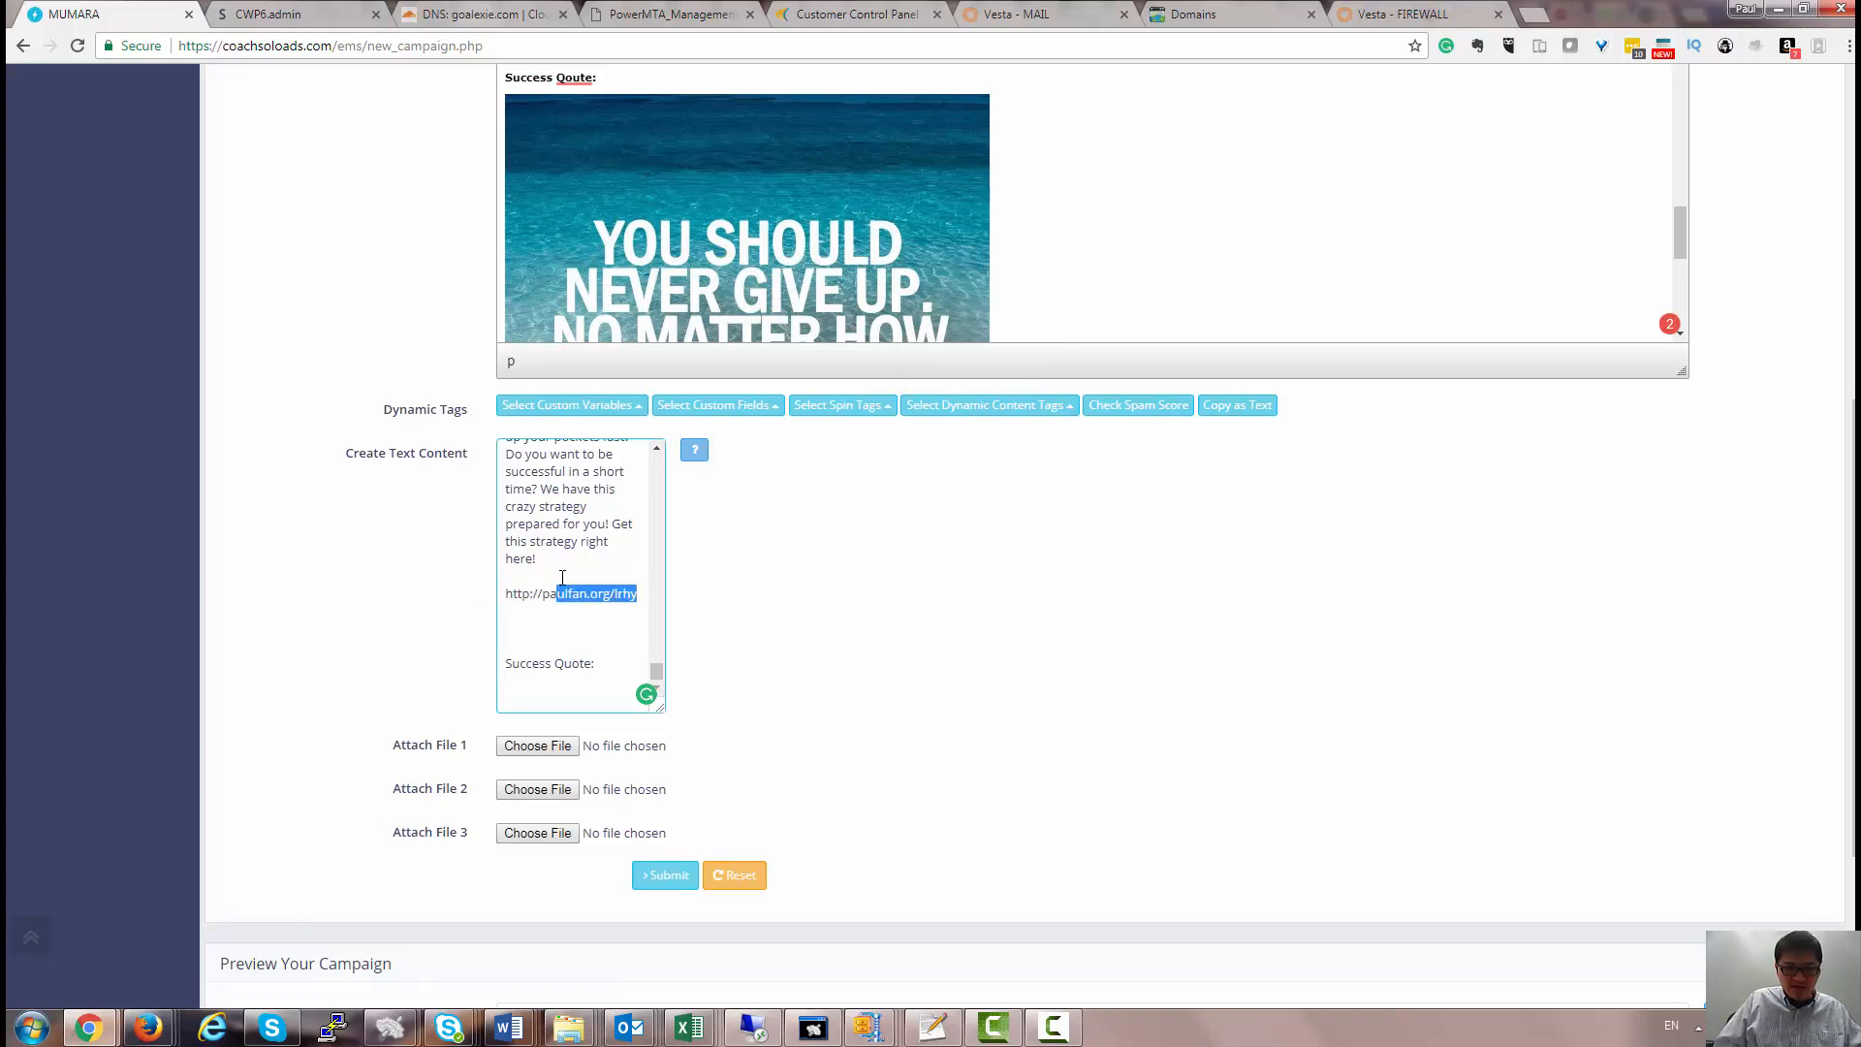
triple_click(552, 594)
key(ctrl+c)
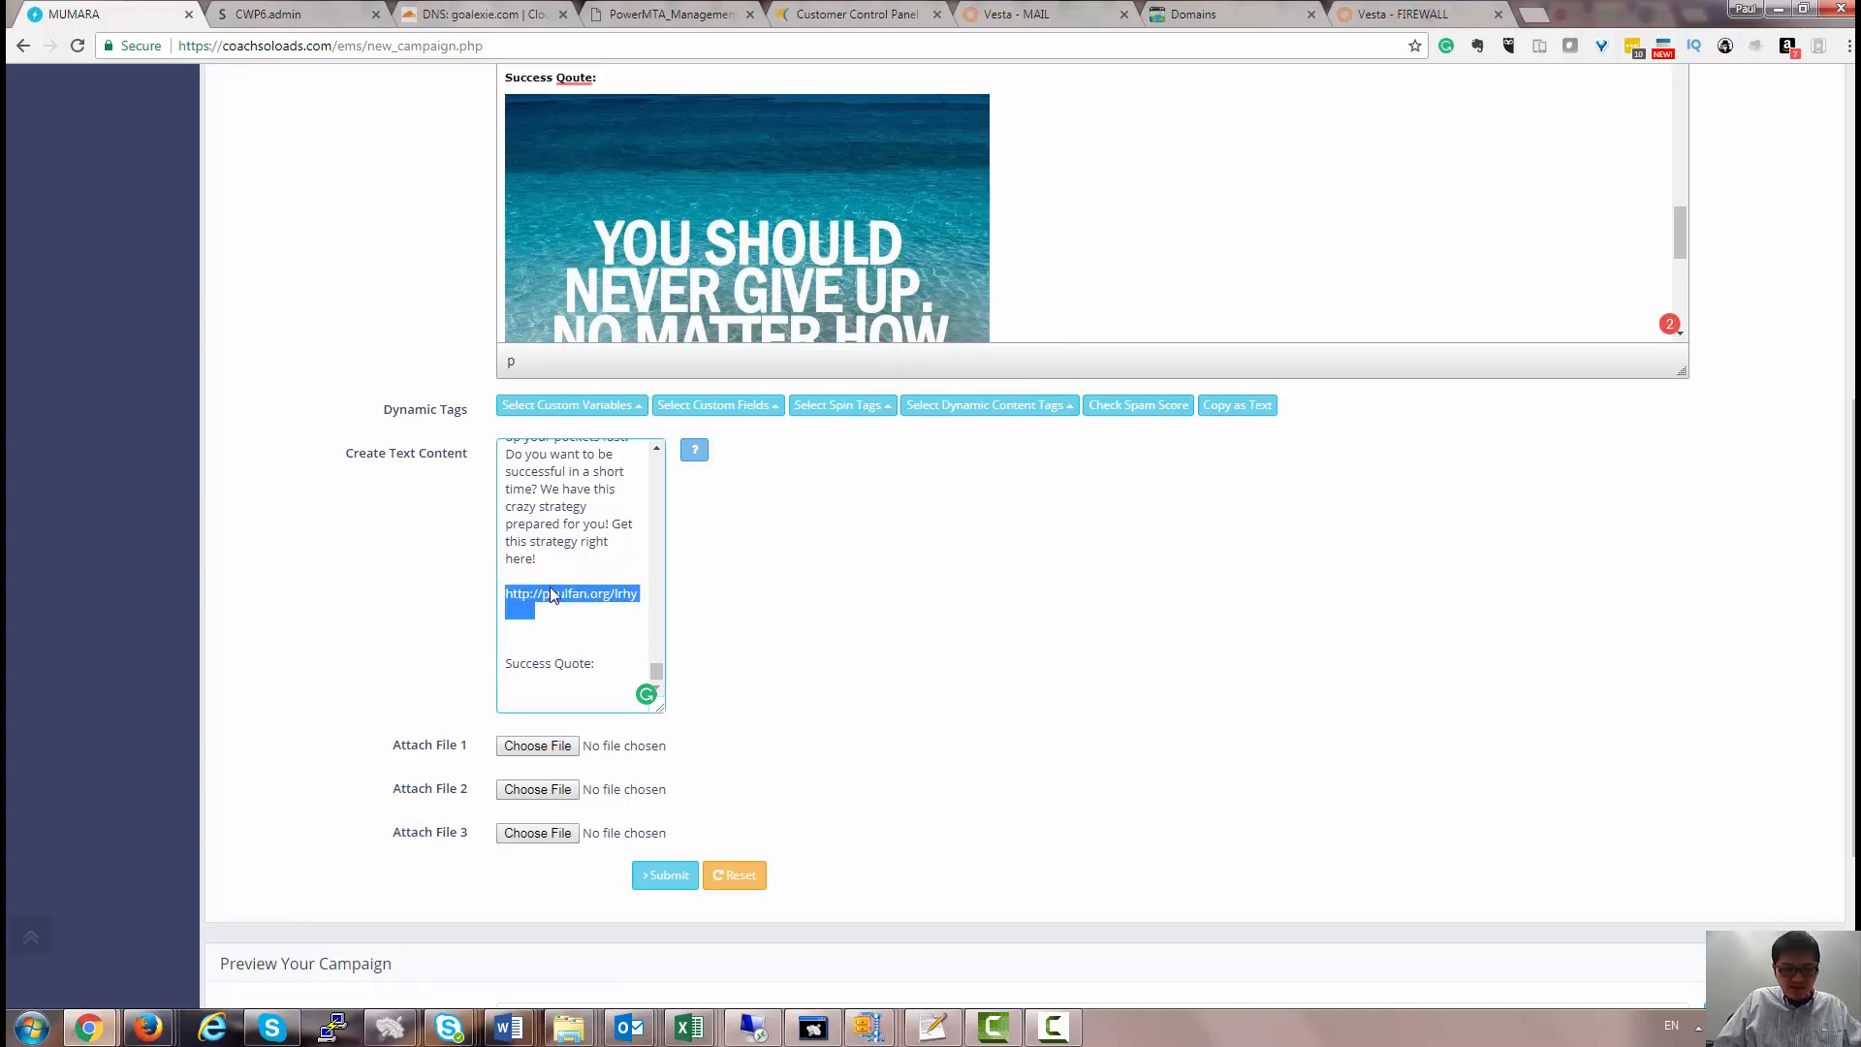
scroll(657, 485, up, 3)
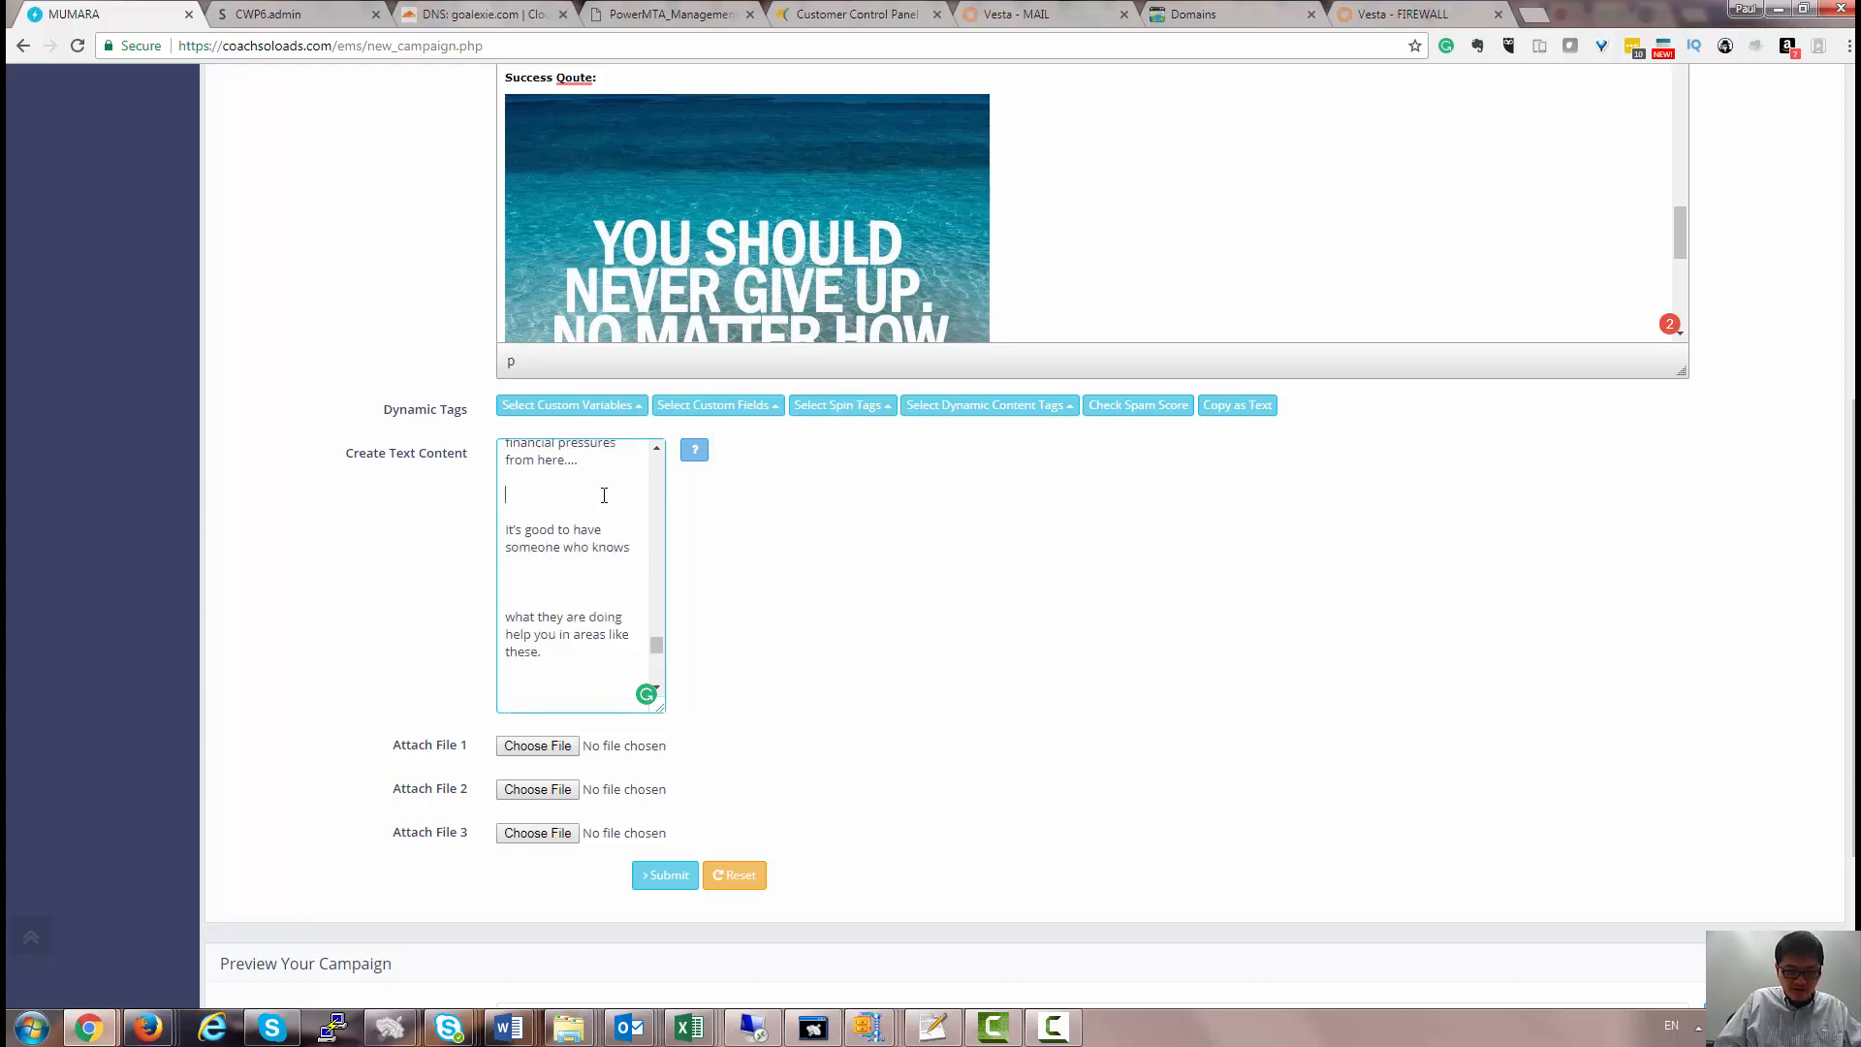
key(ctrl+v)
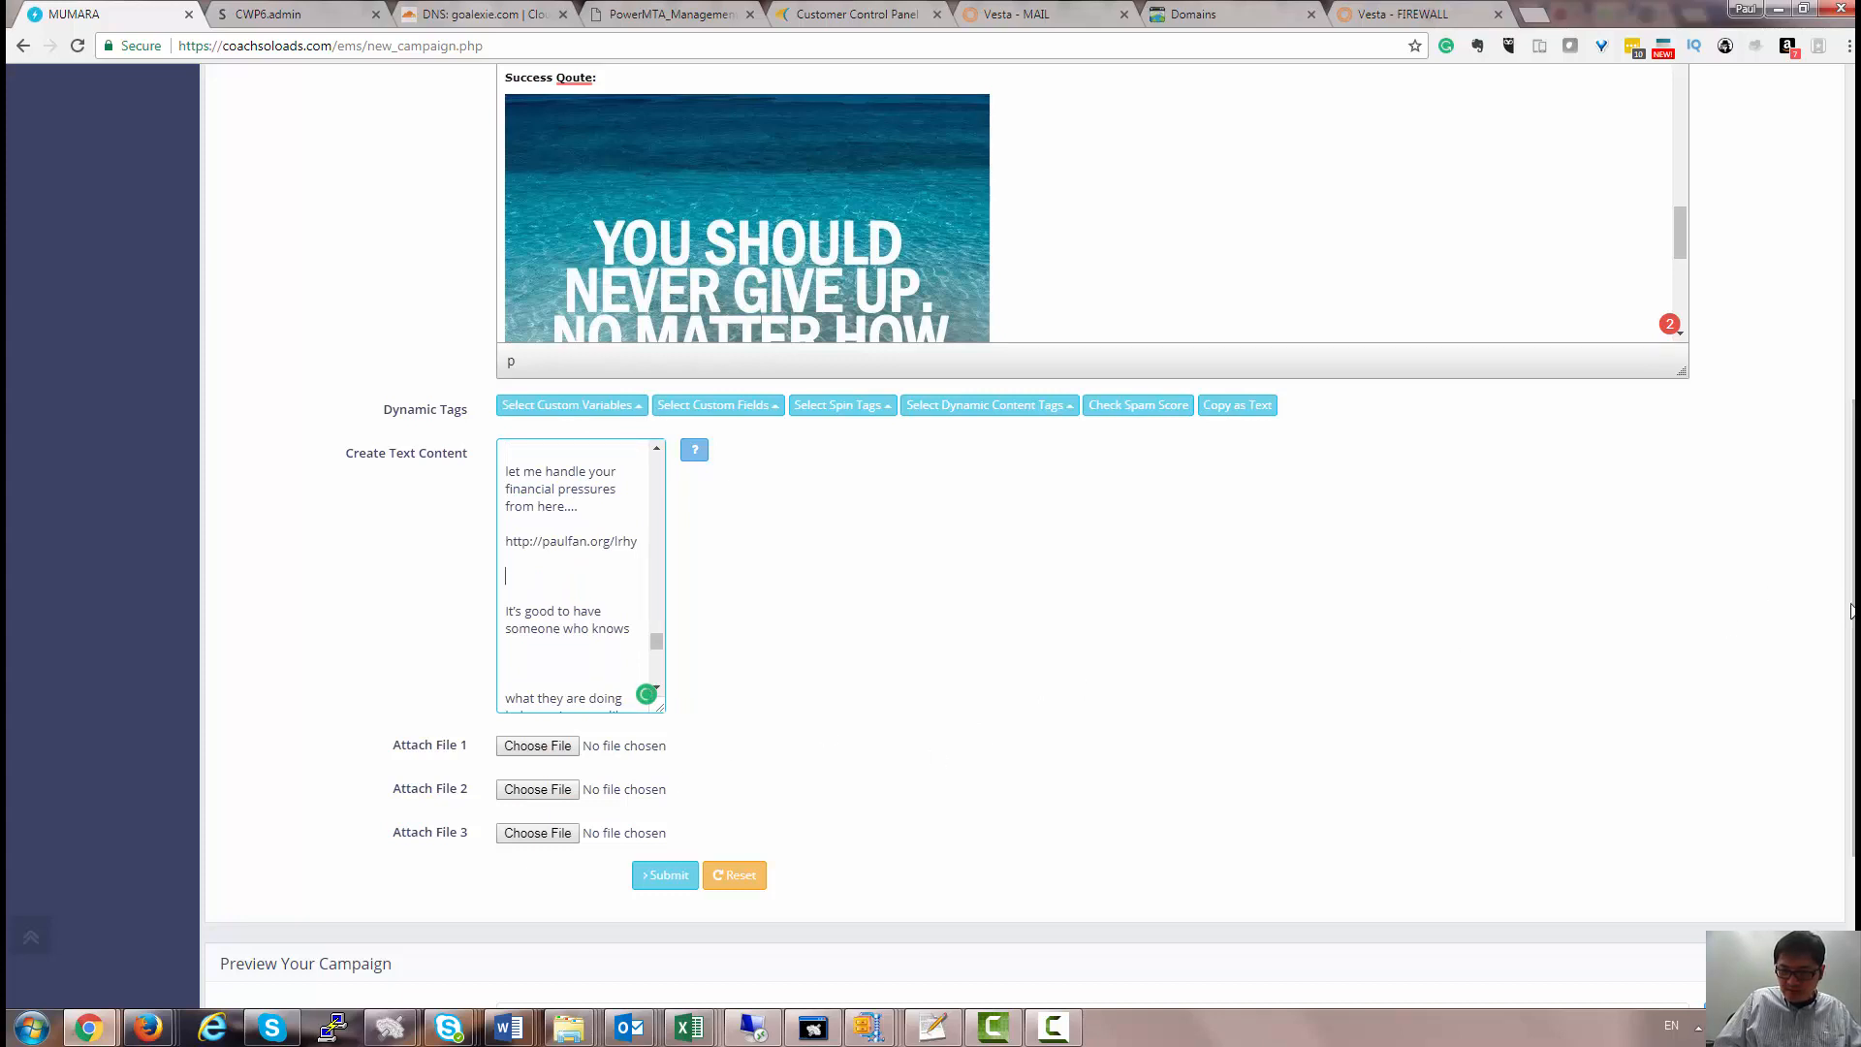
Submit the new email campaign after looking over its preview section, and open the list of all email campaigns.
scroll(1846, 610, down, 3)
mouse_move(1853, 756)
mouse_down()
mouse_move(1853, 722)
mouse_move(1853, 761)
mouse_up()
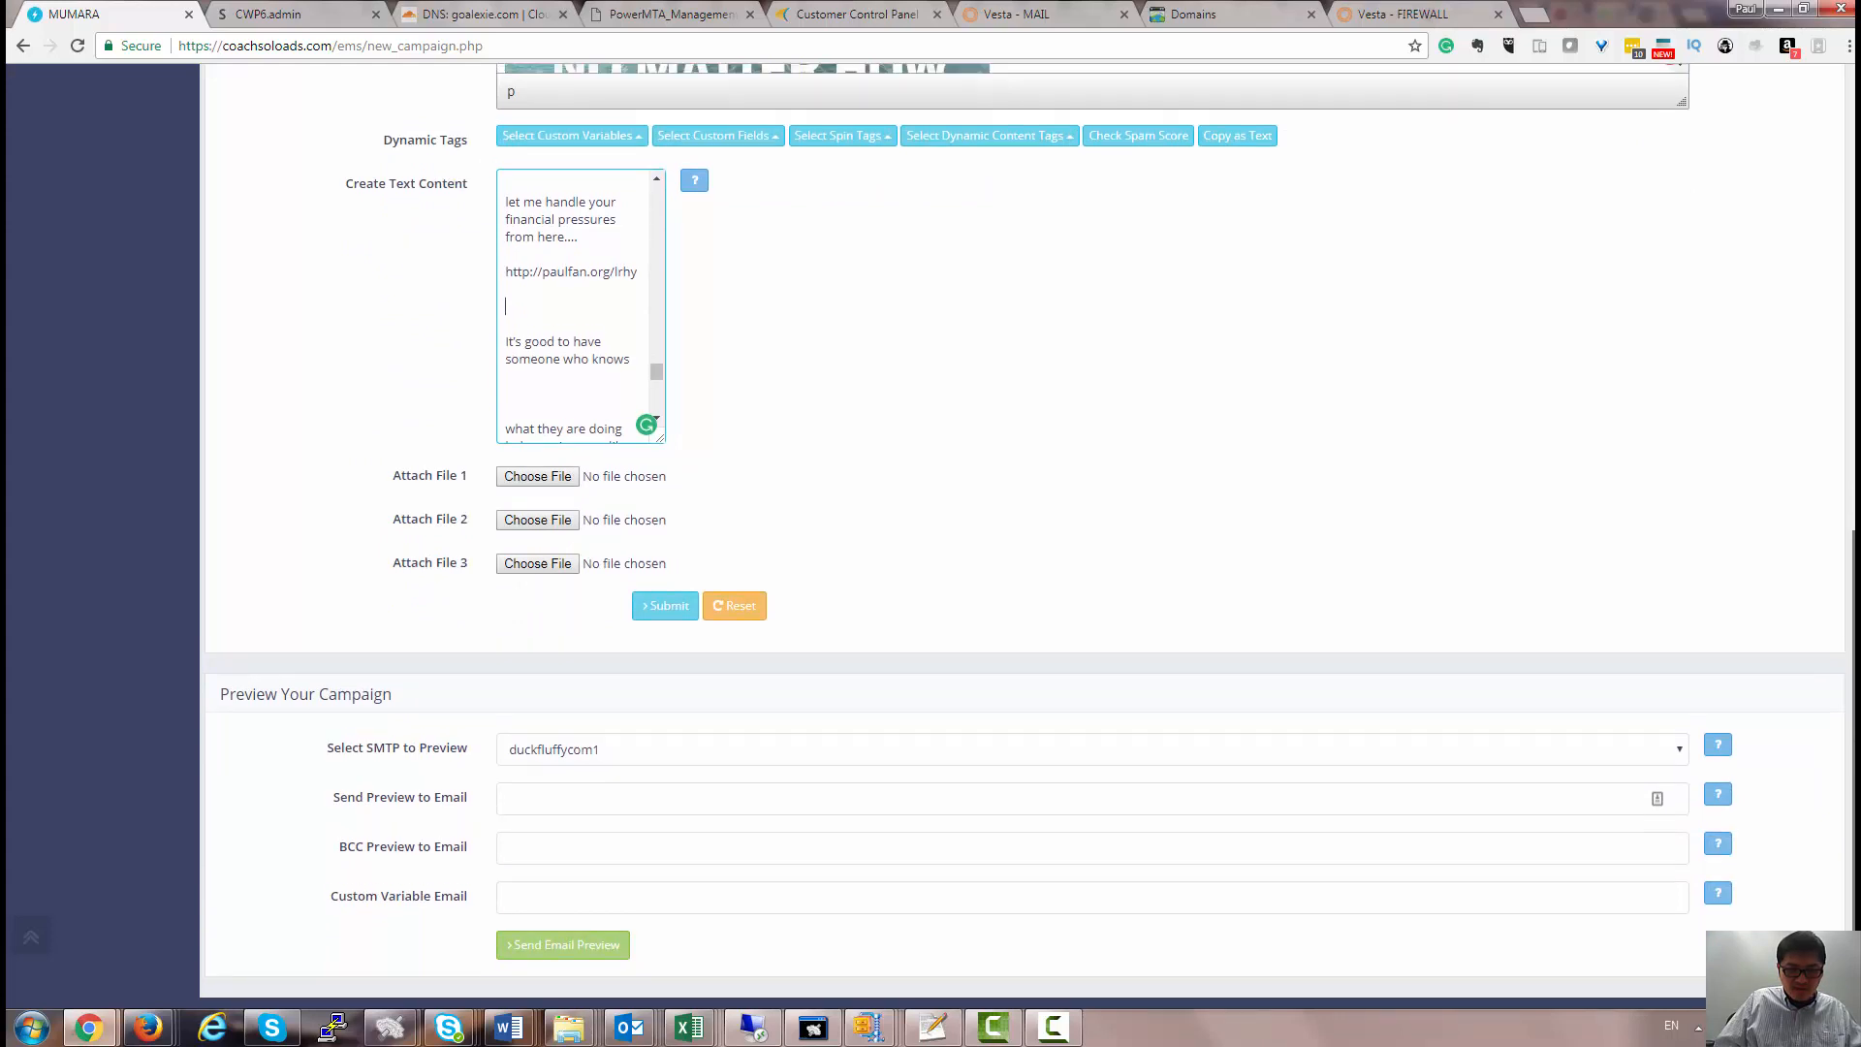
scroll(1024, 535, up, 3)
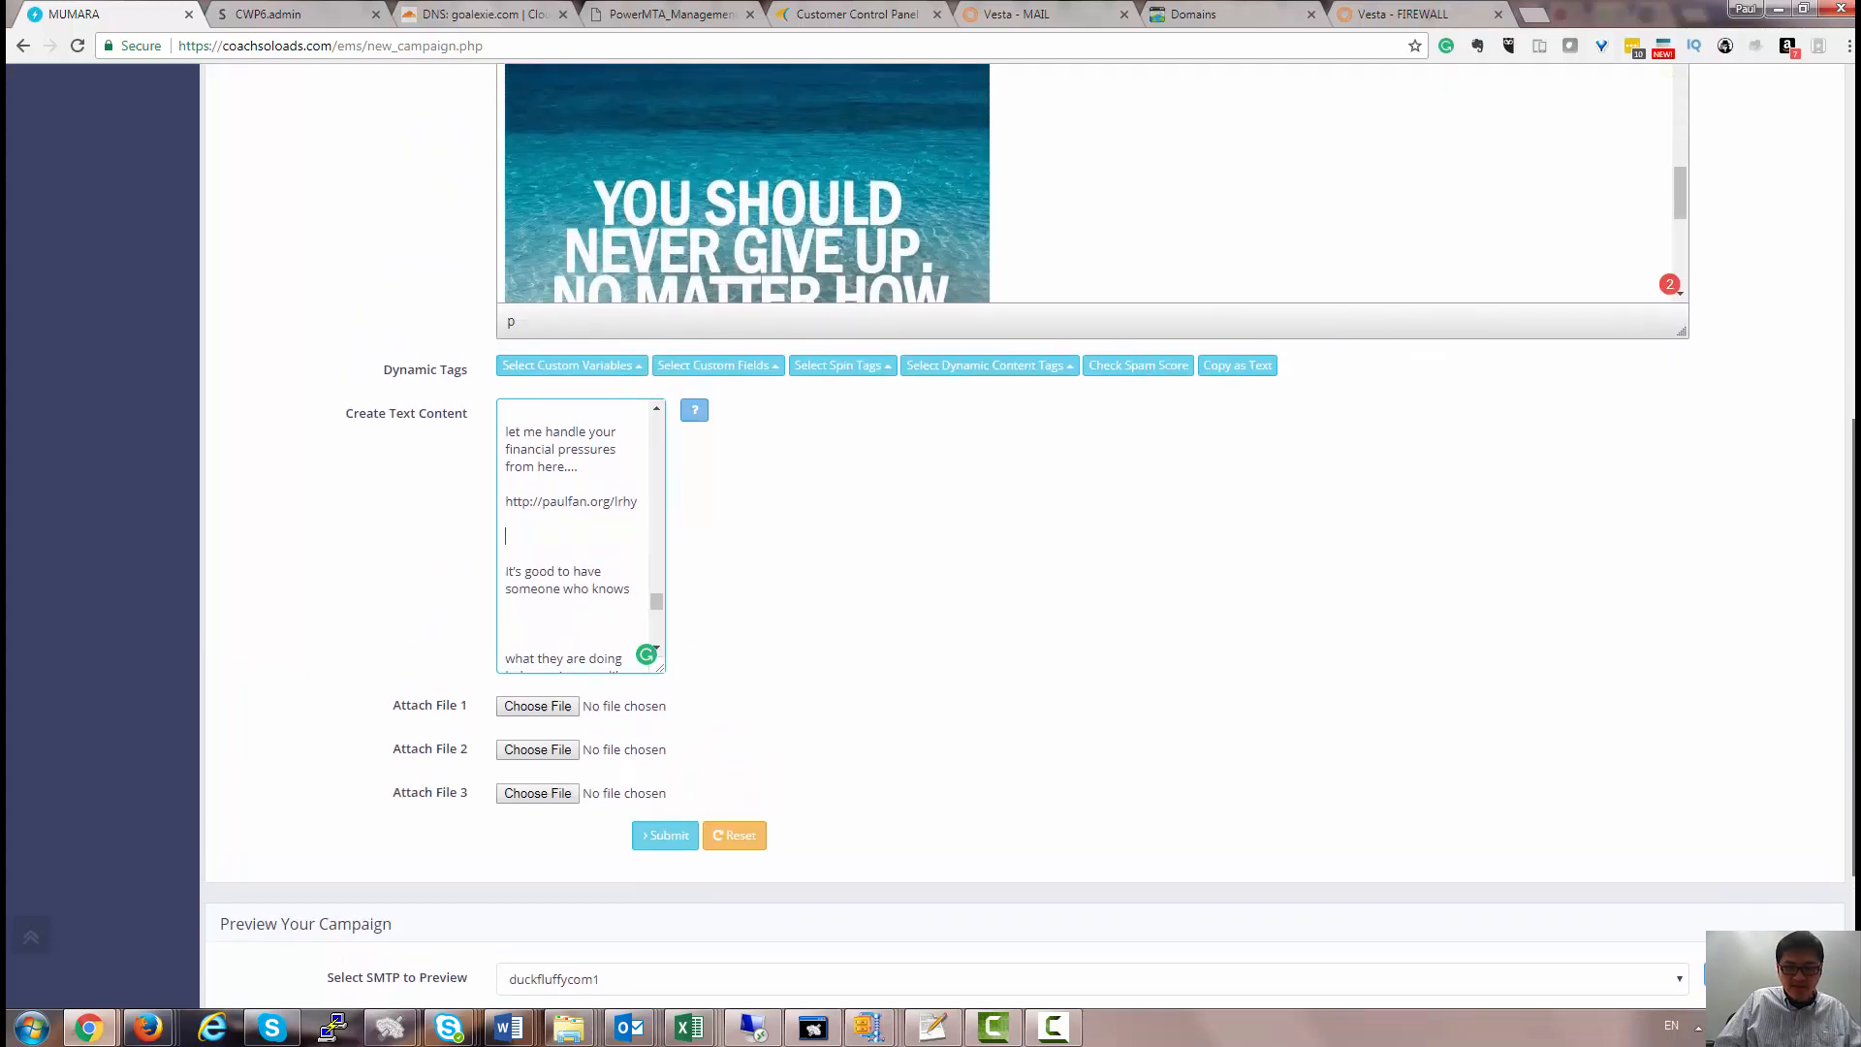
drag(1851, 637, 1774, 789)
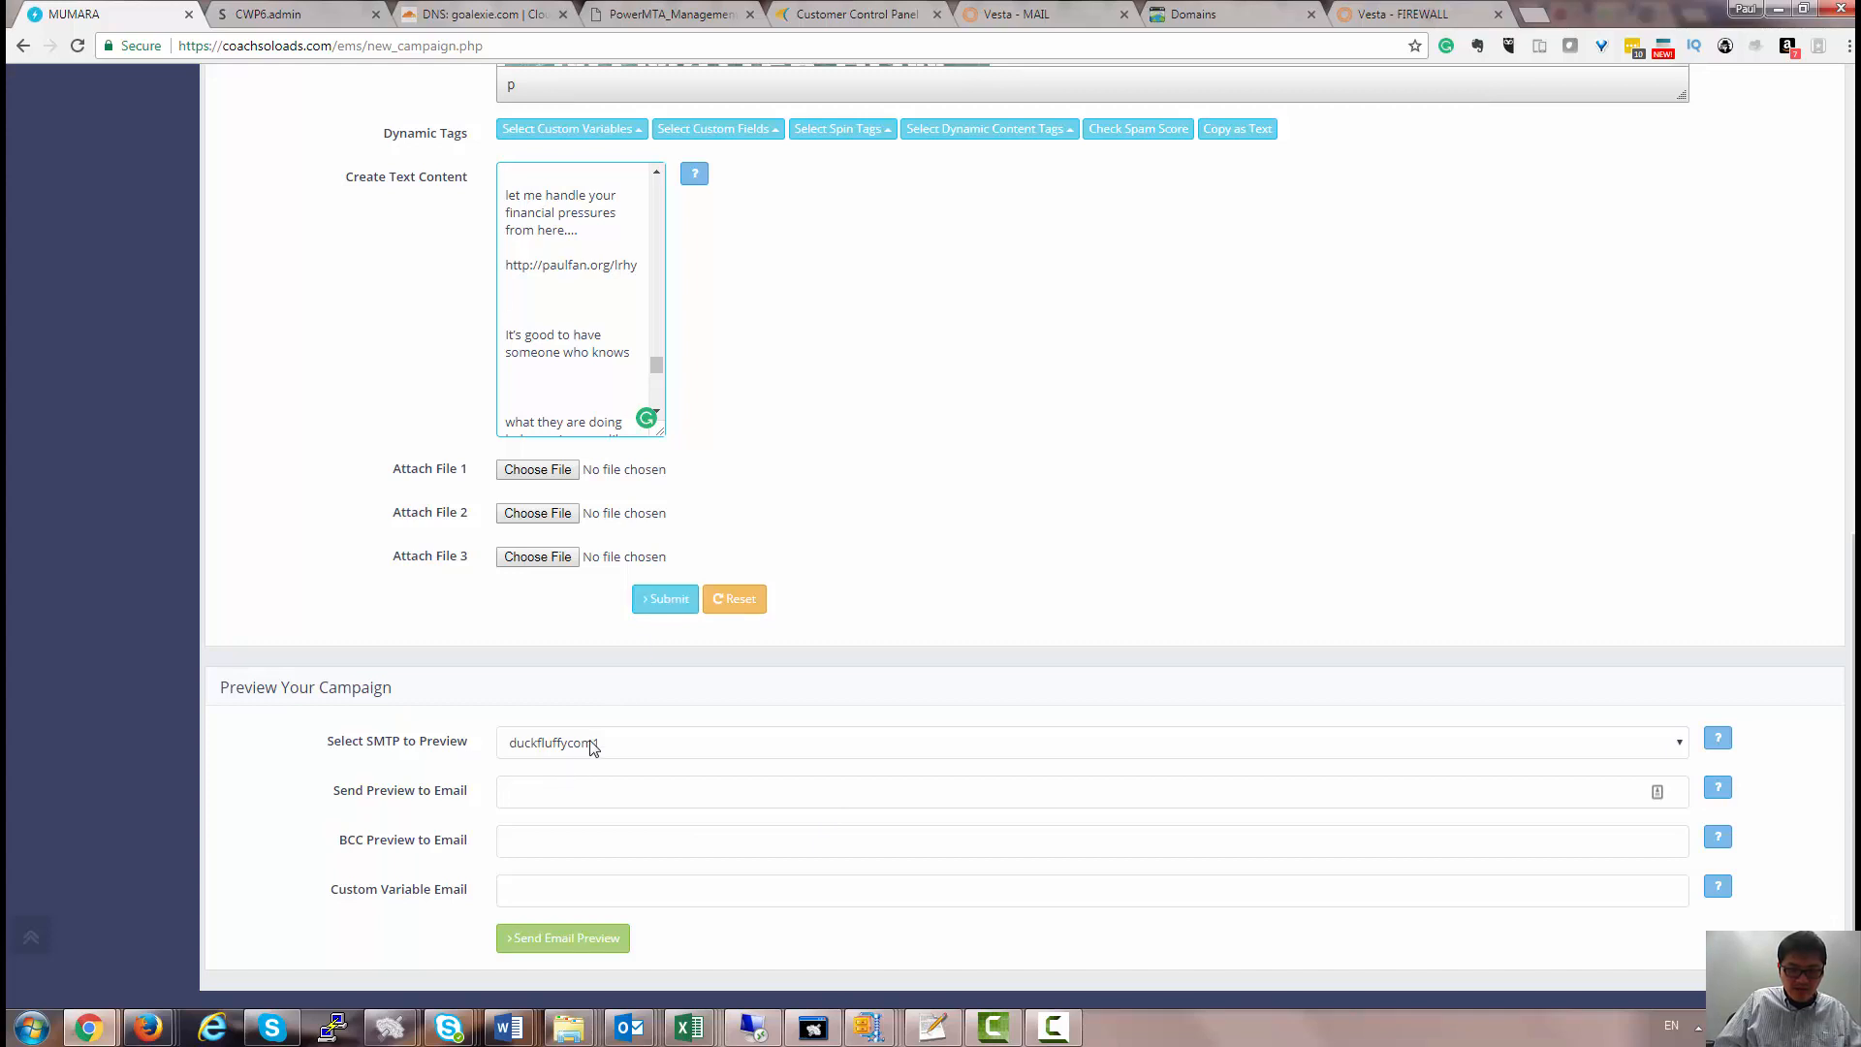
click(552, 787)
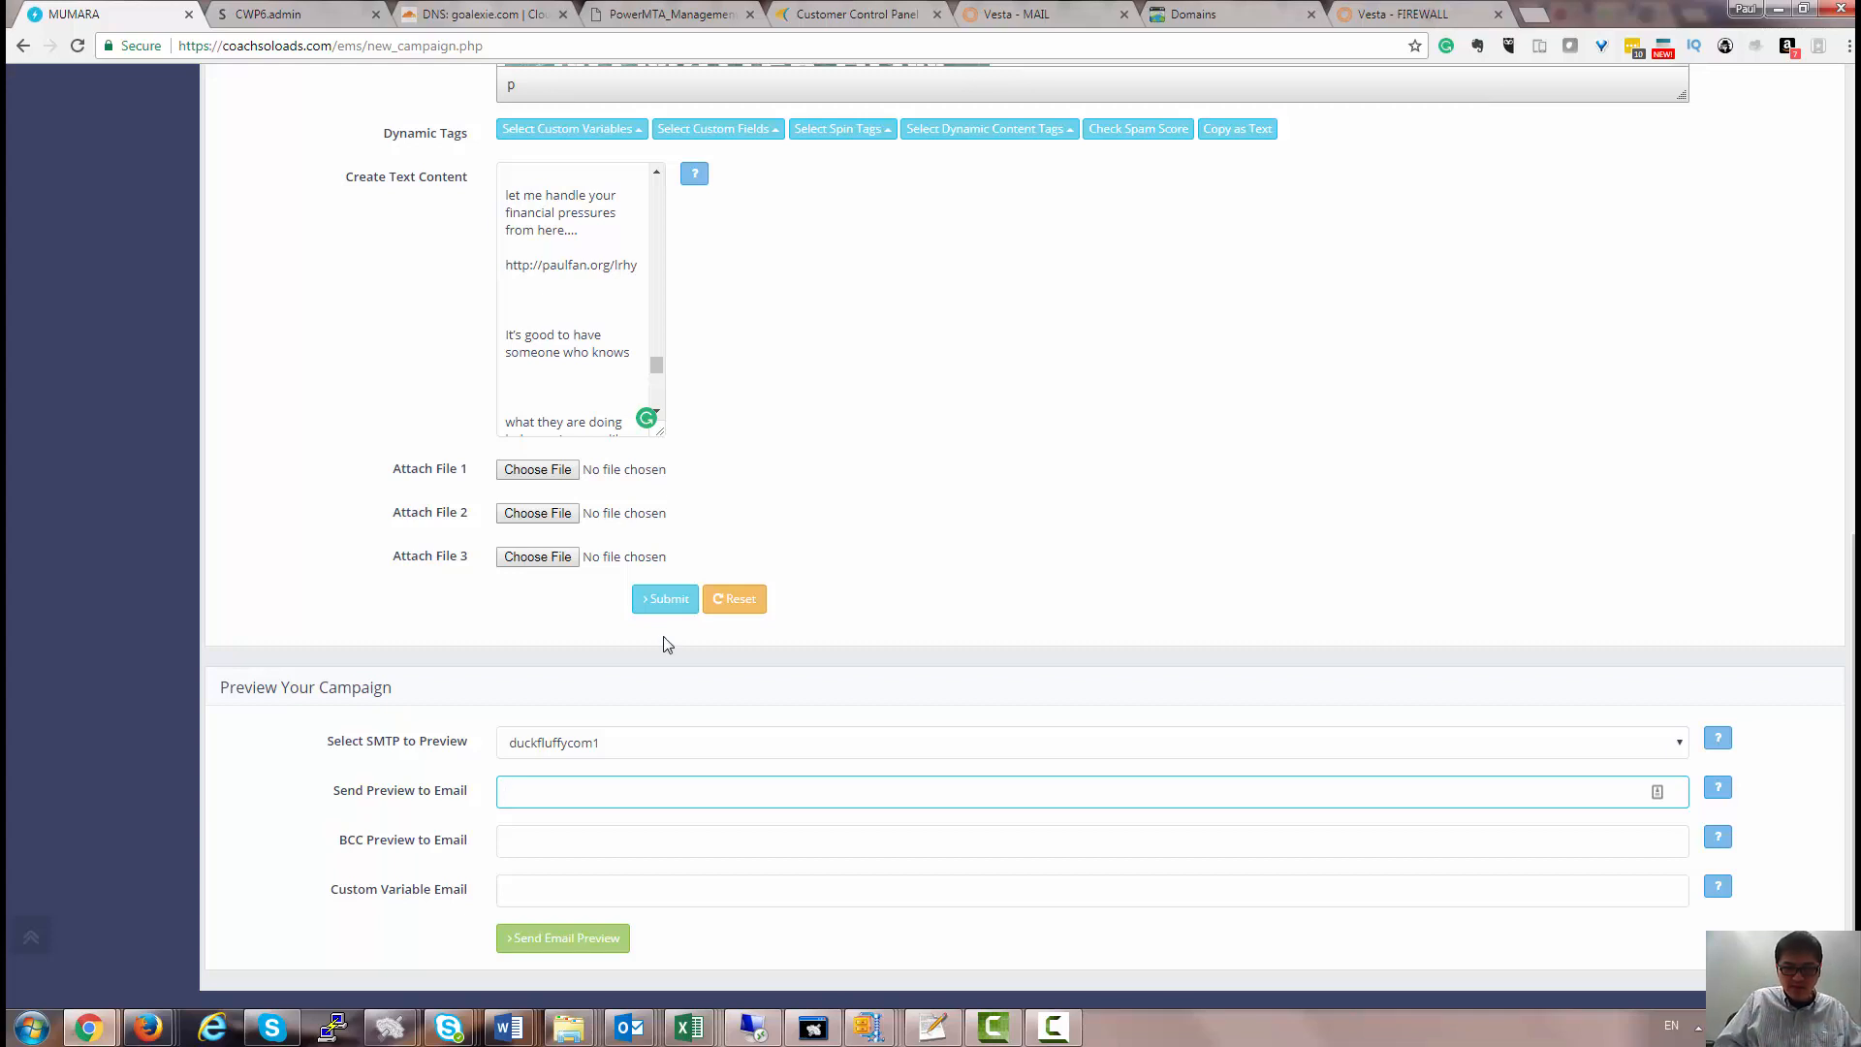
click(671, 608)
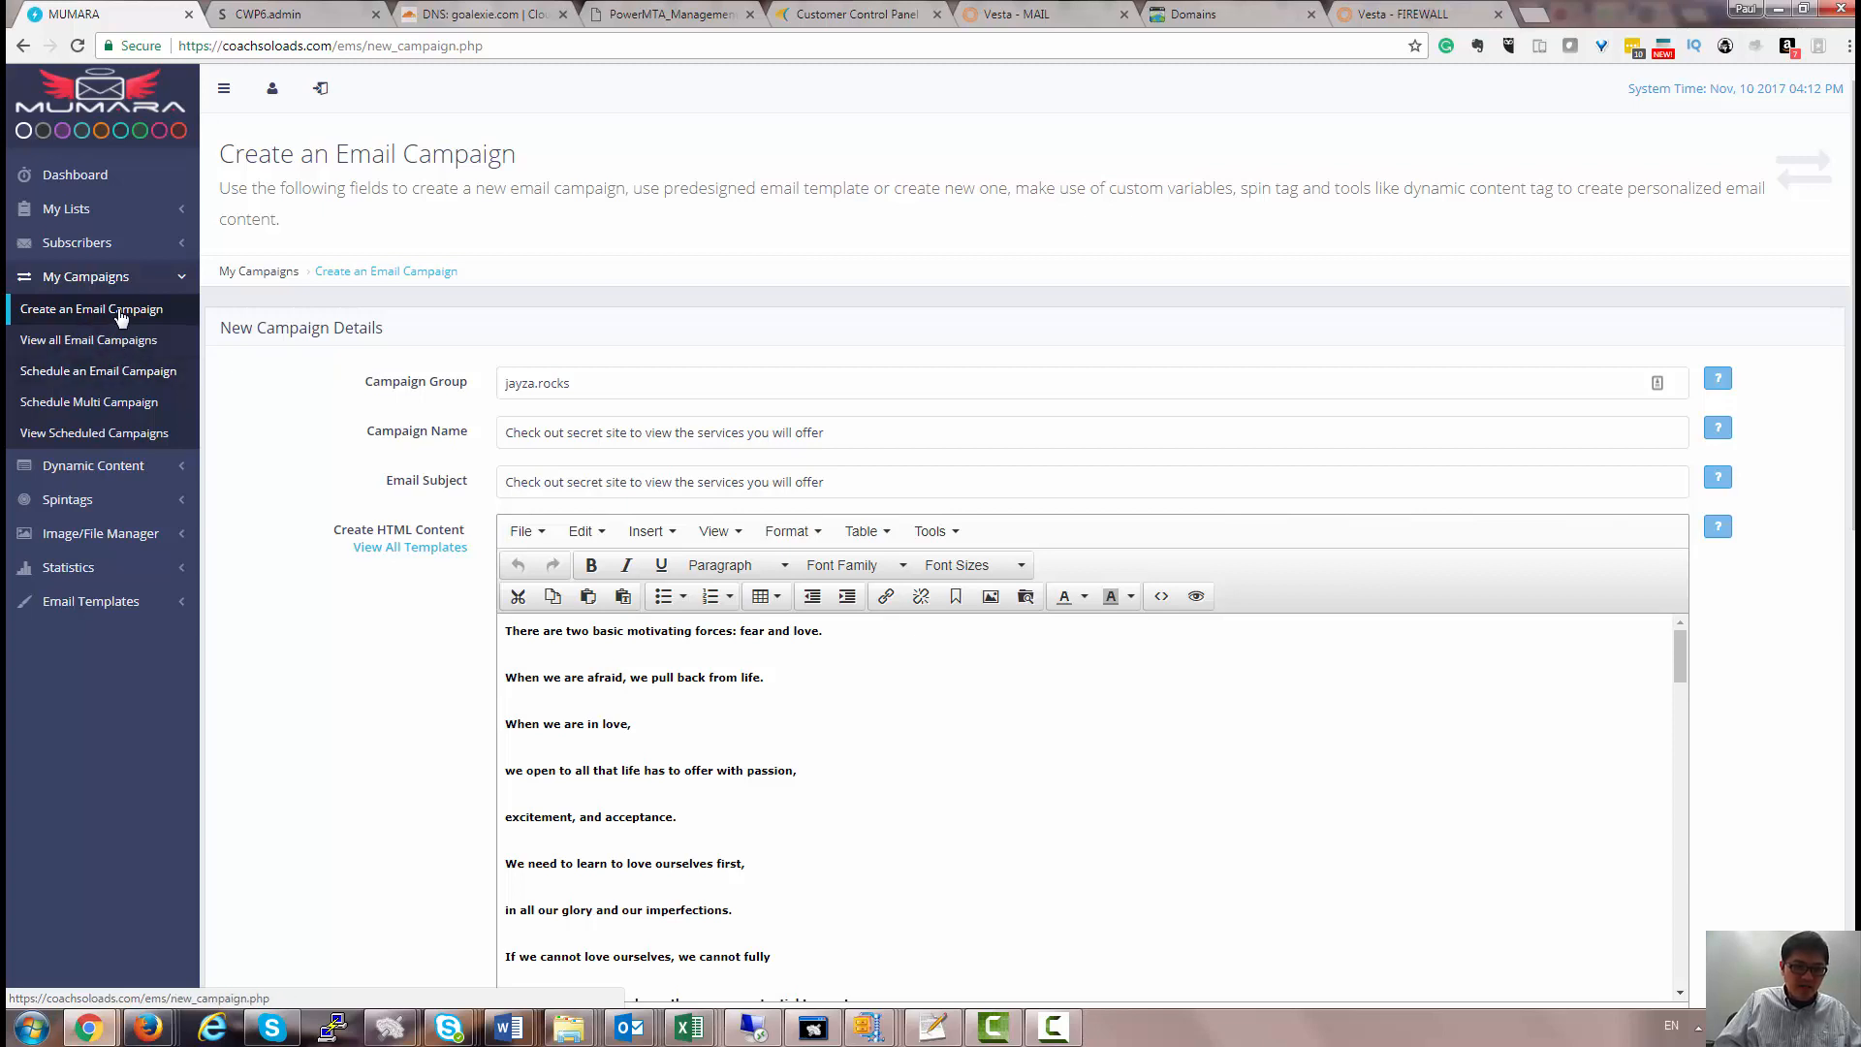
click(91, 376)
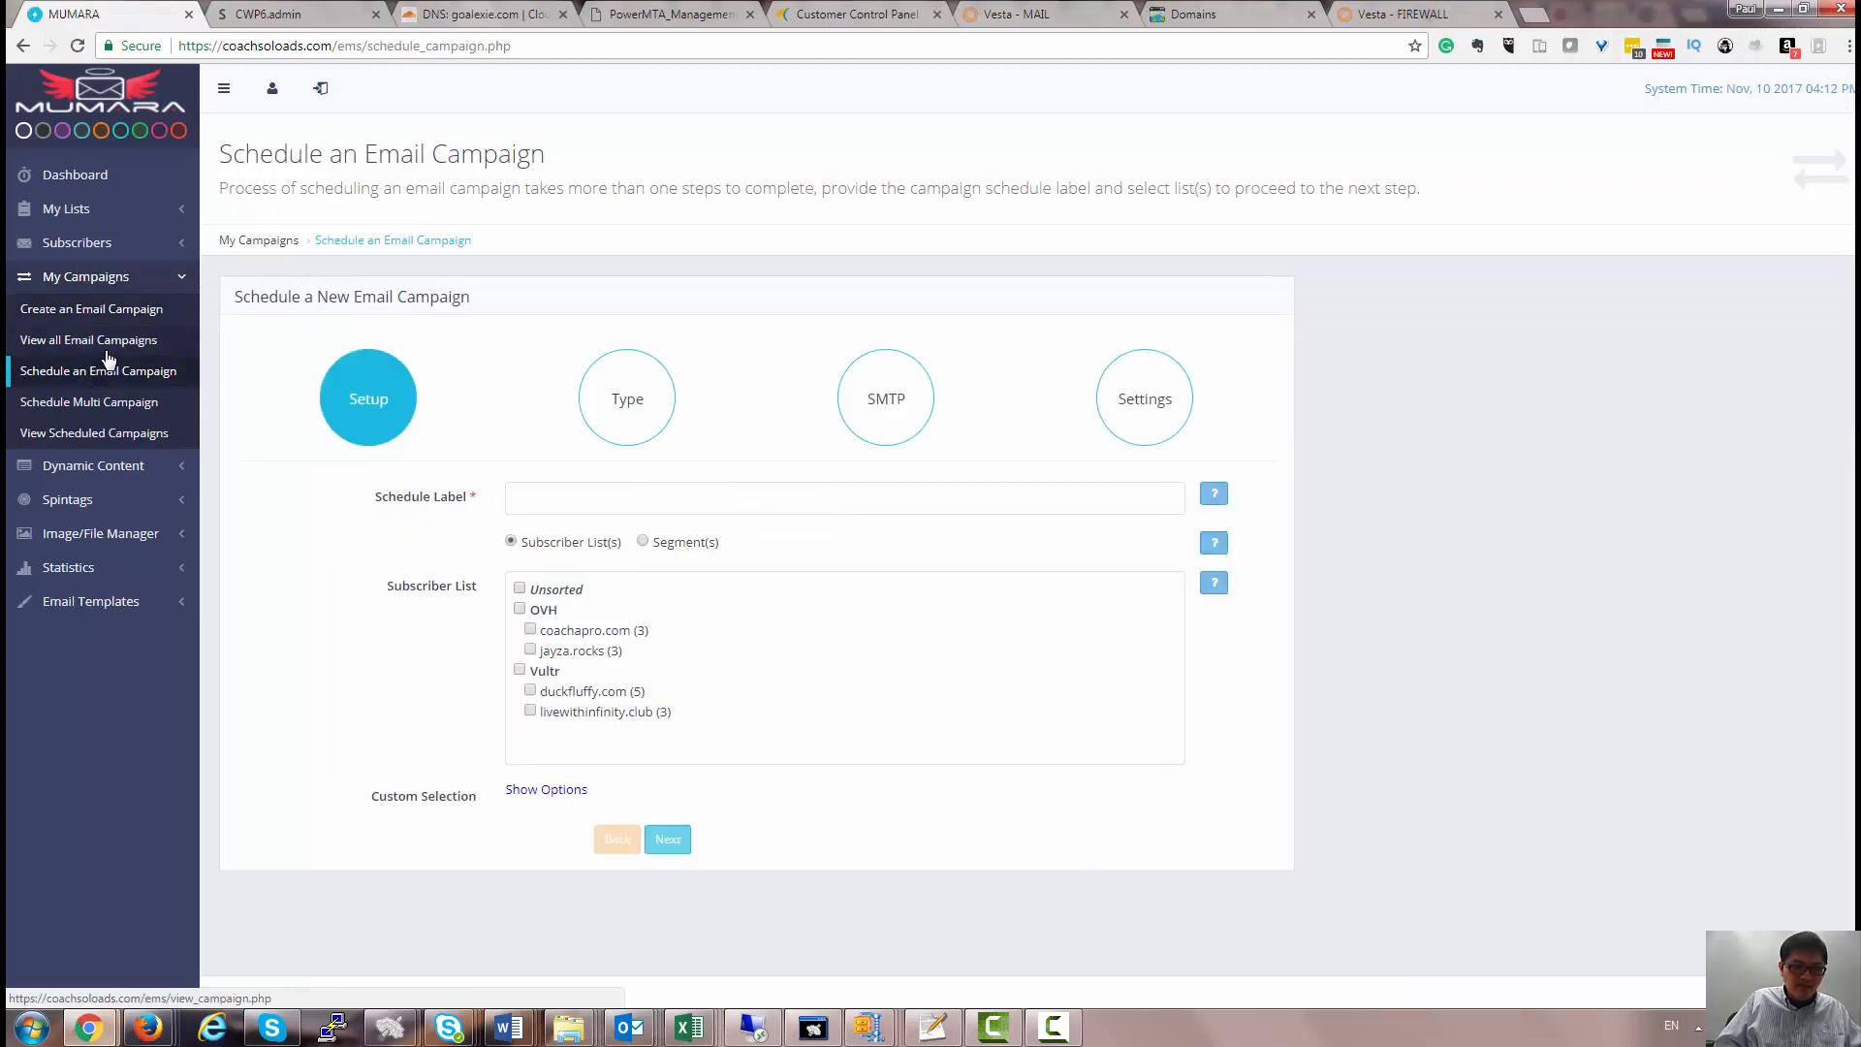
click(108, 342)
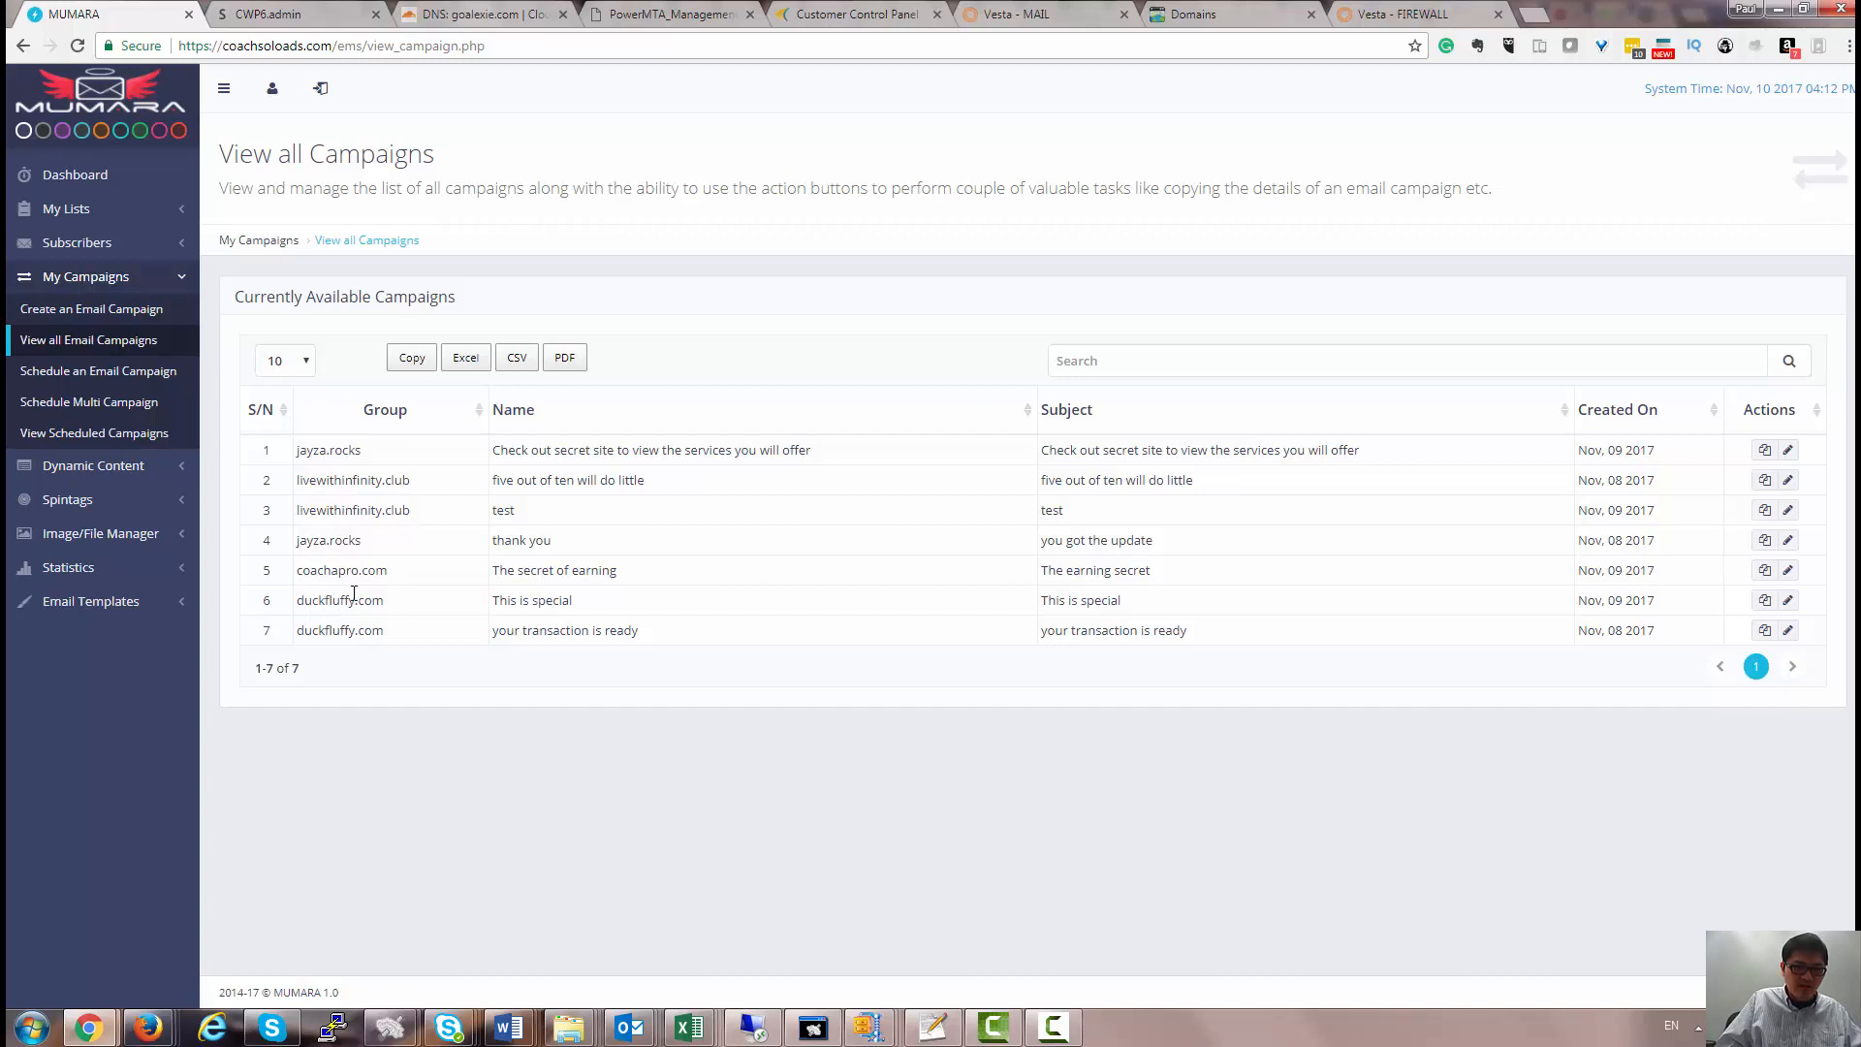
Start scheduling an email campaign with the schedule label jayza.rocks and the jayza.rocks subscriber list.
click(101, 381)
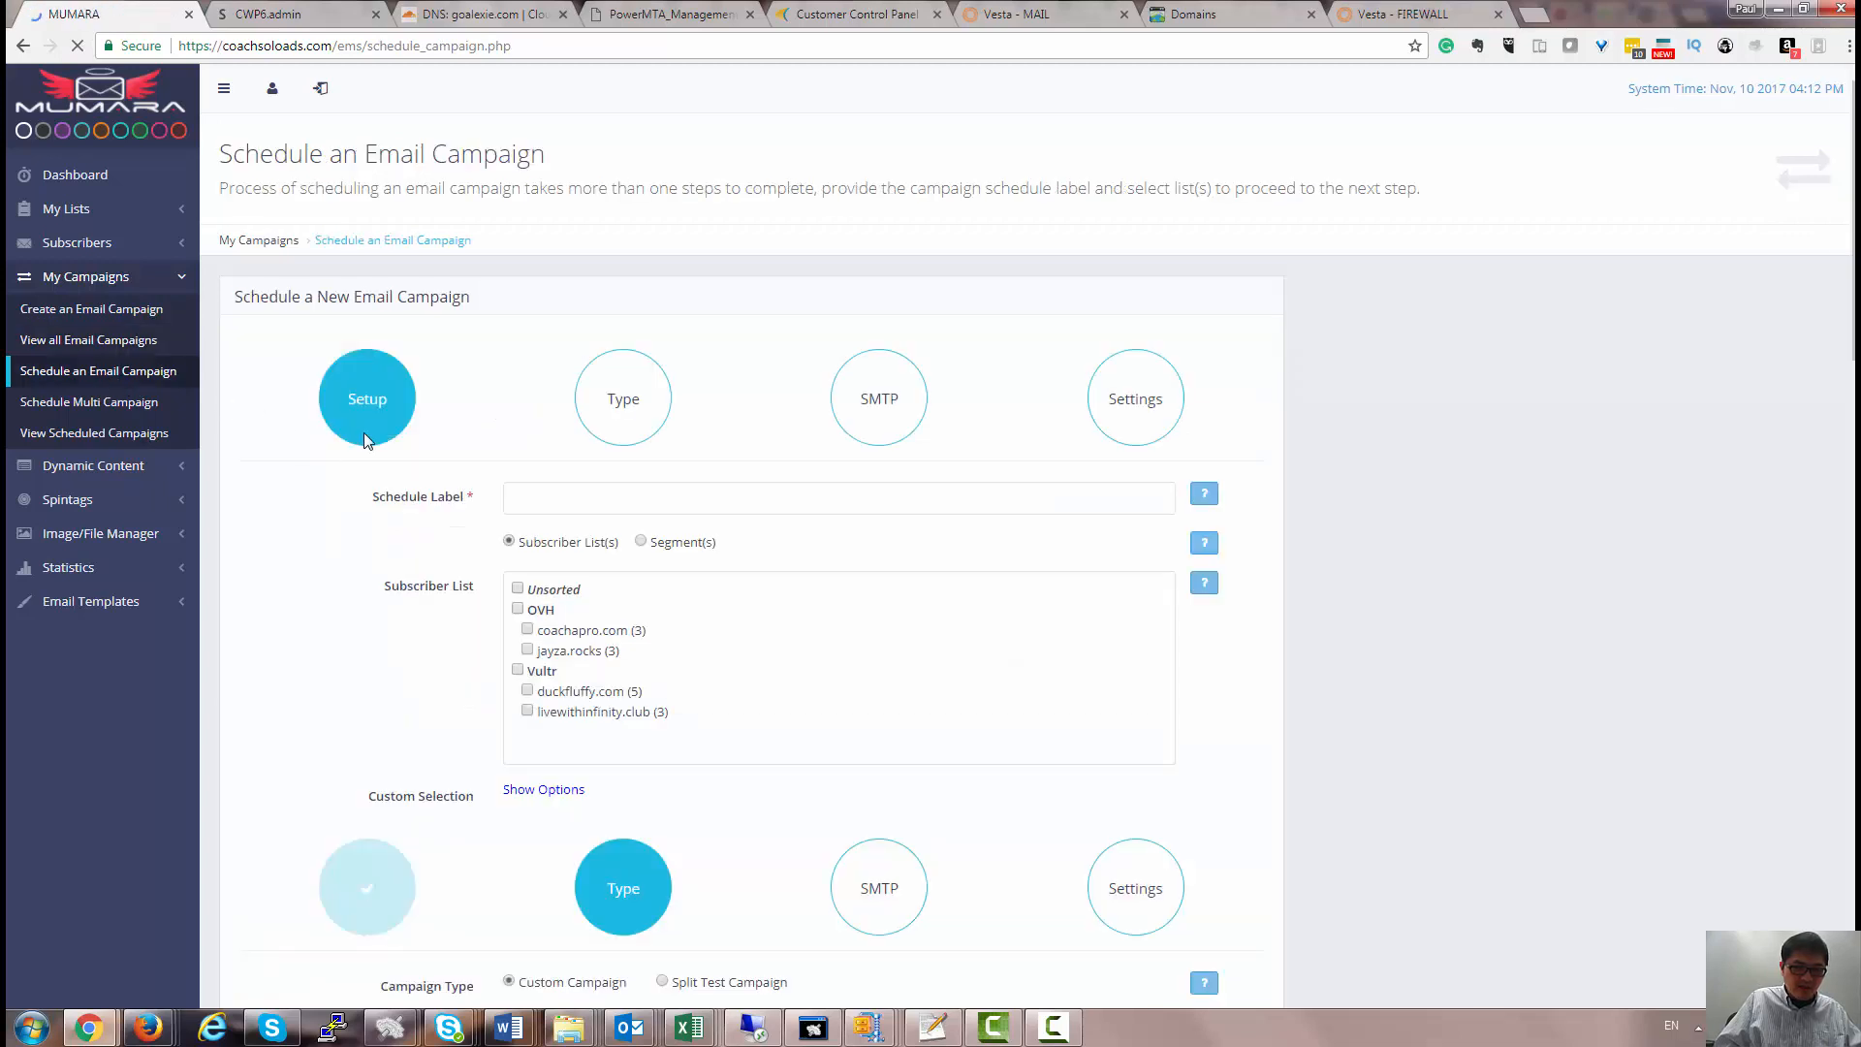
click(561, 502)
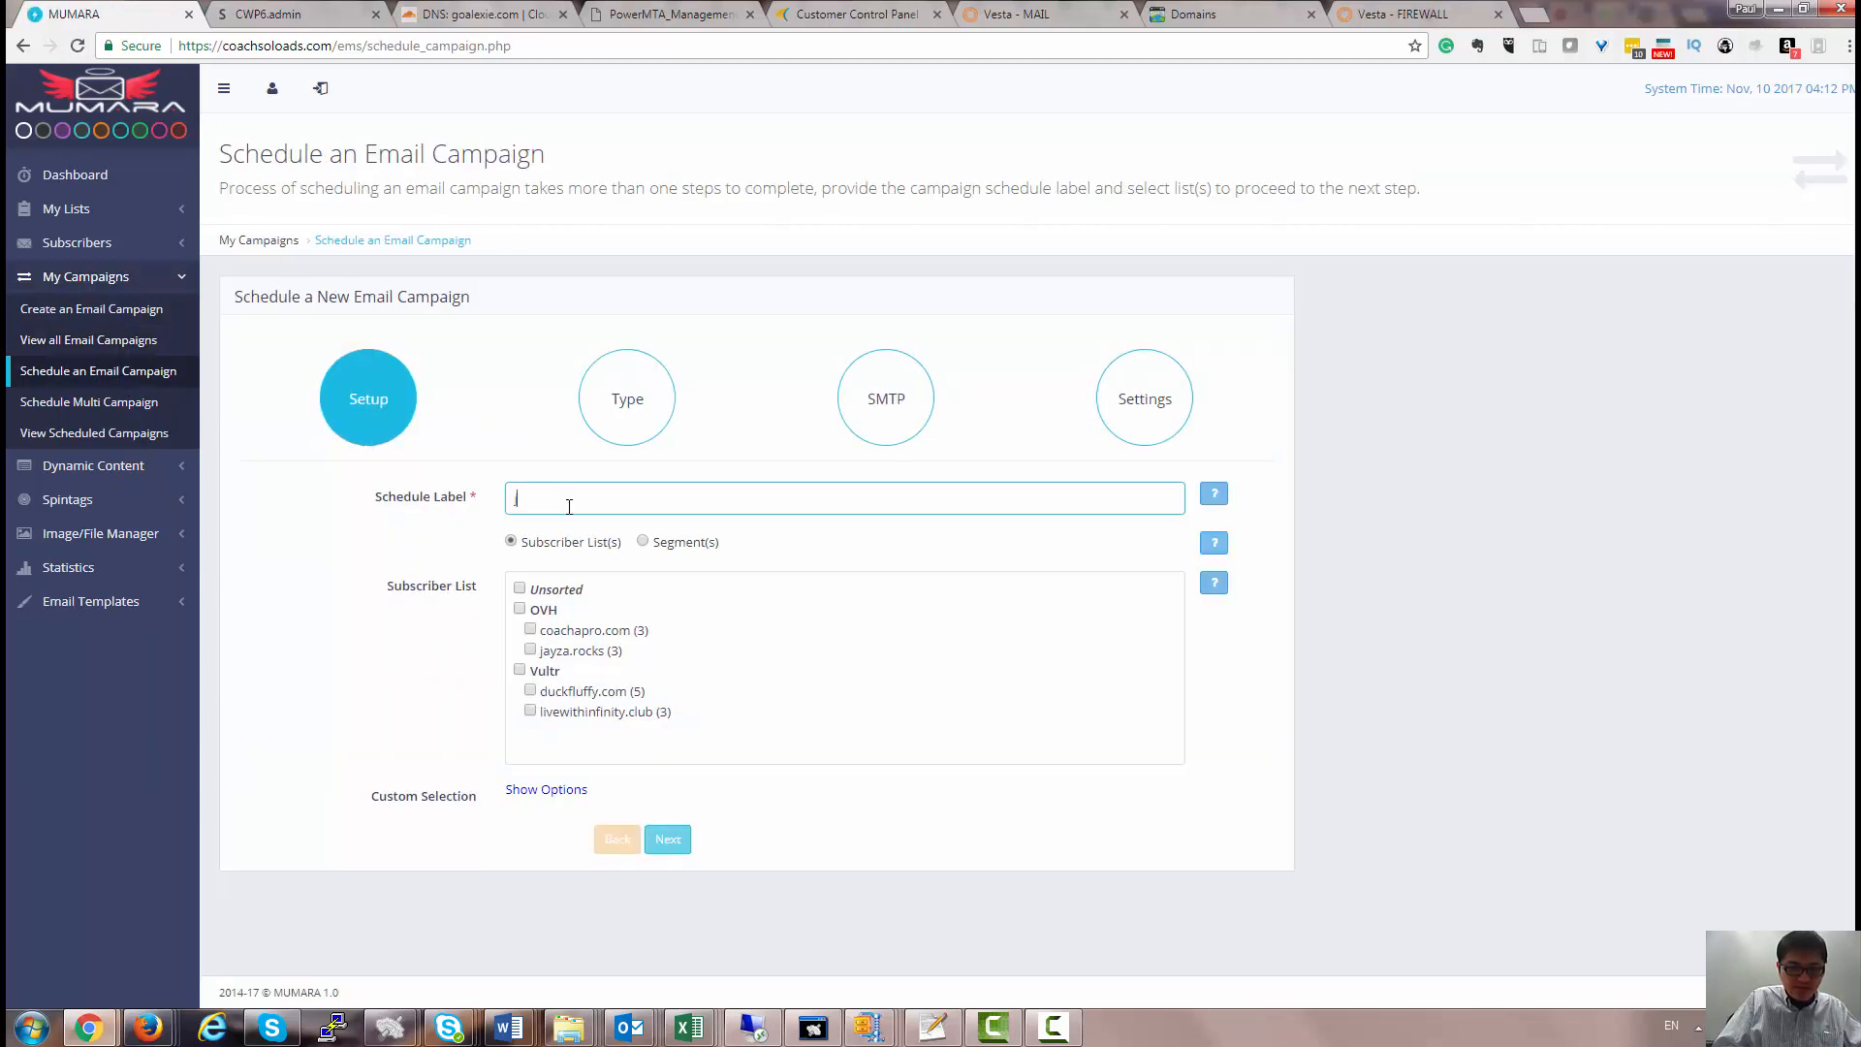
text(jayza.rocks)
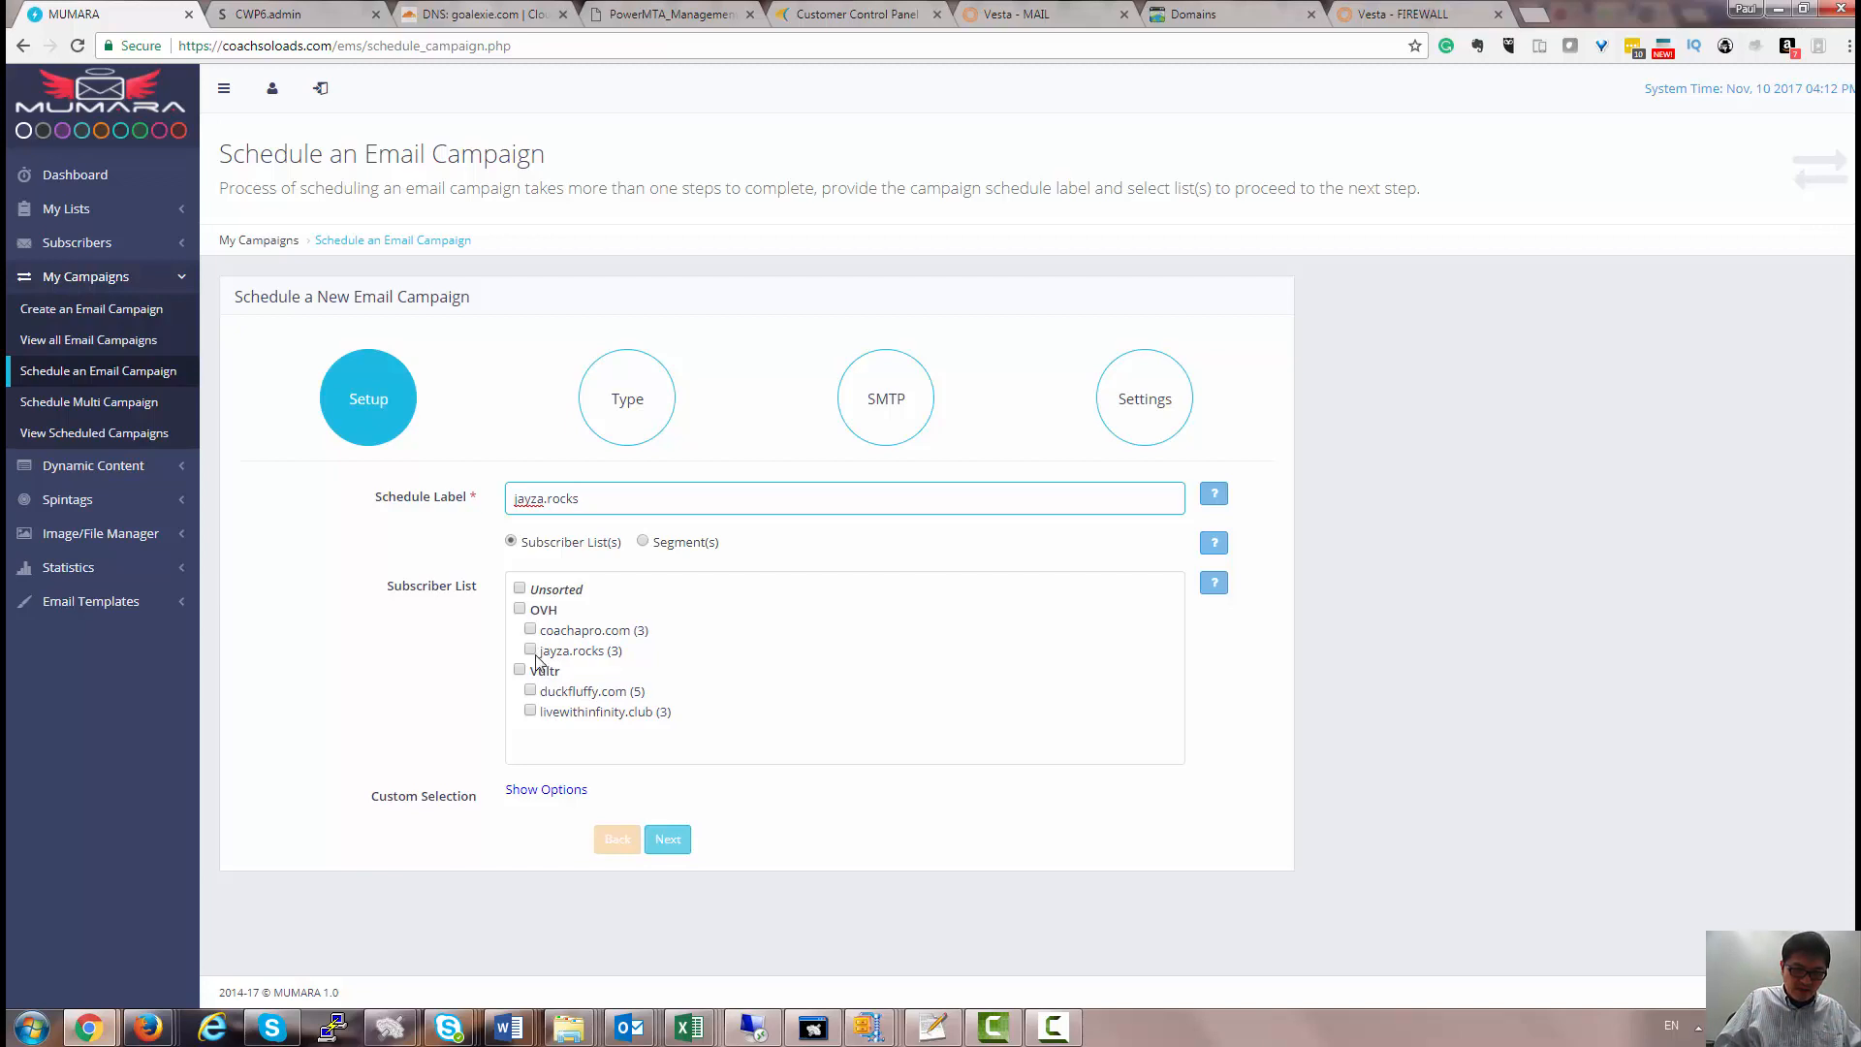
click(531, 650)
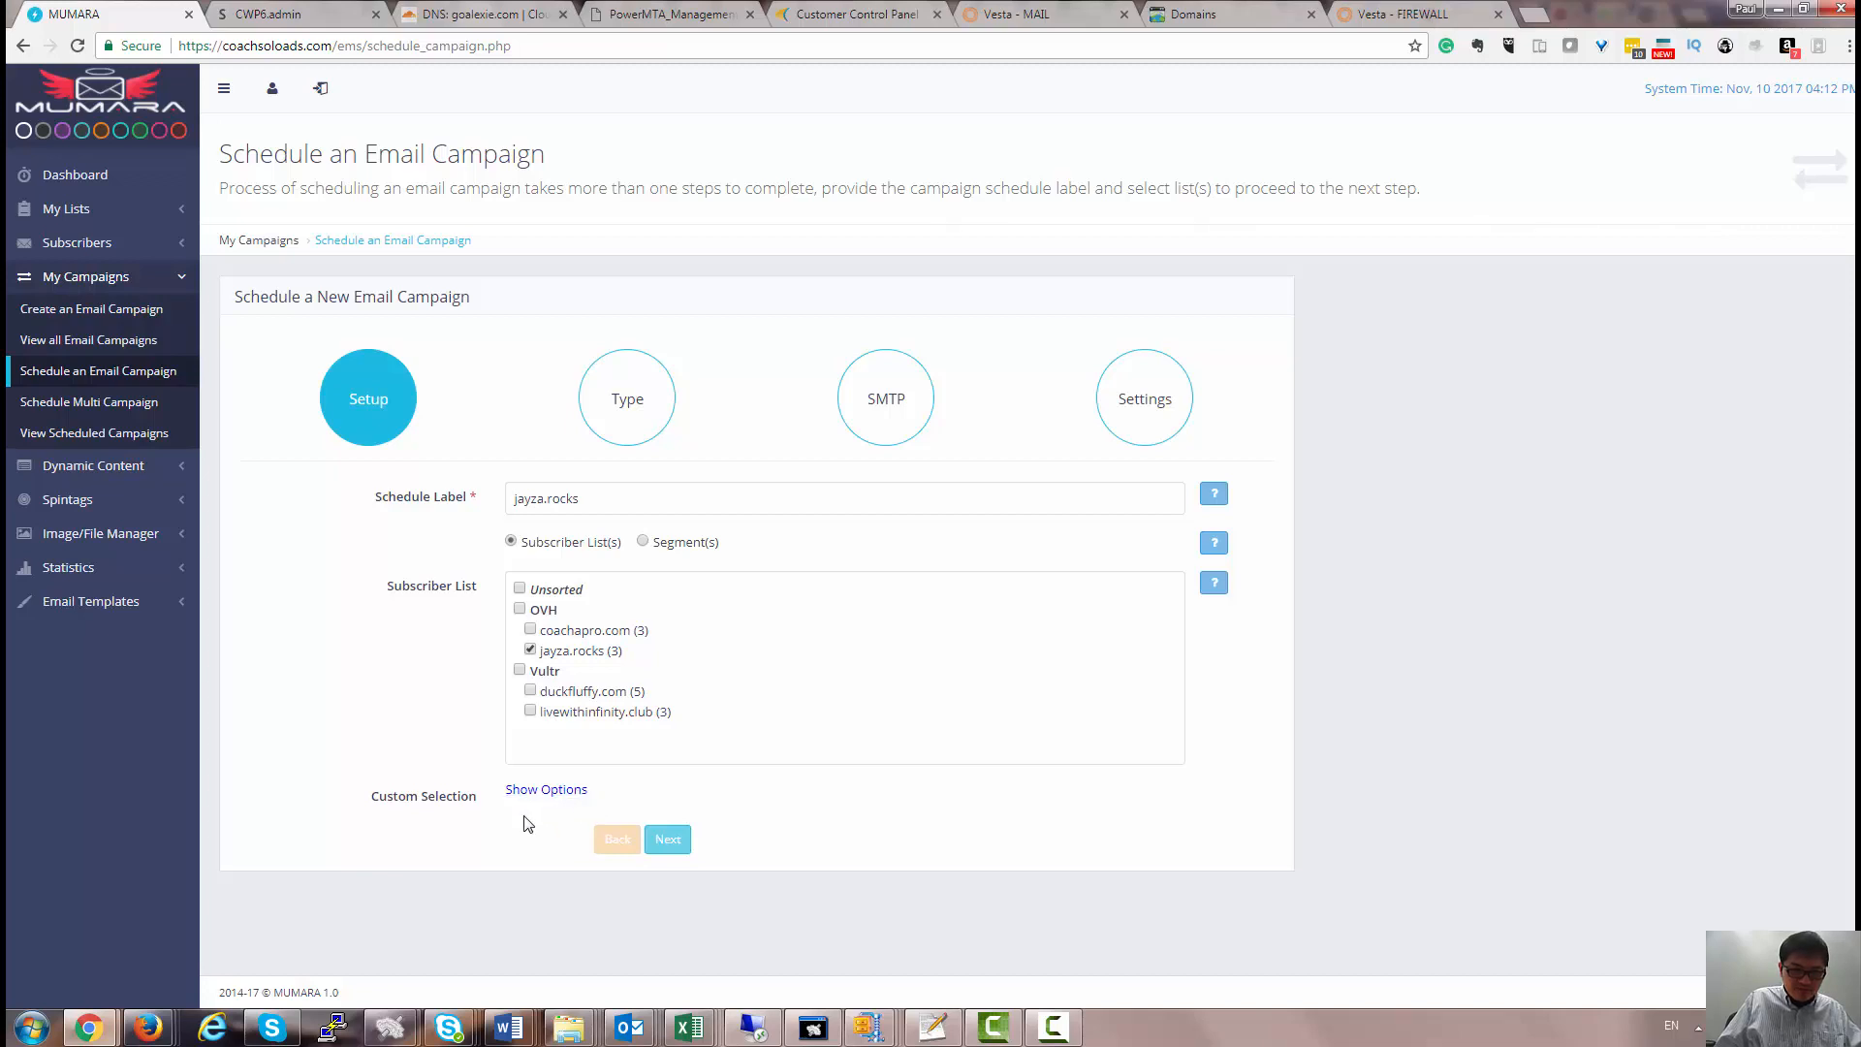
Show the custom selection options for the subscribers and examine the opener's country filter.
click(559, 796)
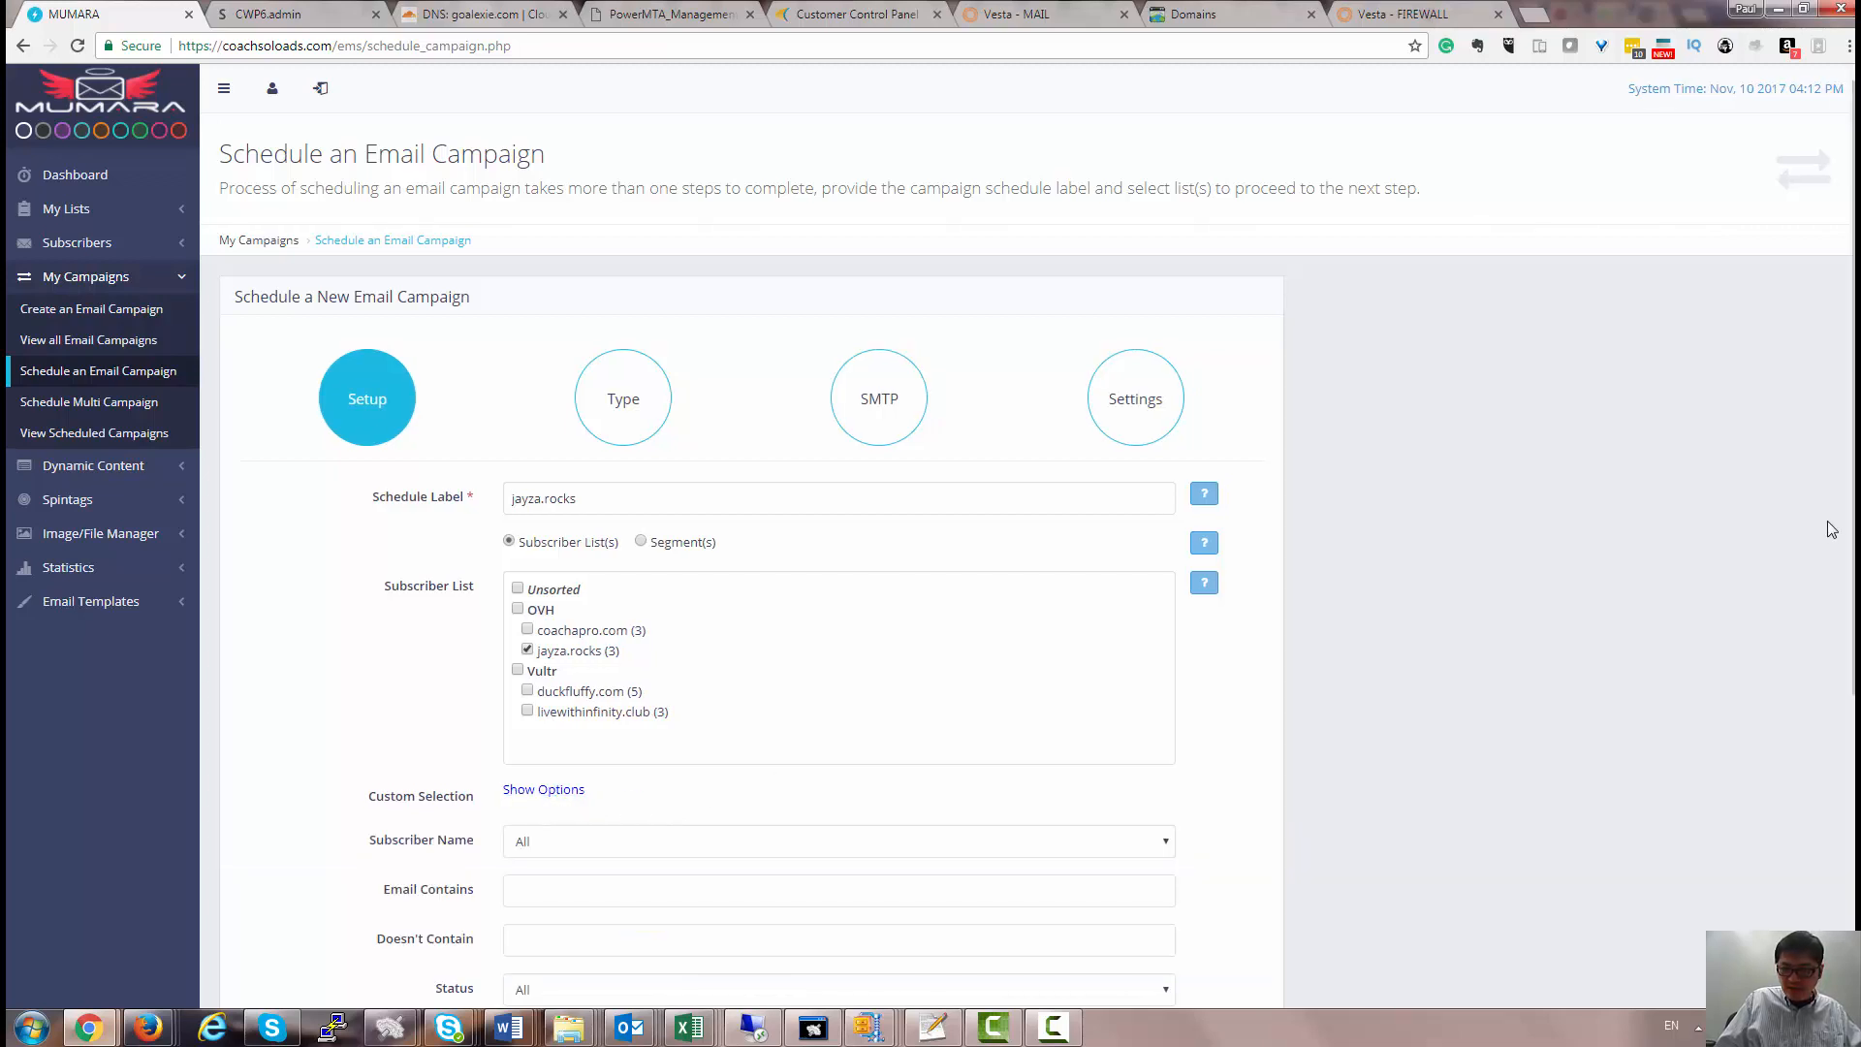
scroll(741, 533, down, 3)
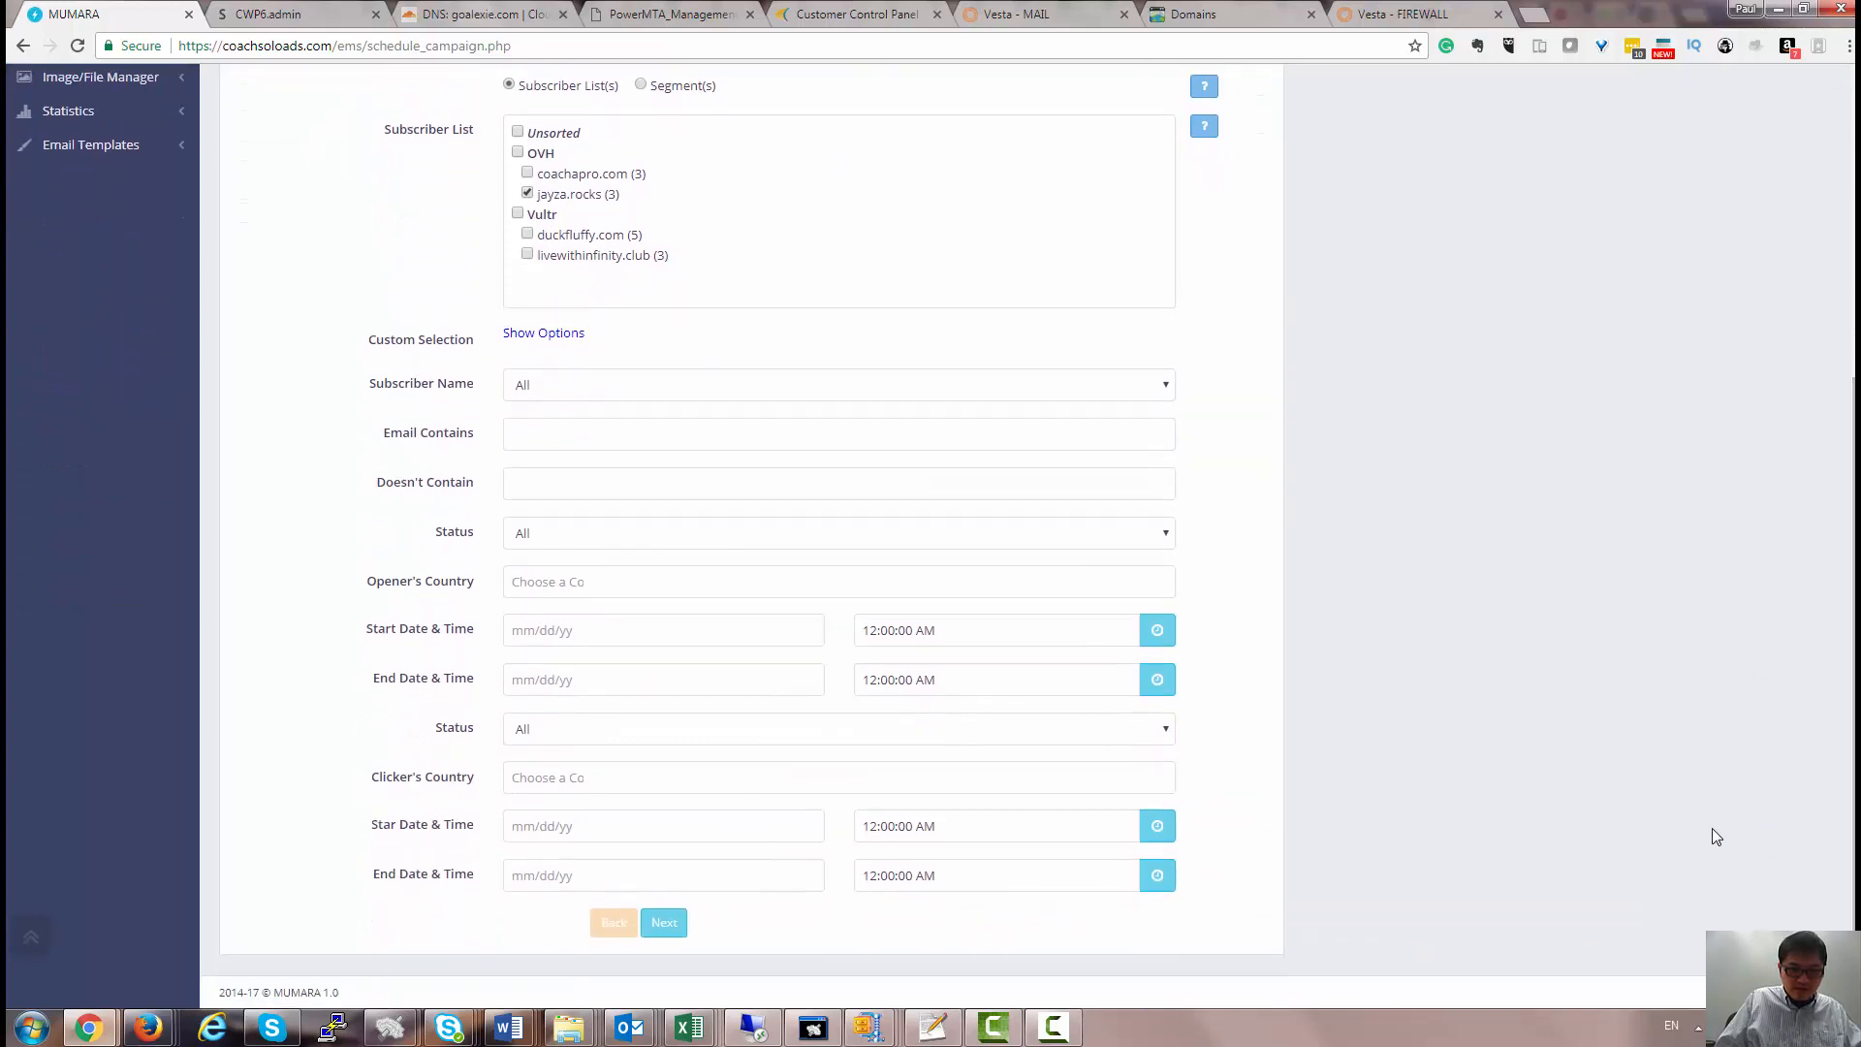
click(549, 583)
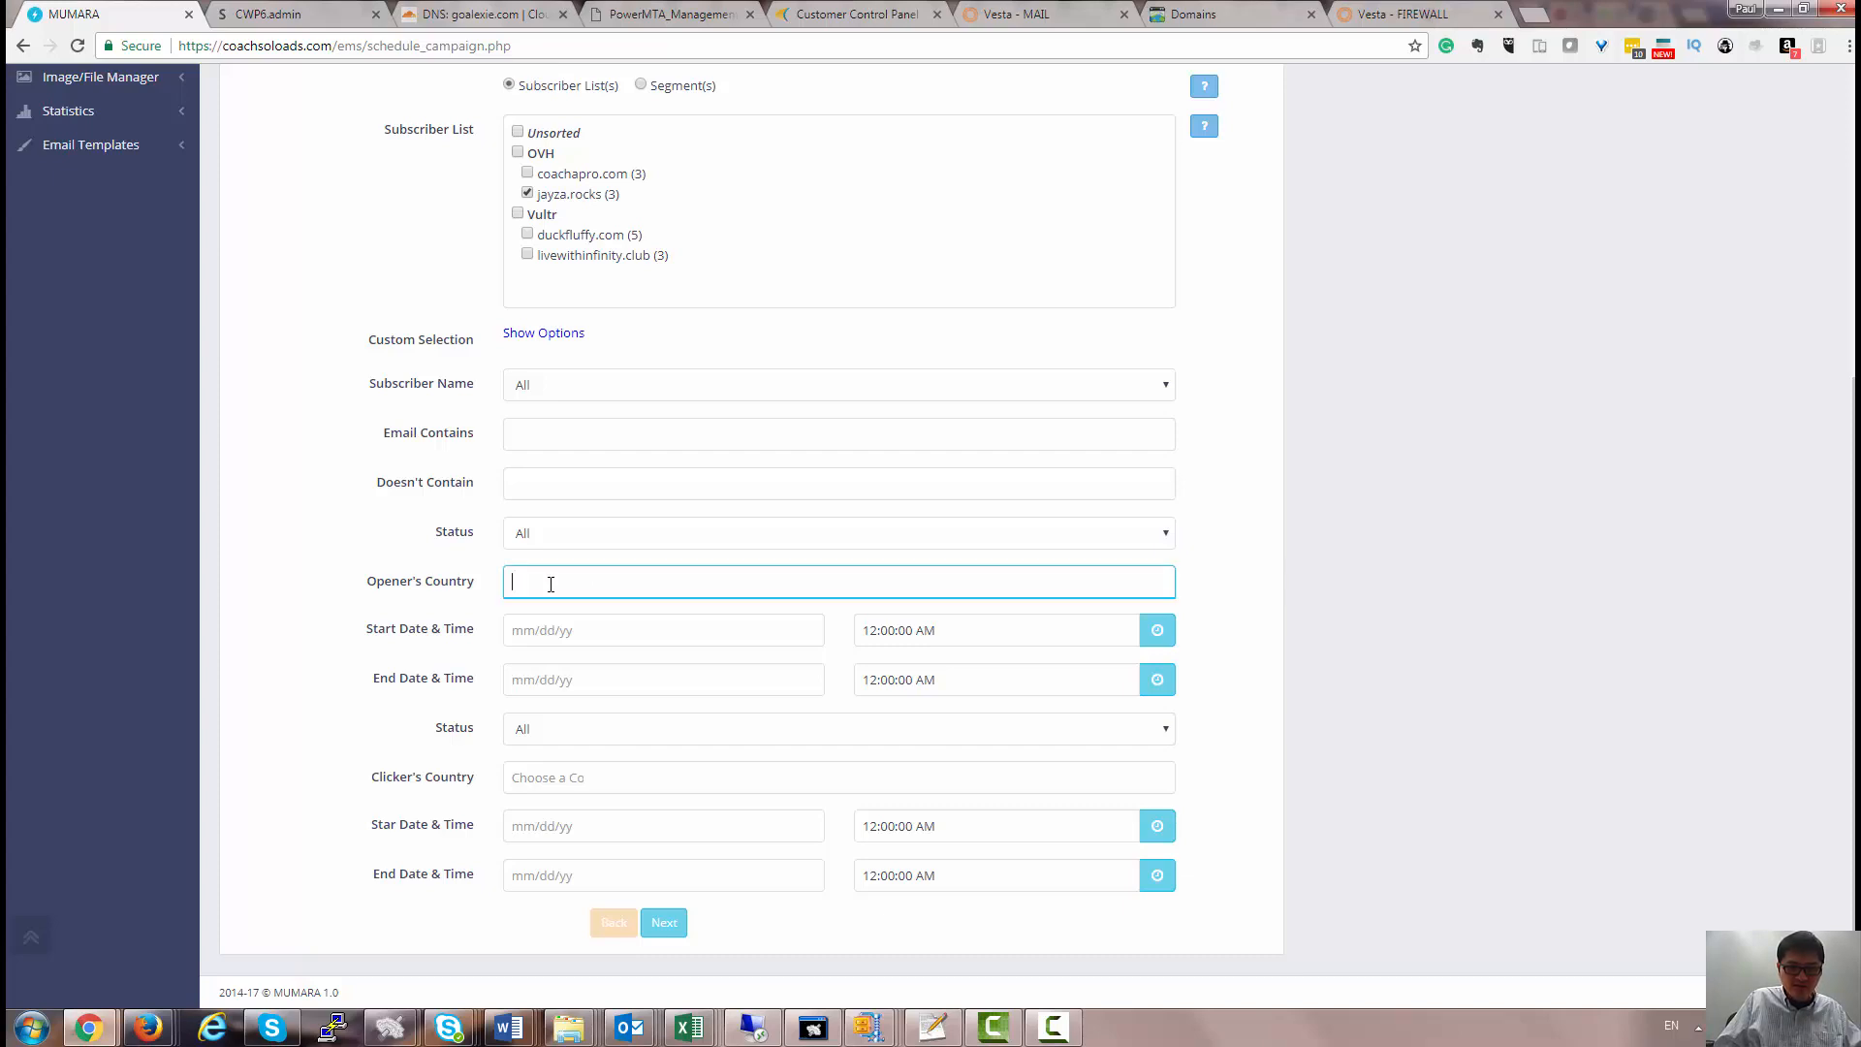
click(467, 591)
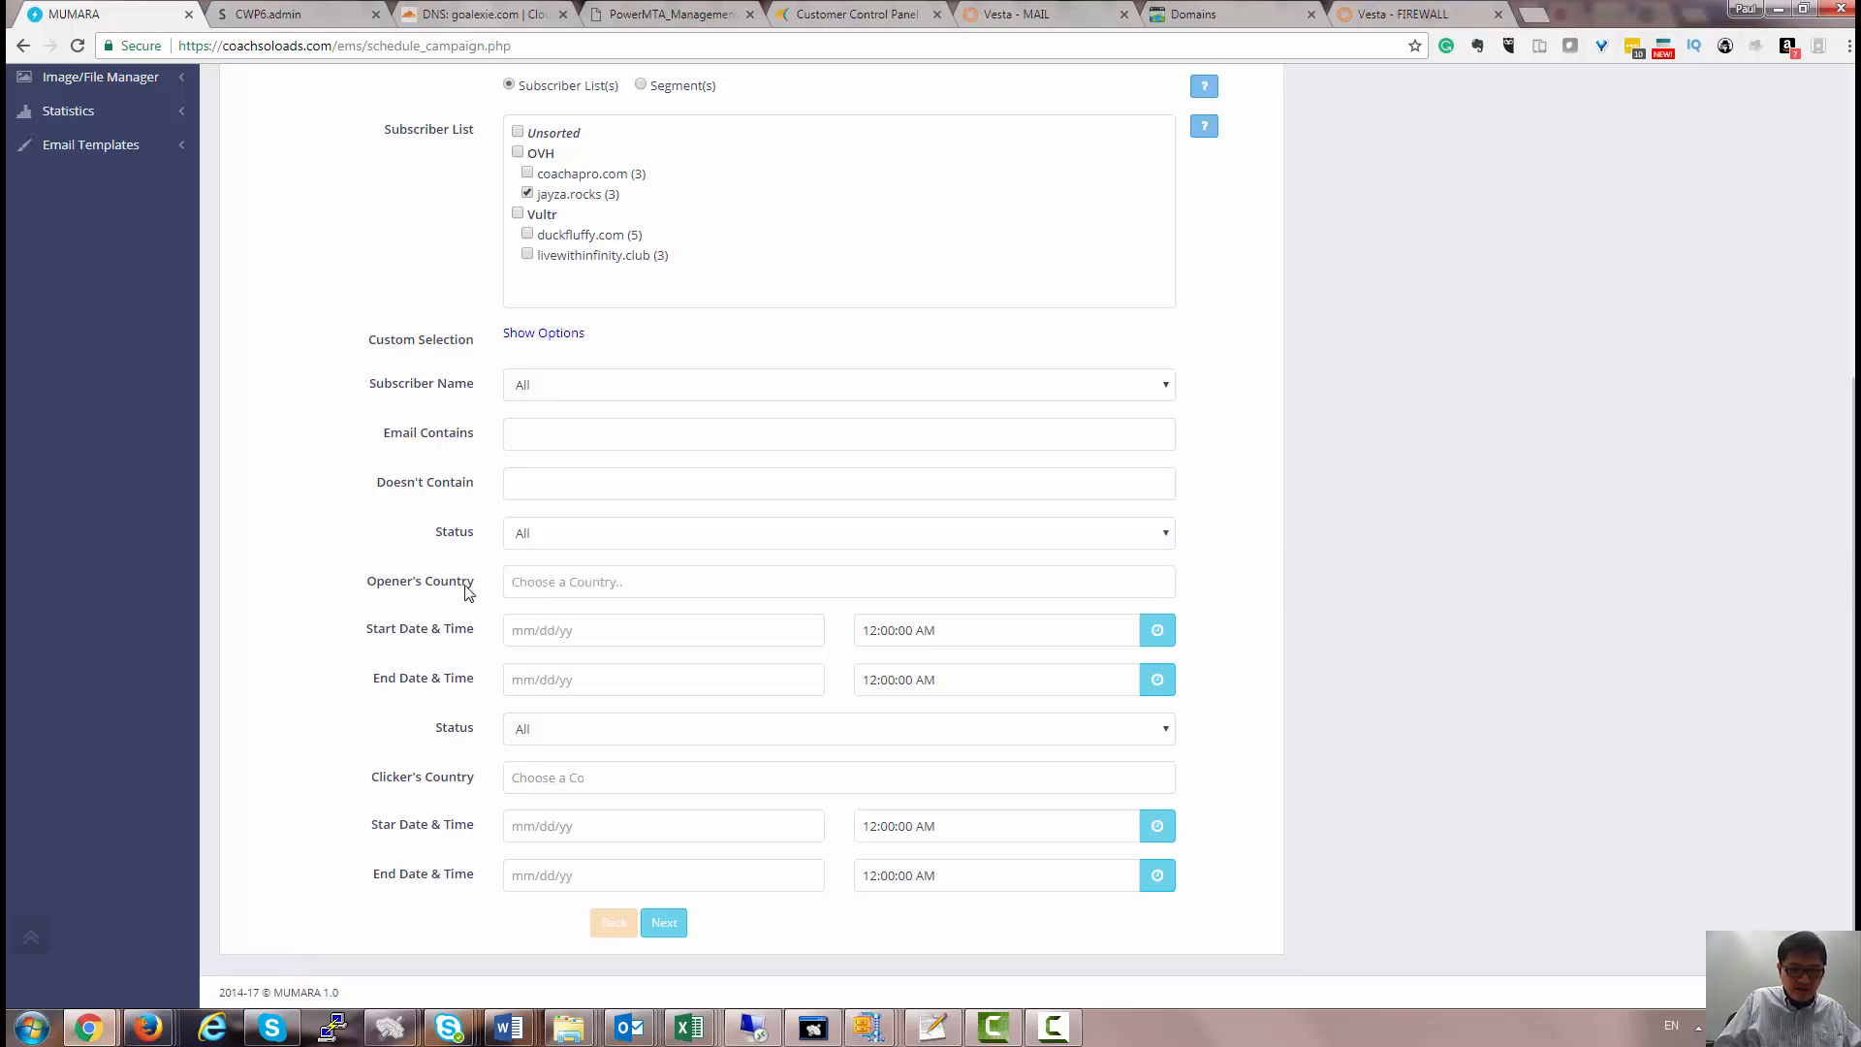
Try the Opened Only option in the opener status filter and set it back to All.
click(1162, 536)
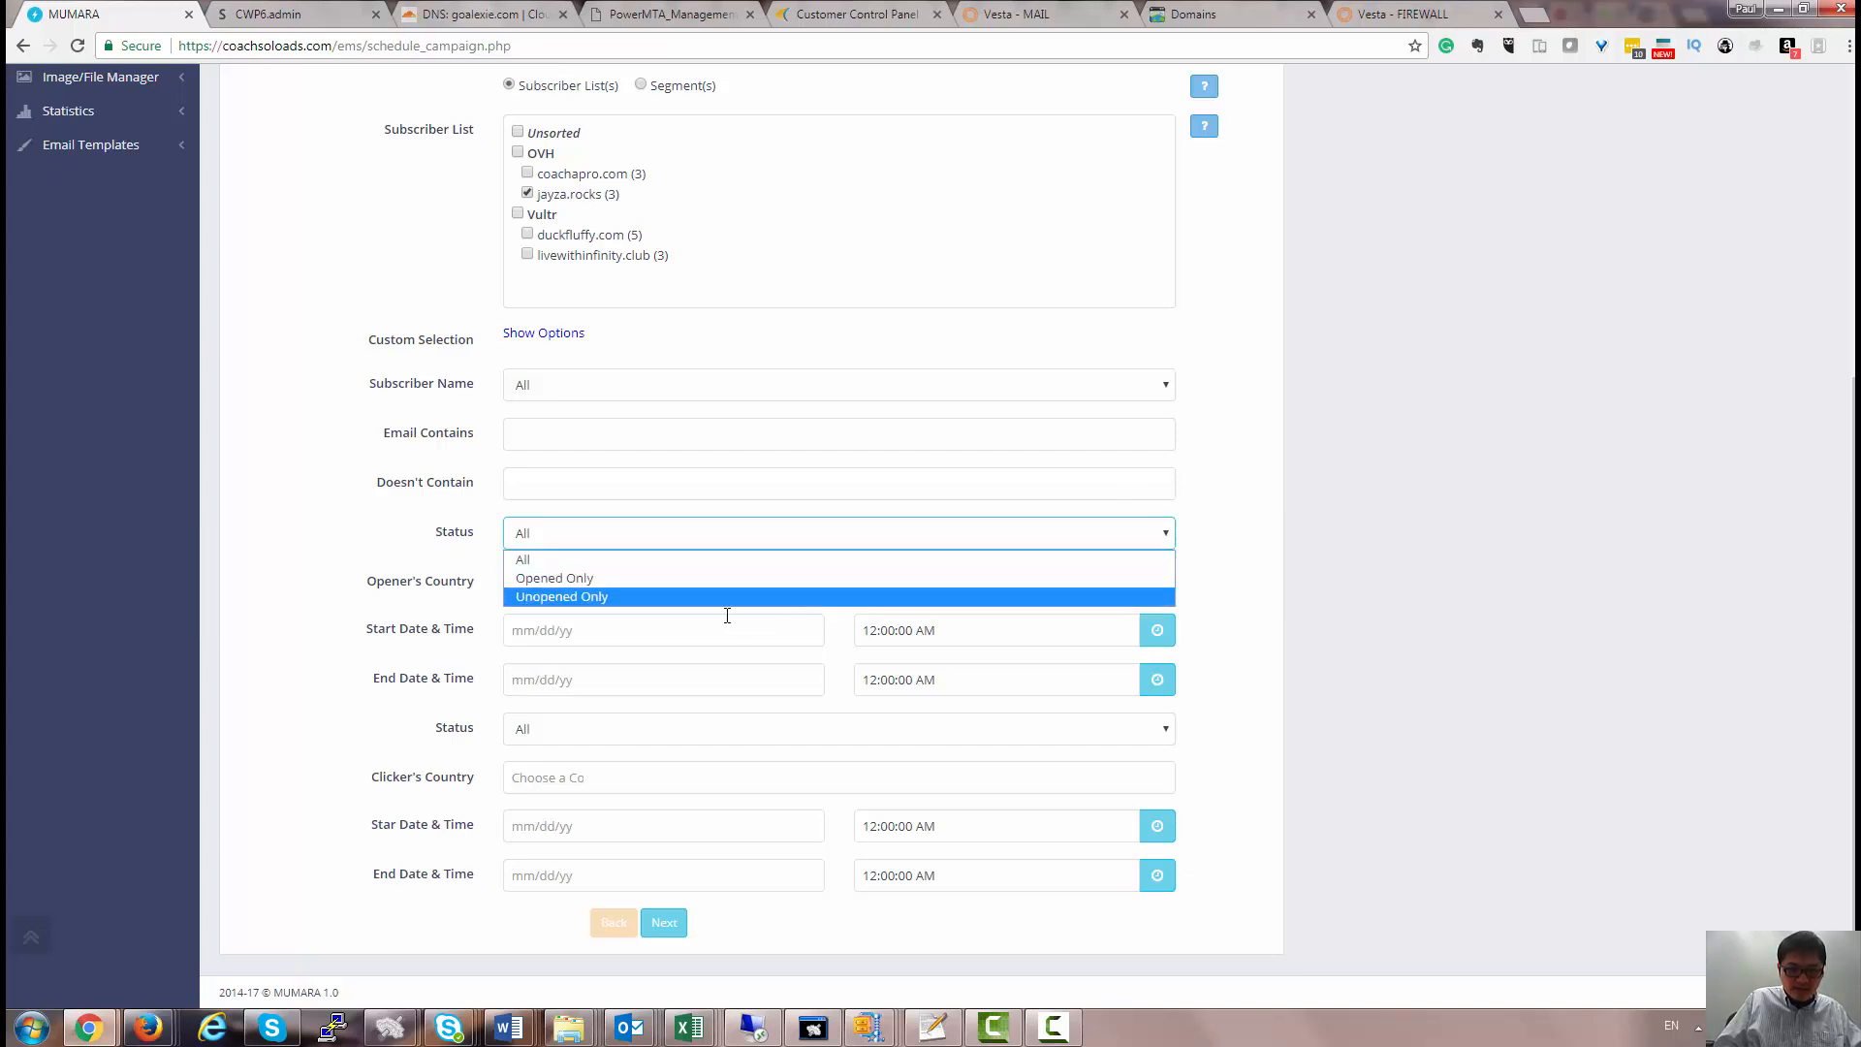
click(612, 580)
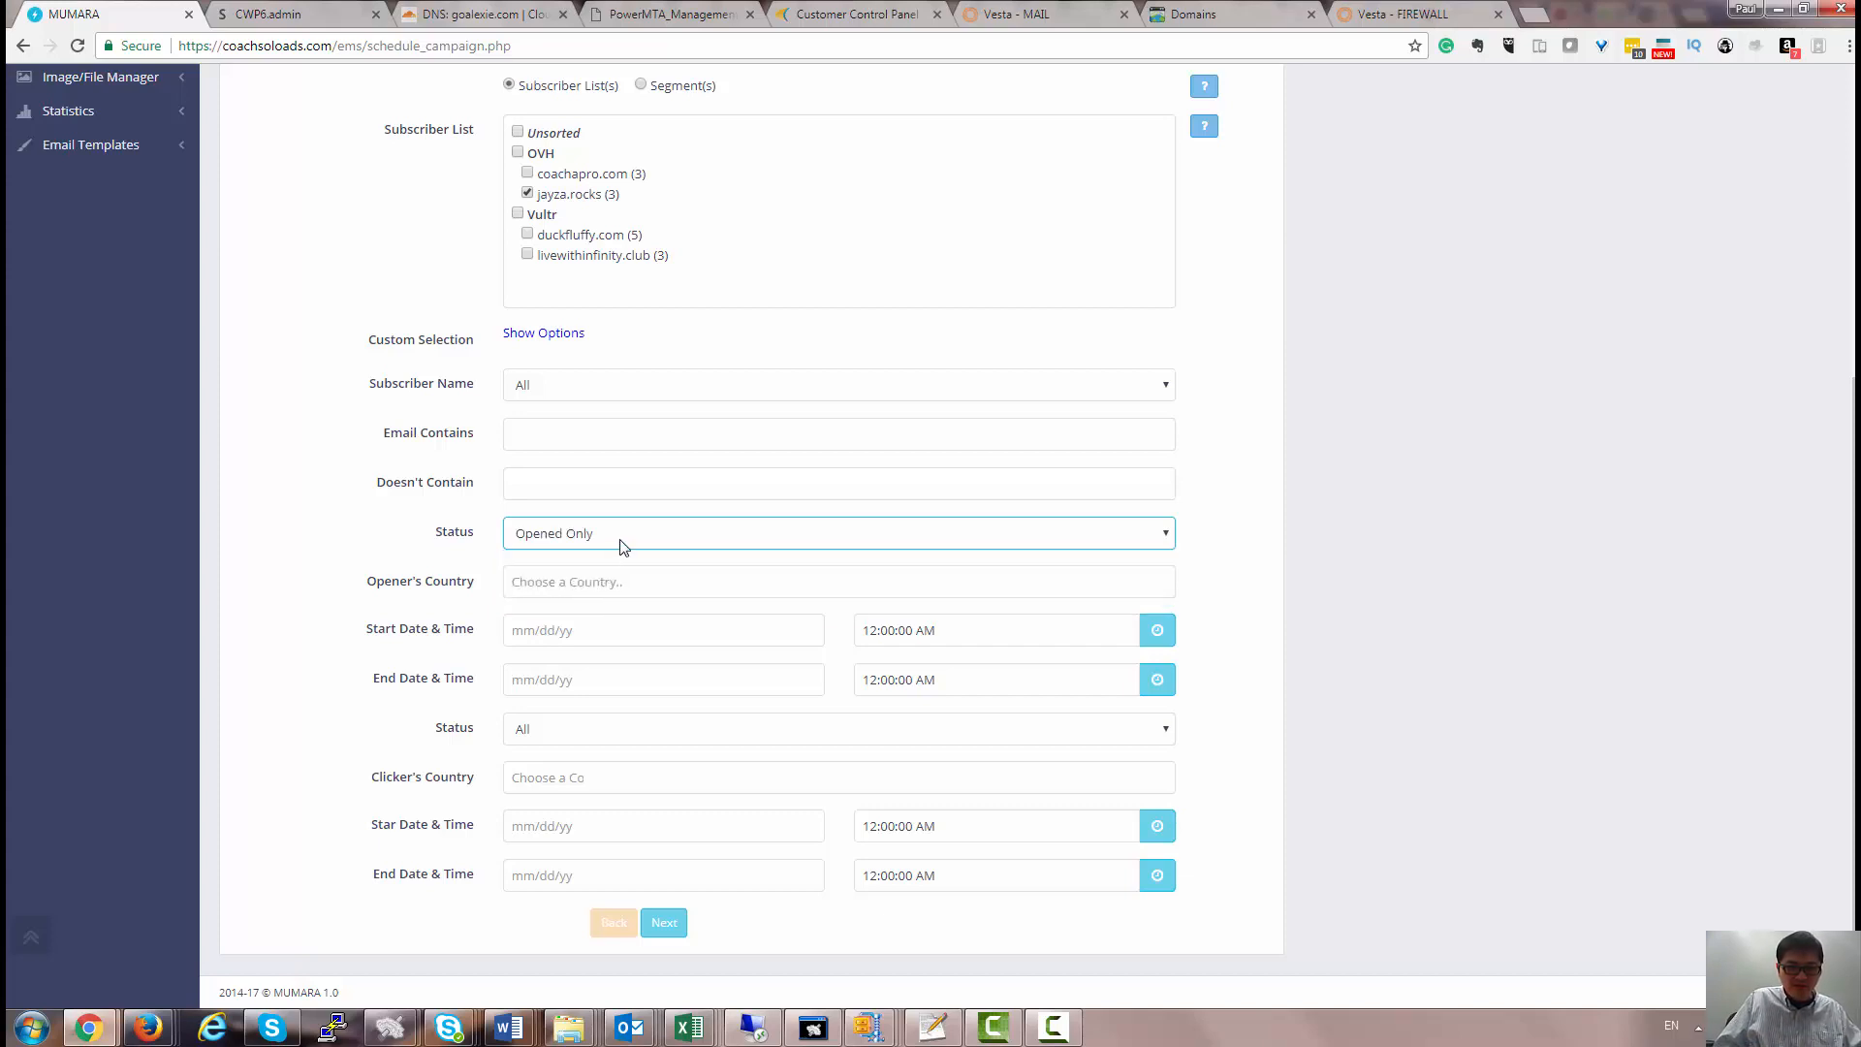
click(621, 545)
click(605, 562)
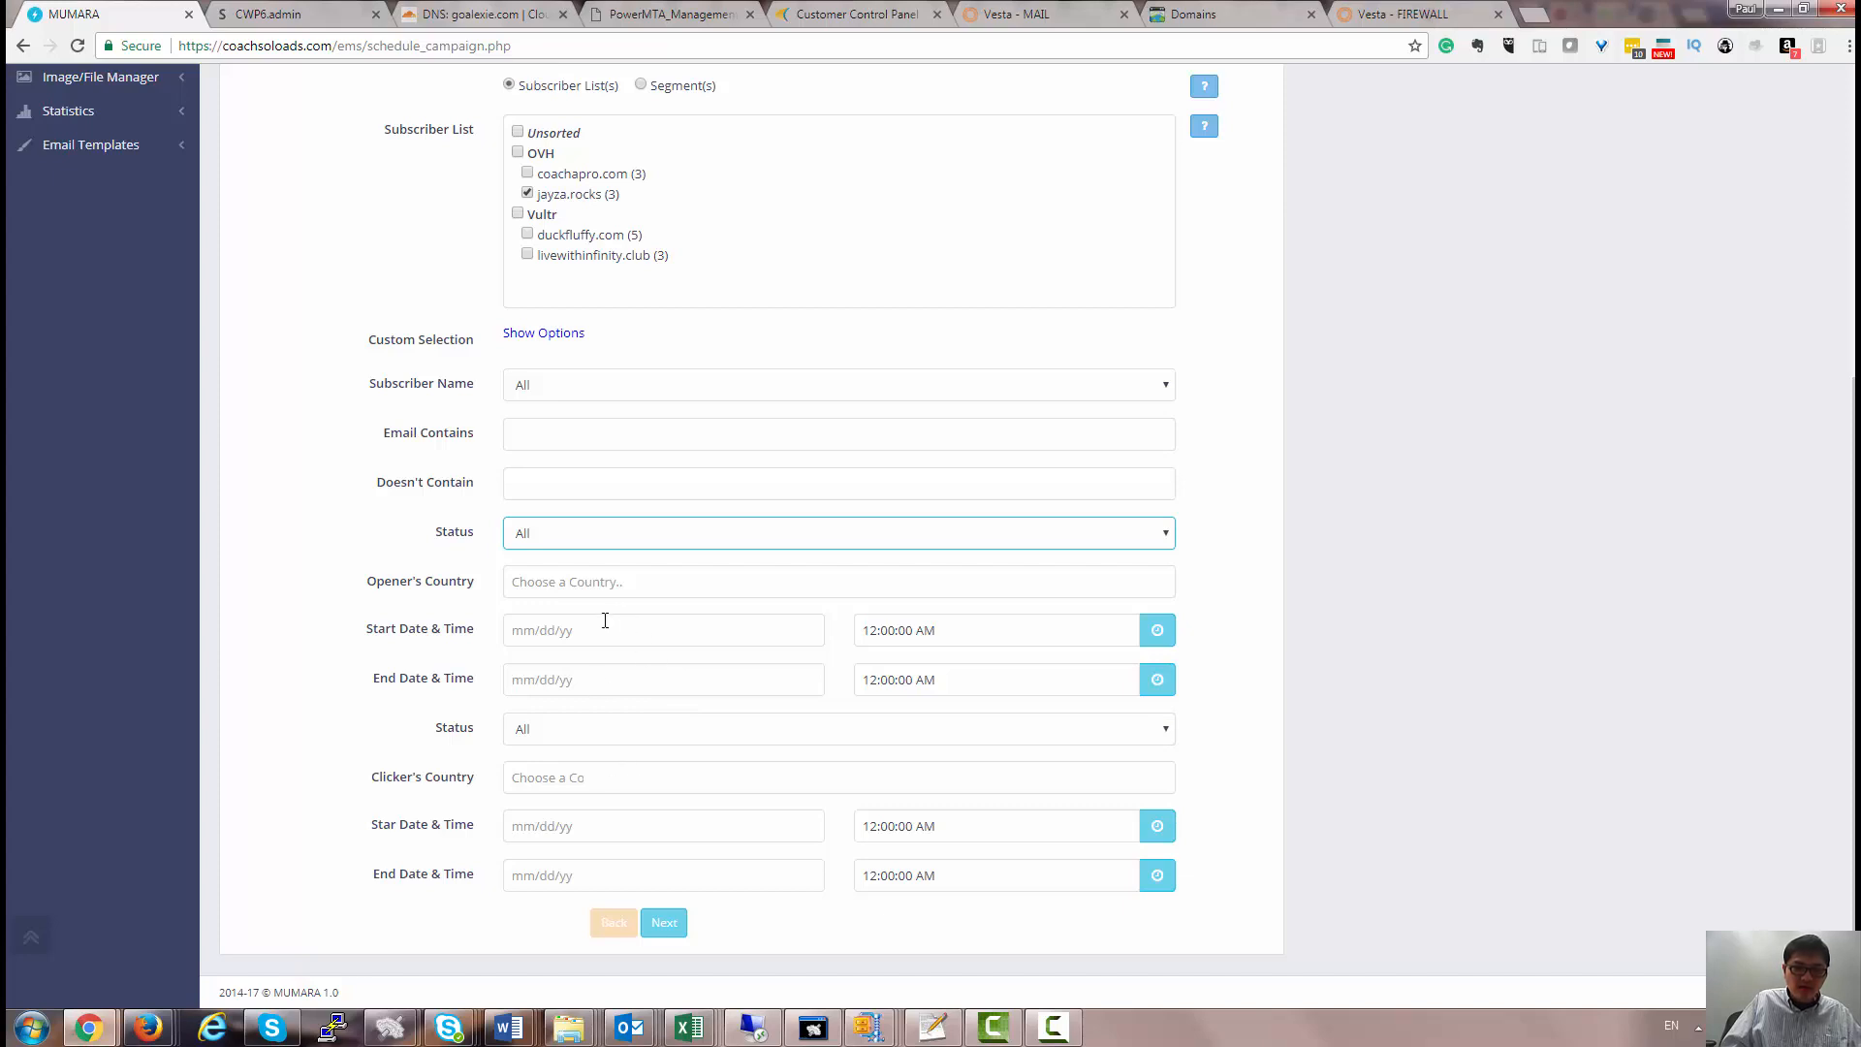
click(582, 534)
click(573, 542)
Continue to the campaign type stage and choose the jayza.rocks custom campaign "Check out secret site to view the services you will offer".
scroll(1853, 582, up, 3)
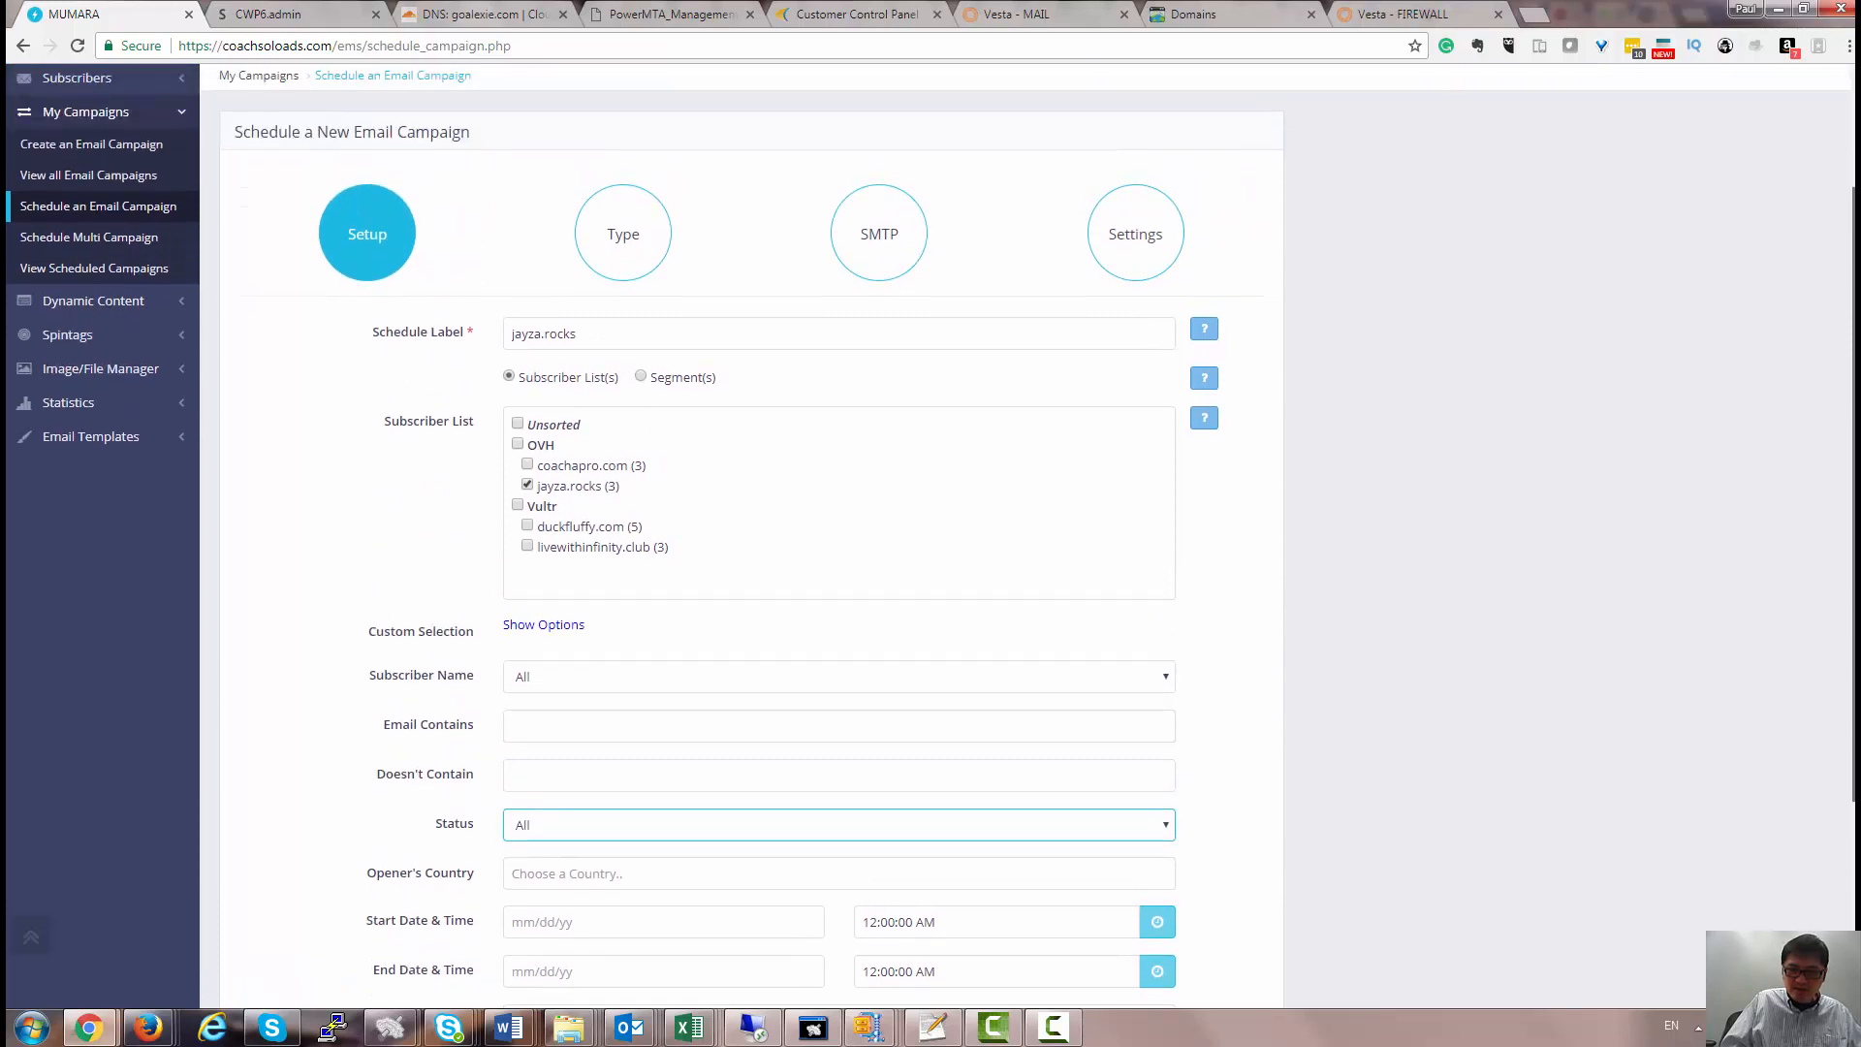
scroll(1851, 490, down, 2)
scroll(1851, 489, down, 2)
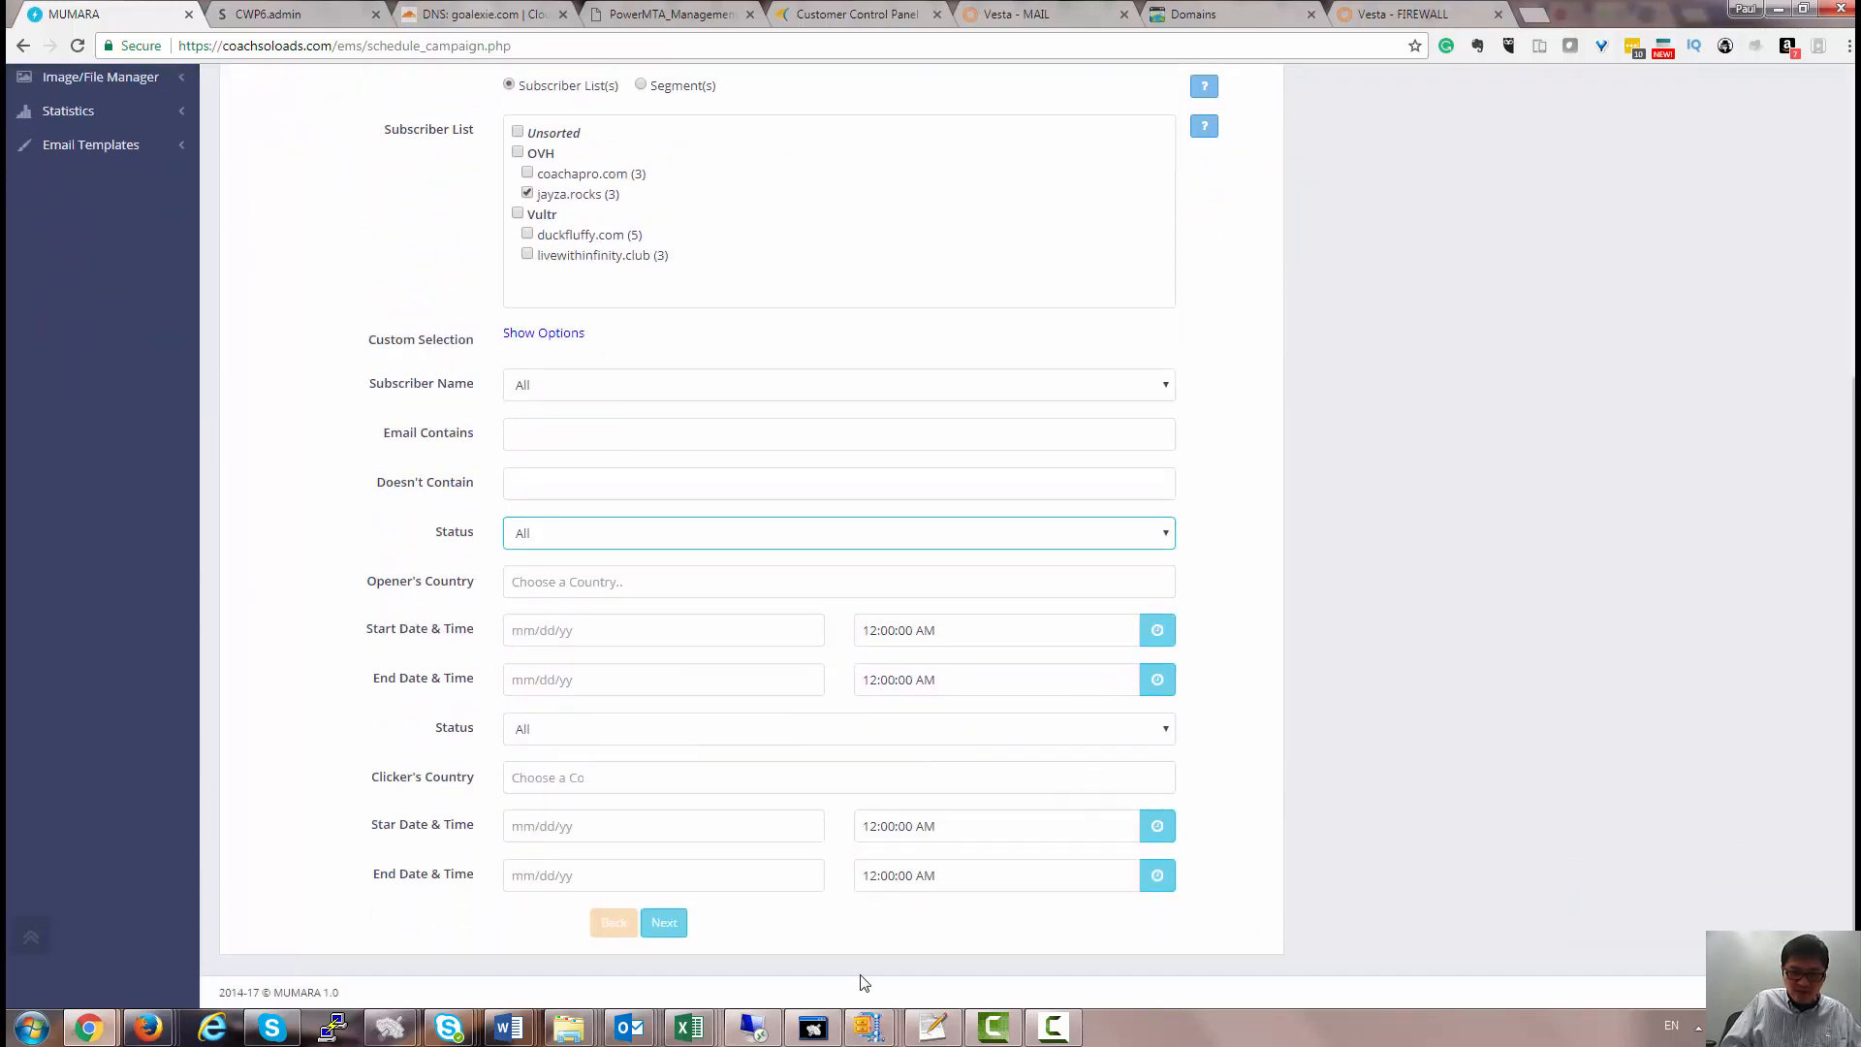
click(664, 926)
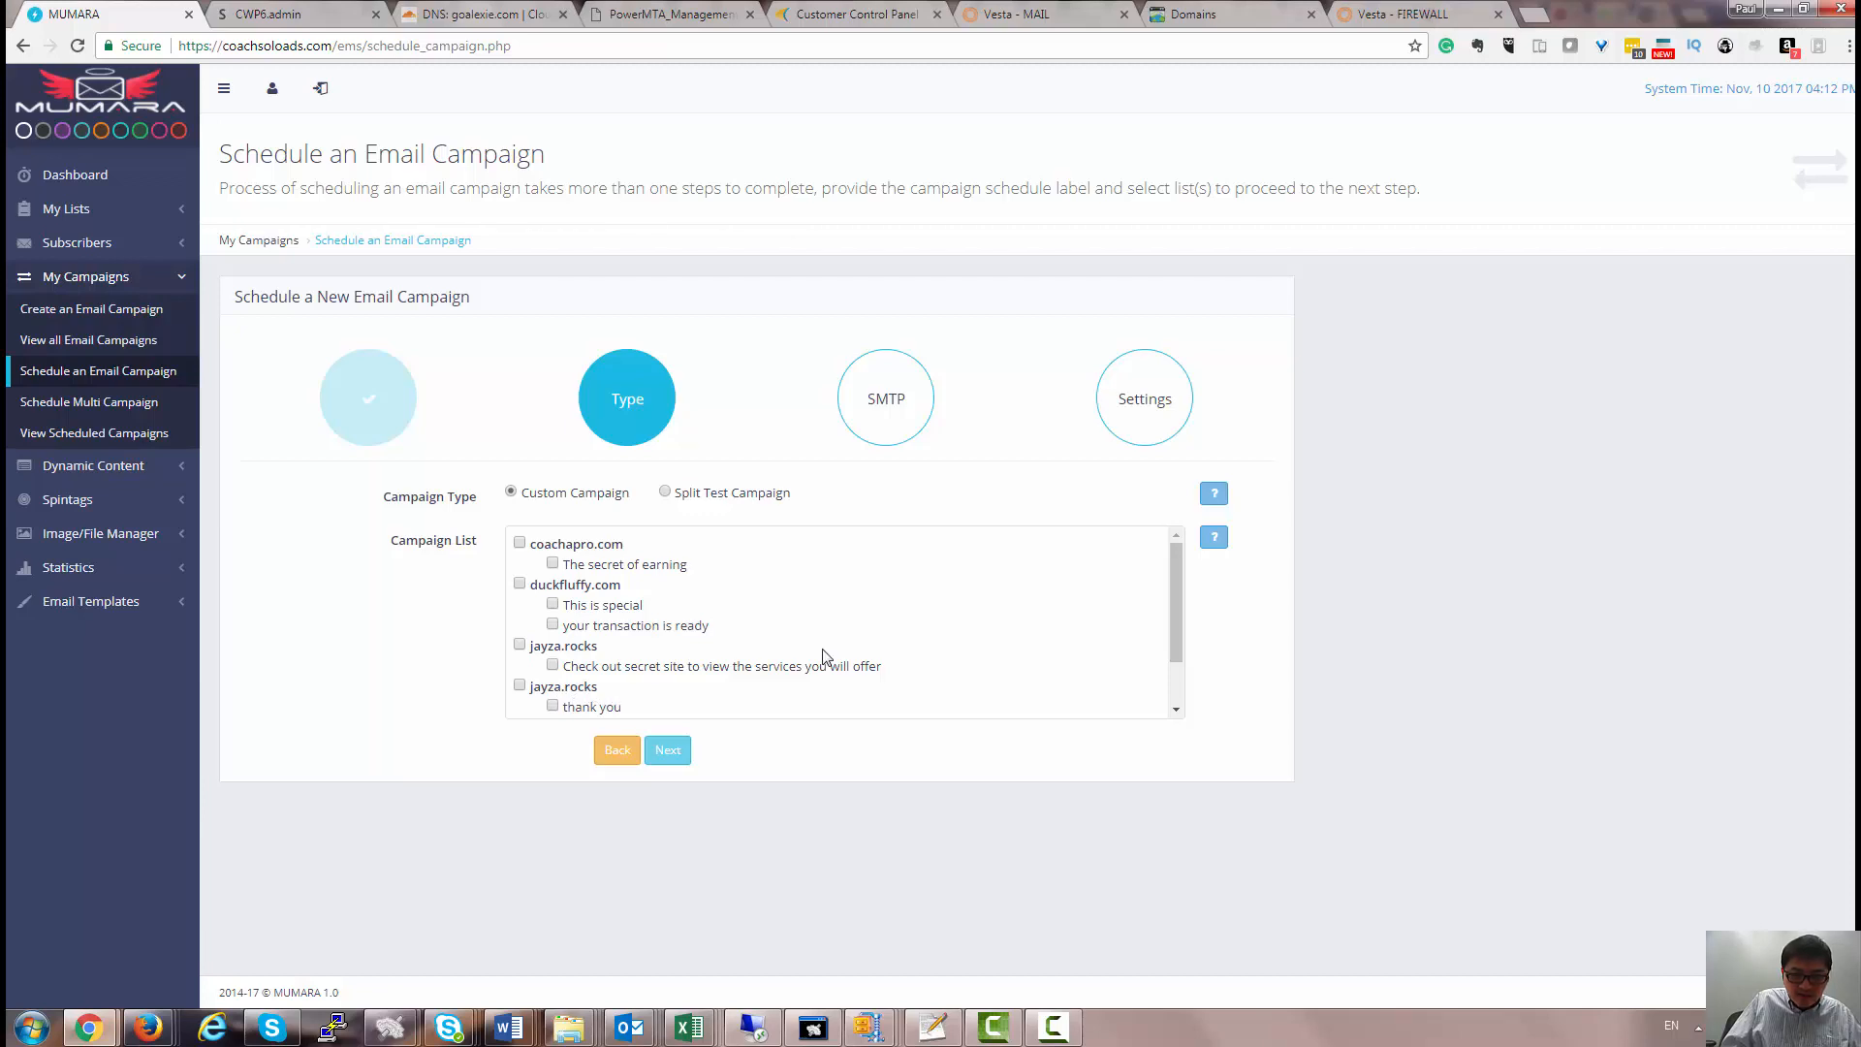
drag(1169, 635, 1166, 677)
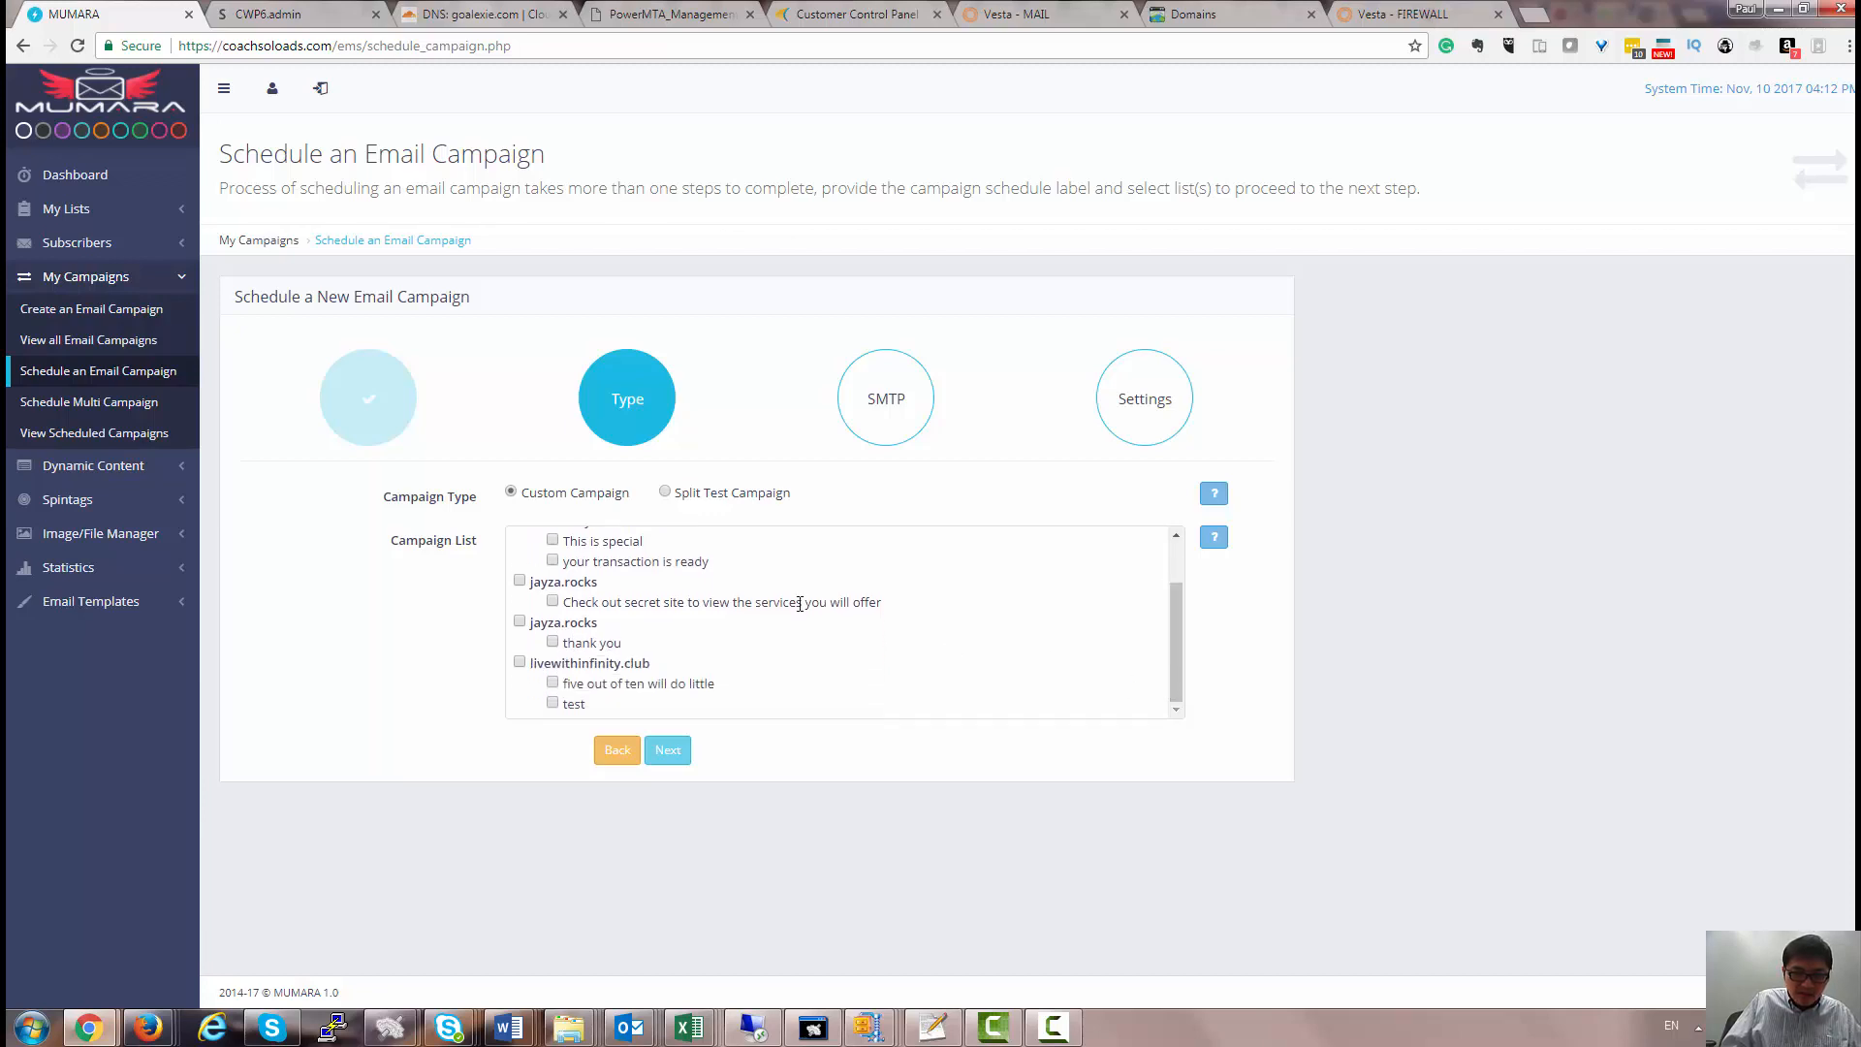
drag(600, 582, 539, 623)
click(554, 601)
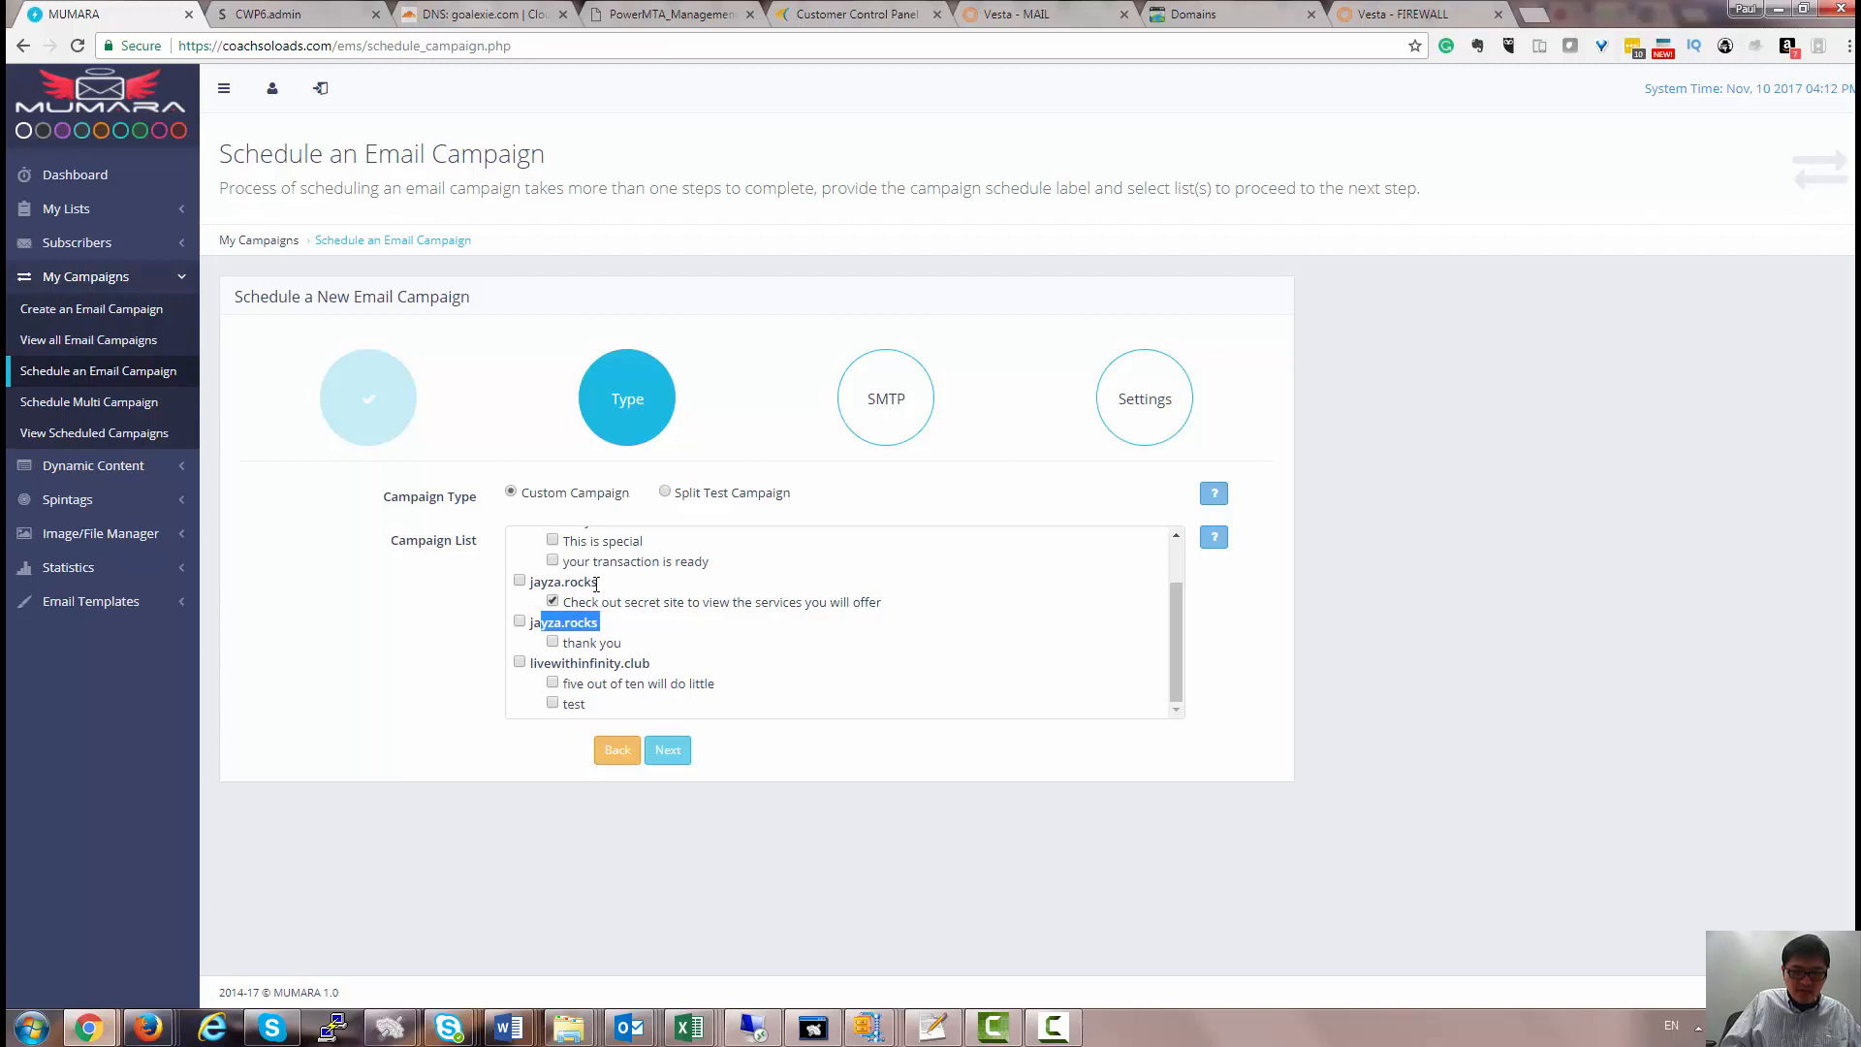
scroll(921, 587, up, 2)
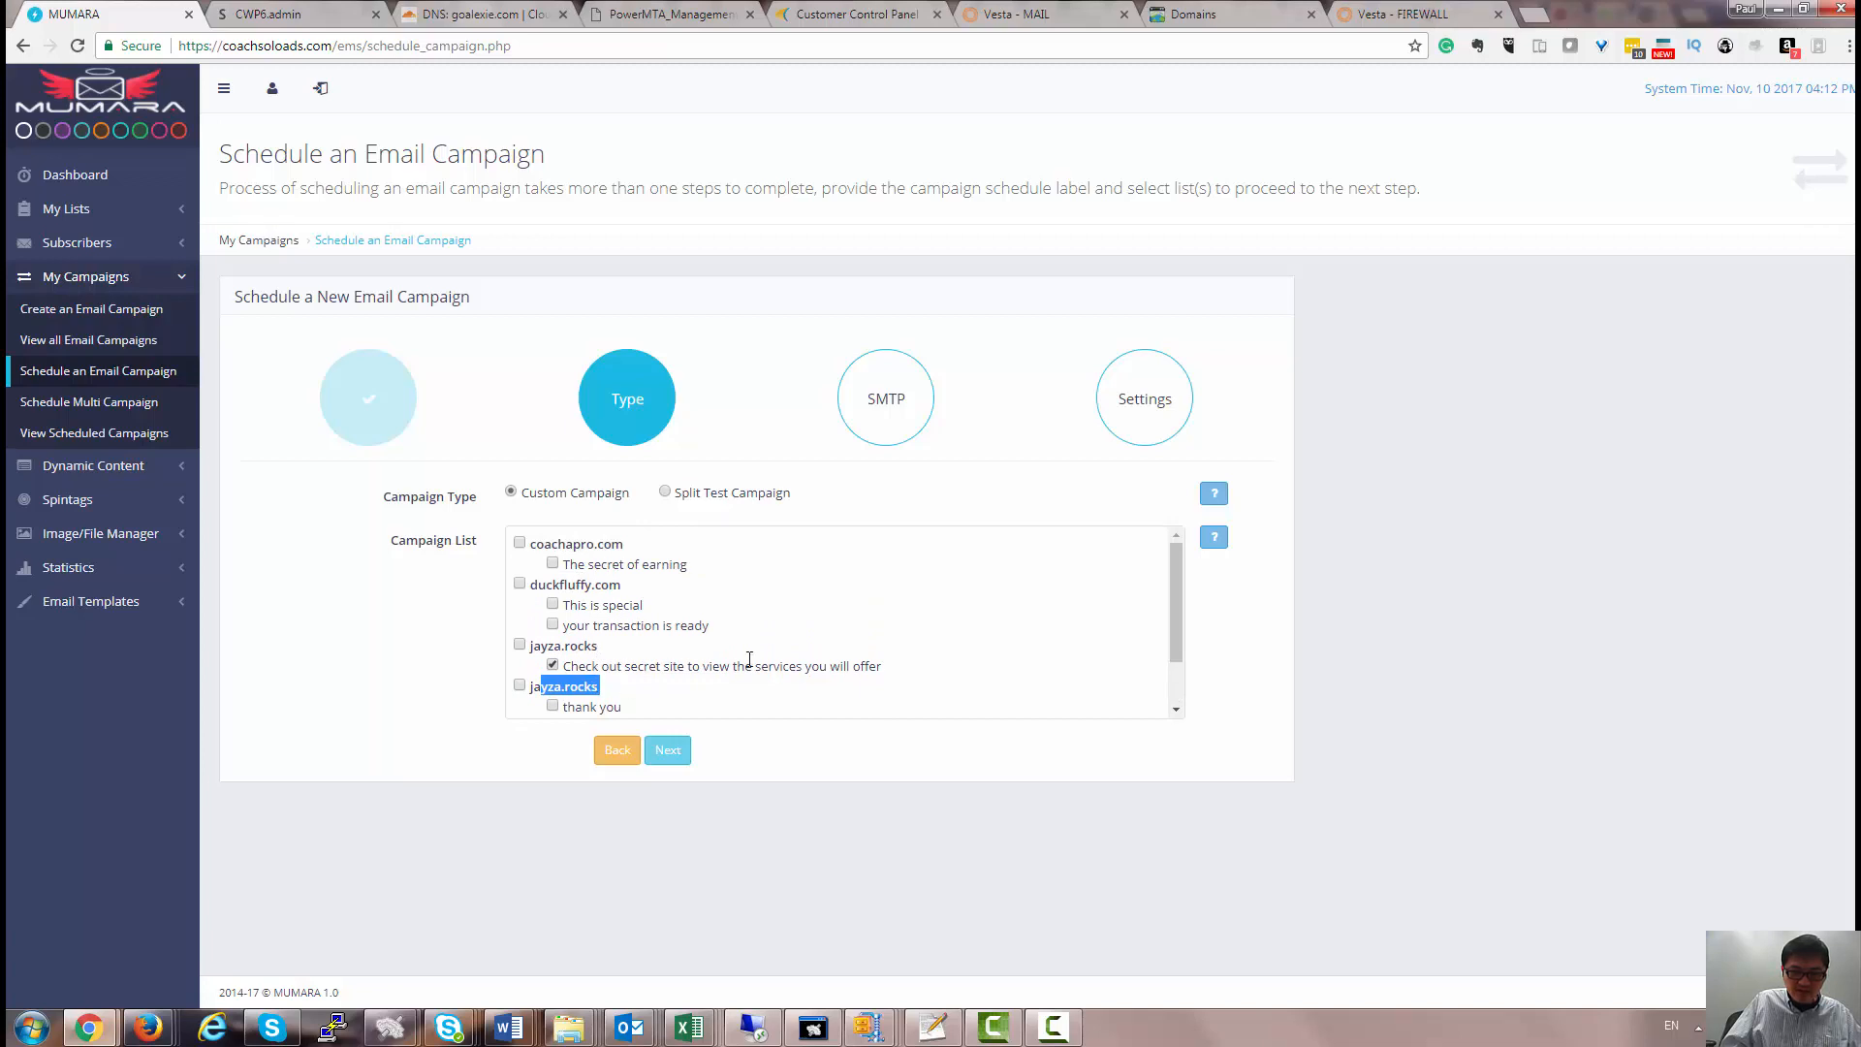
drag(1173, 626, 1173, 657)
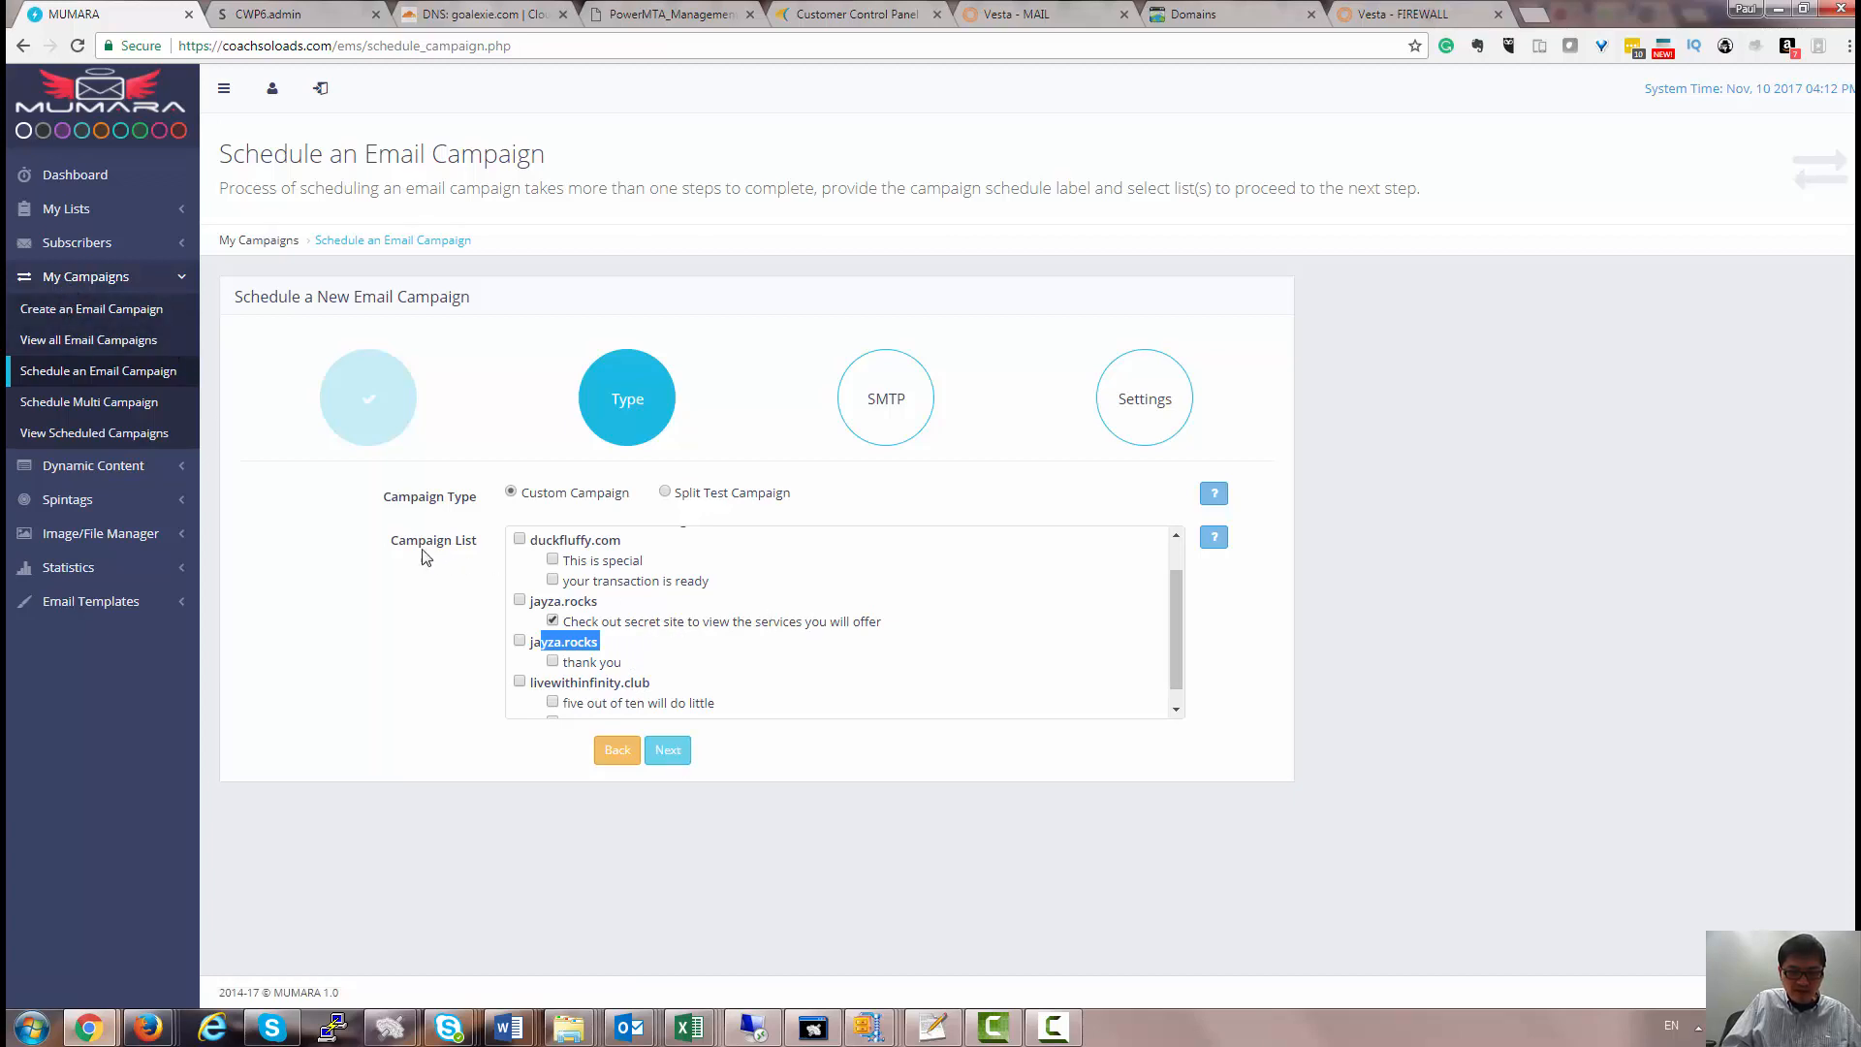
click(671, 754)
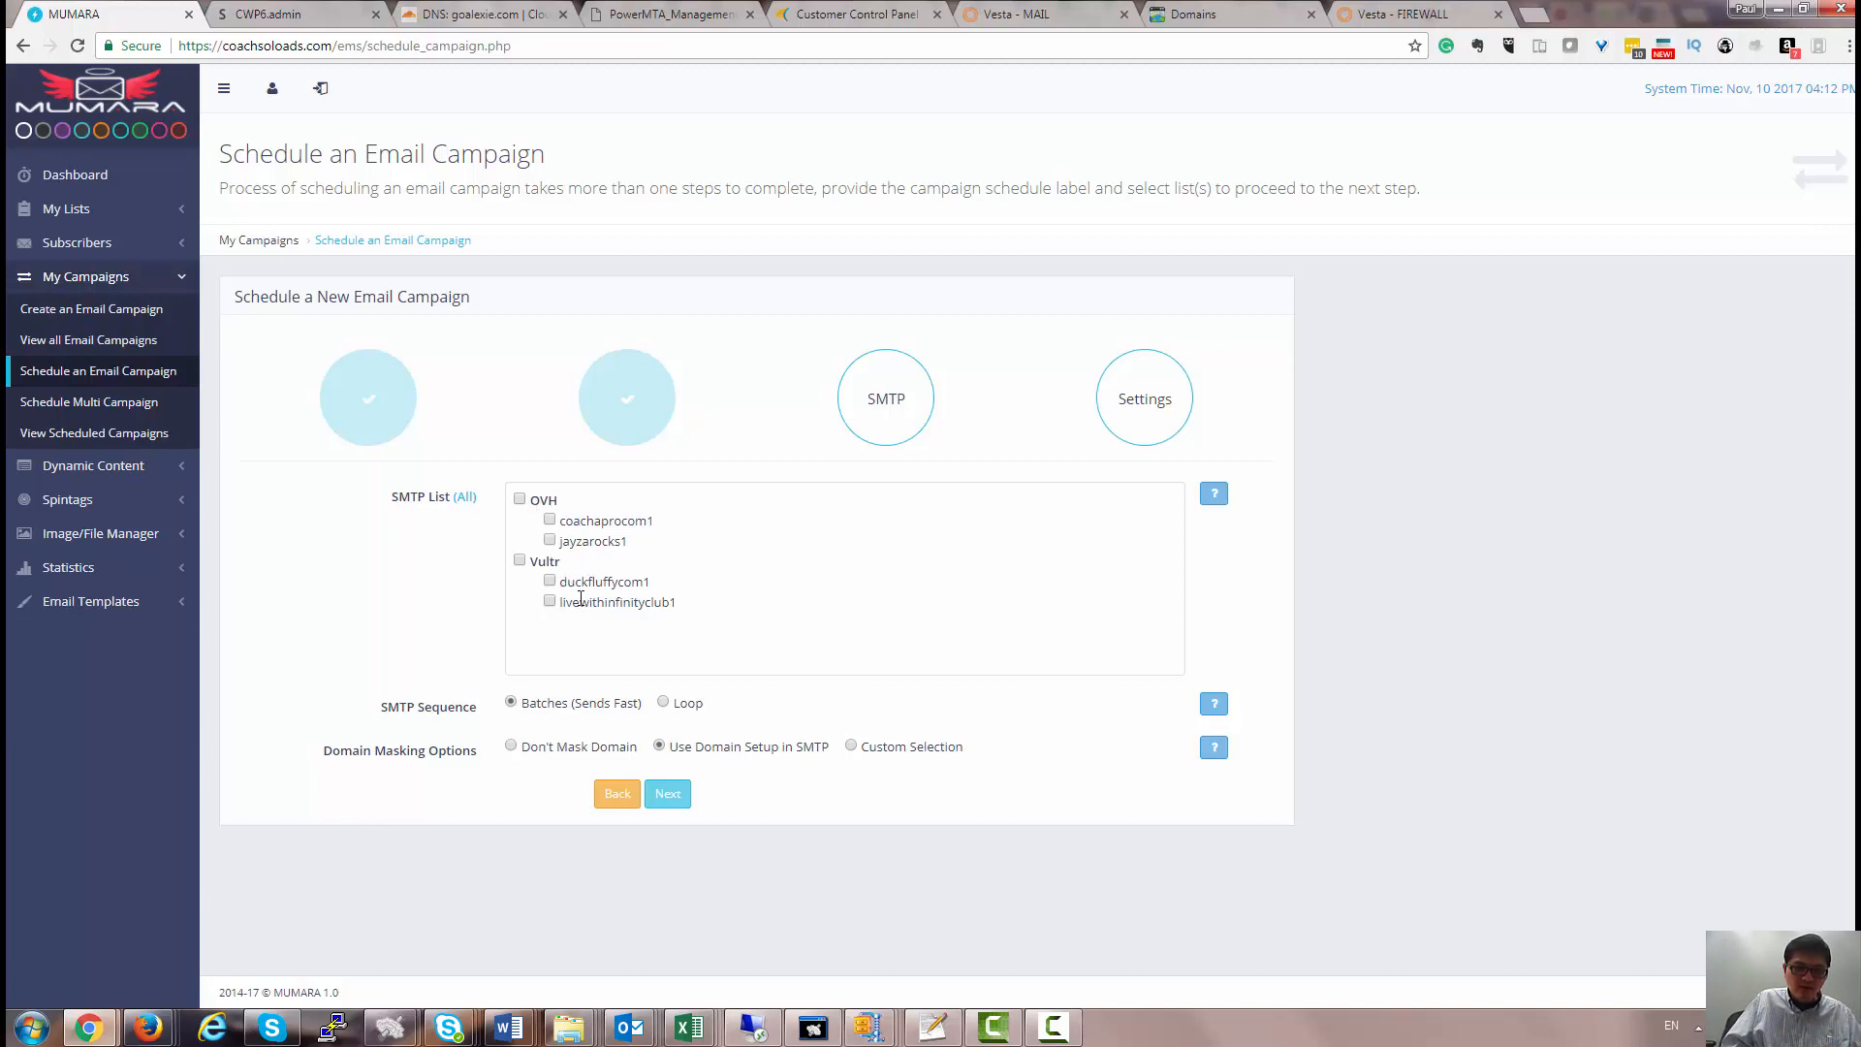
Choose the jayzarocks1 SMTP, view the custom masked domains, and continue with the Use Domain Setup in SMTP masking option.
click(550, 539)
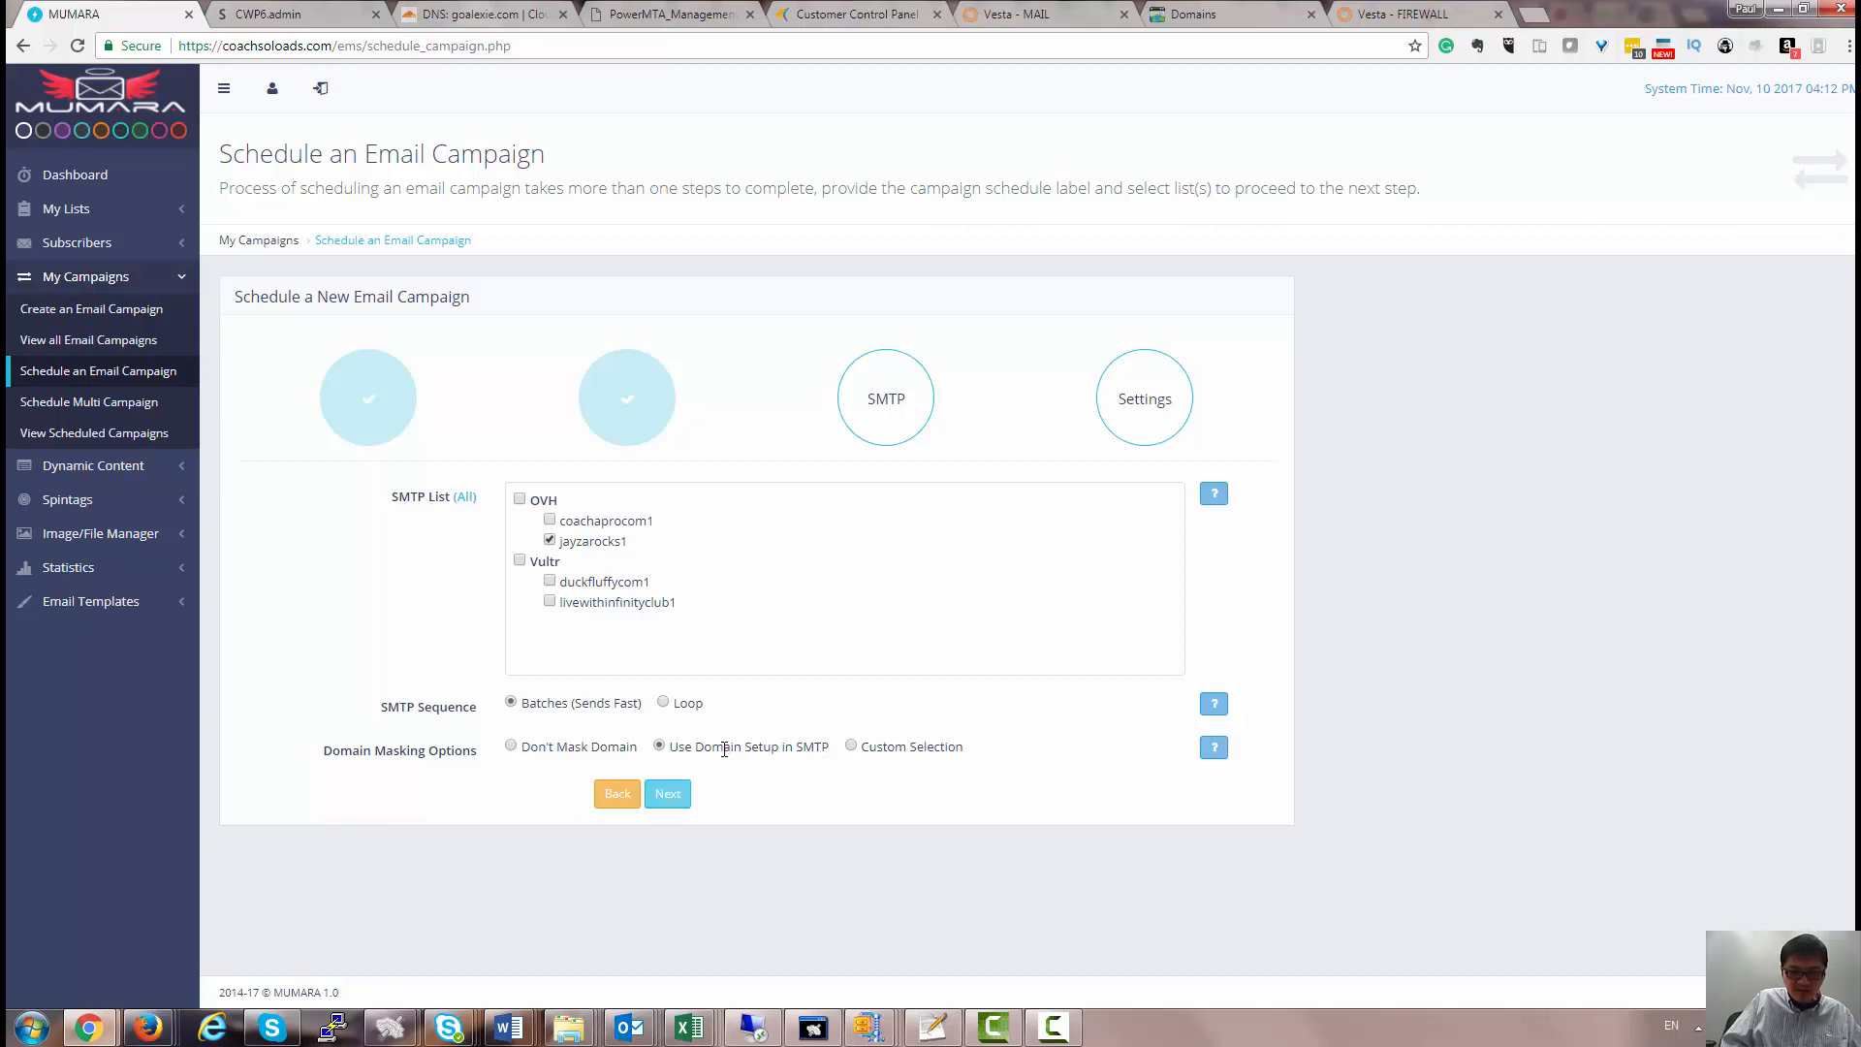
click(852, 747)
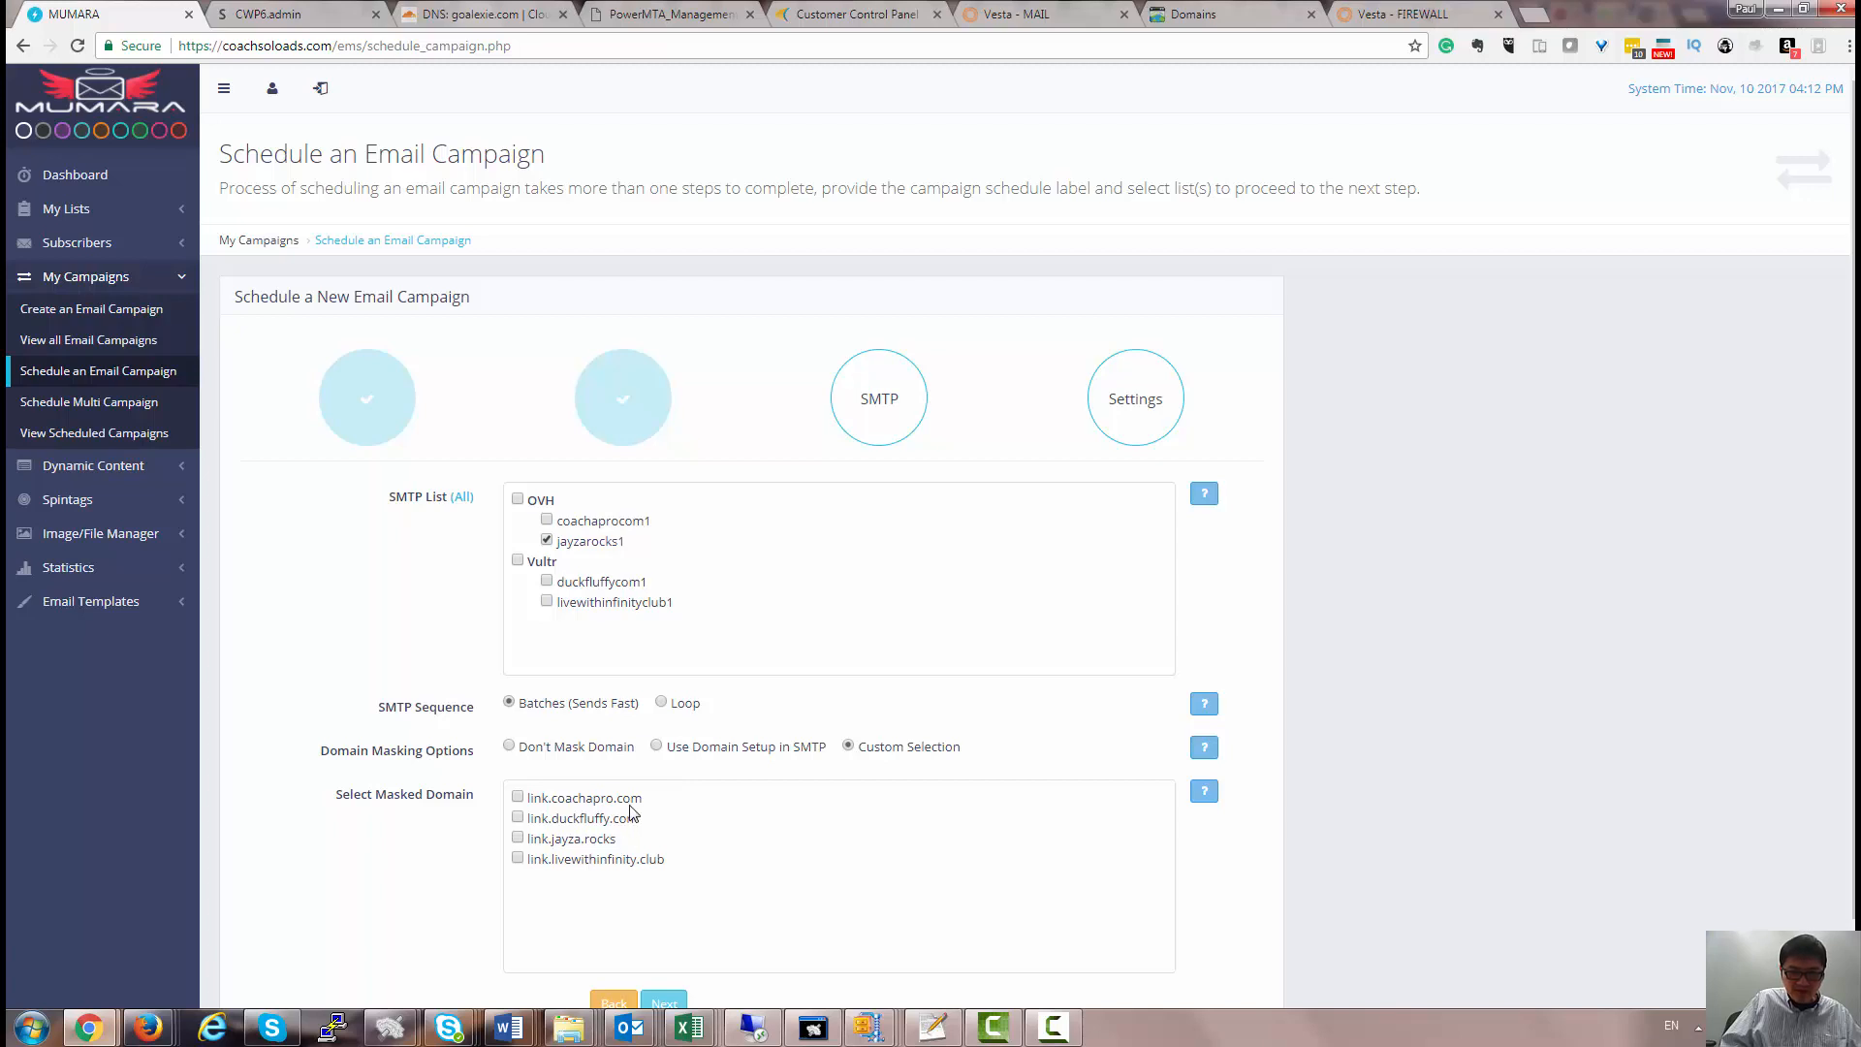
click(657, 747)
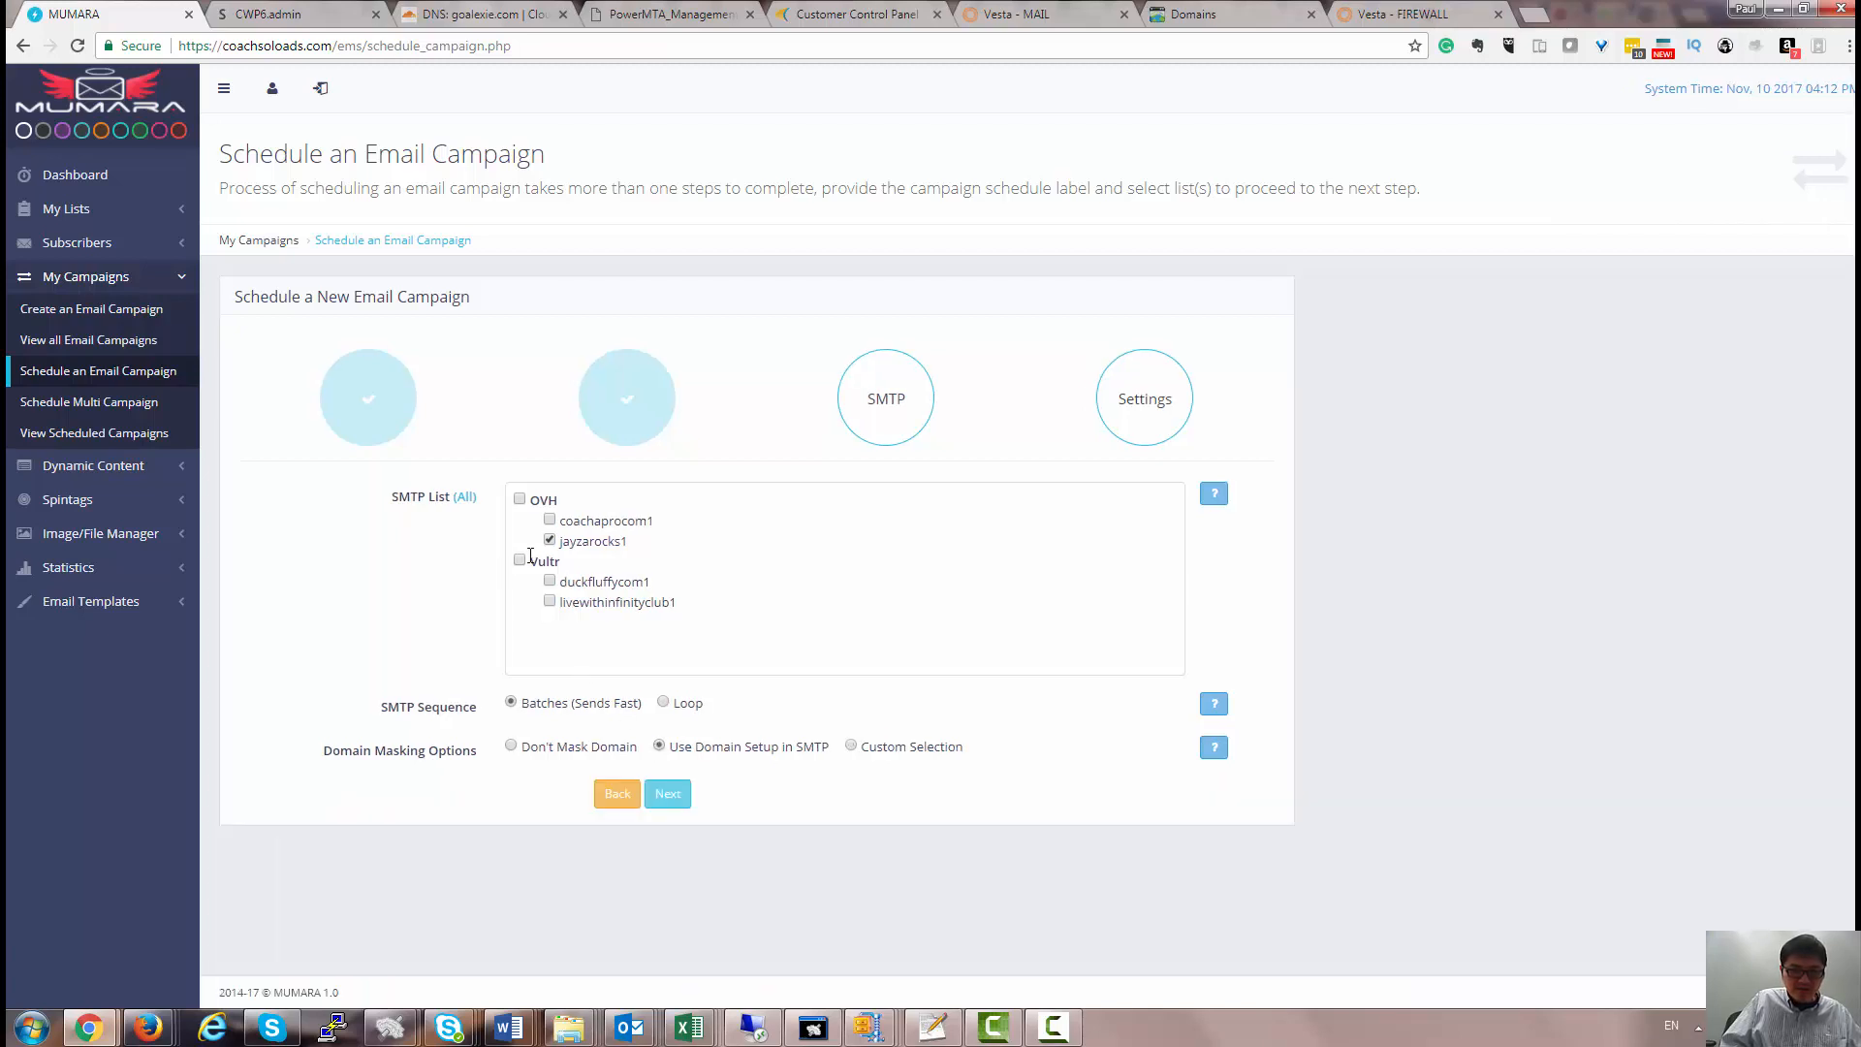
click(666, 796)
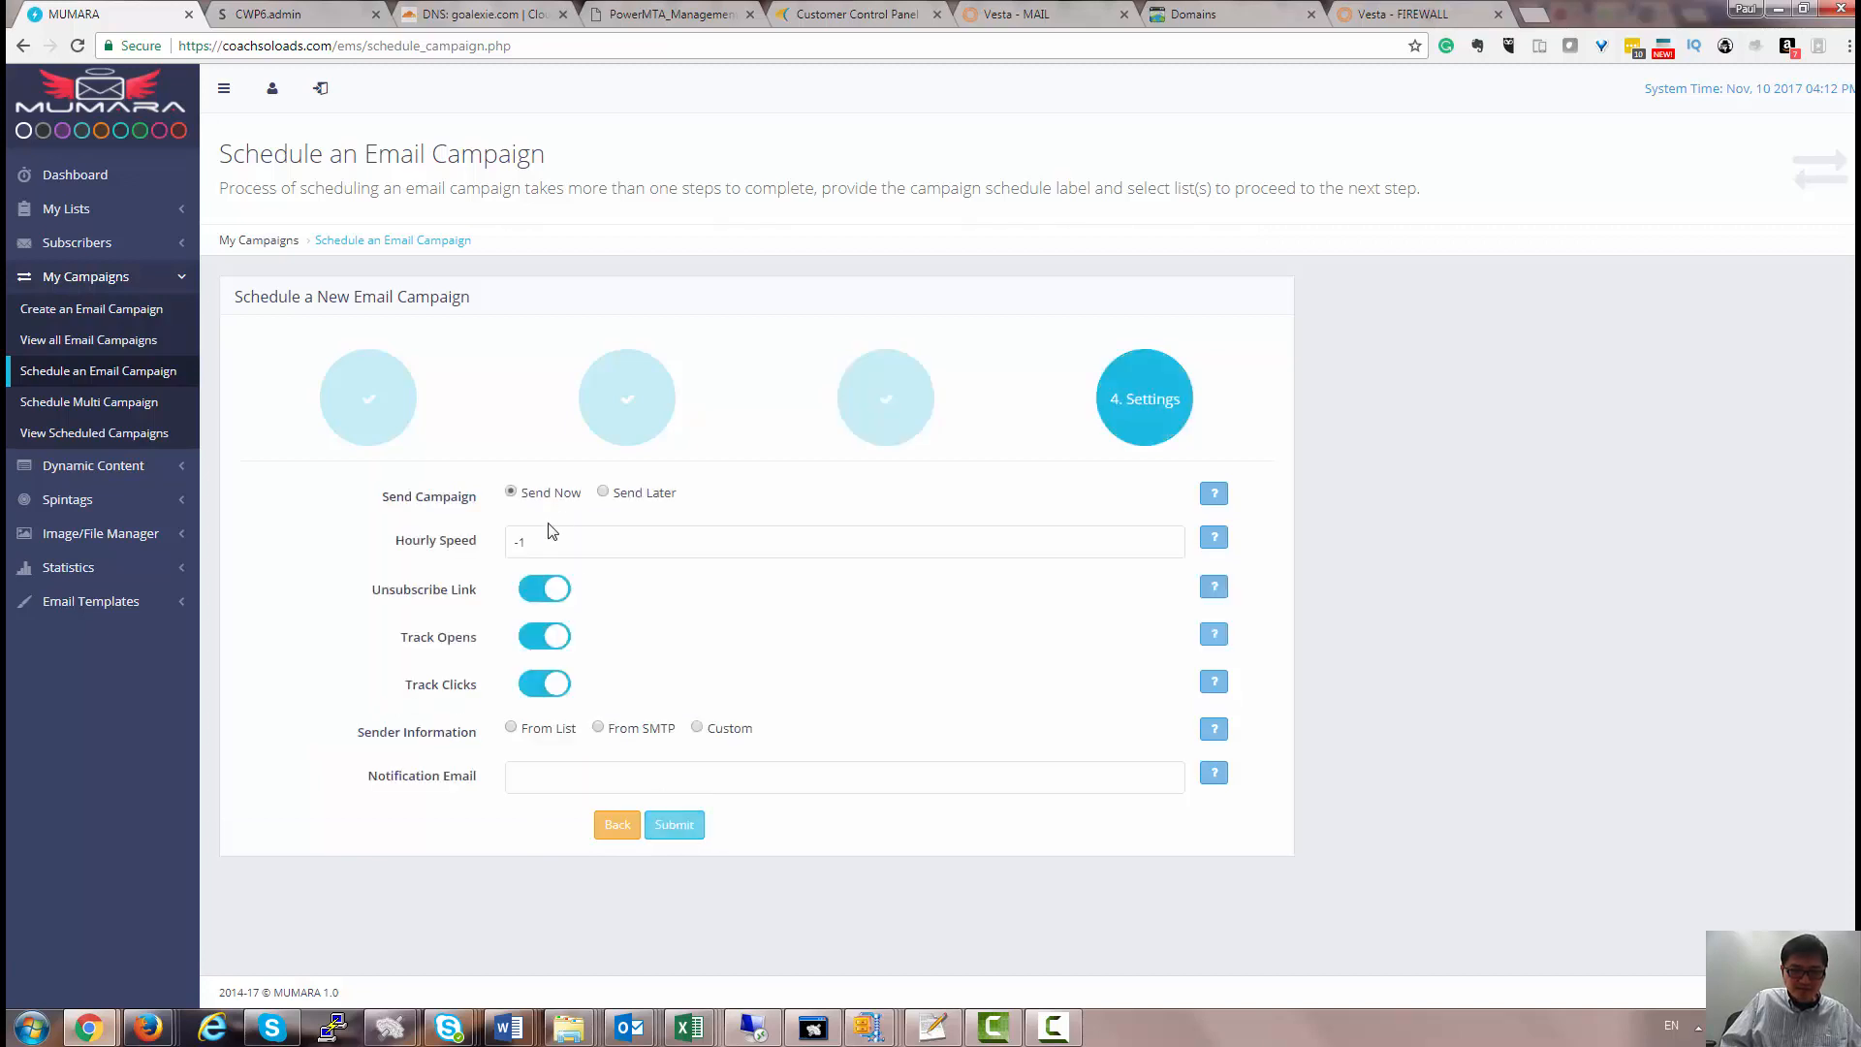
Set the hourly speed to 100, dismiss the Windows color scheme prompt, and choose Send Later for the campaign.
click(444, 538)
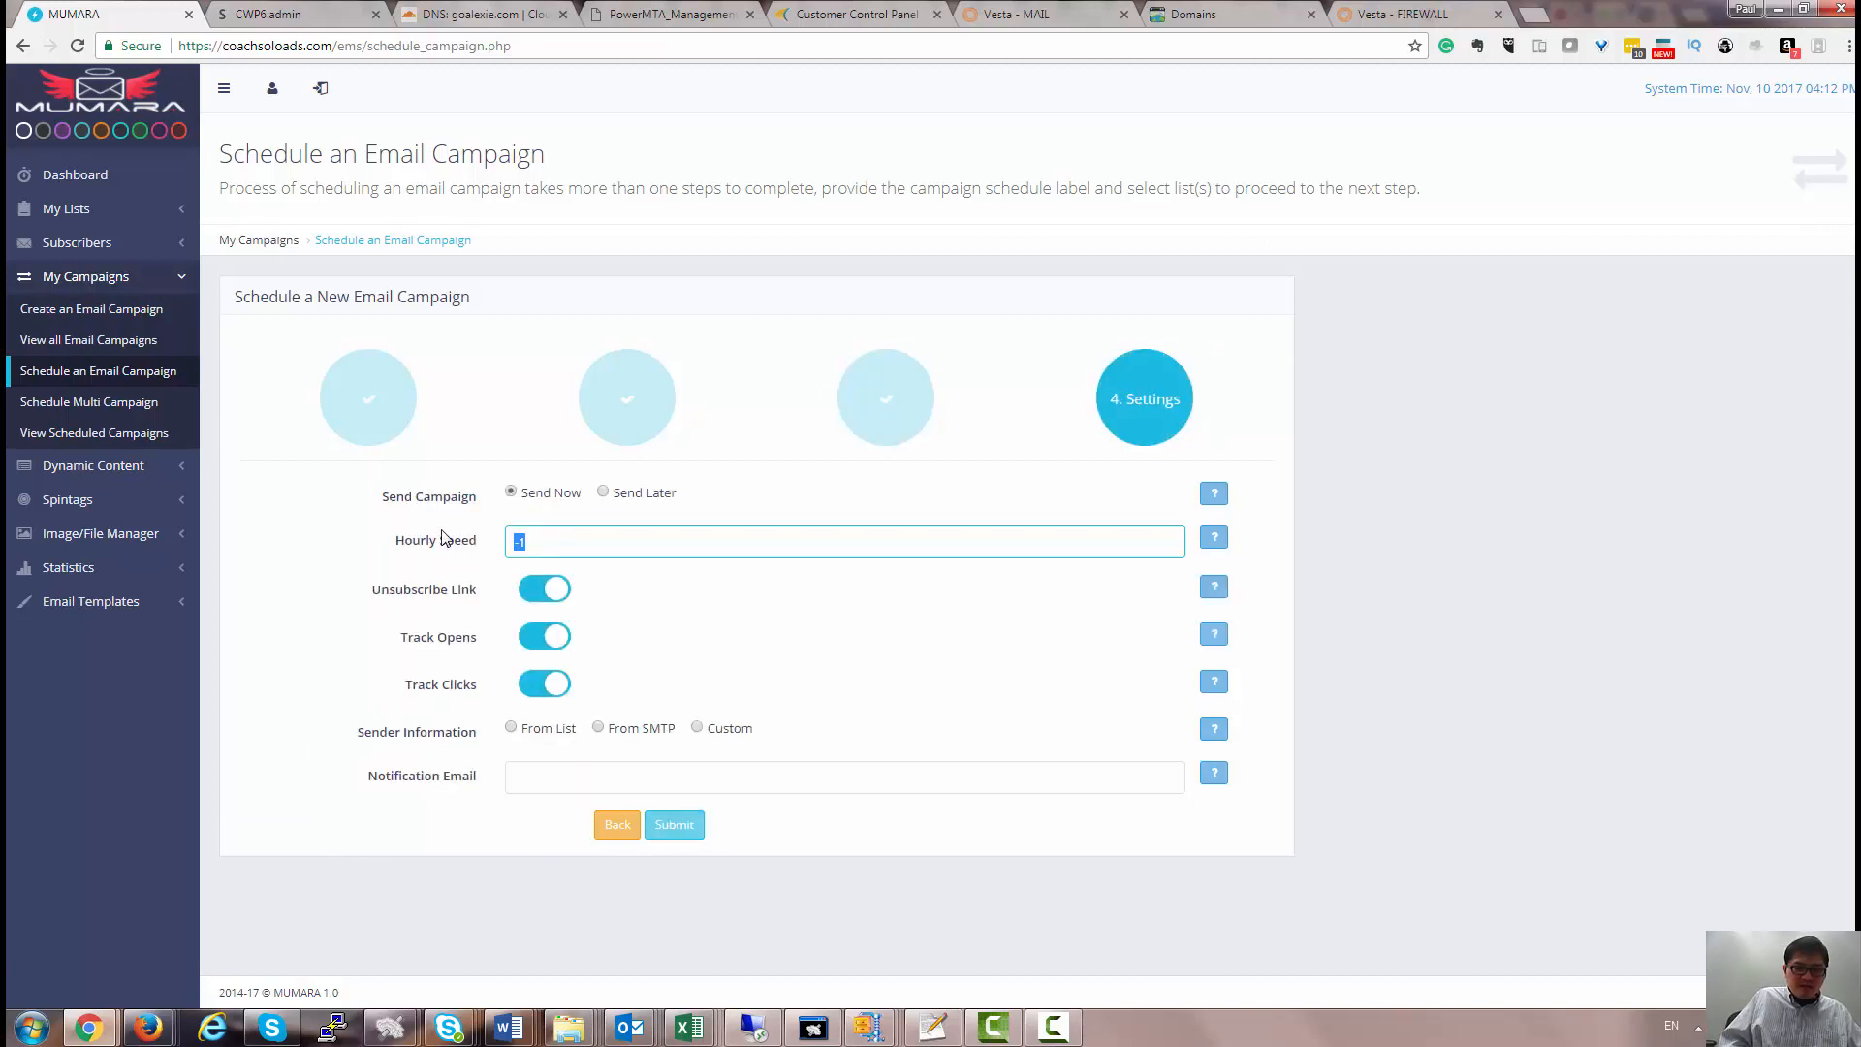
text(100)
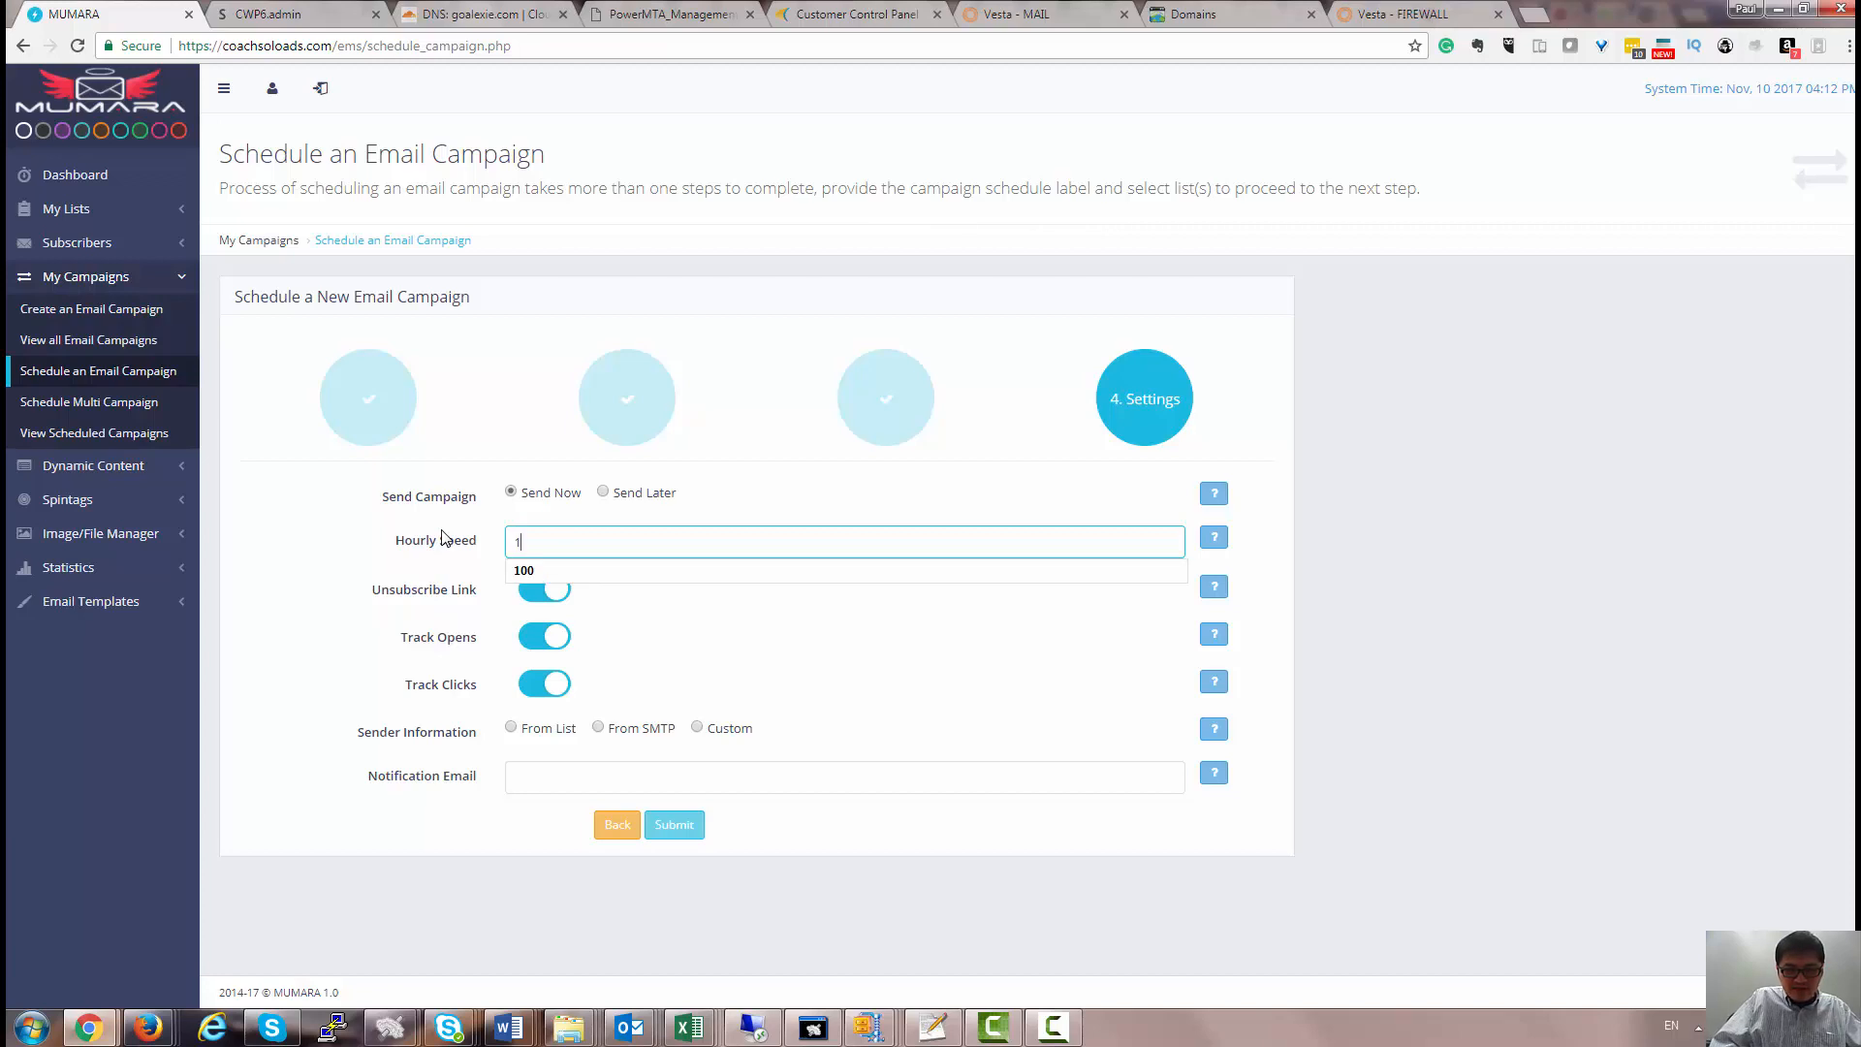
click(556, 576)
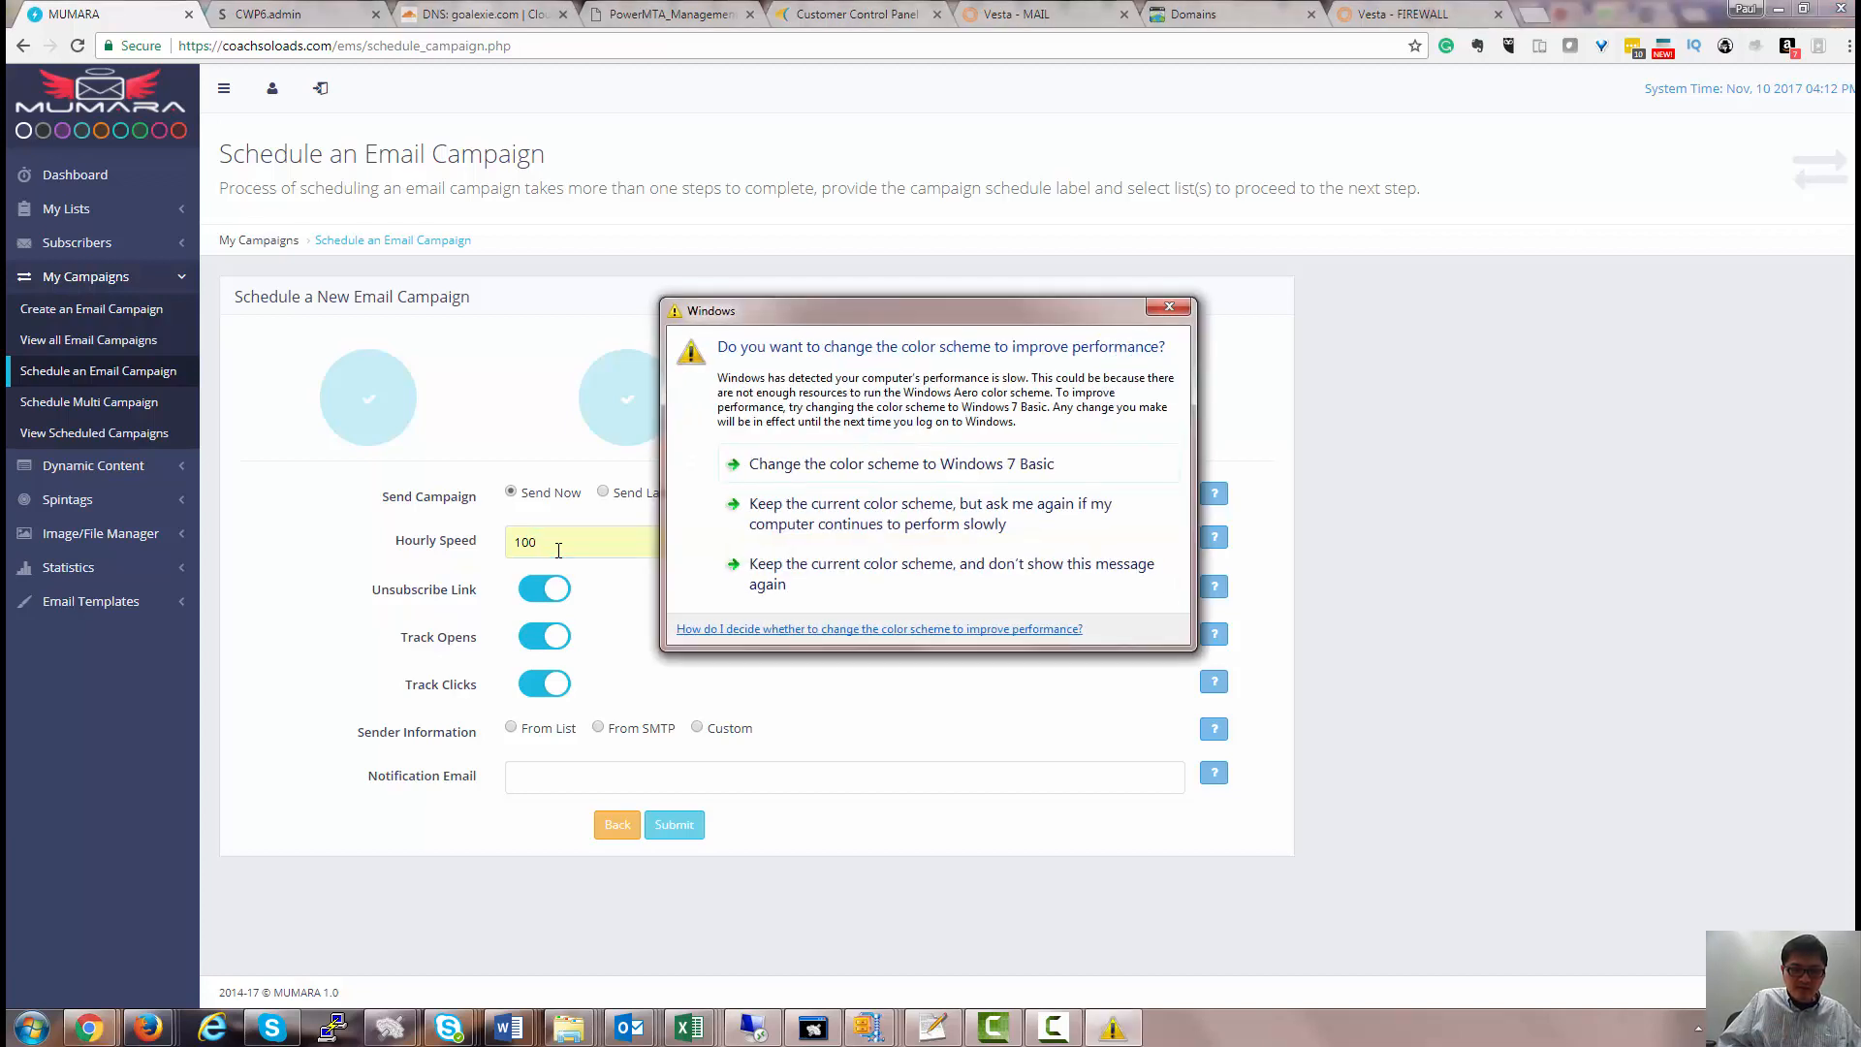
click(1166, 310)
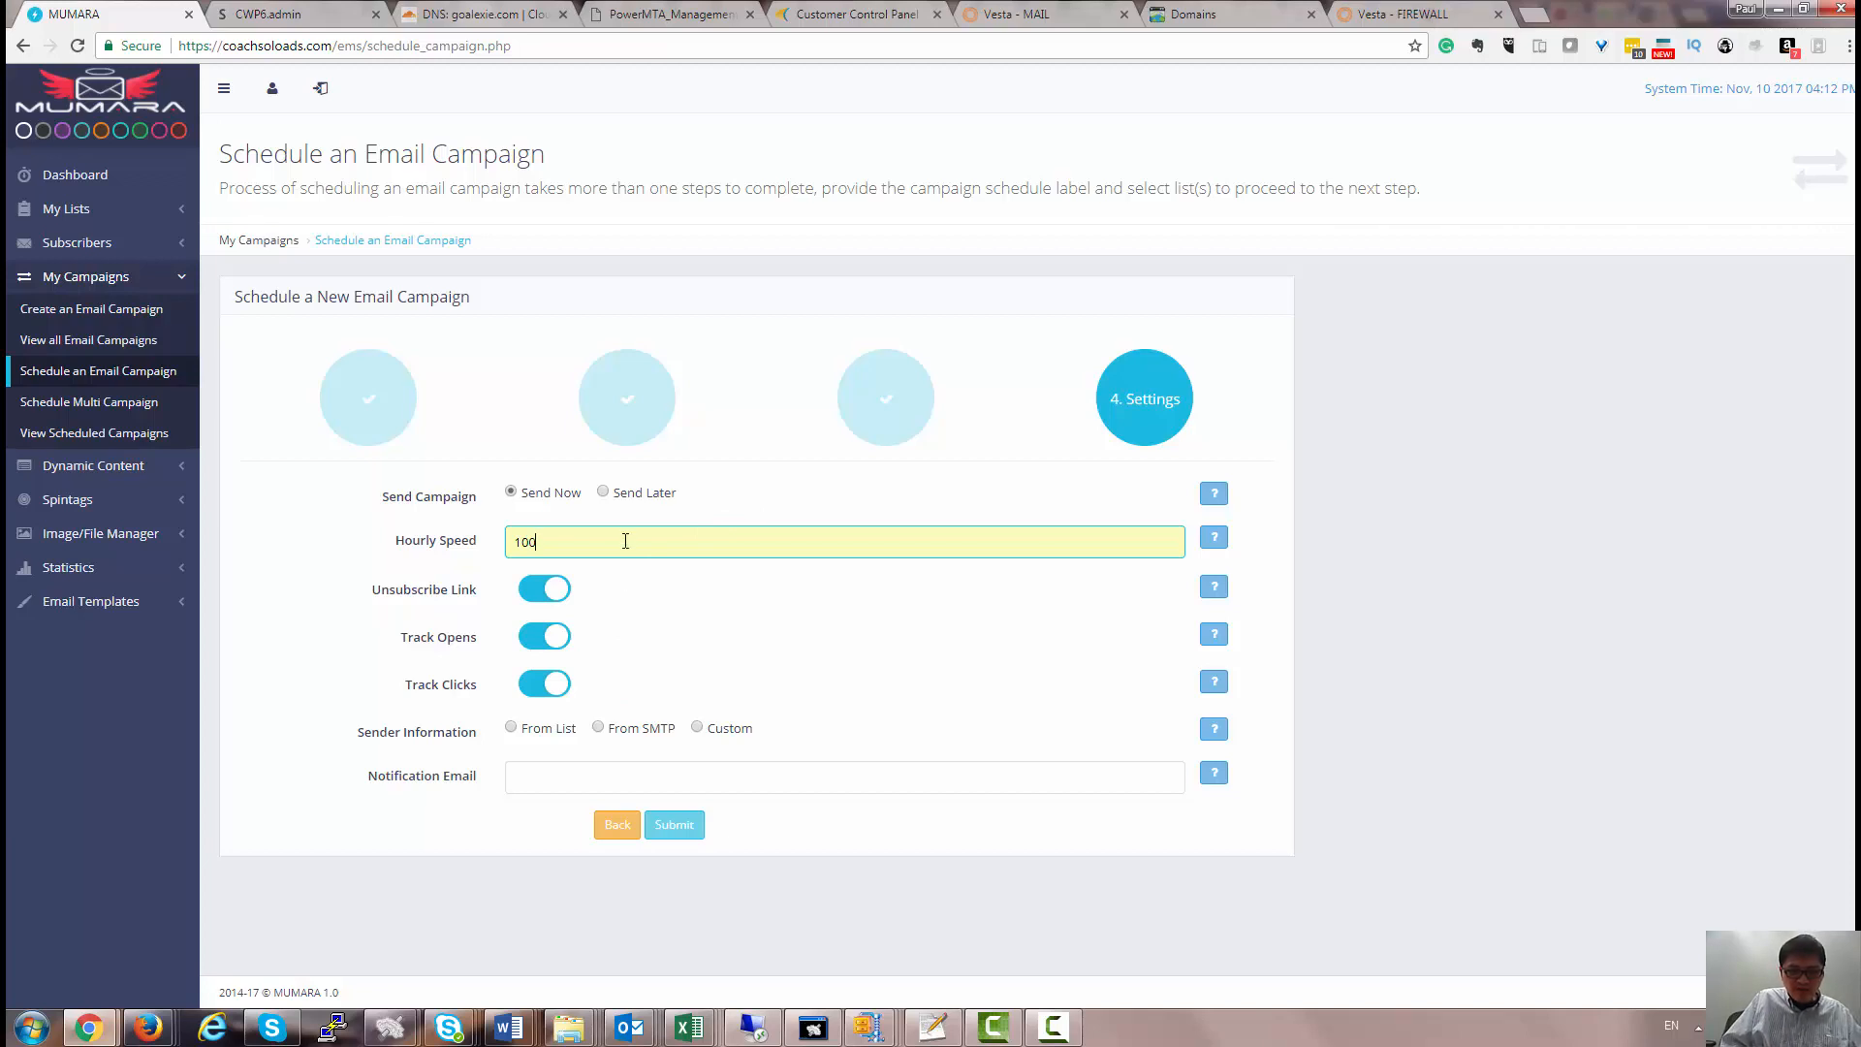
click(603, 492)
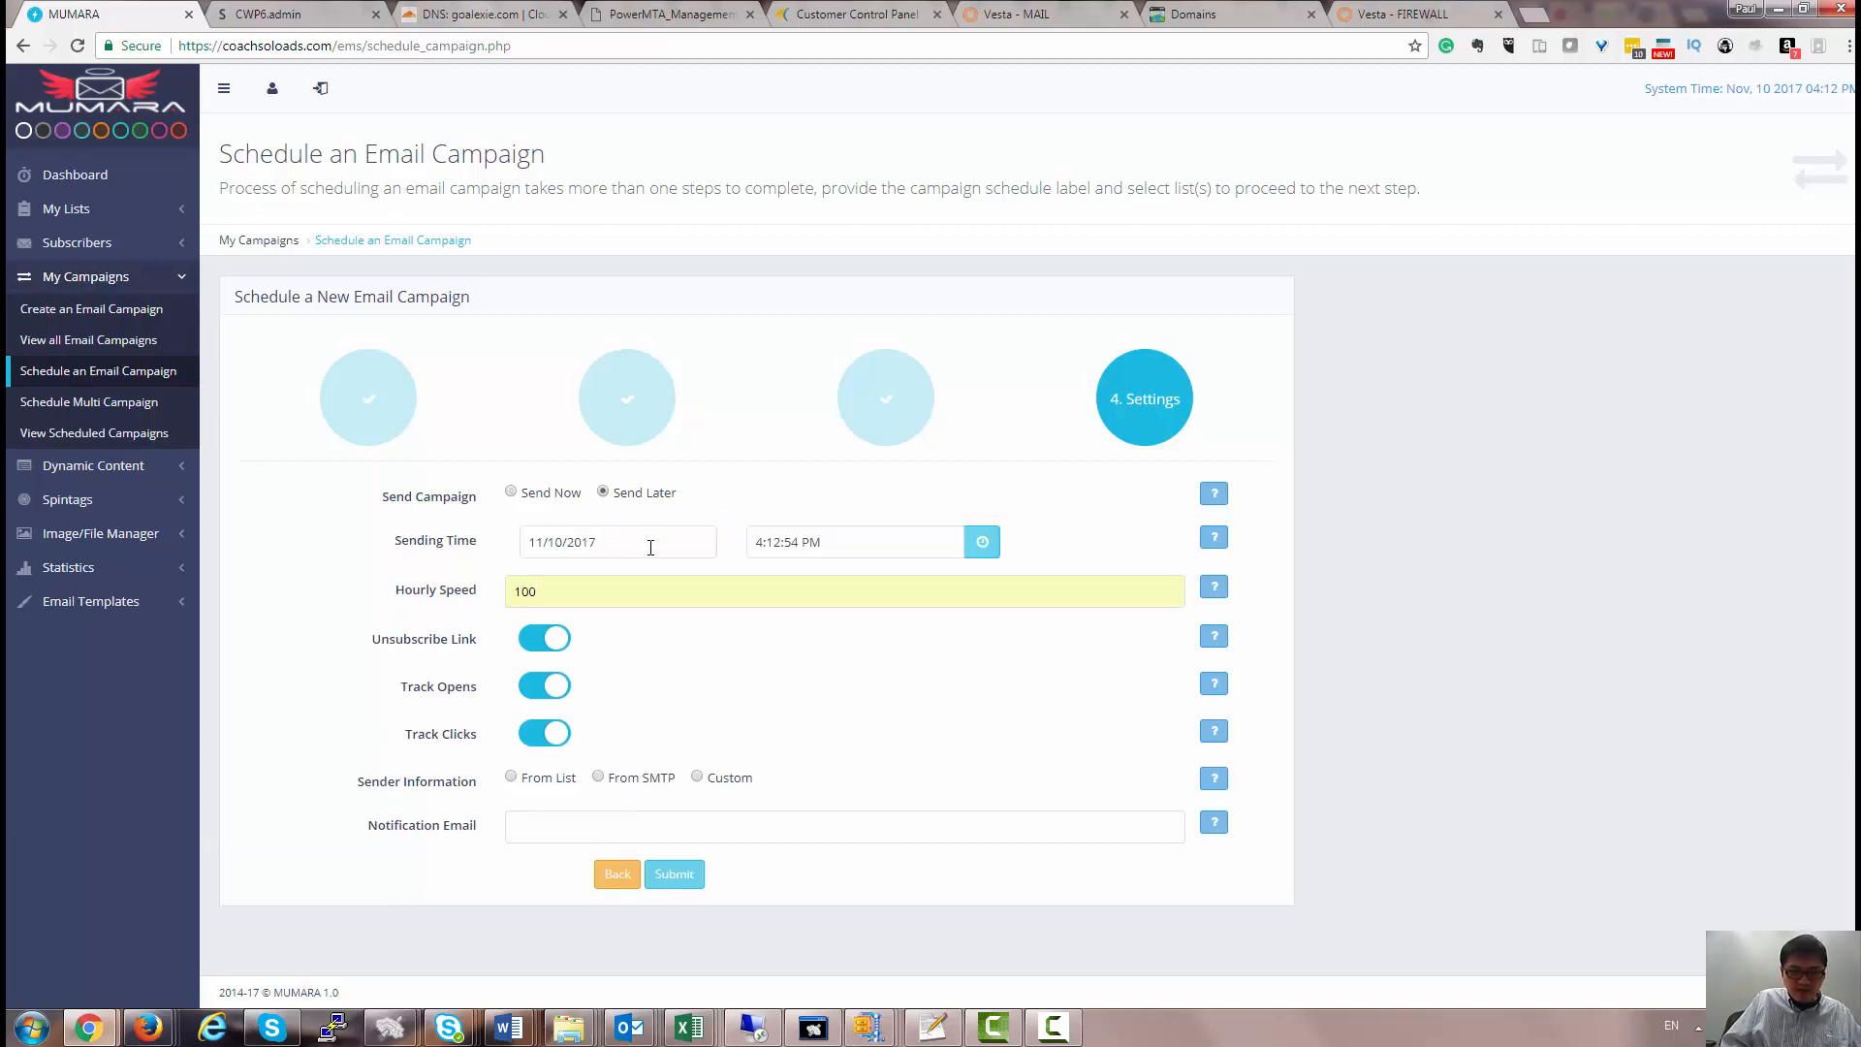
Set the campaign's sending time to 4:20:54 PM on 11/10/2017 and submit the schedule.
click(797, 548)
click(982, 542)
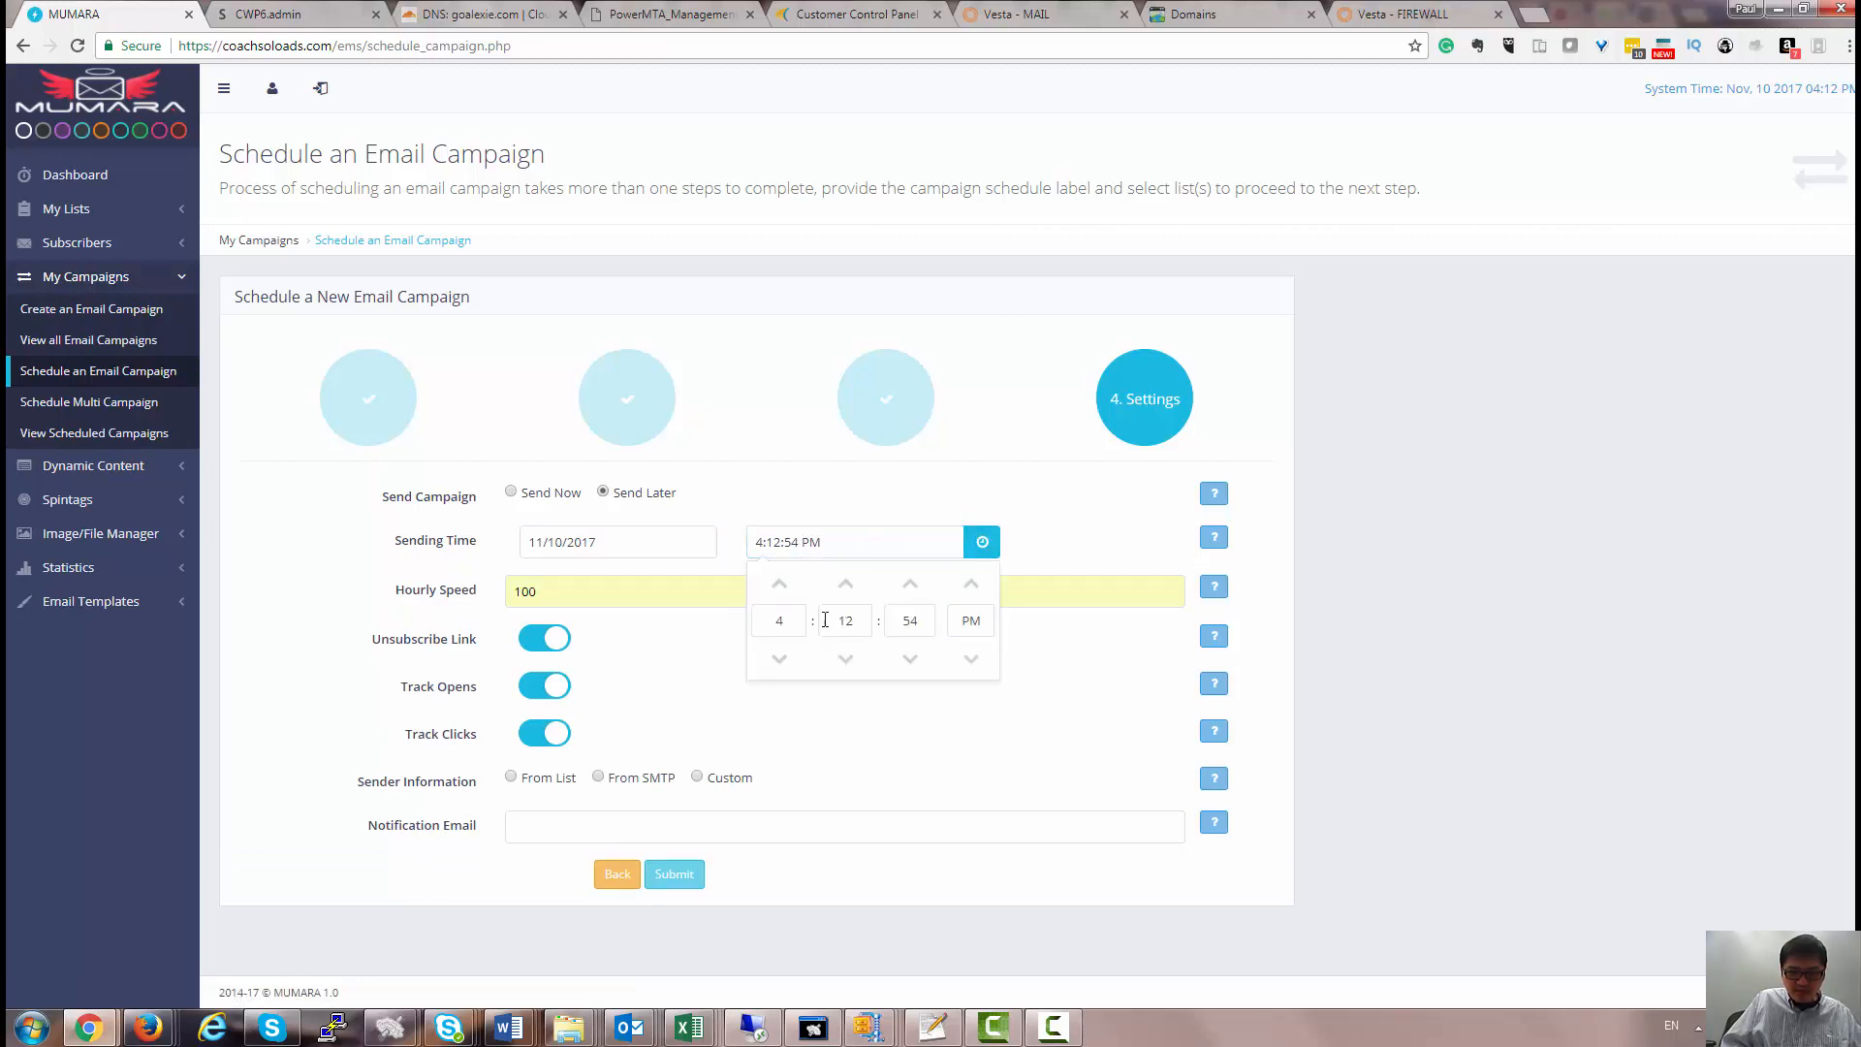
click(851, 585)
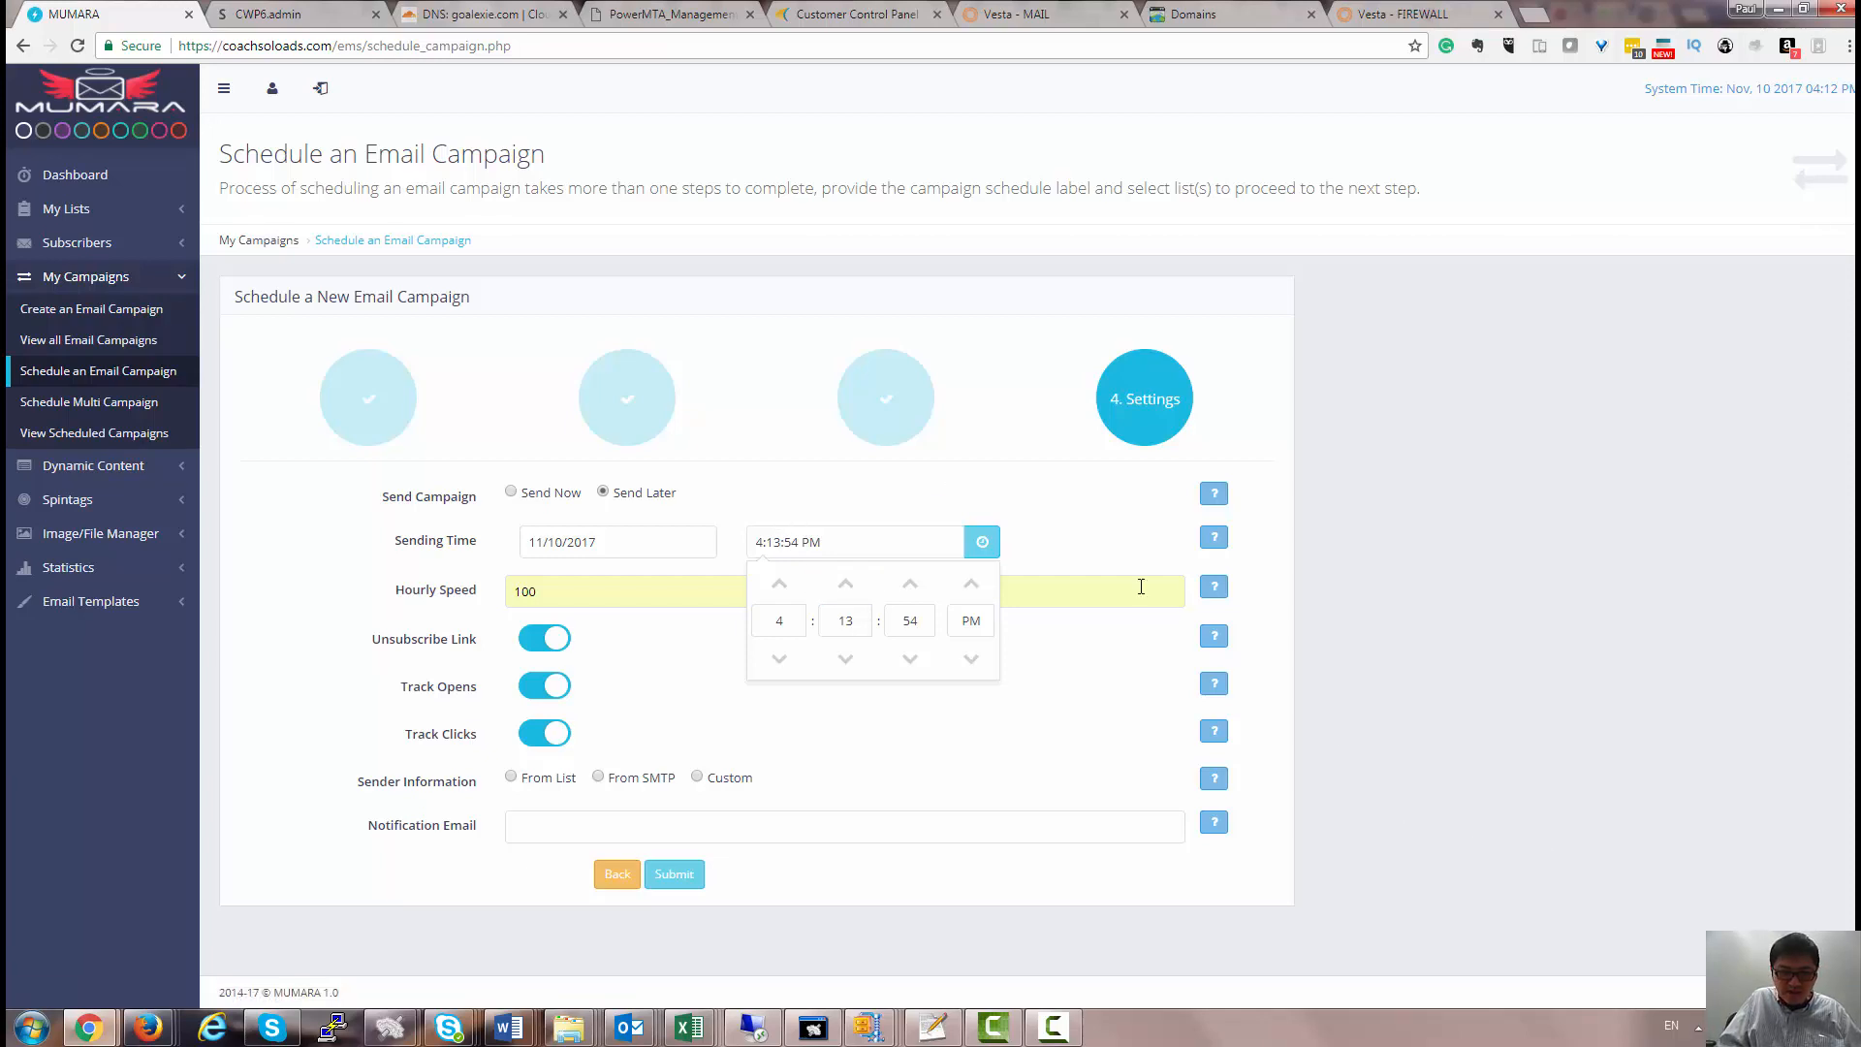
click(844, 585)
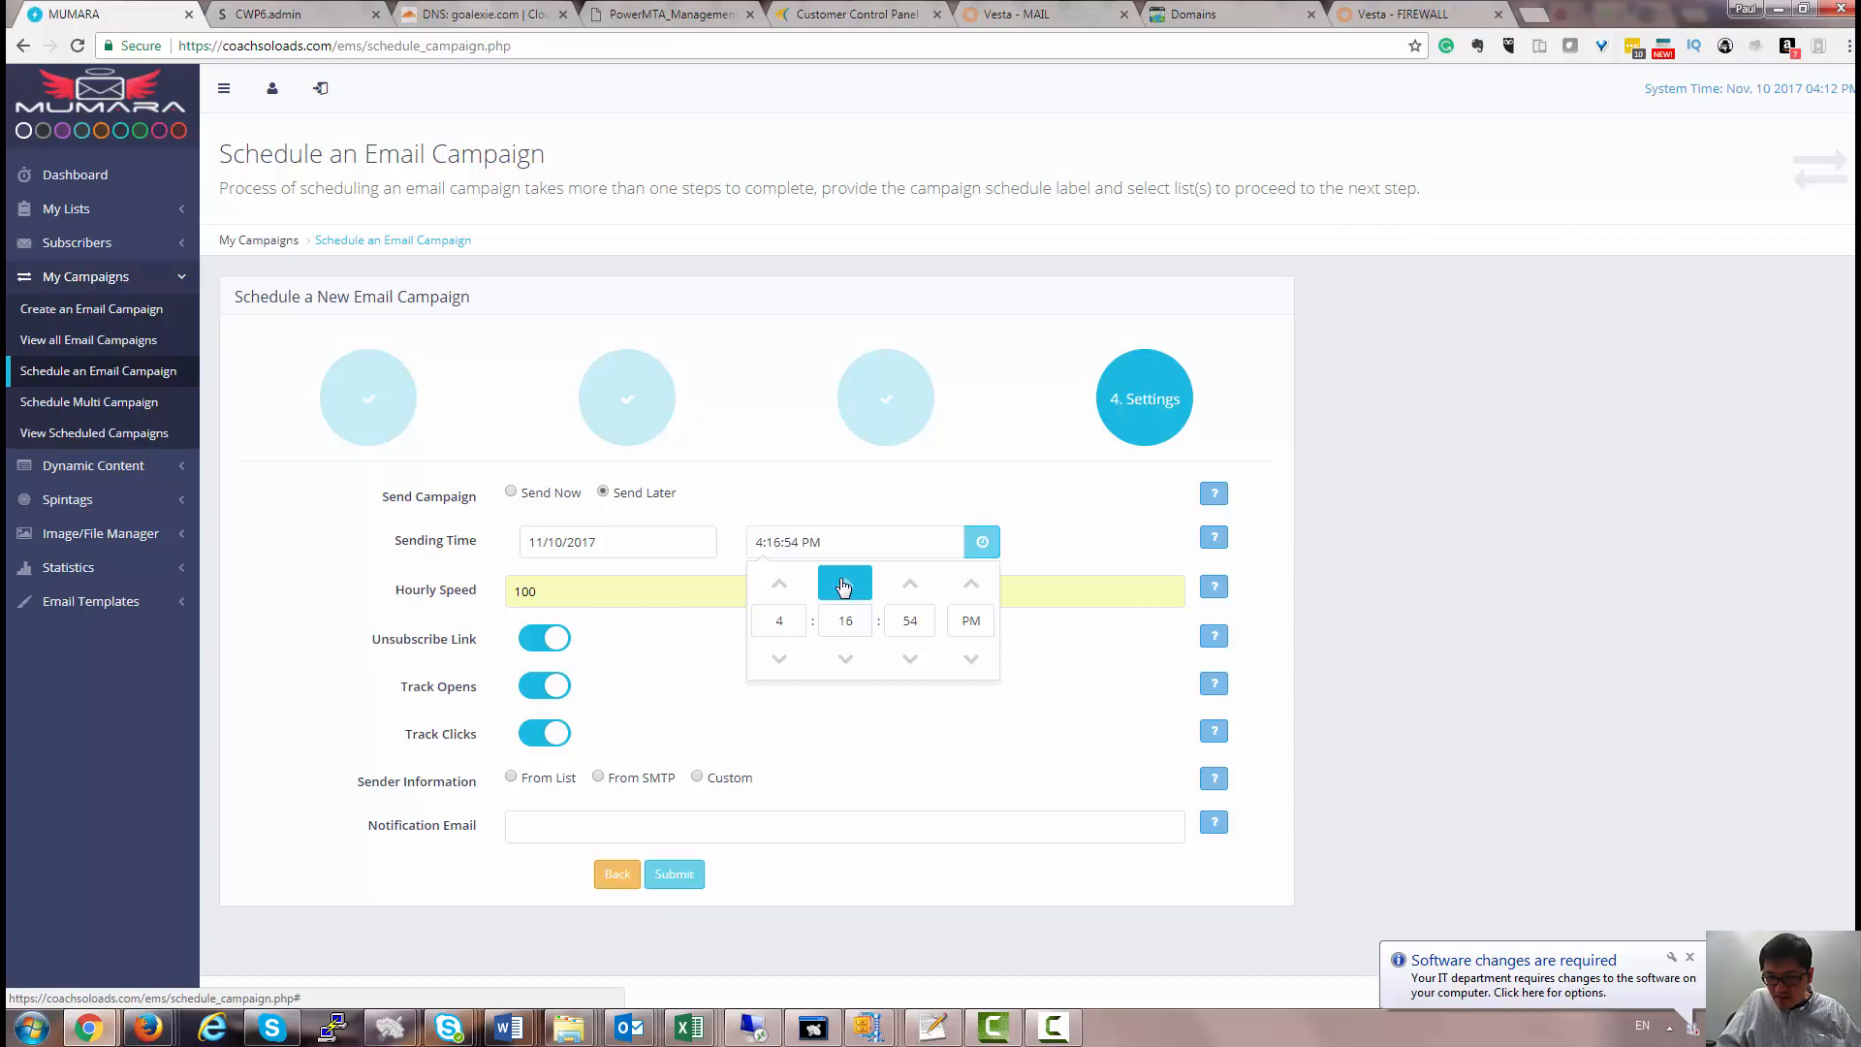
click(843, 585)
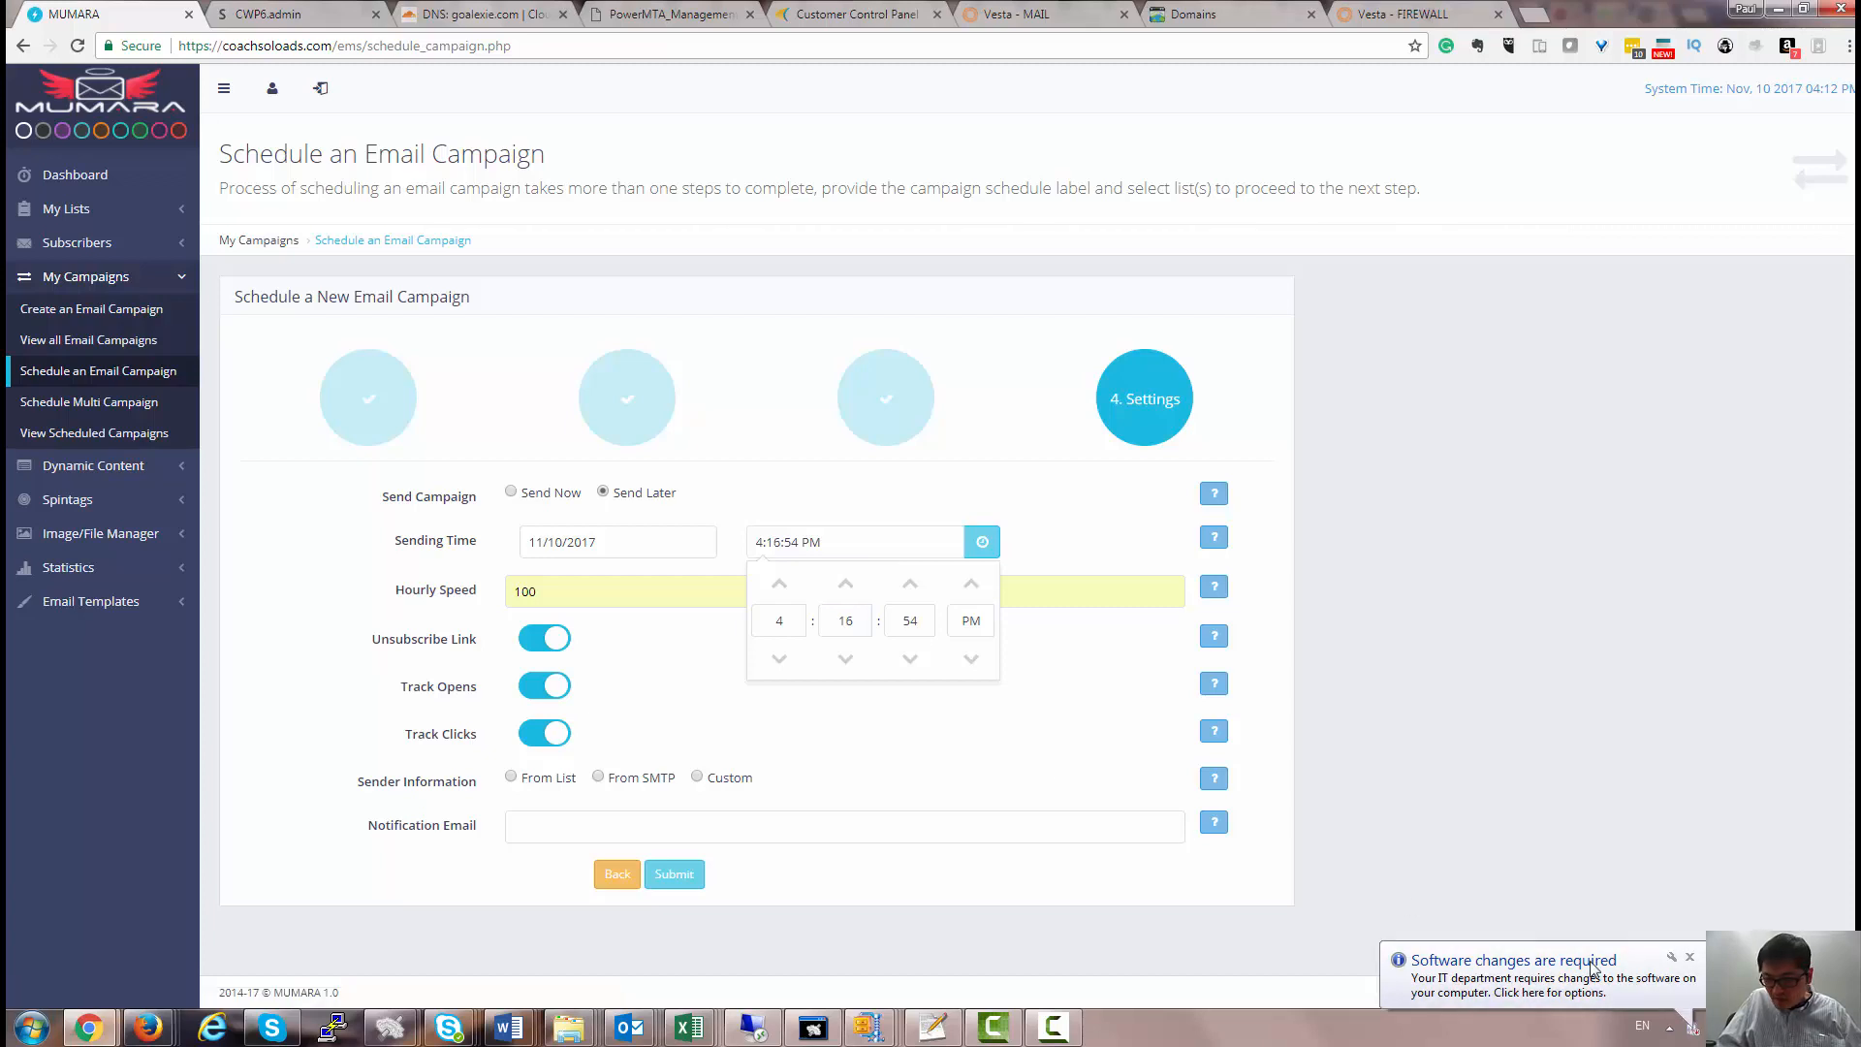
click(846, 584)
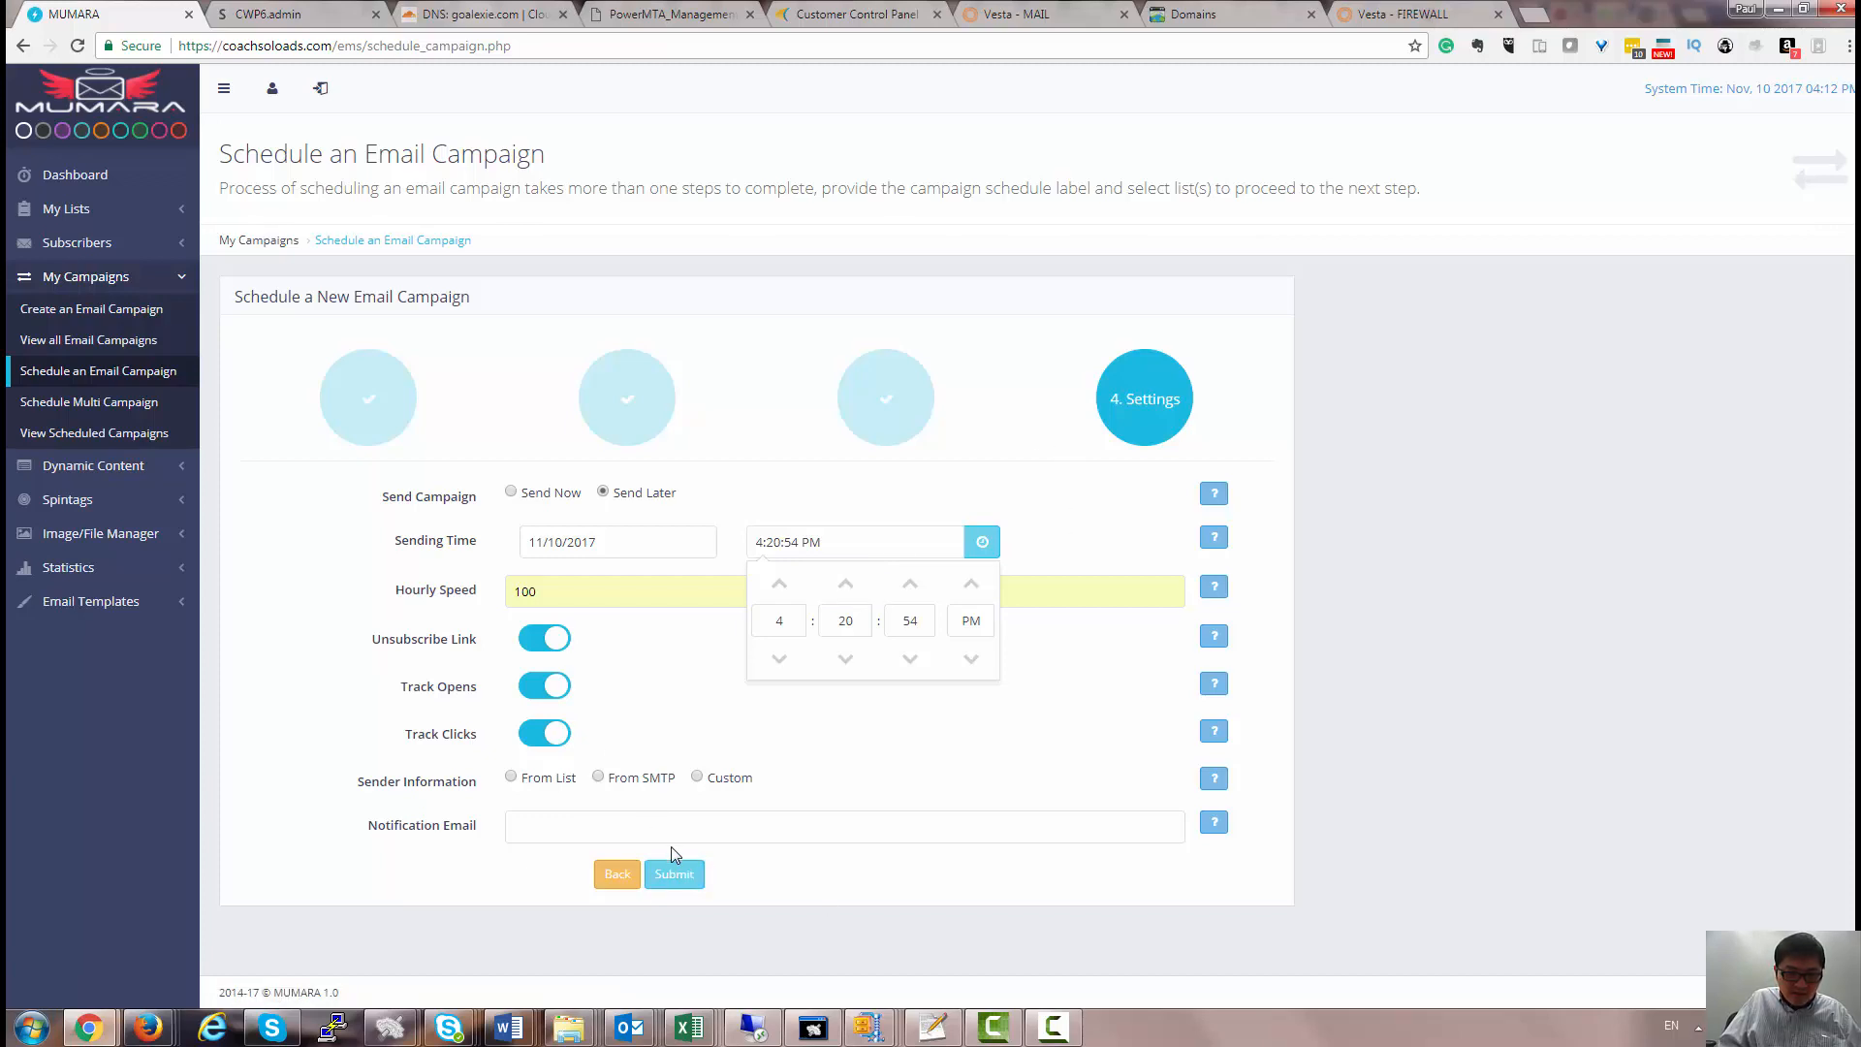
click(688, 882)
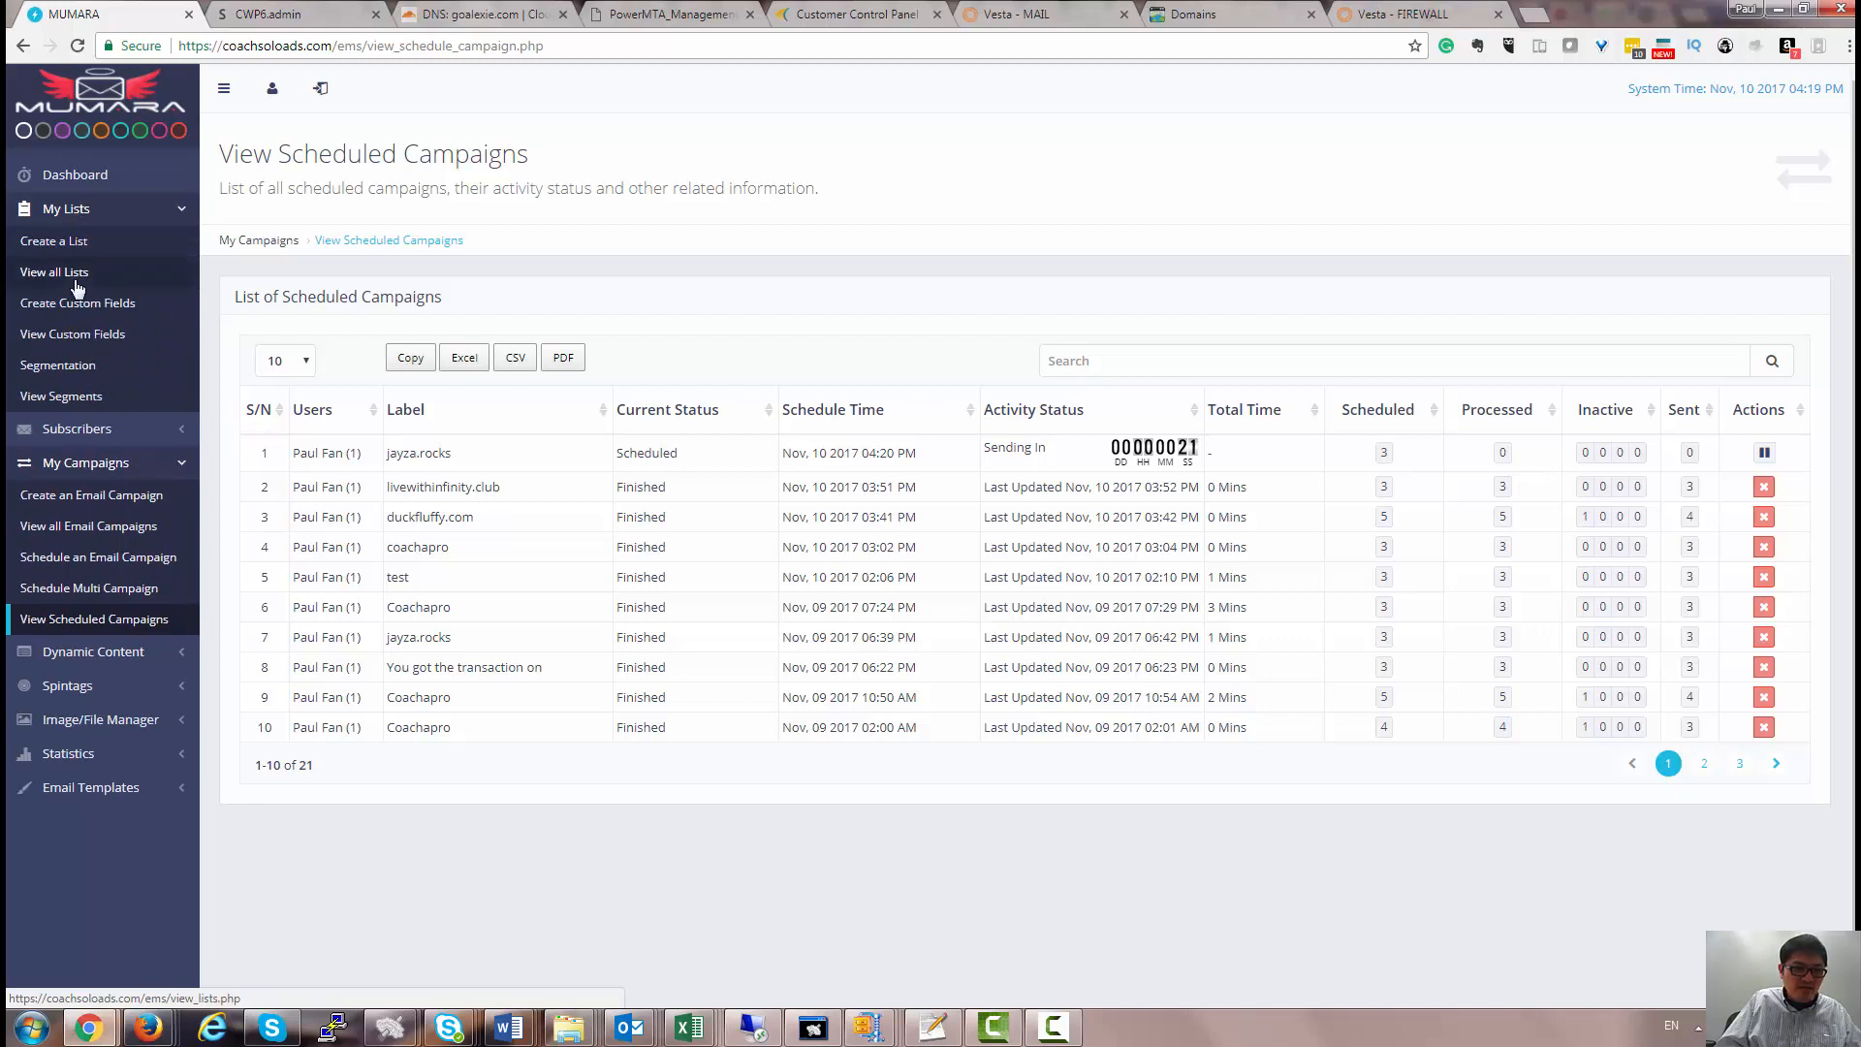
In the subscriber lists, view the email verification prompt and the list details for jayza.rocks without changing anything.
click(81, 281)
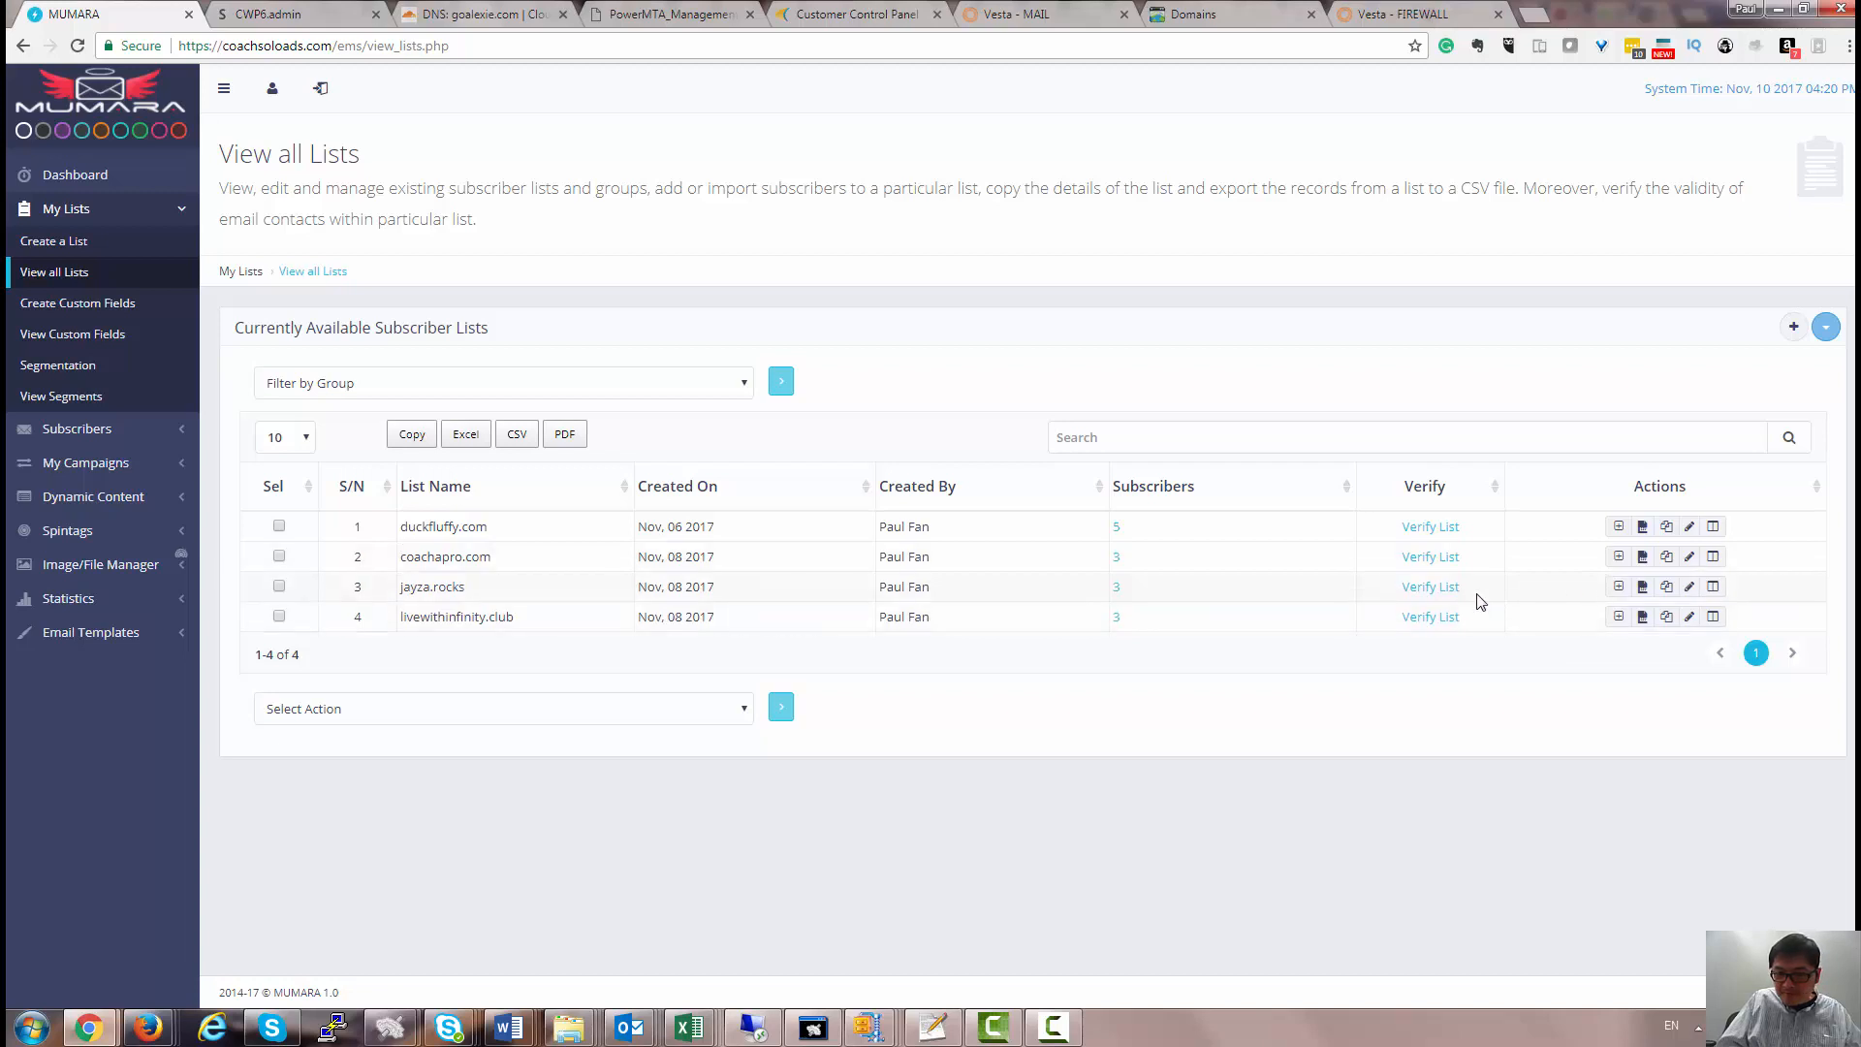
click(1421, 589)
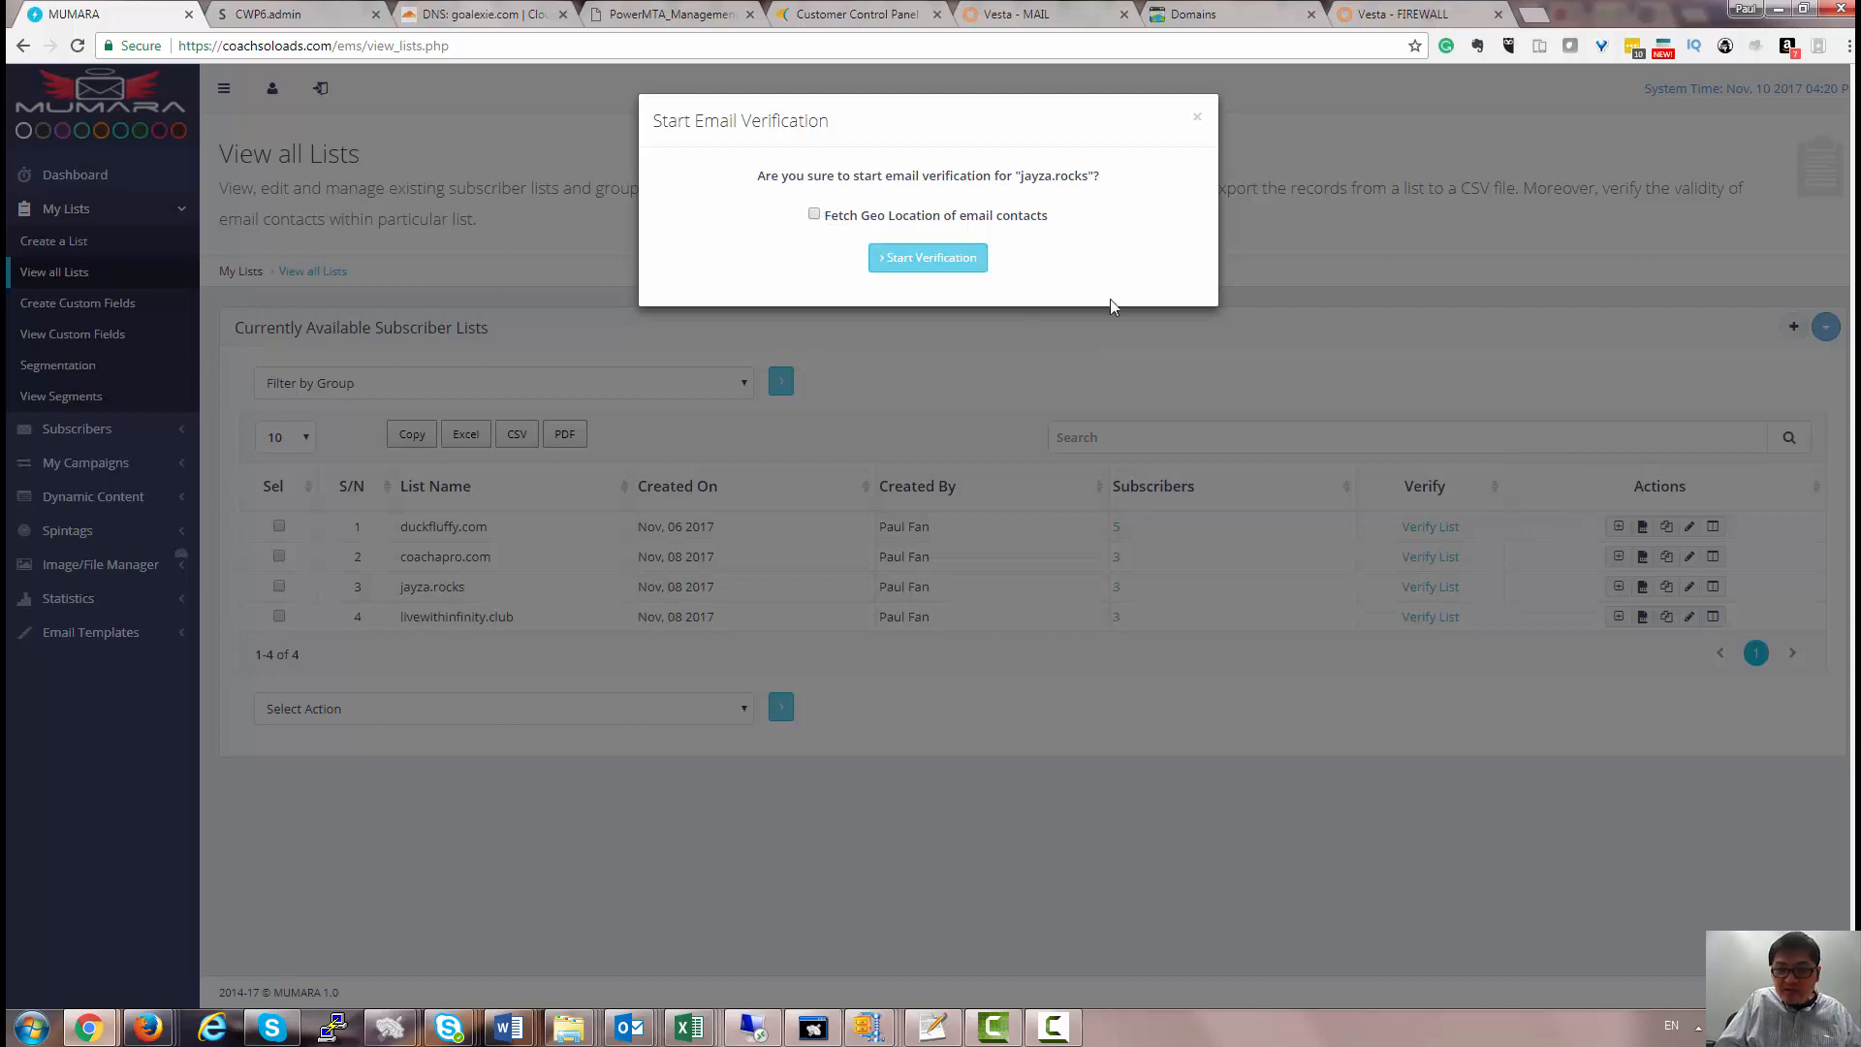
click(1193, 121)
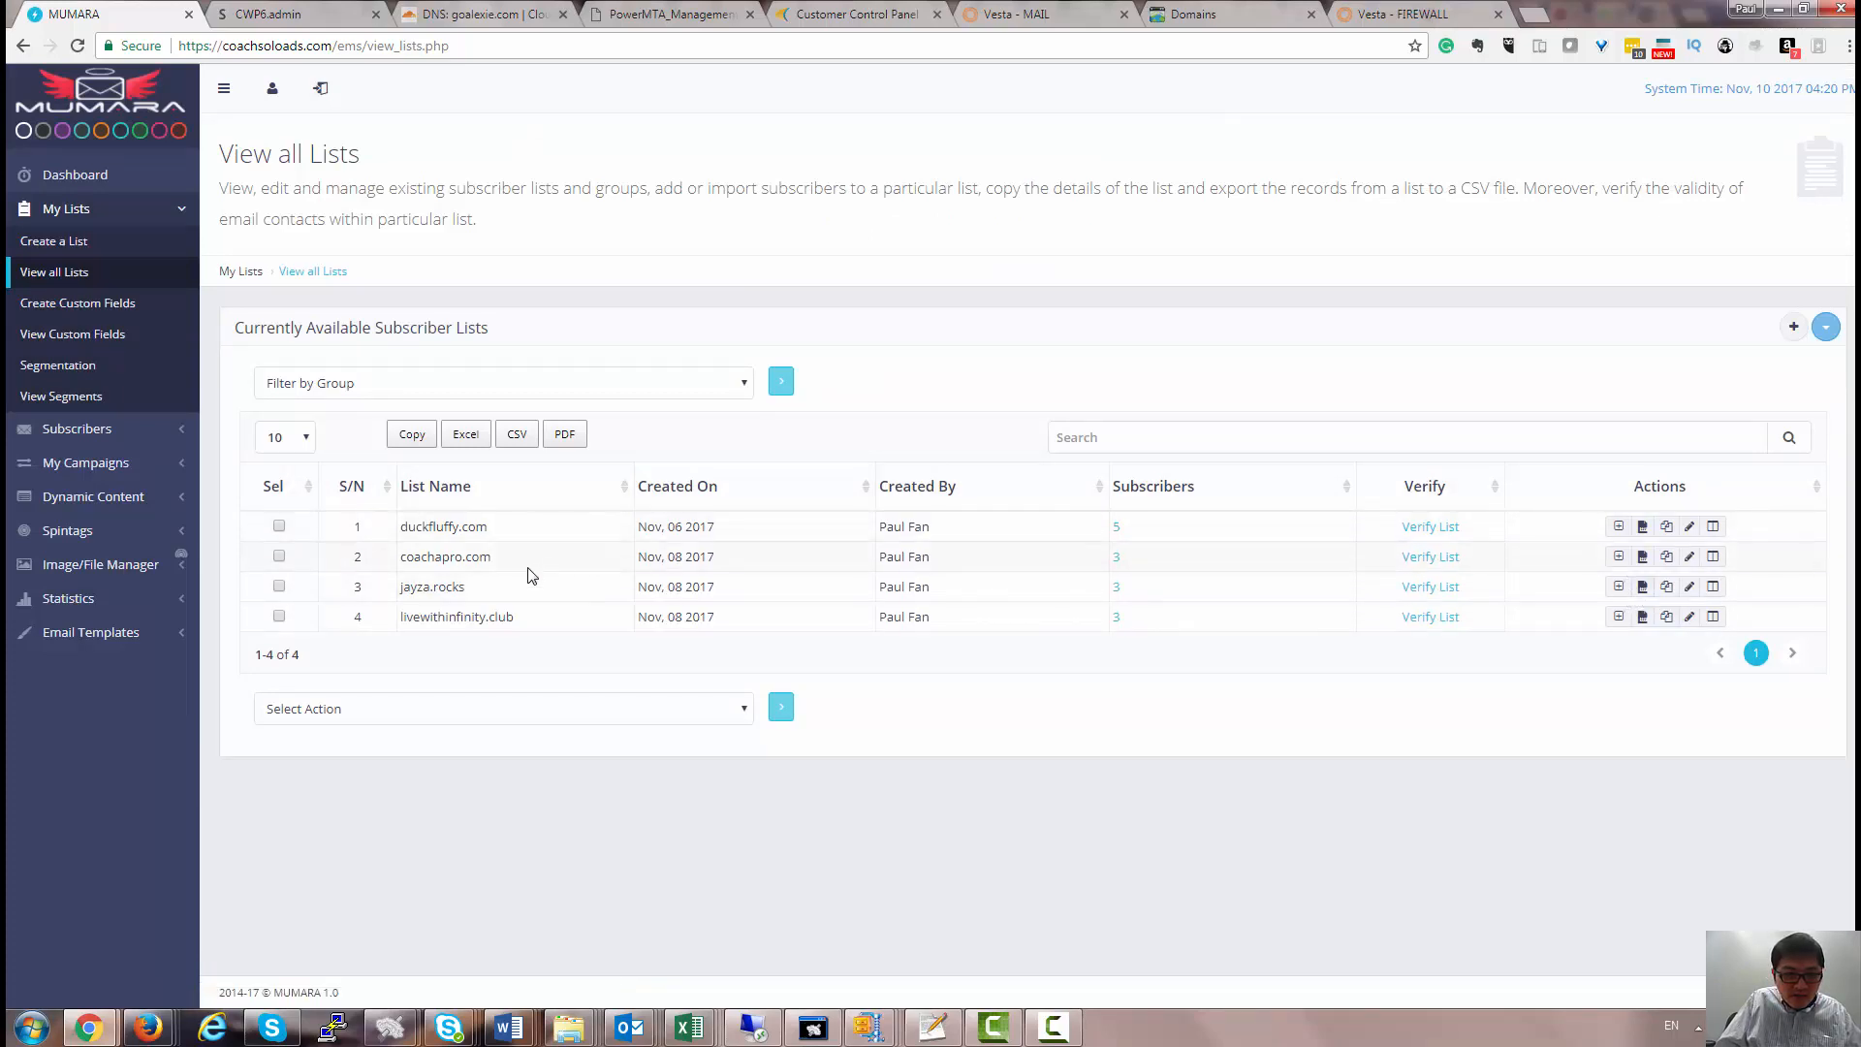
click(1689, 590)
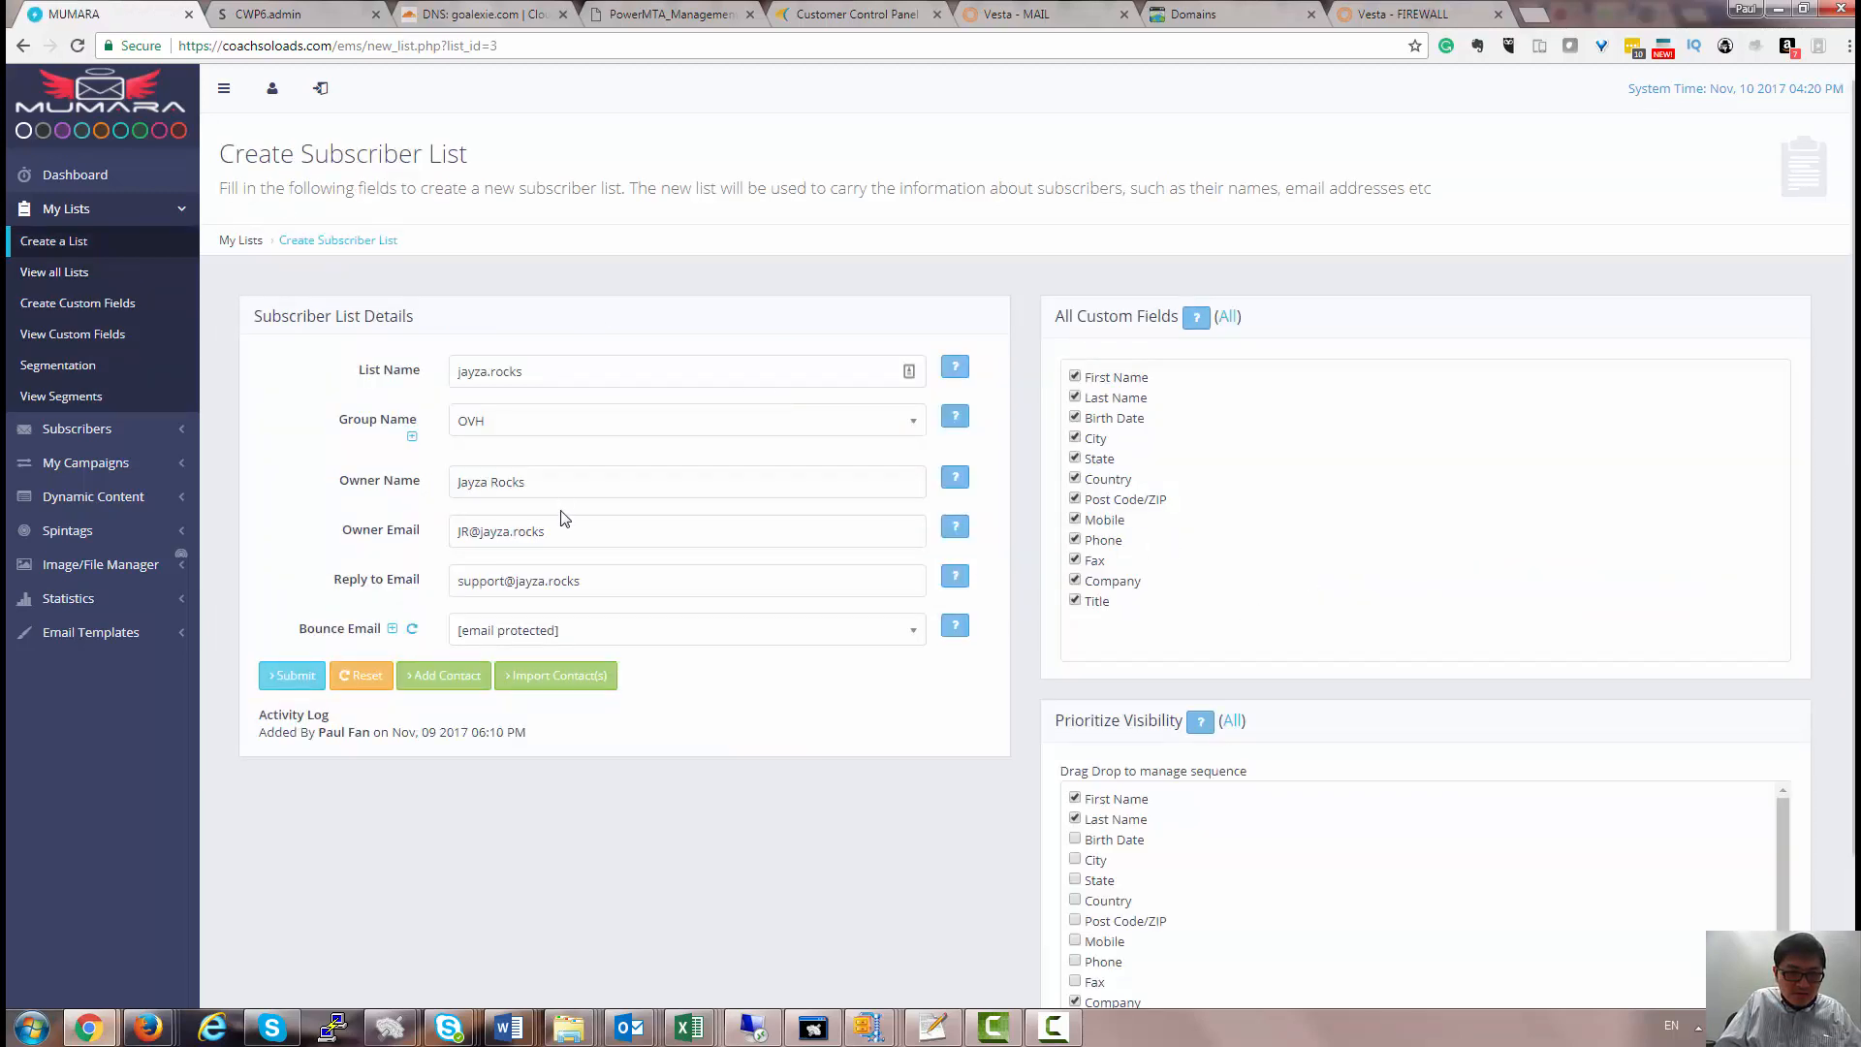
click(23, 45)
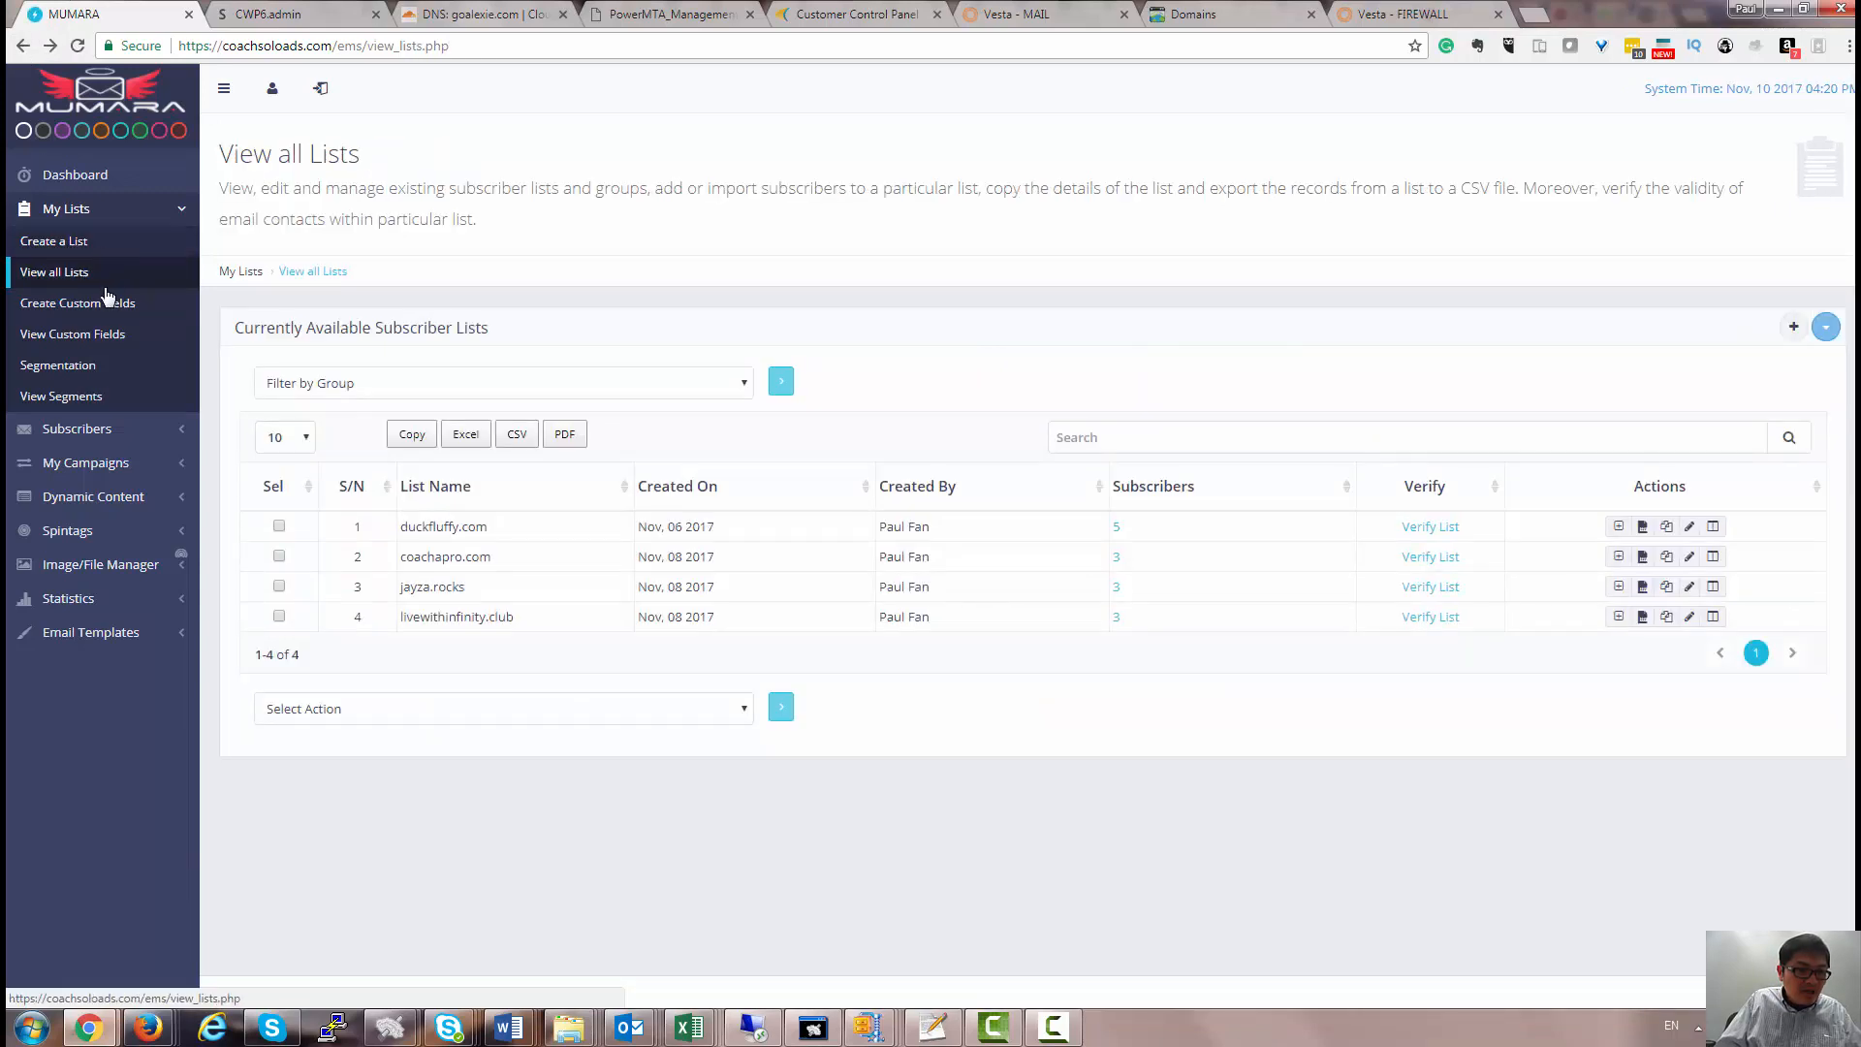
Show all subscribers and compare the contacts assigned to the jayza.rocks and coachapro.com lists.
click(68, 428)
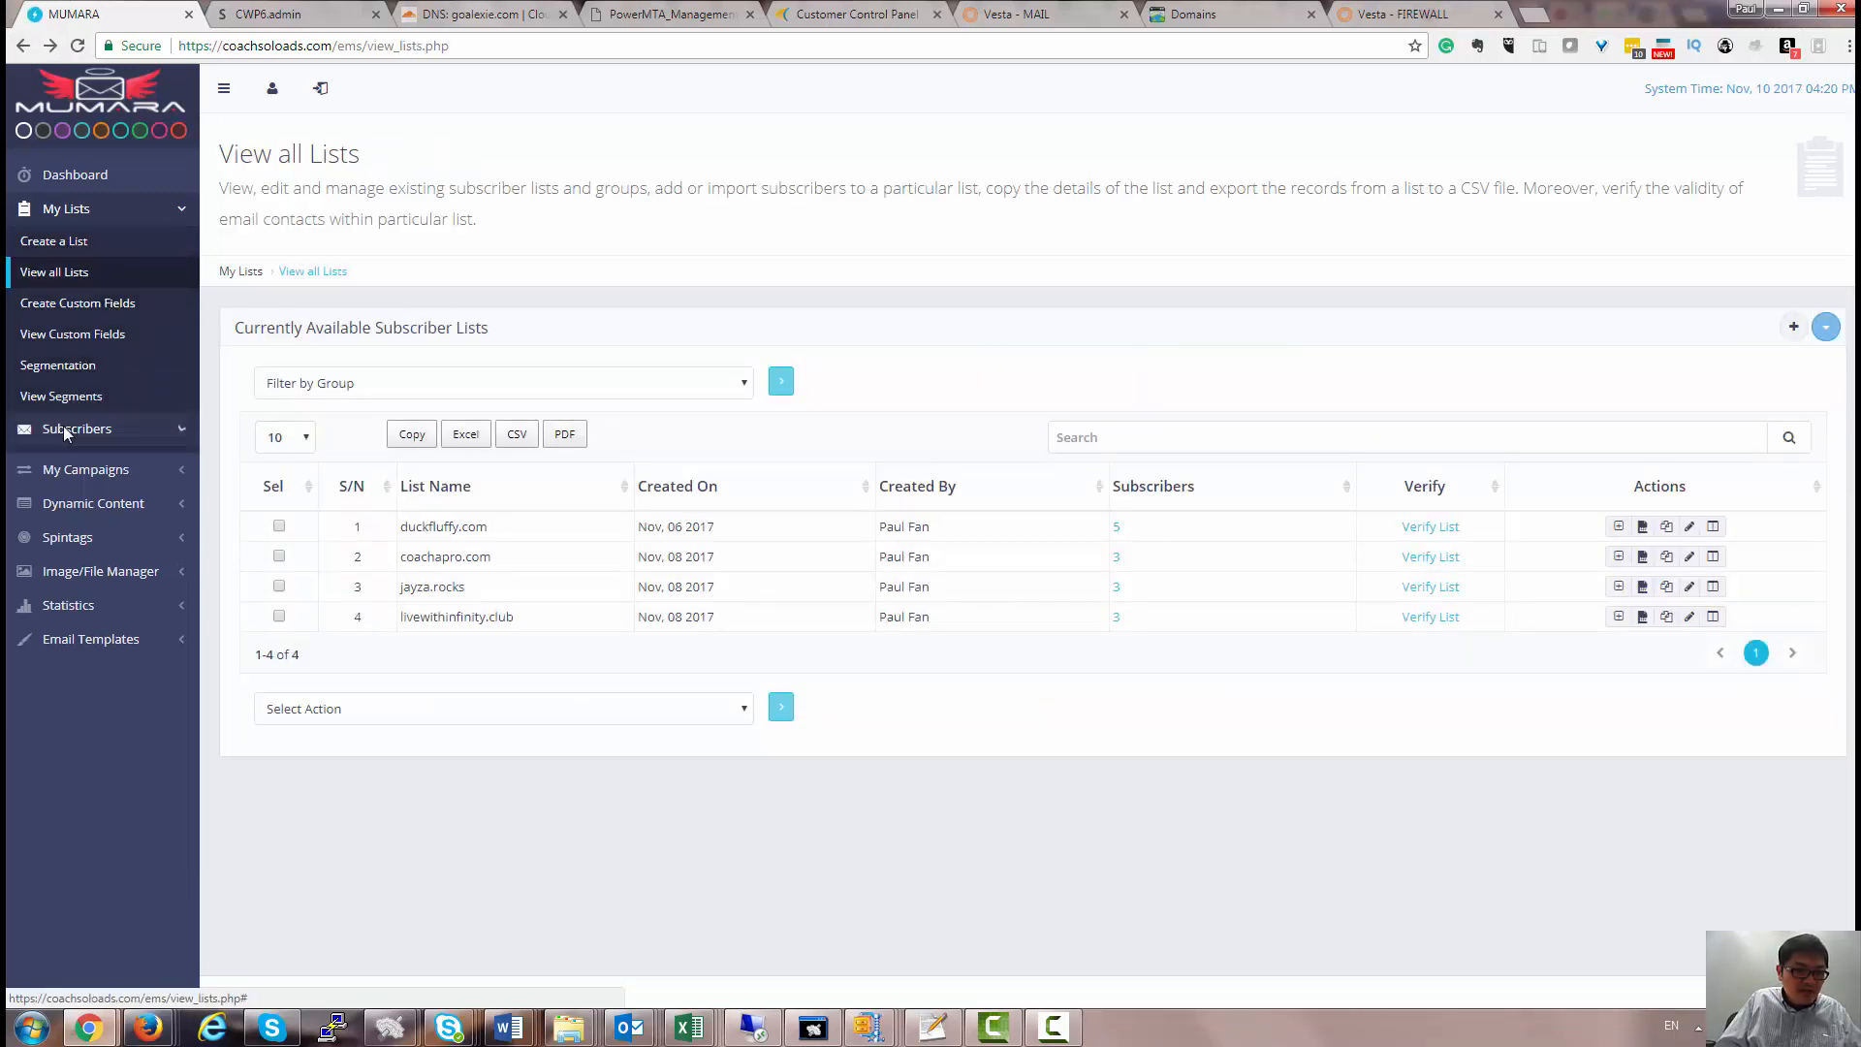
click(88, 467)
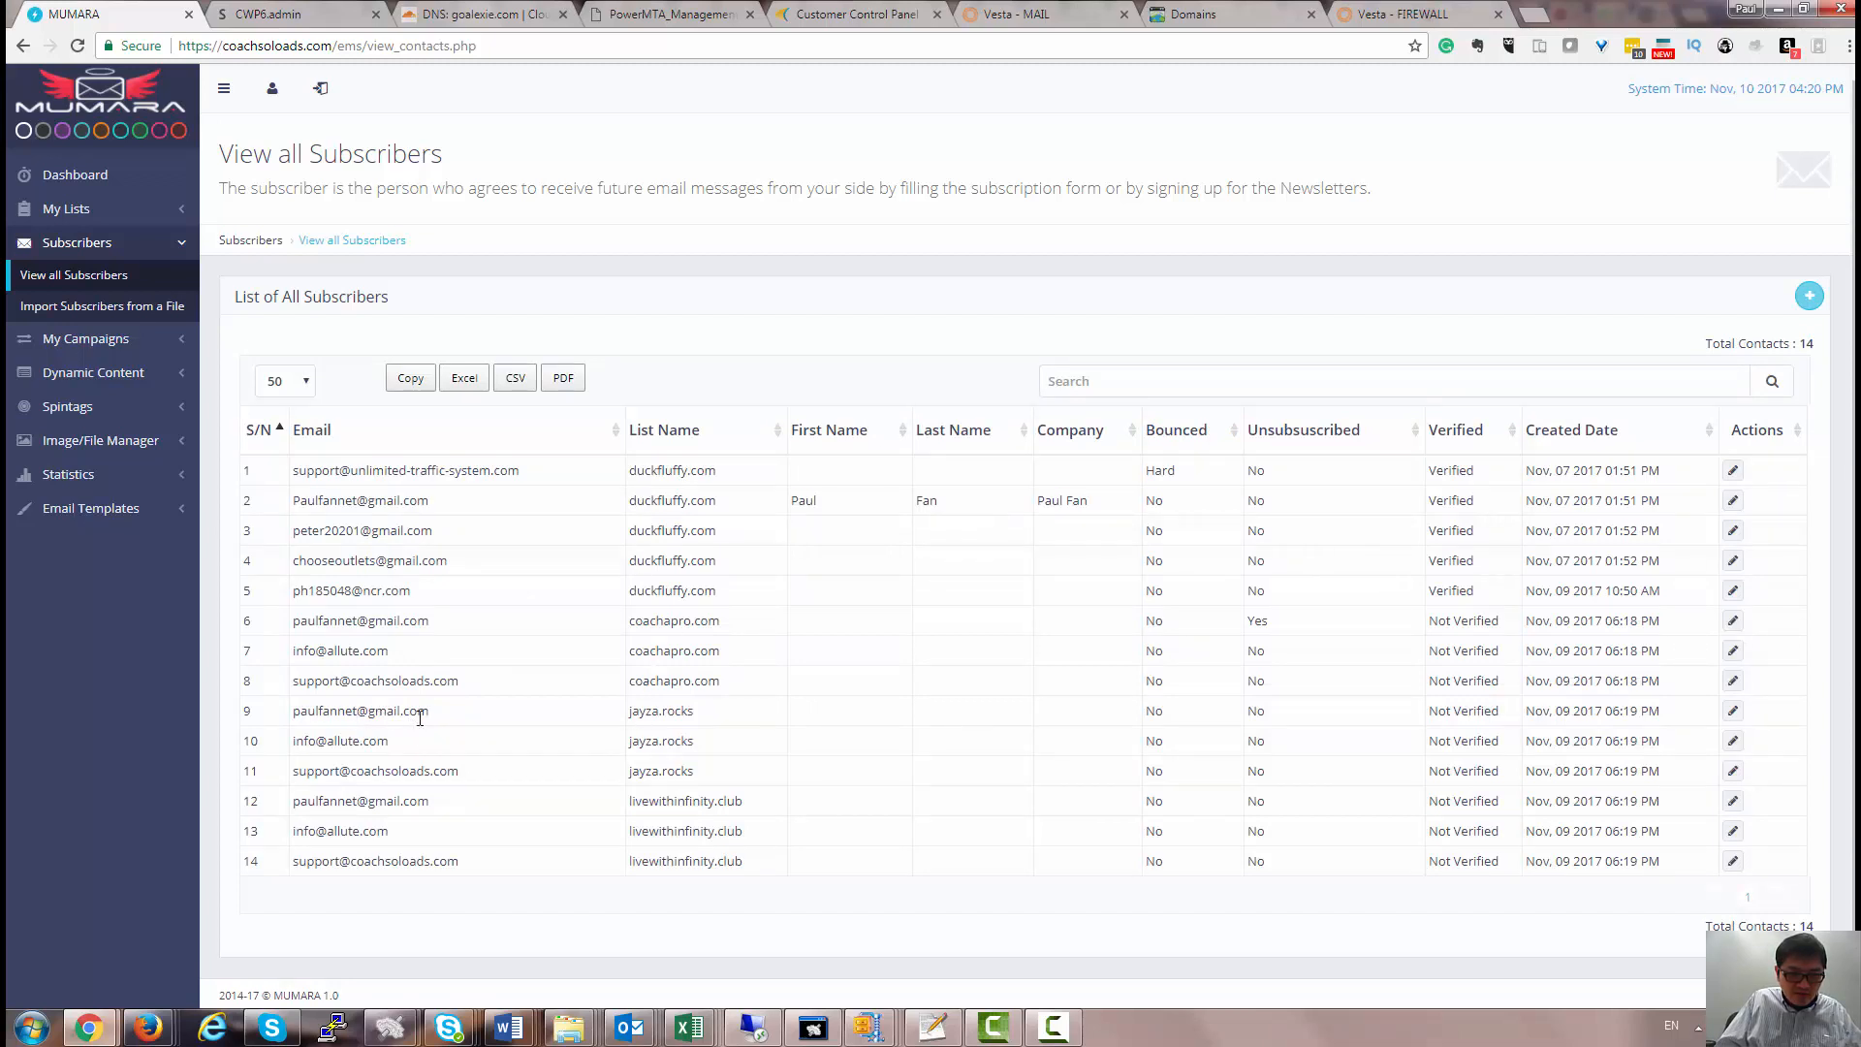
drag(403, 714, 279, 719)
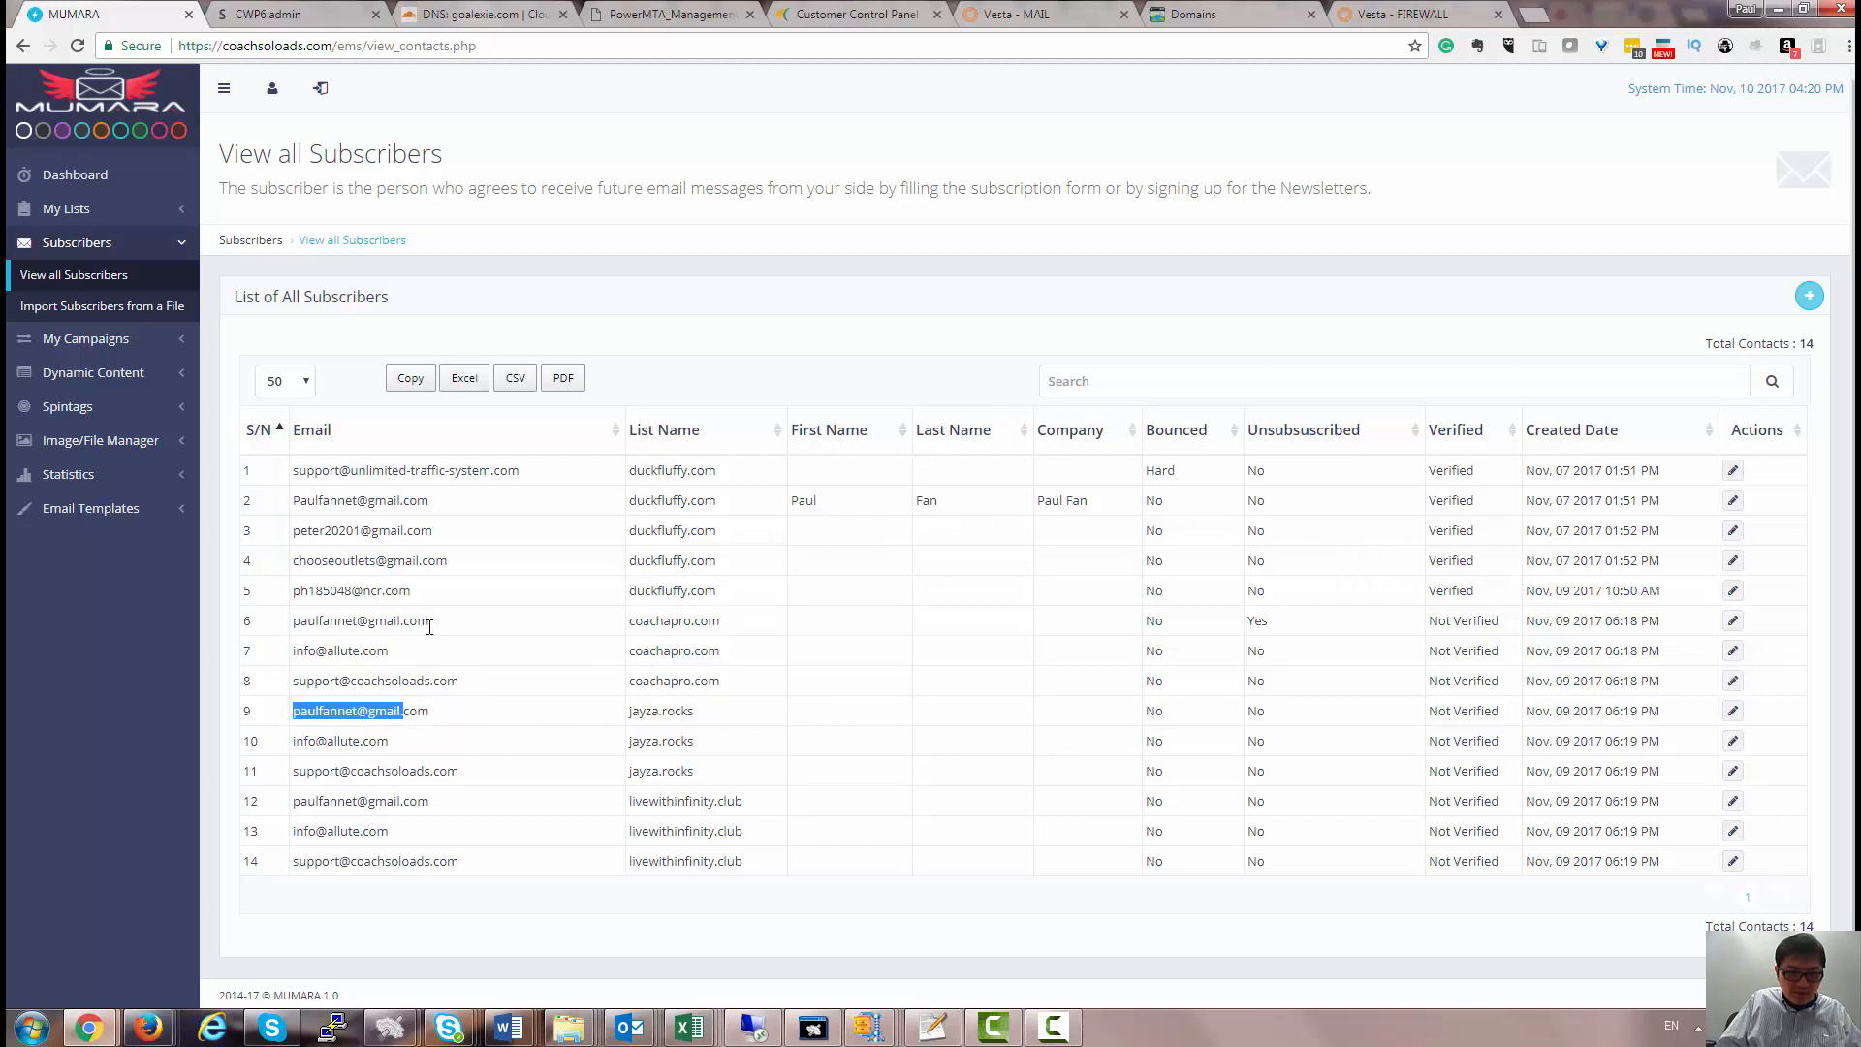
drag(430, 627, 287, 630)
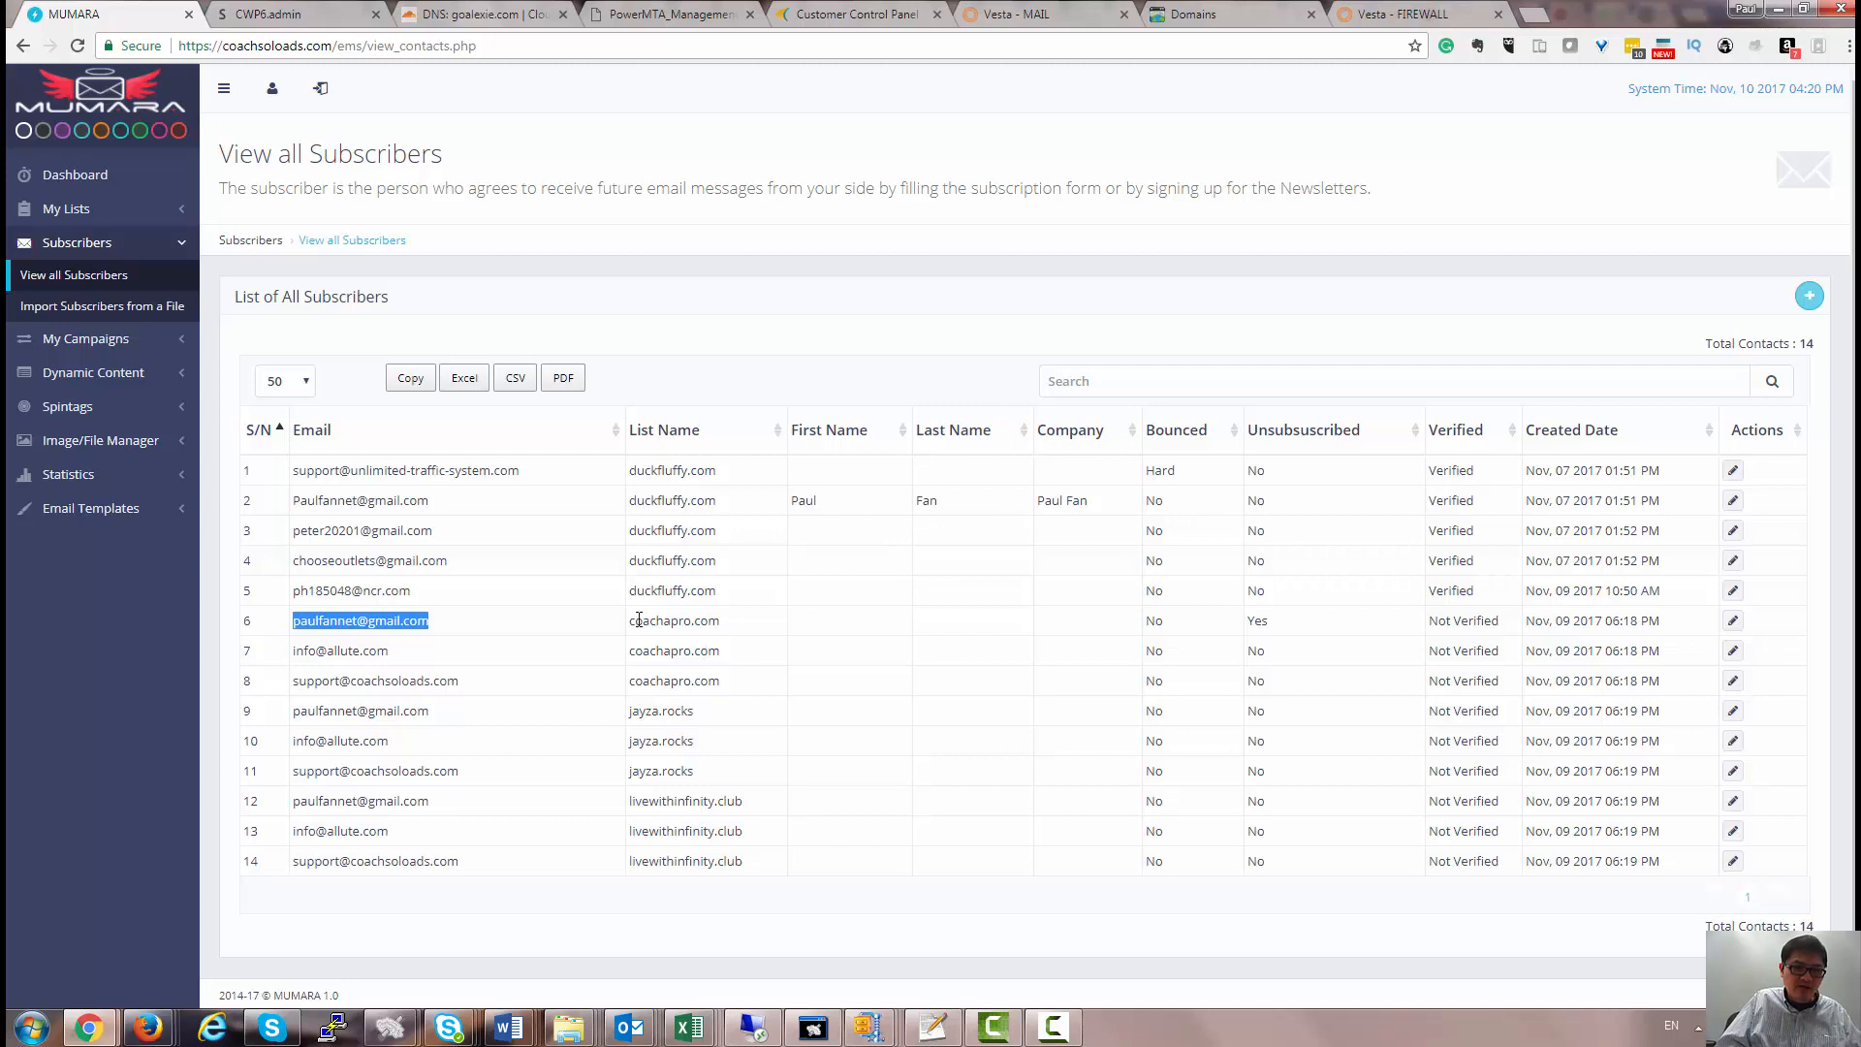
Check the scheduled campaigns' status, switch to Gmail, and open the message "Check out secret site to view the services you will offer" in Spam.
click(106, 345)
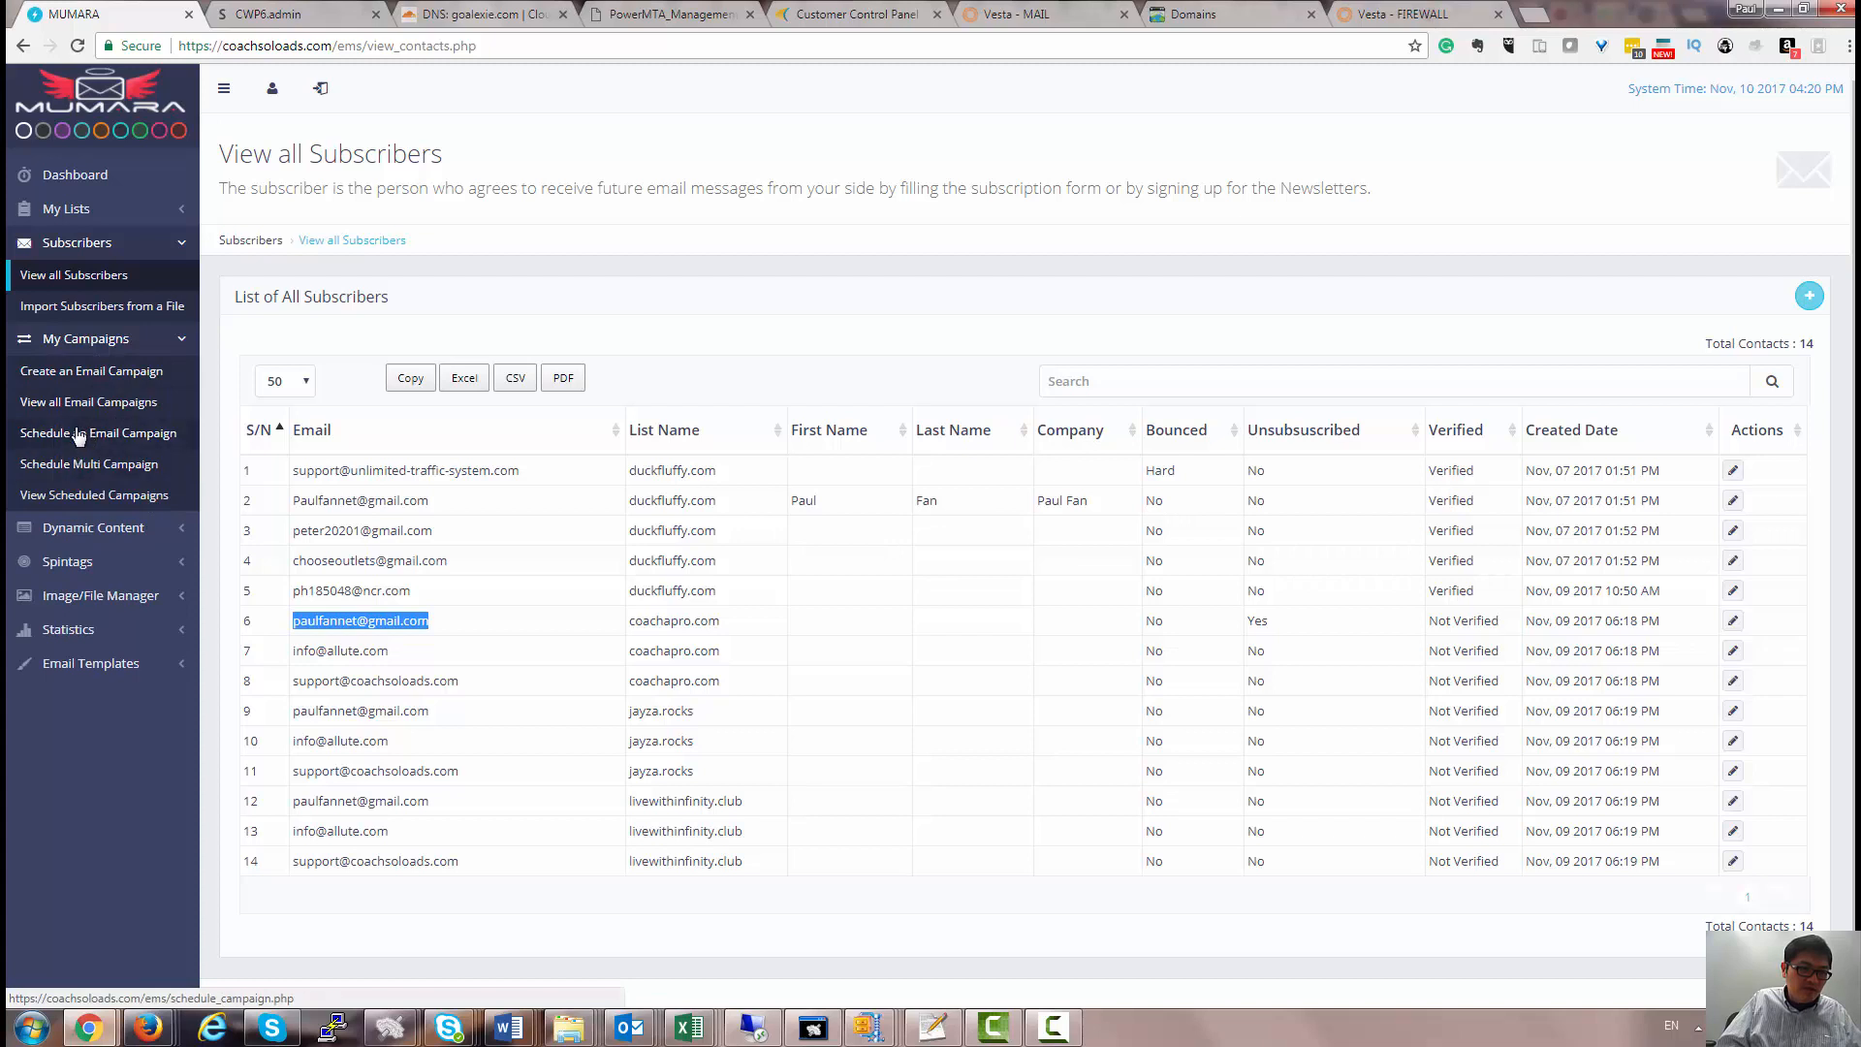
click(74, 496)
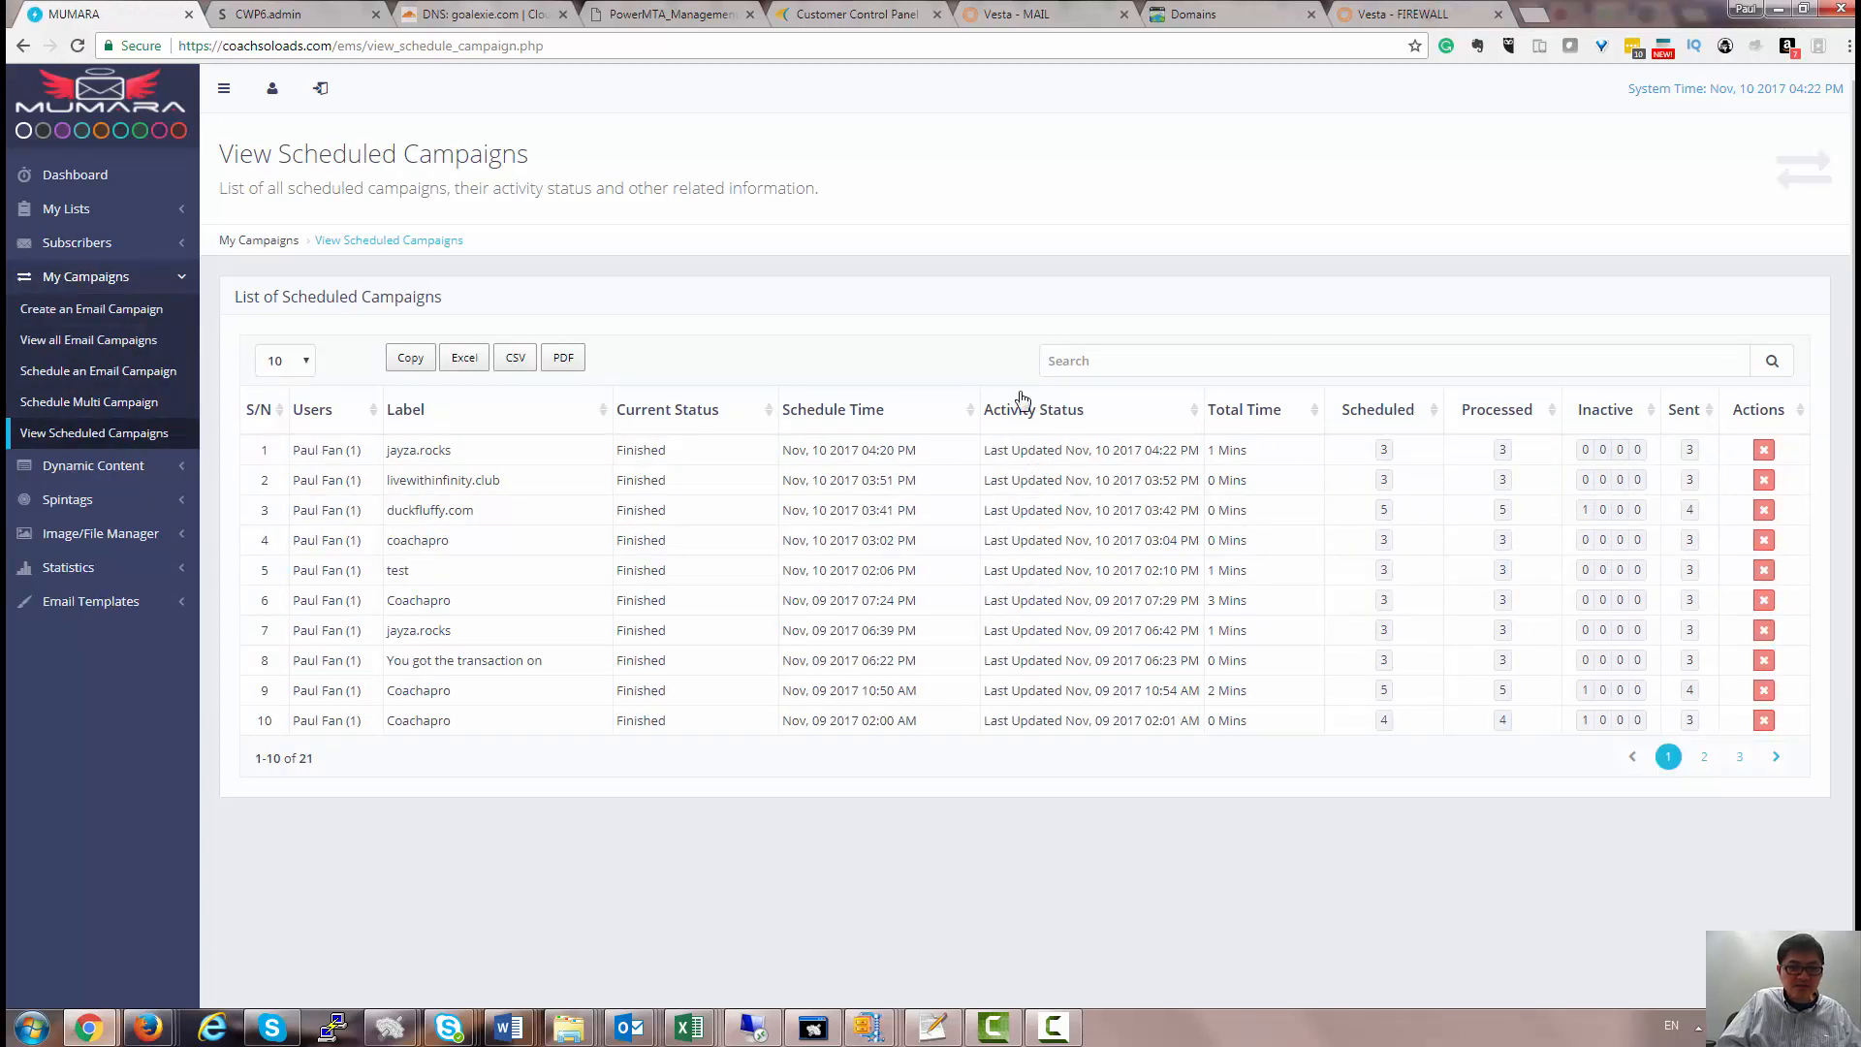
mouse_move(88, 1028)
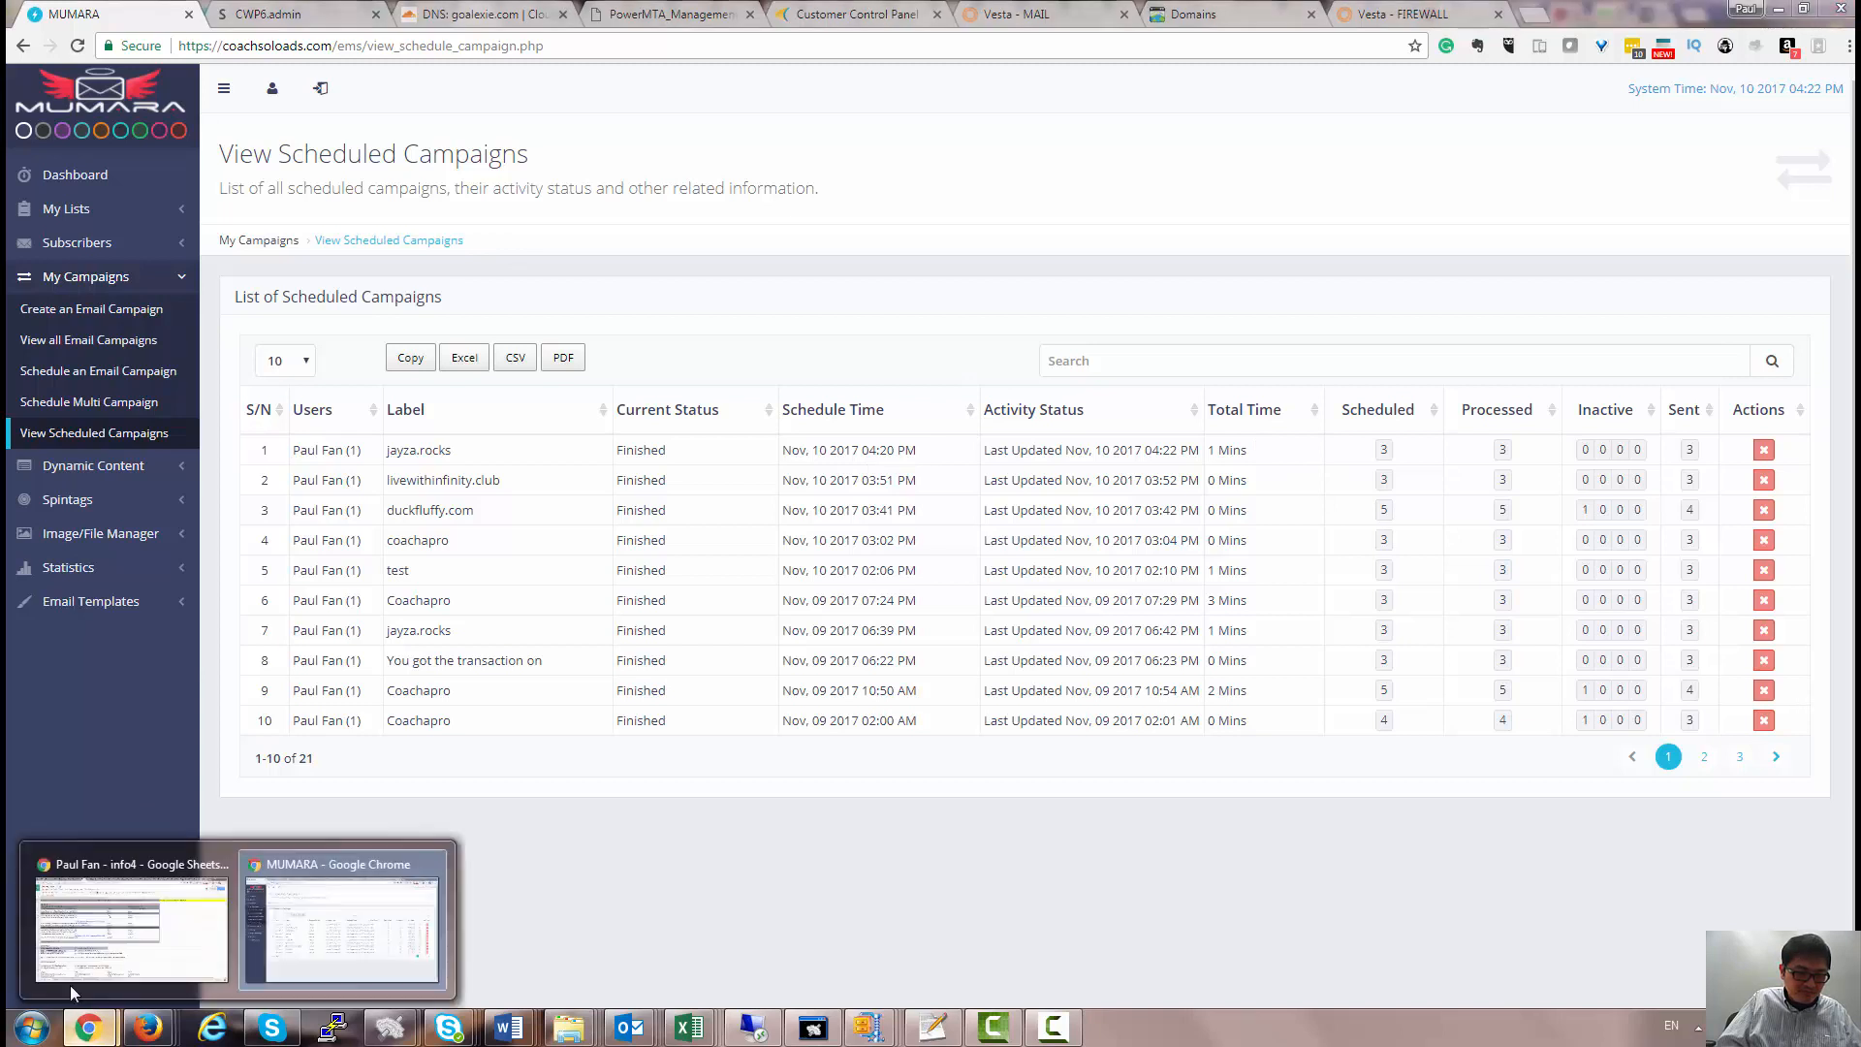
click(126, 921)
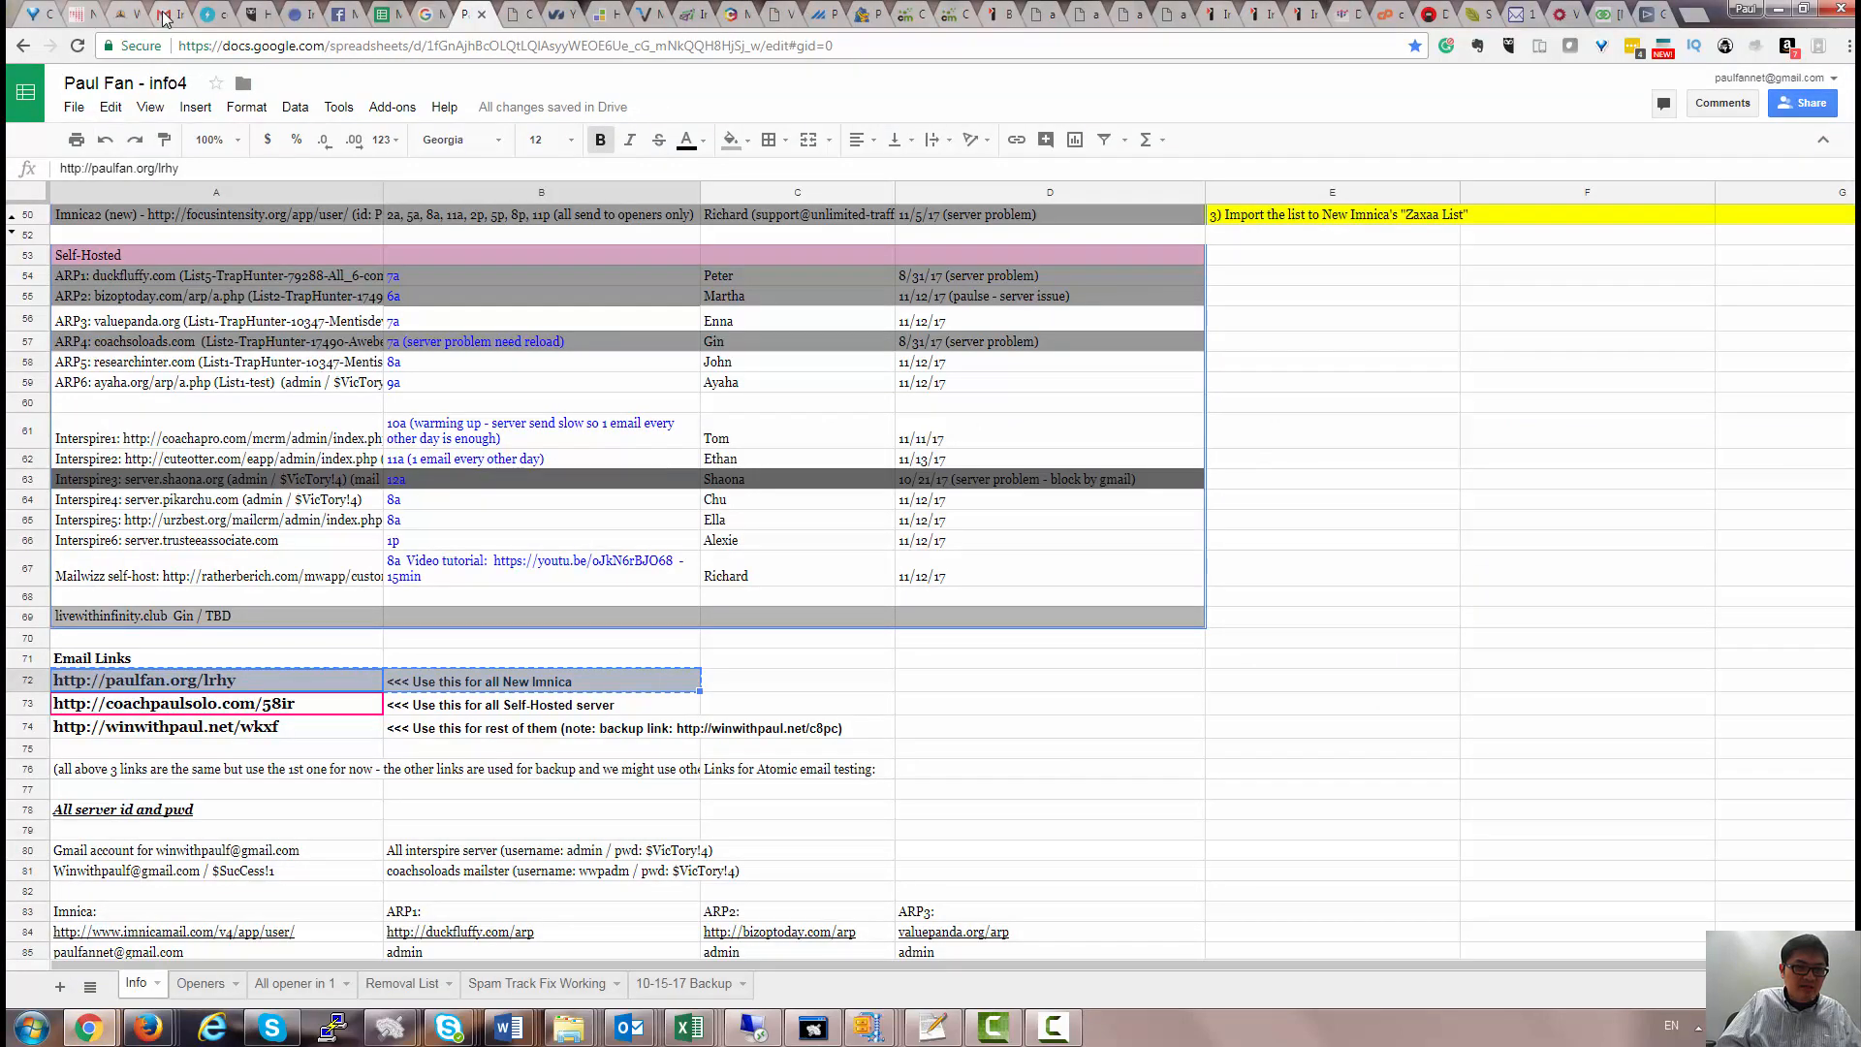
click(165, 20)
click(73, 213)
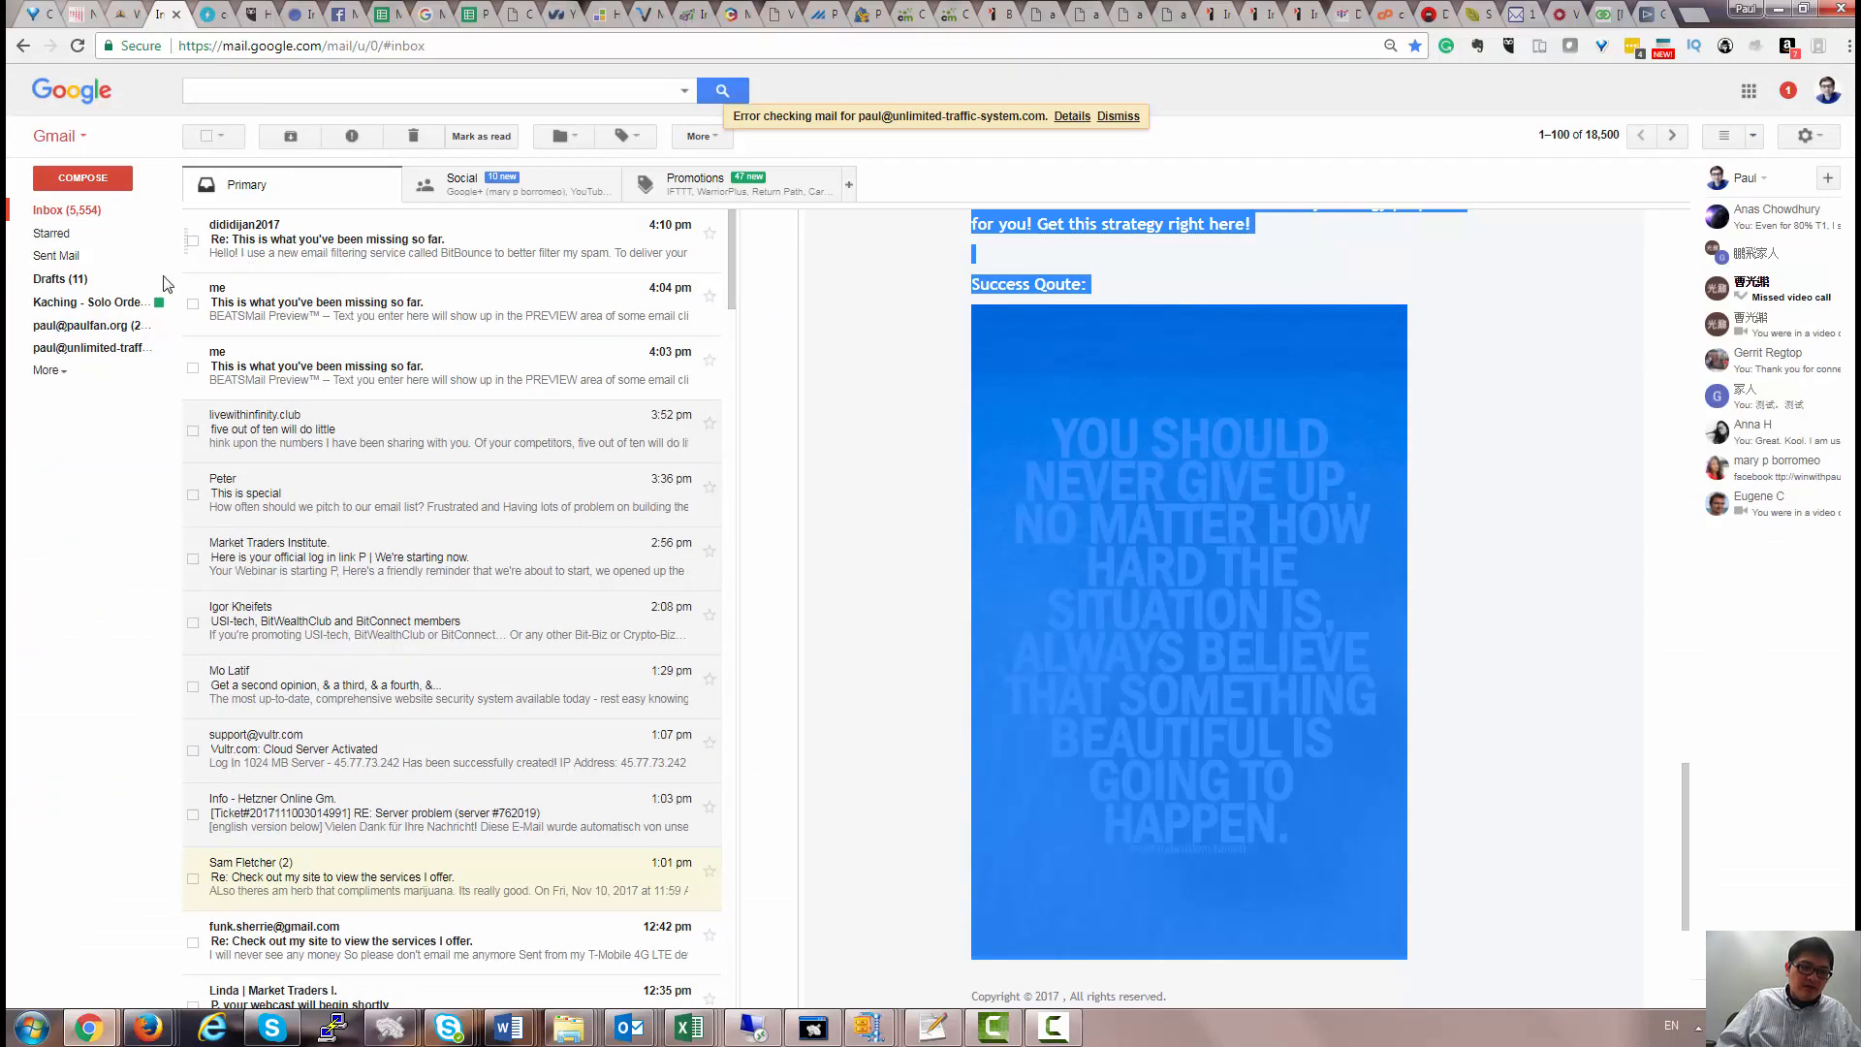
click(49, 370)
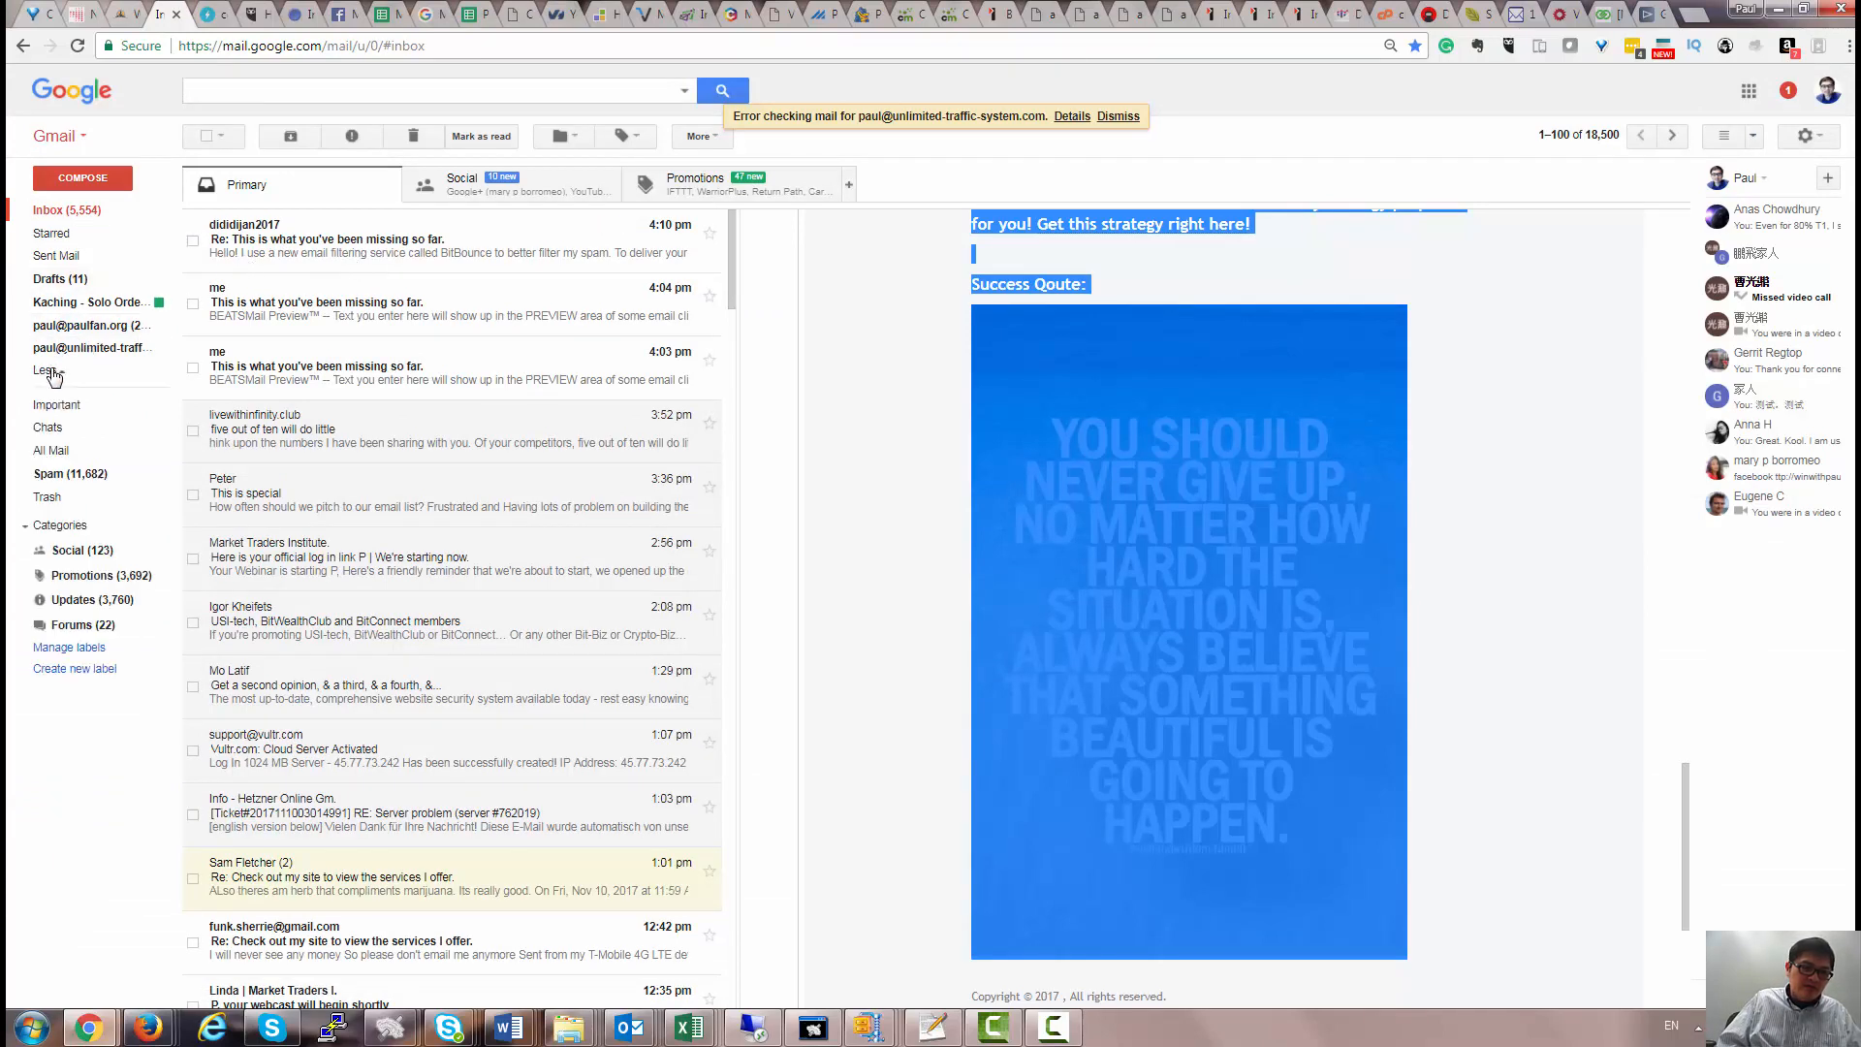
click(84, 477)
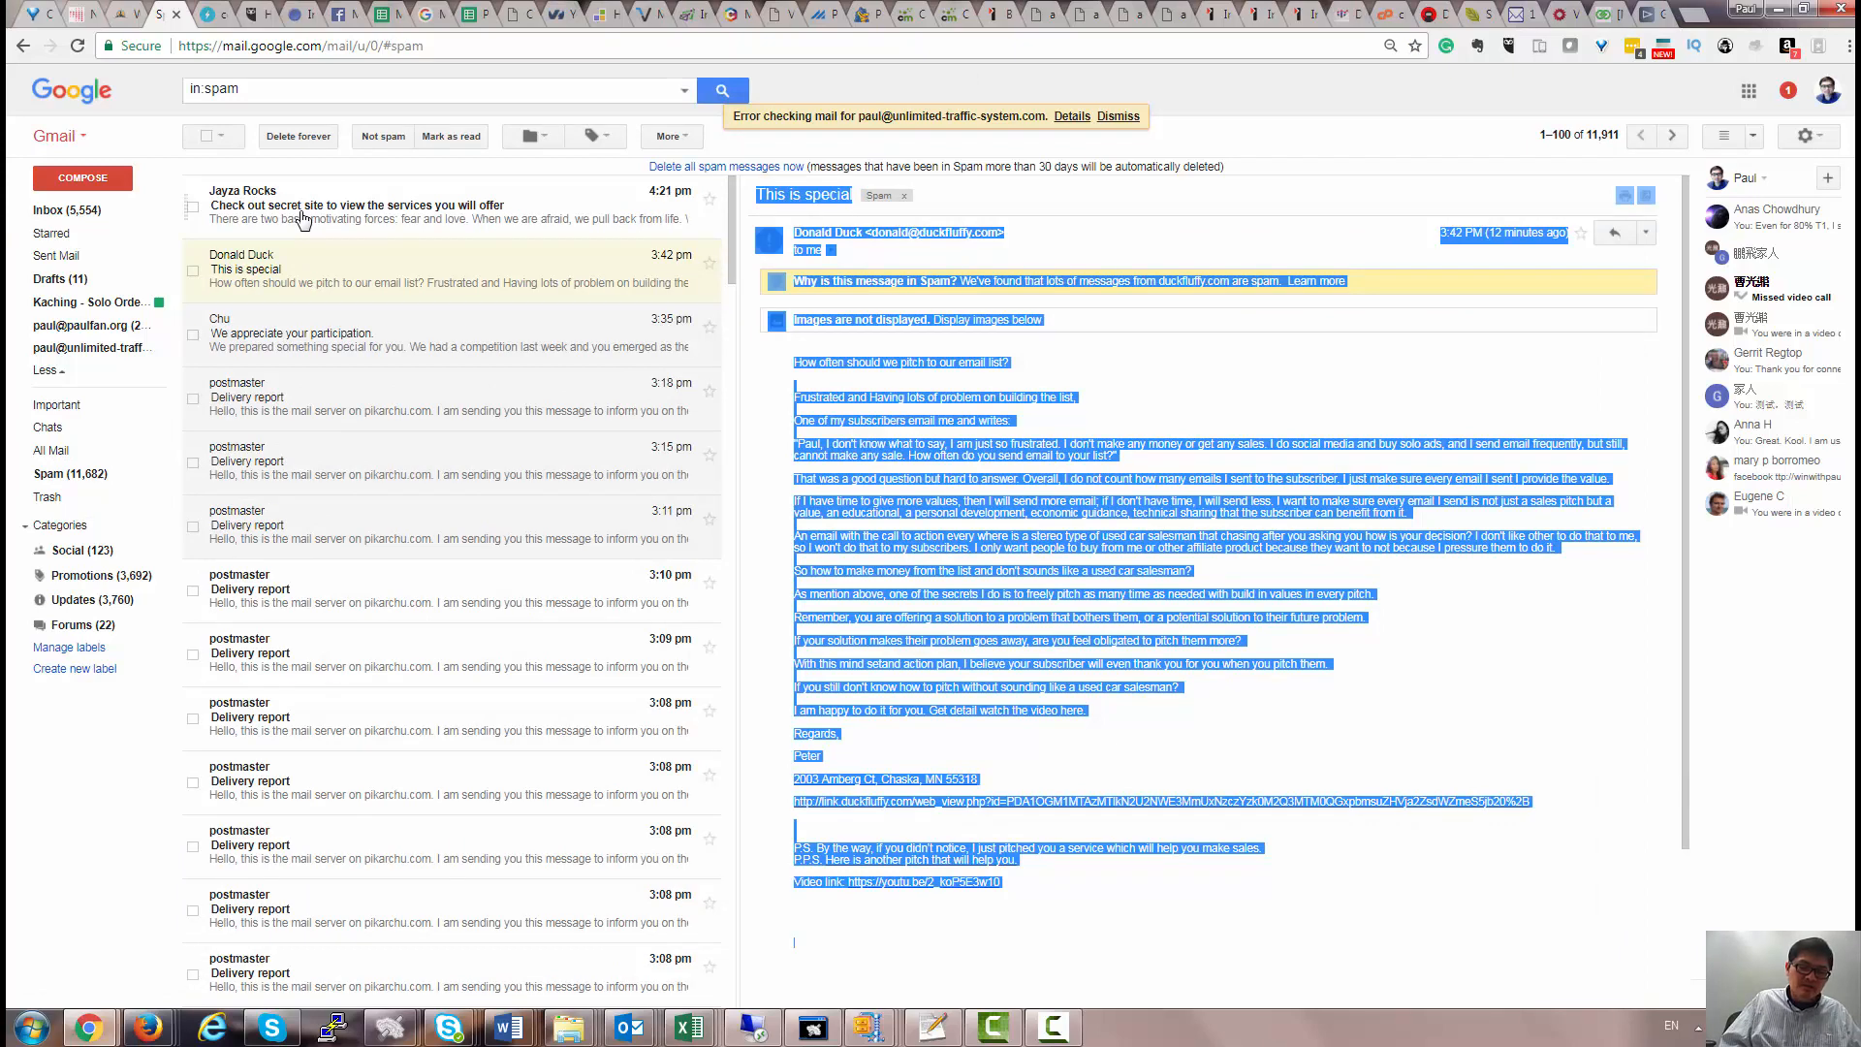
click(304, 219)
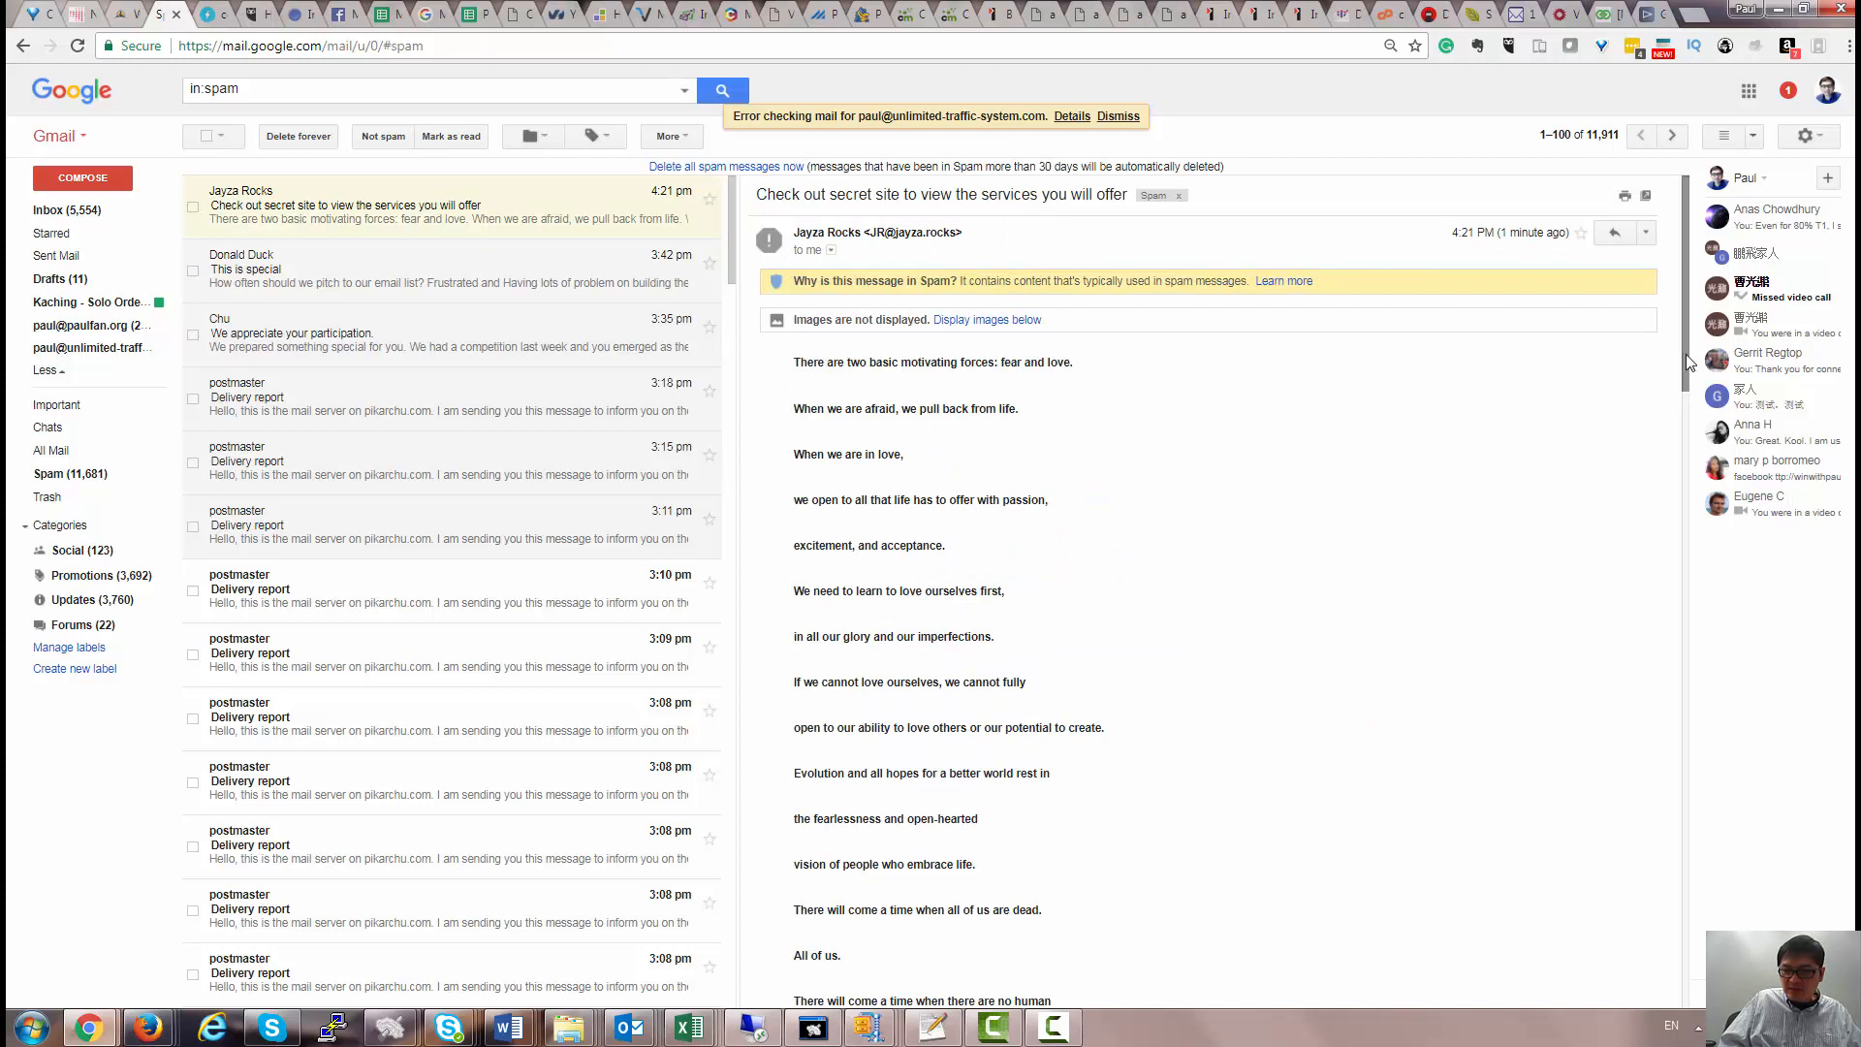
Test the "let me handle your financial pressures from here...." link in the message and close its landing page.
drag(1685, 353, 1695, 727)
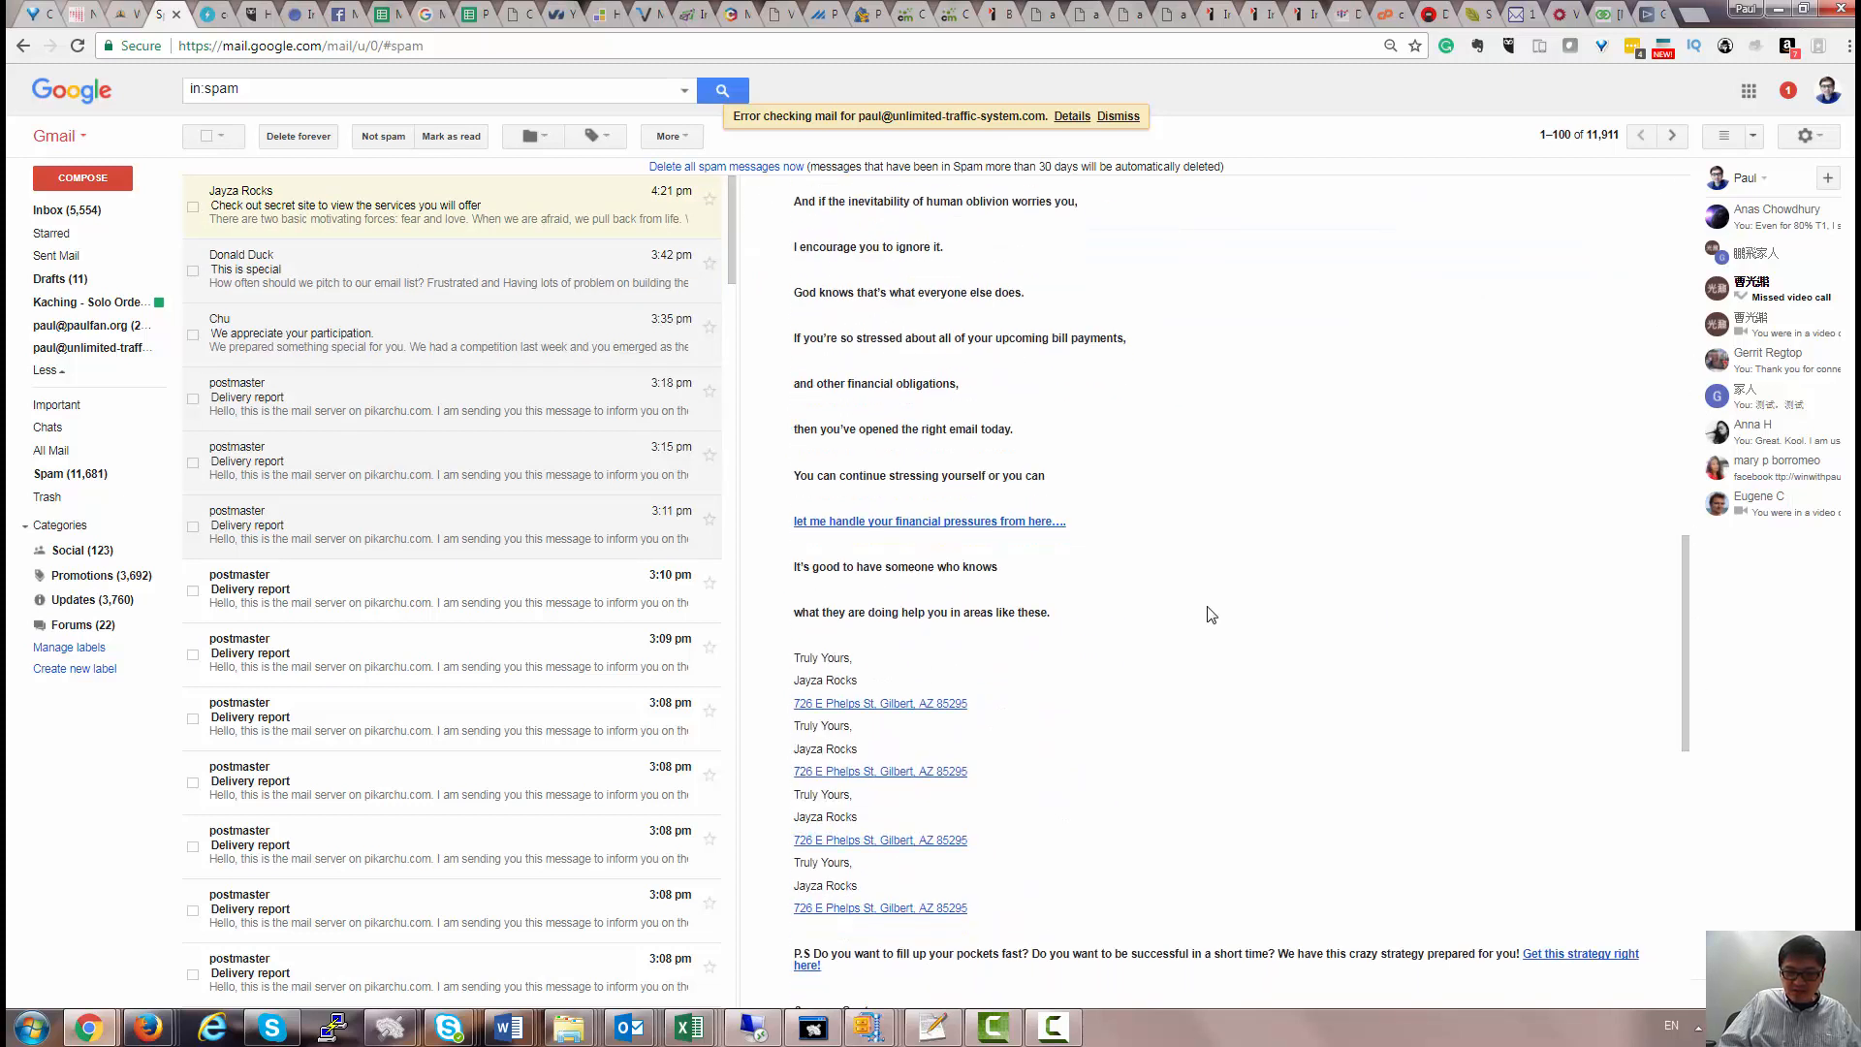
click(1006, 532)
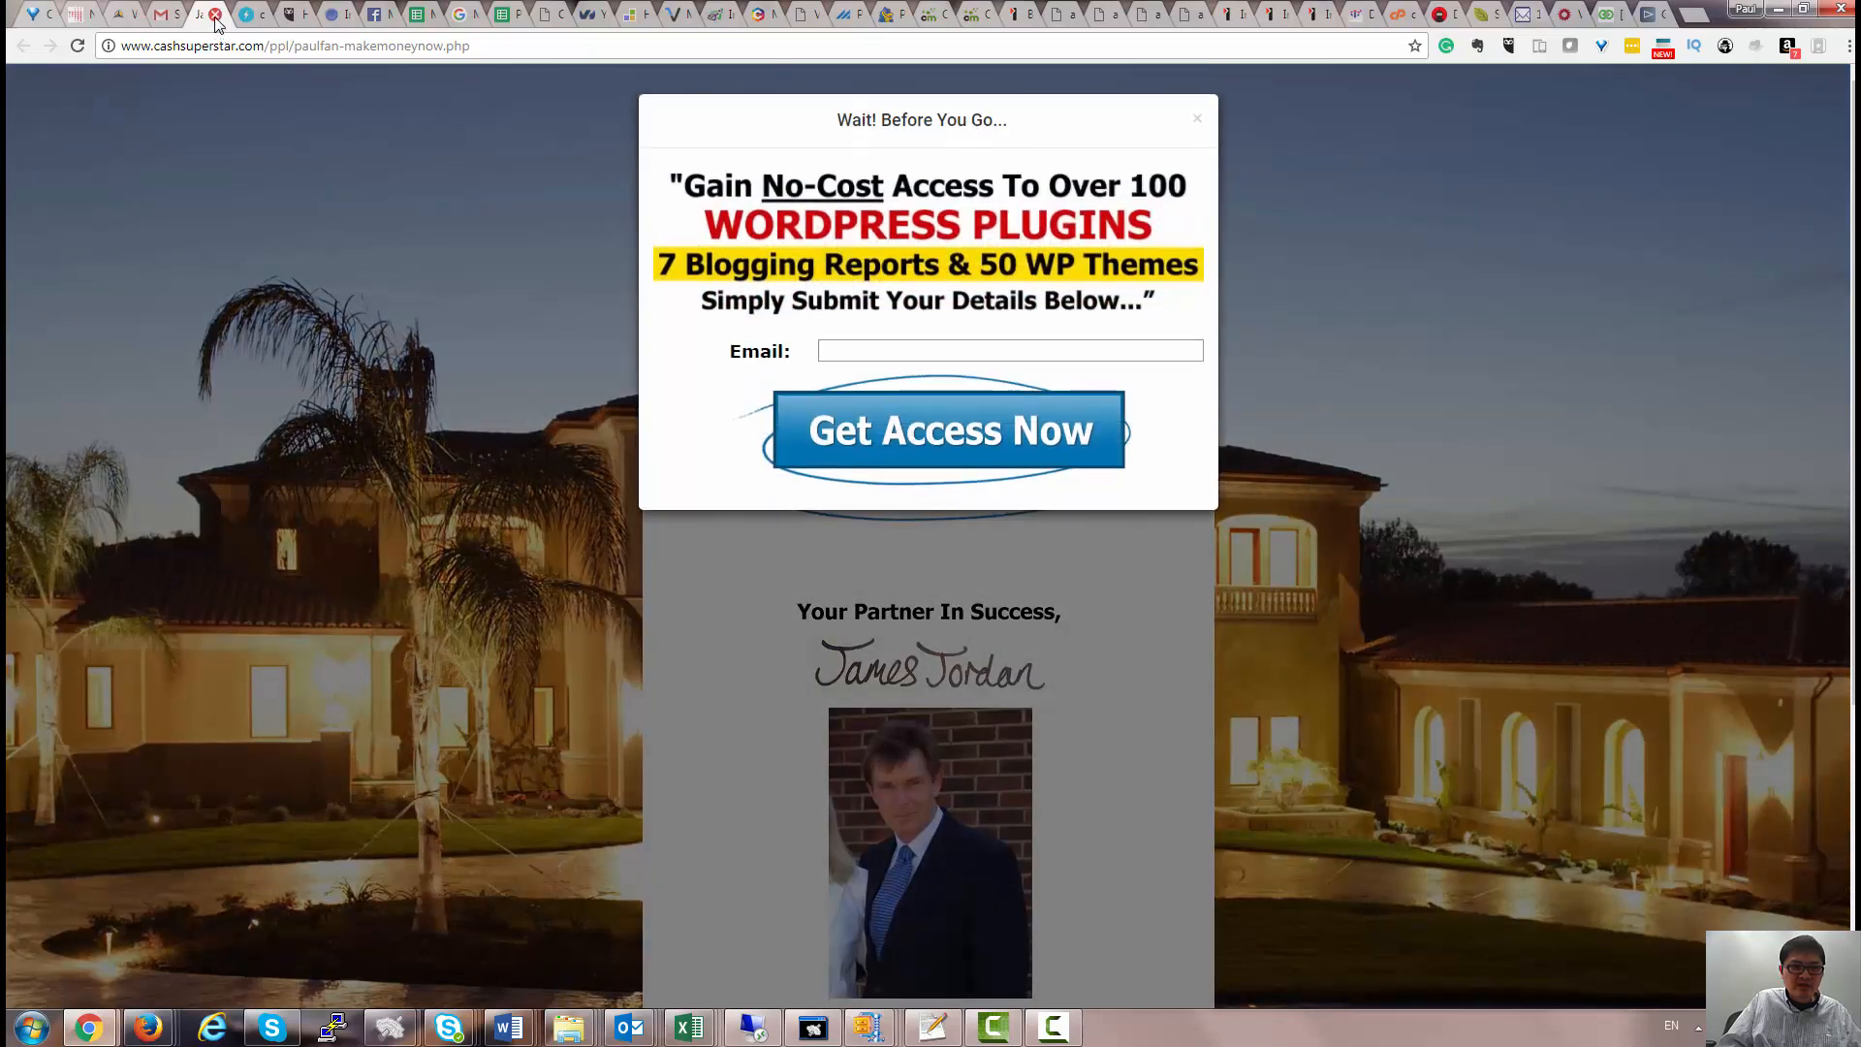
click(215, 15)
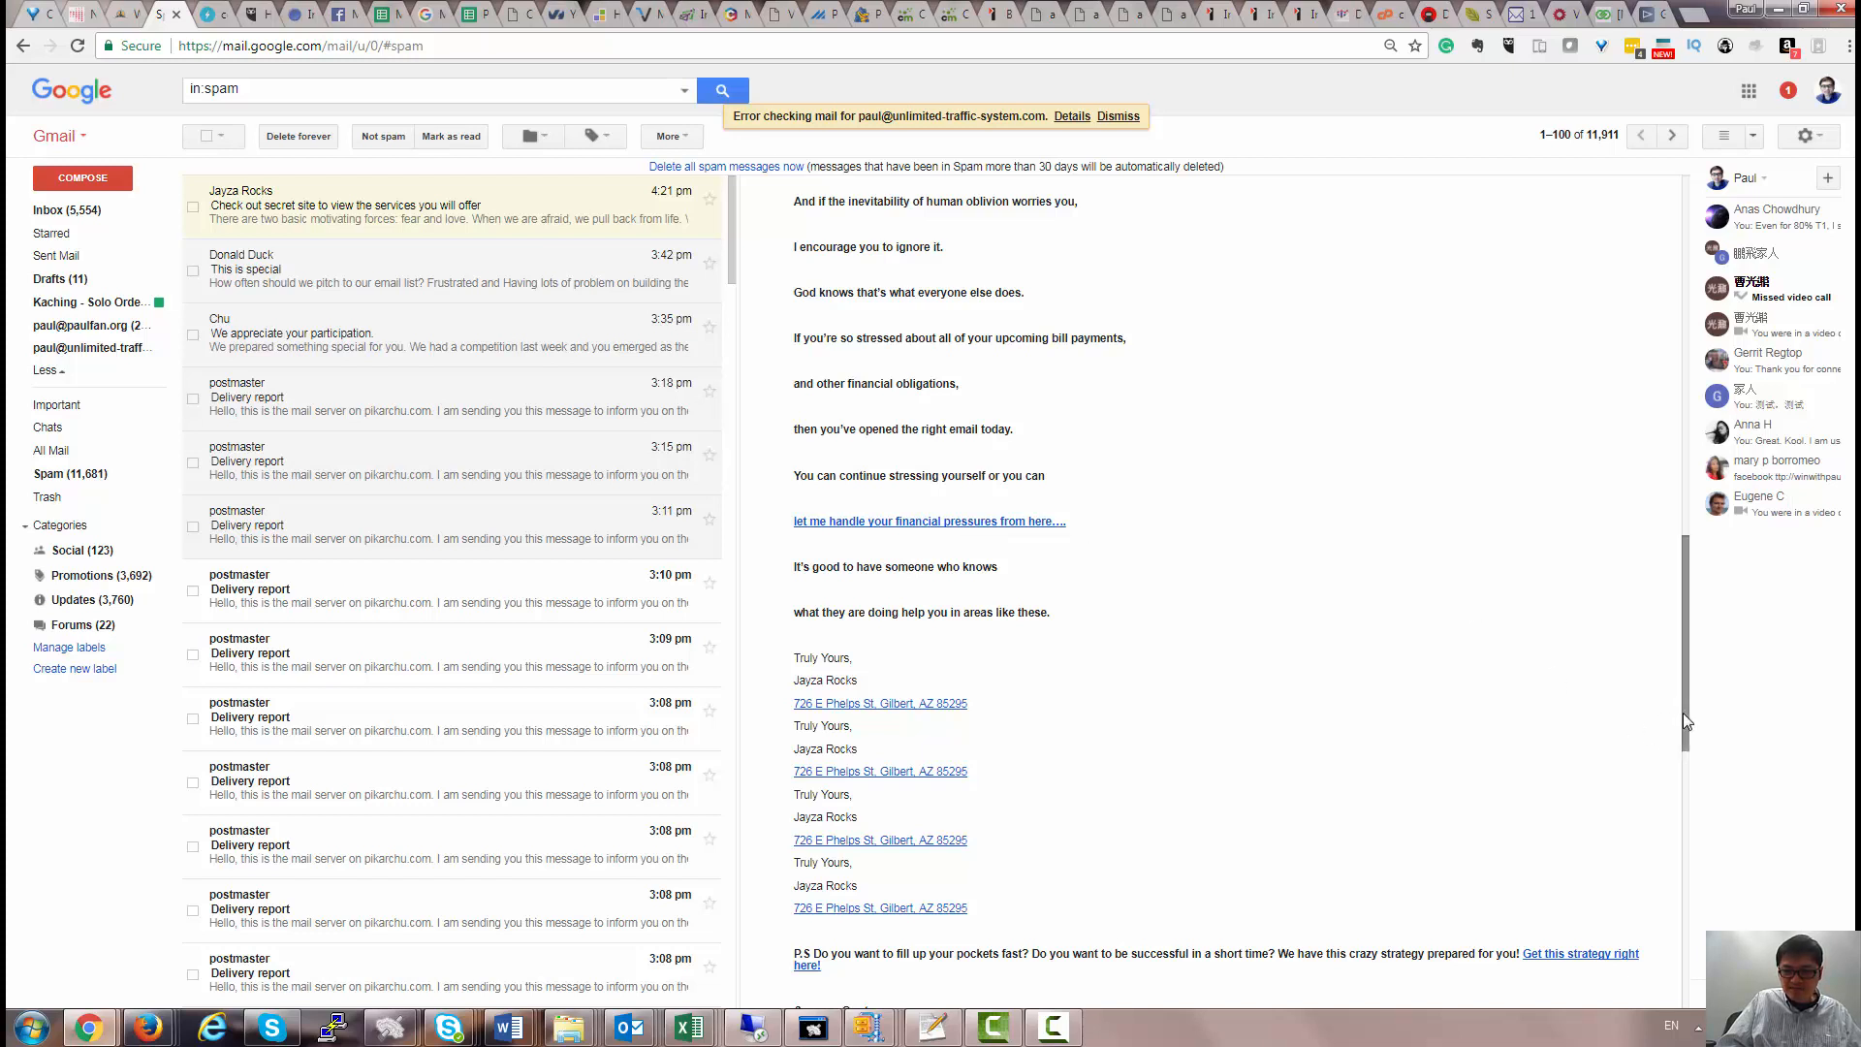
Examine the rest of the campaign message, including the repeated signature blocks, the P.S. link and the unsubscribe line.
scroll(1686, 747, down, 2)
scroll(1686, 776, down, 3)
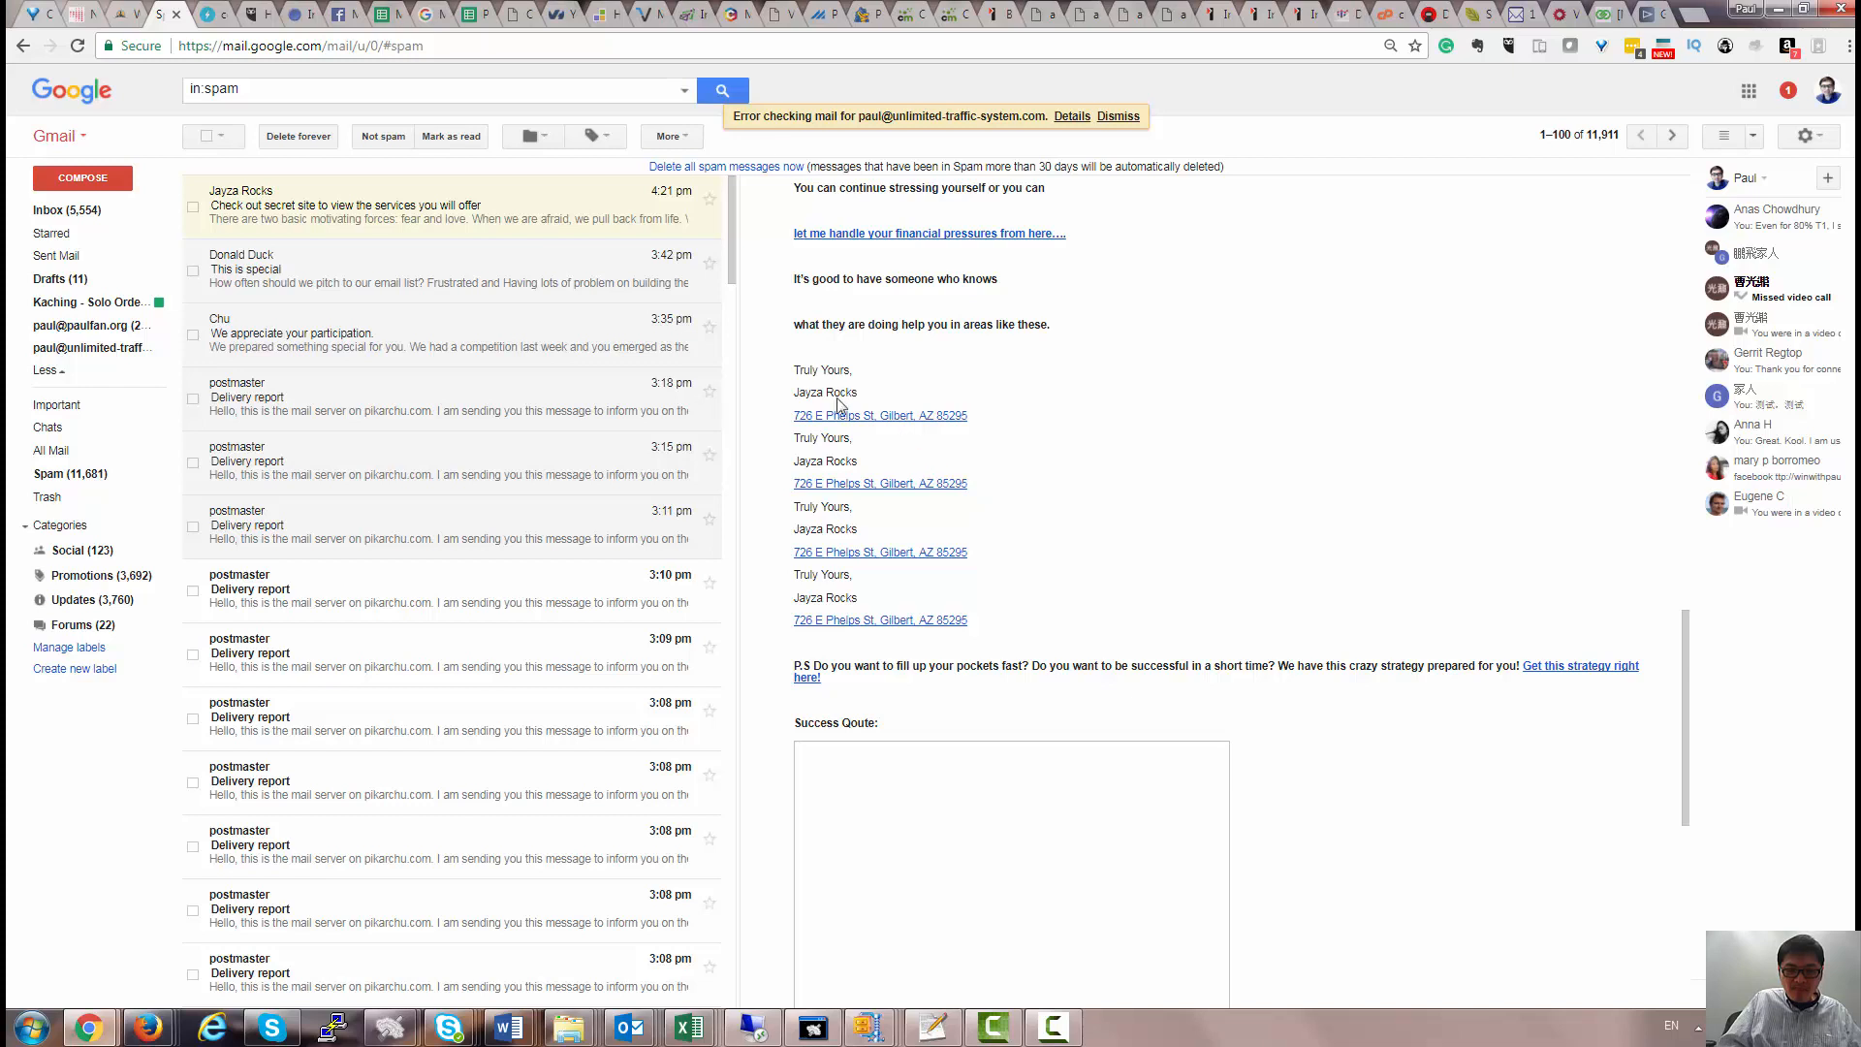
mouse_move(794, 369)
mouse_down()
mouse_move(853, 441)
mouse_move(884, 619)
mouse_move(979, 651)
mouse_up()
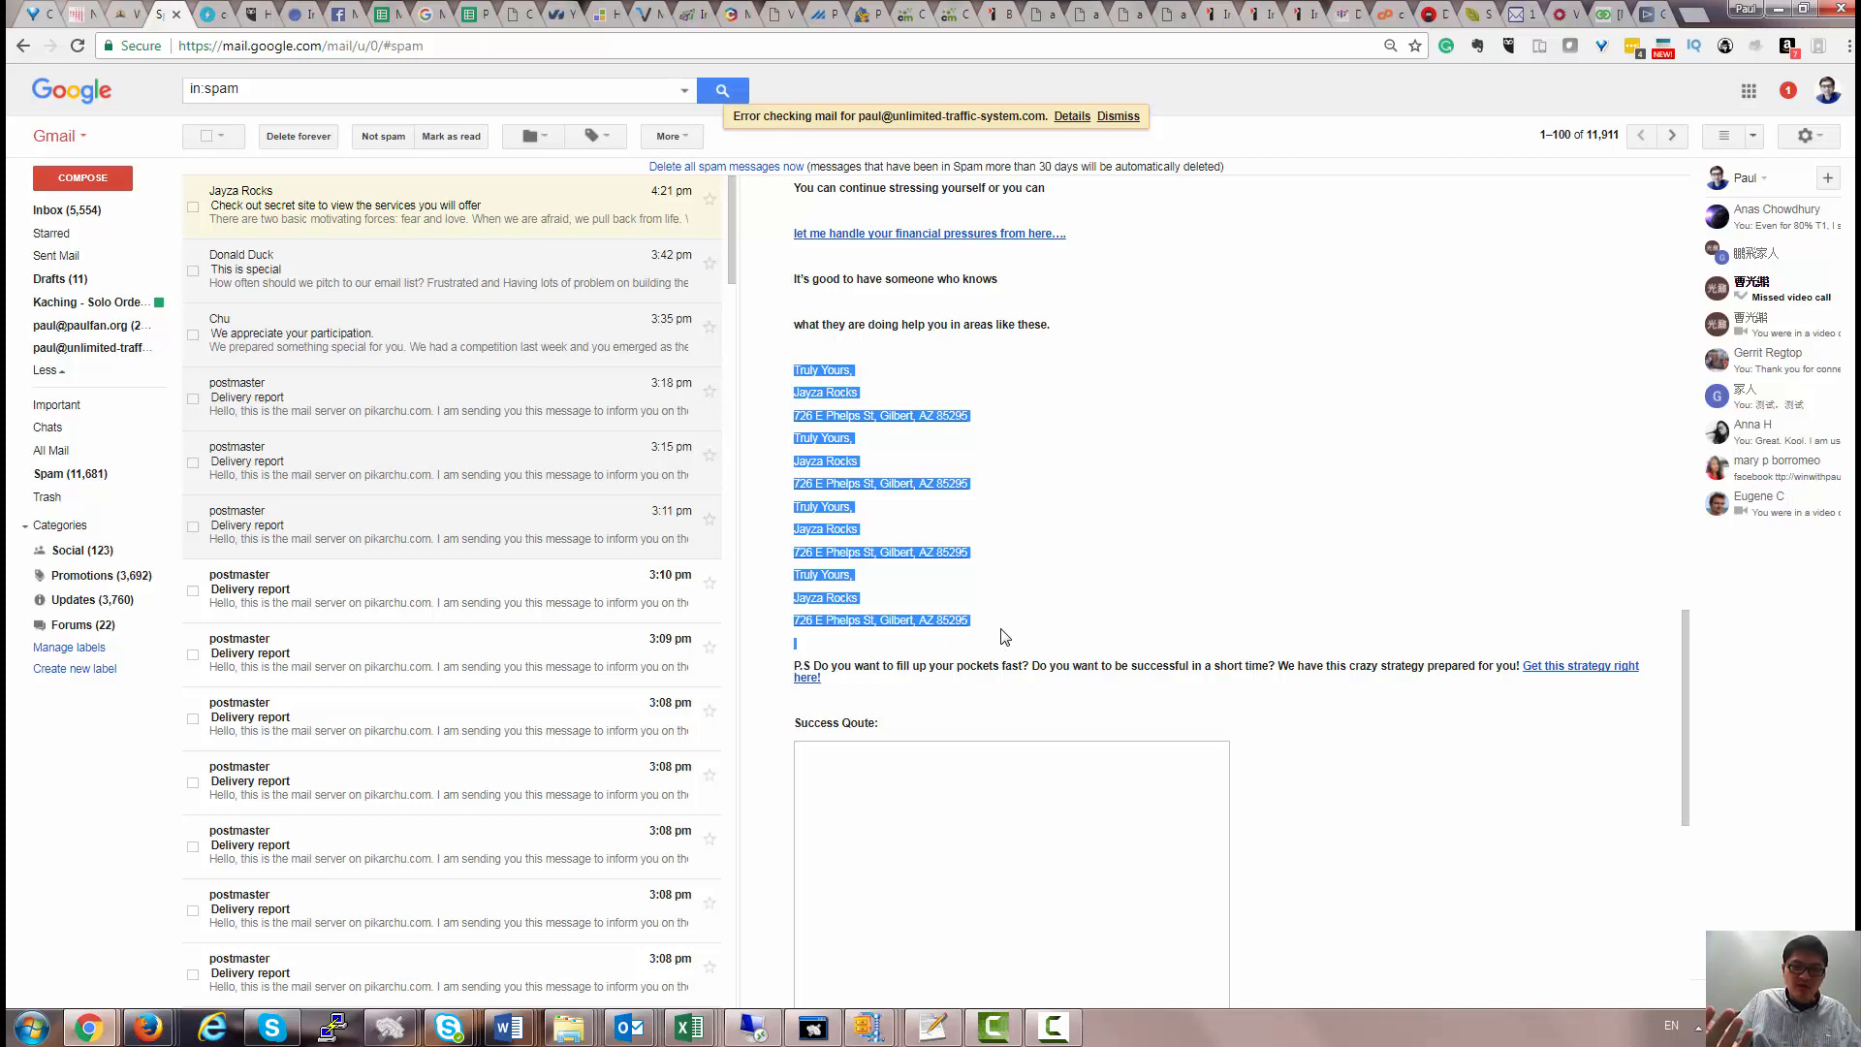
click(1008, 618)
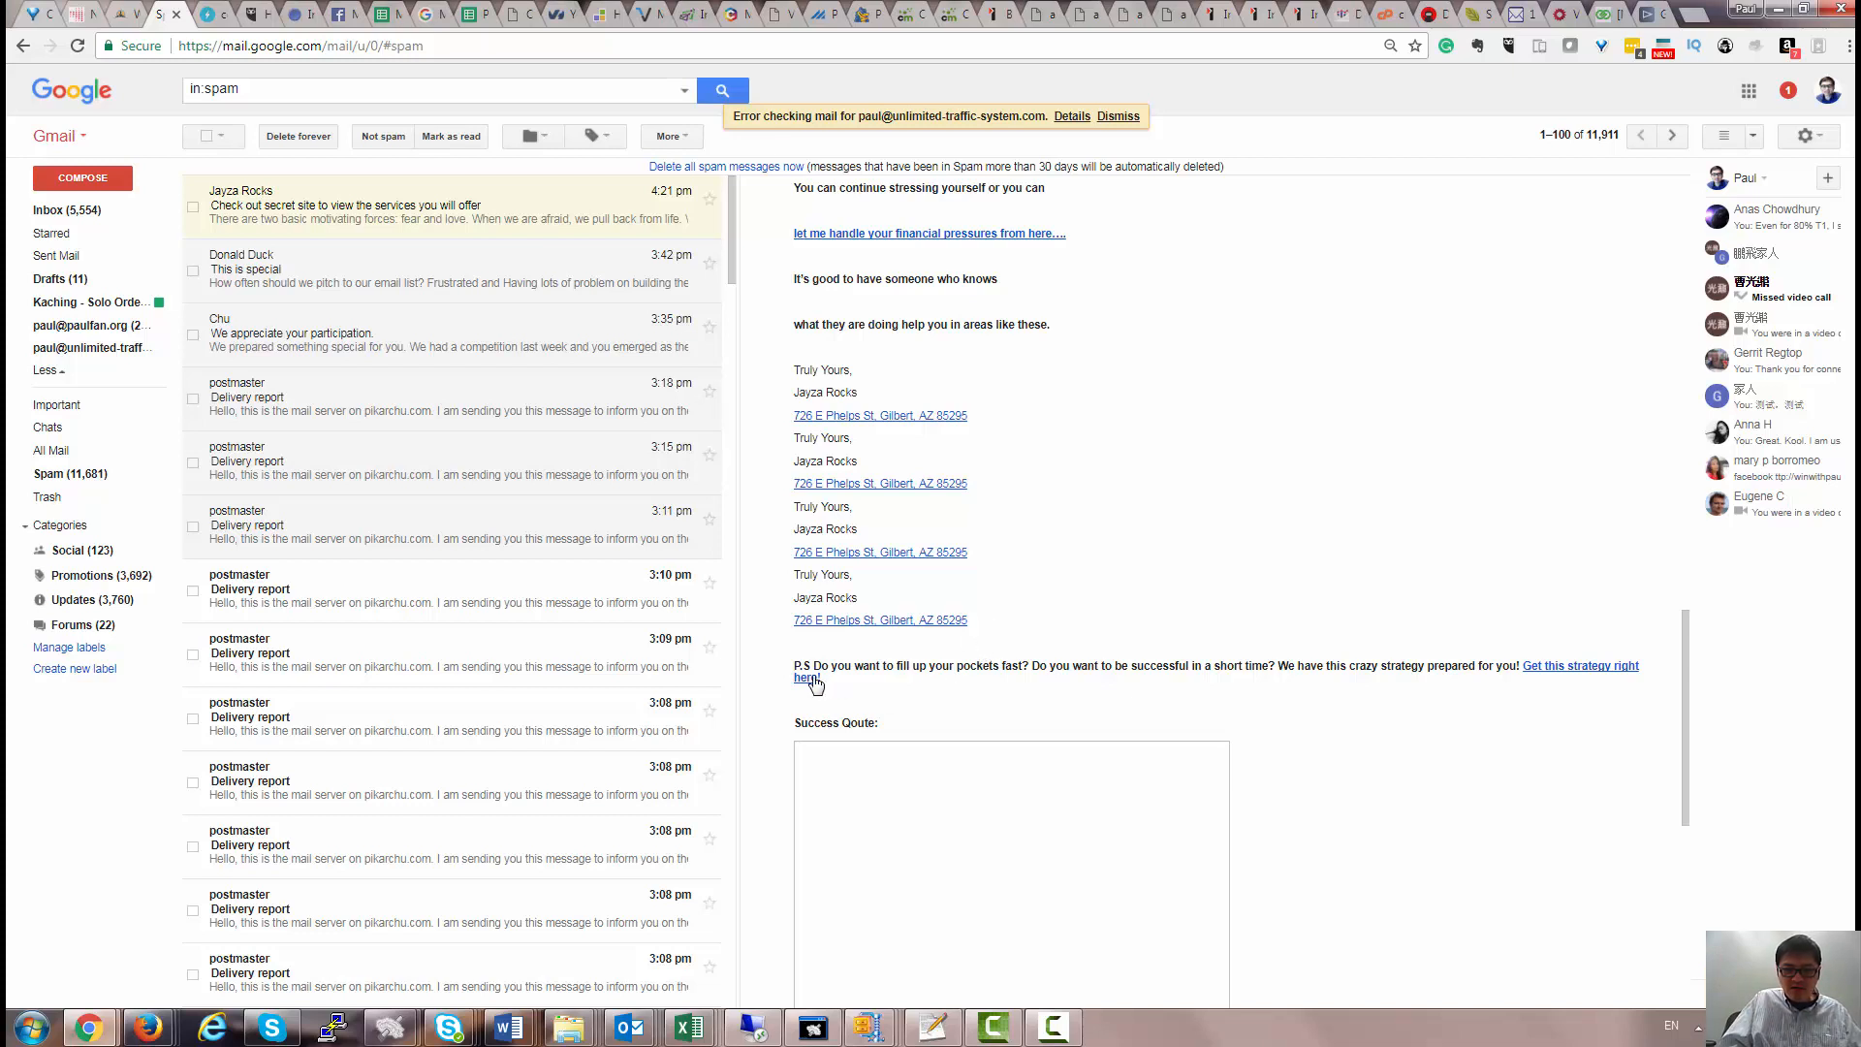
drag(1684, 724, 1713, 916)
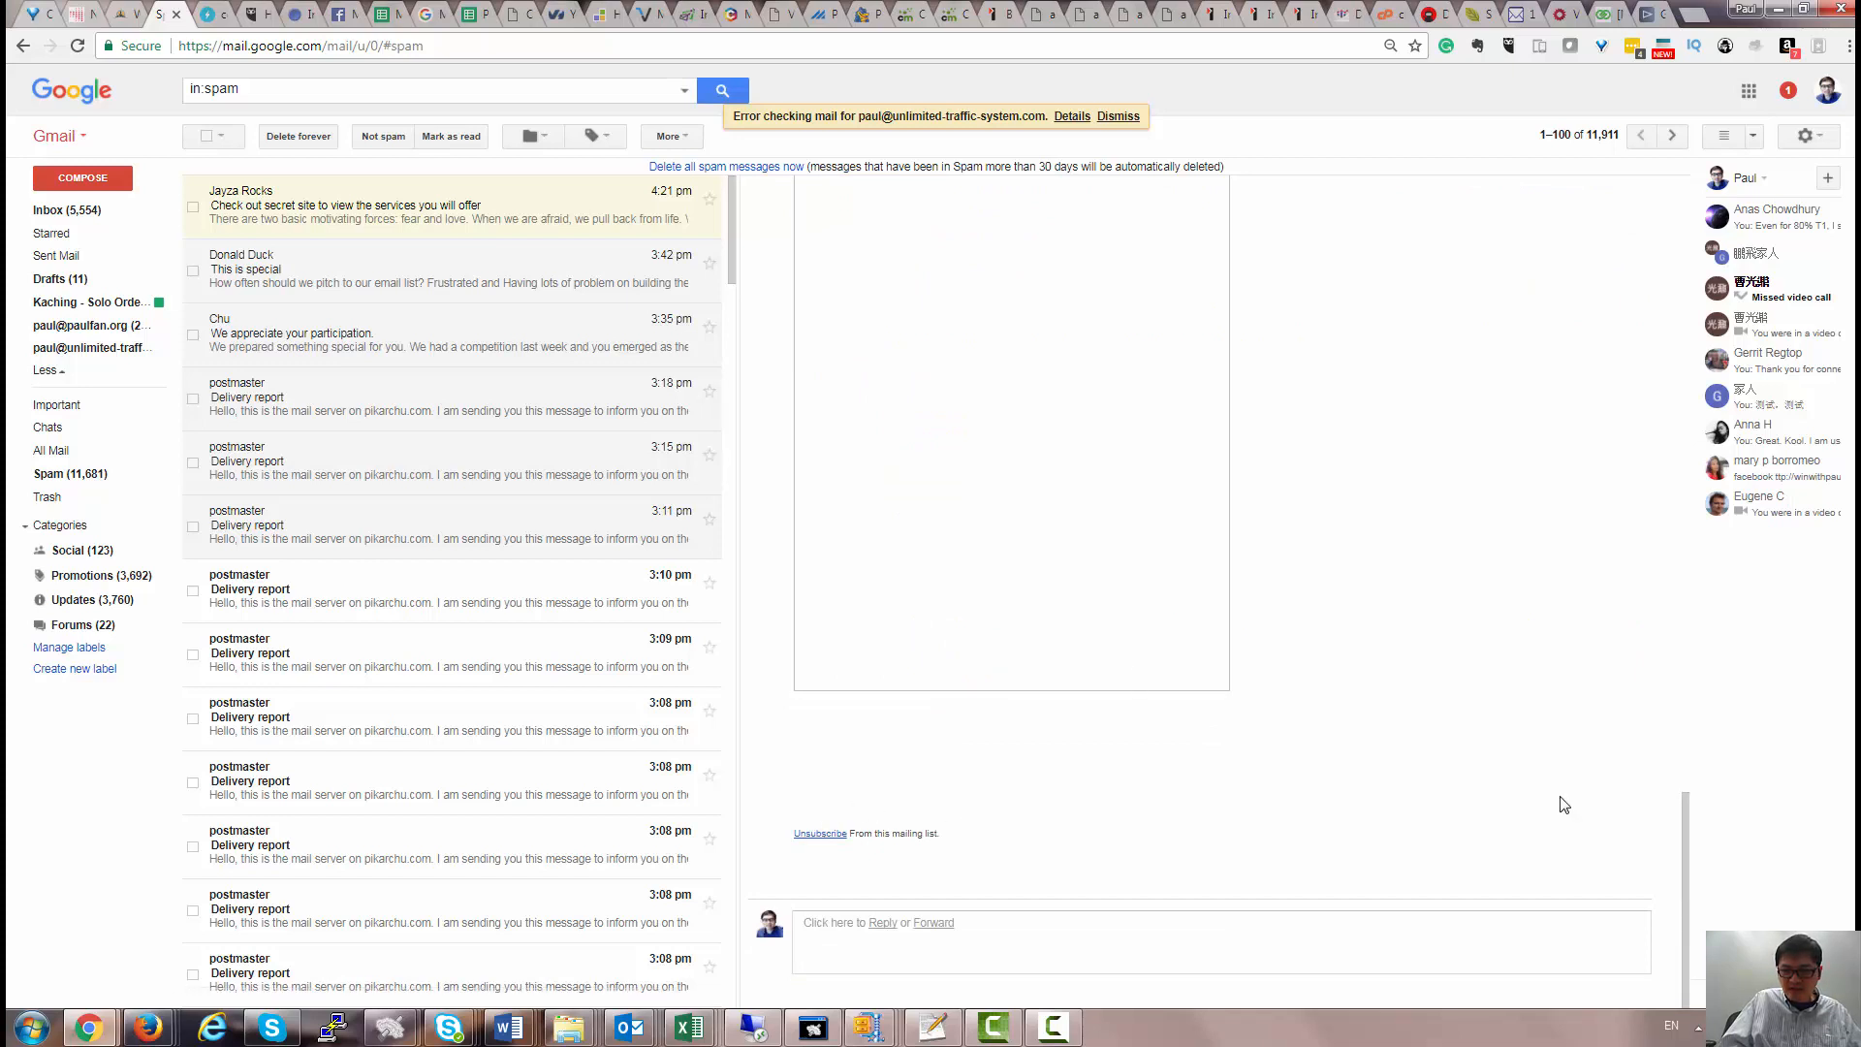
drag(1682, 861, 1692, 773)
drag(1694, 761, 1703, 184)
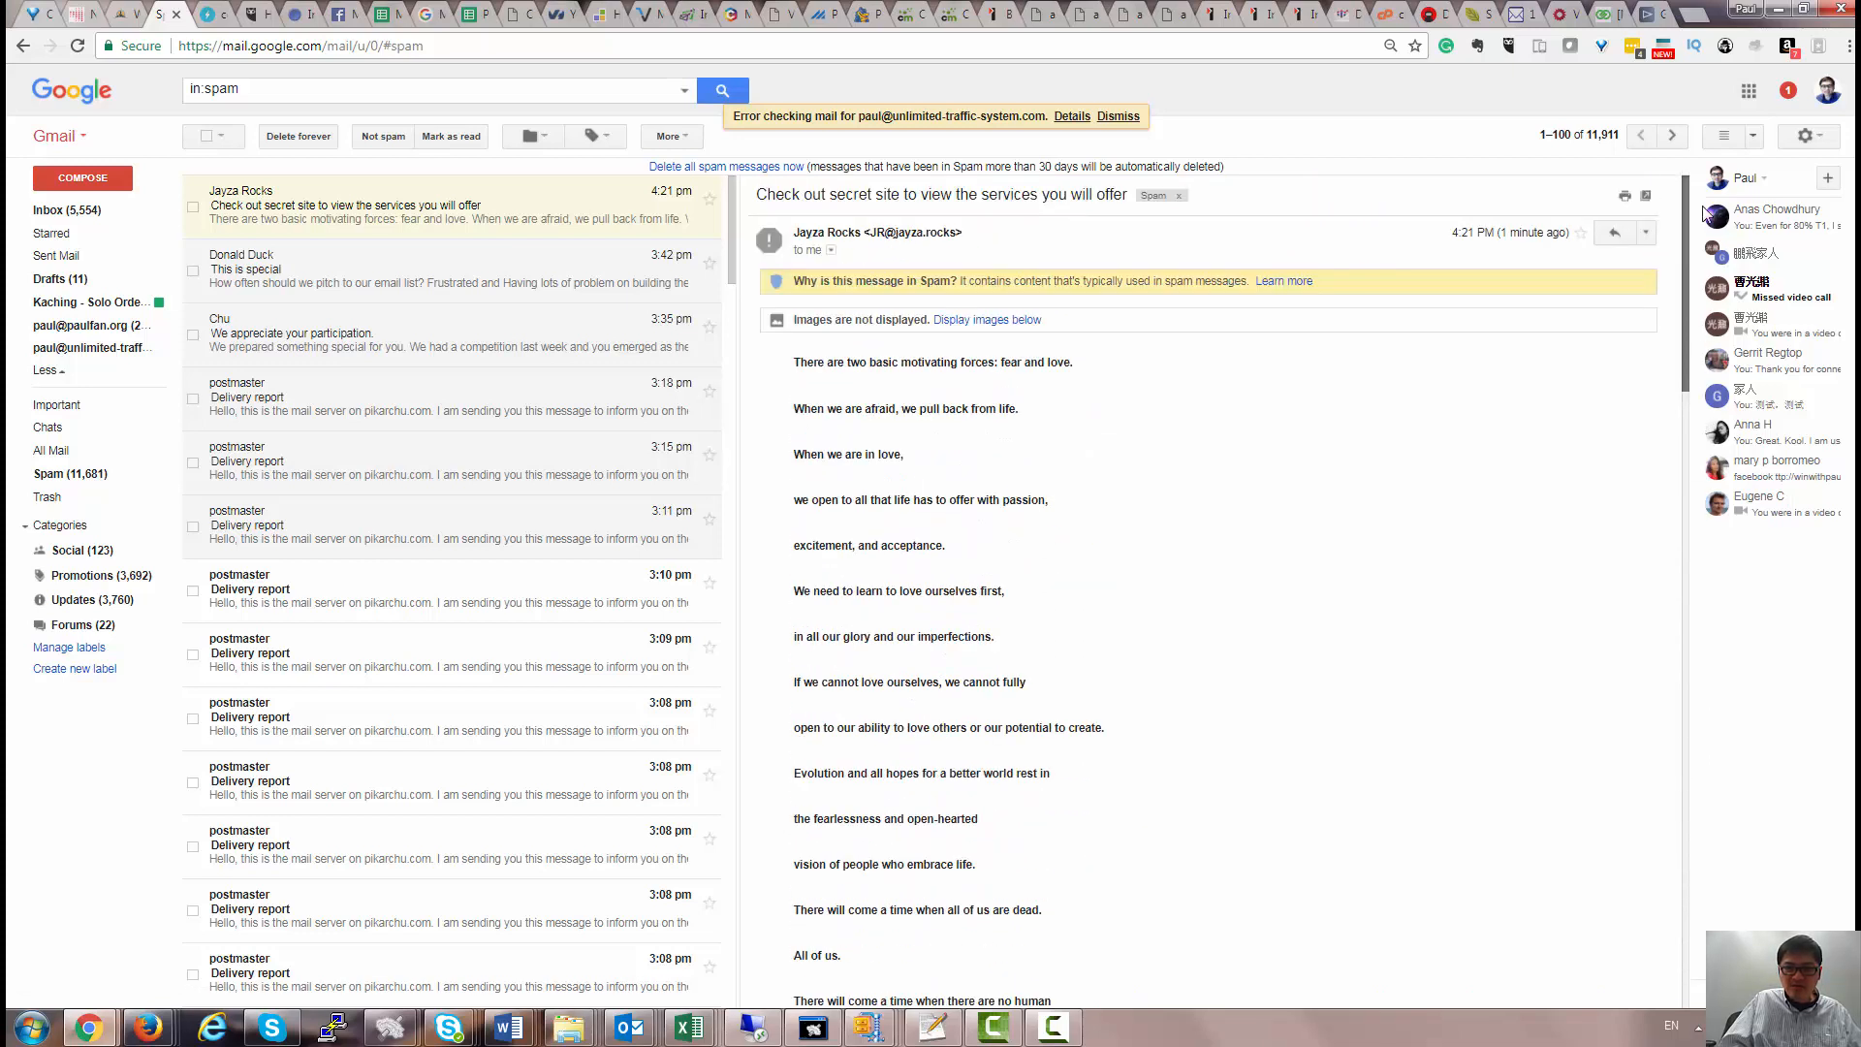
Display the campaign message's images and unmark it, "This is special" and "We appreciate your participation." as spam.
click(992, 329)
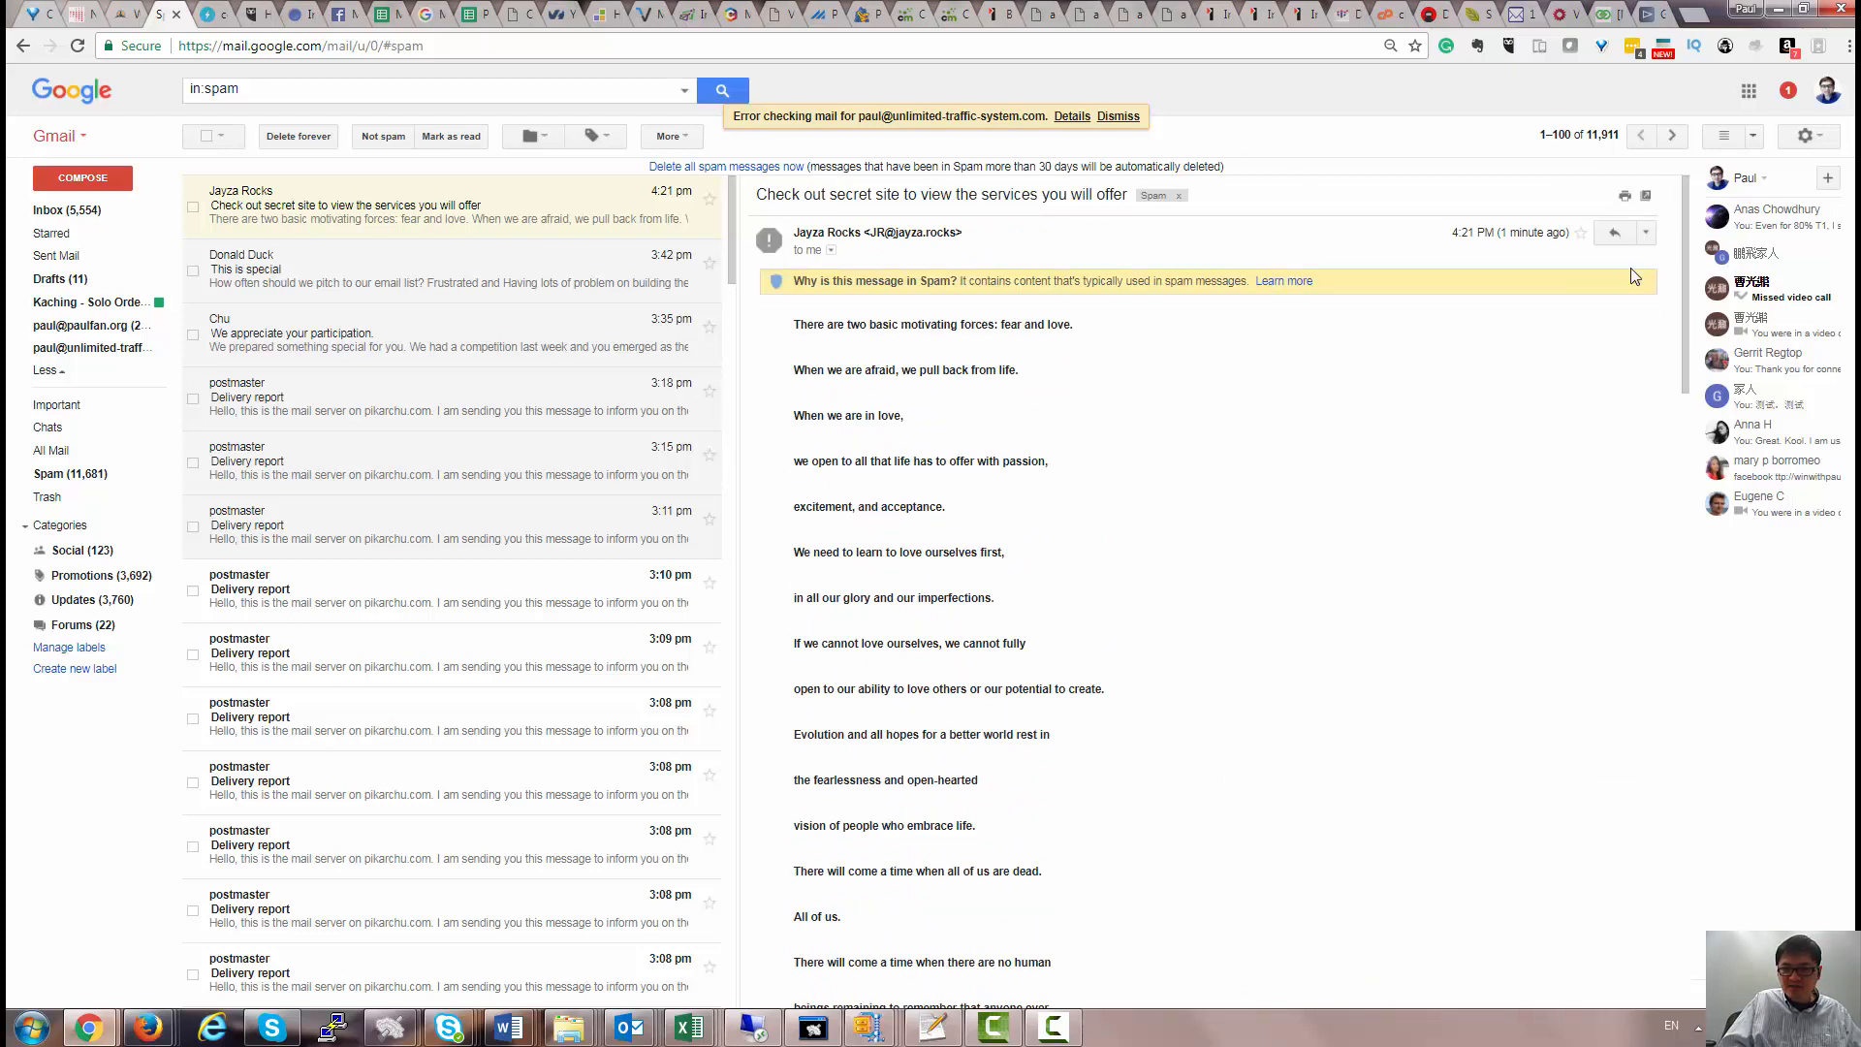
mouse_move(1684, 285)
mouse_down()
mouse_move(1694, 635)
mouse_move(1712, 750)
mouse_move(1737, 735)
mouse_move(1655, 931)
mouse_move(1672, 257)
mouse_up()
click(1179, 194)
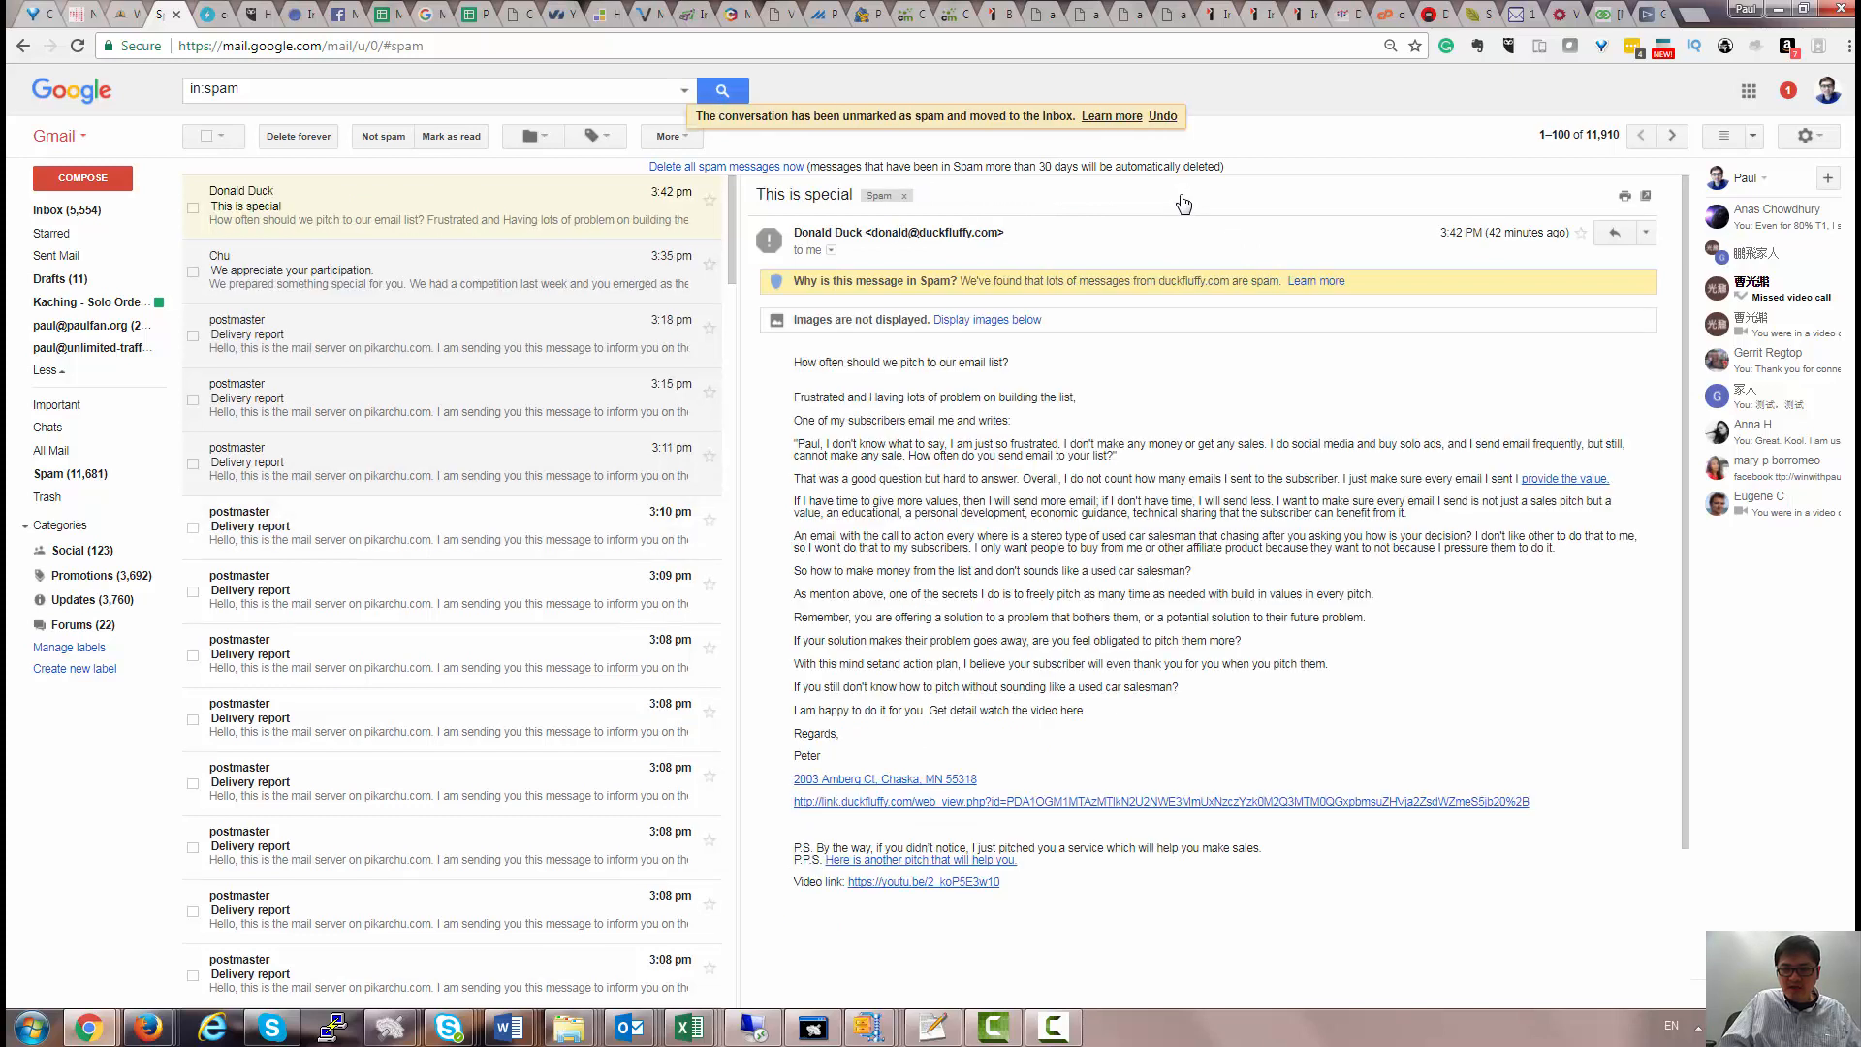
click(904, 197)
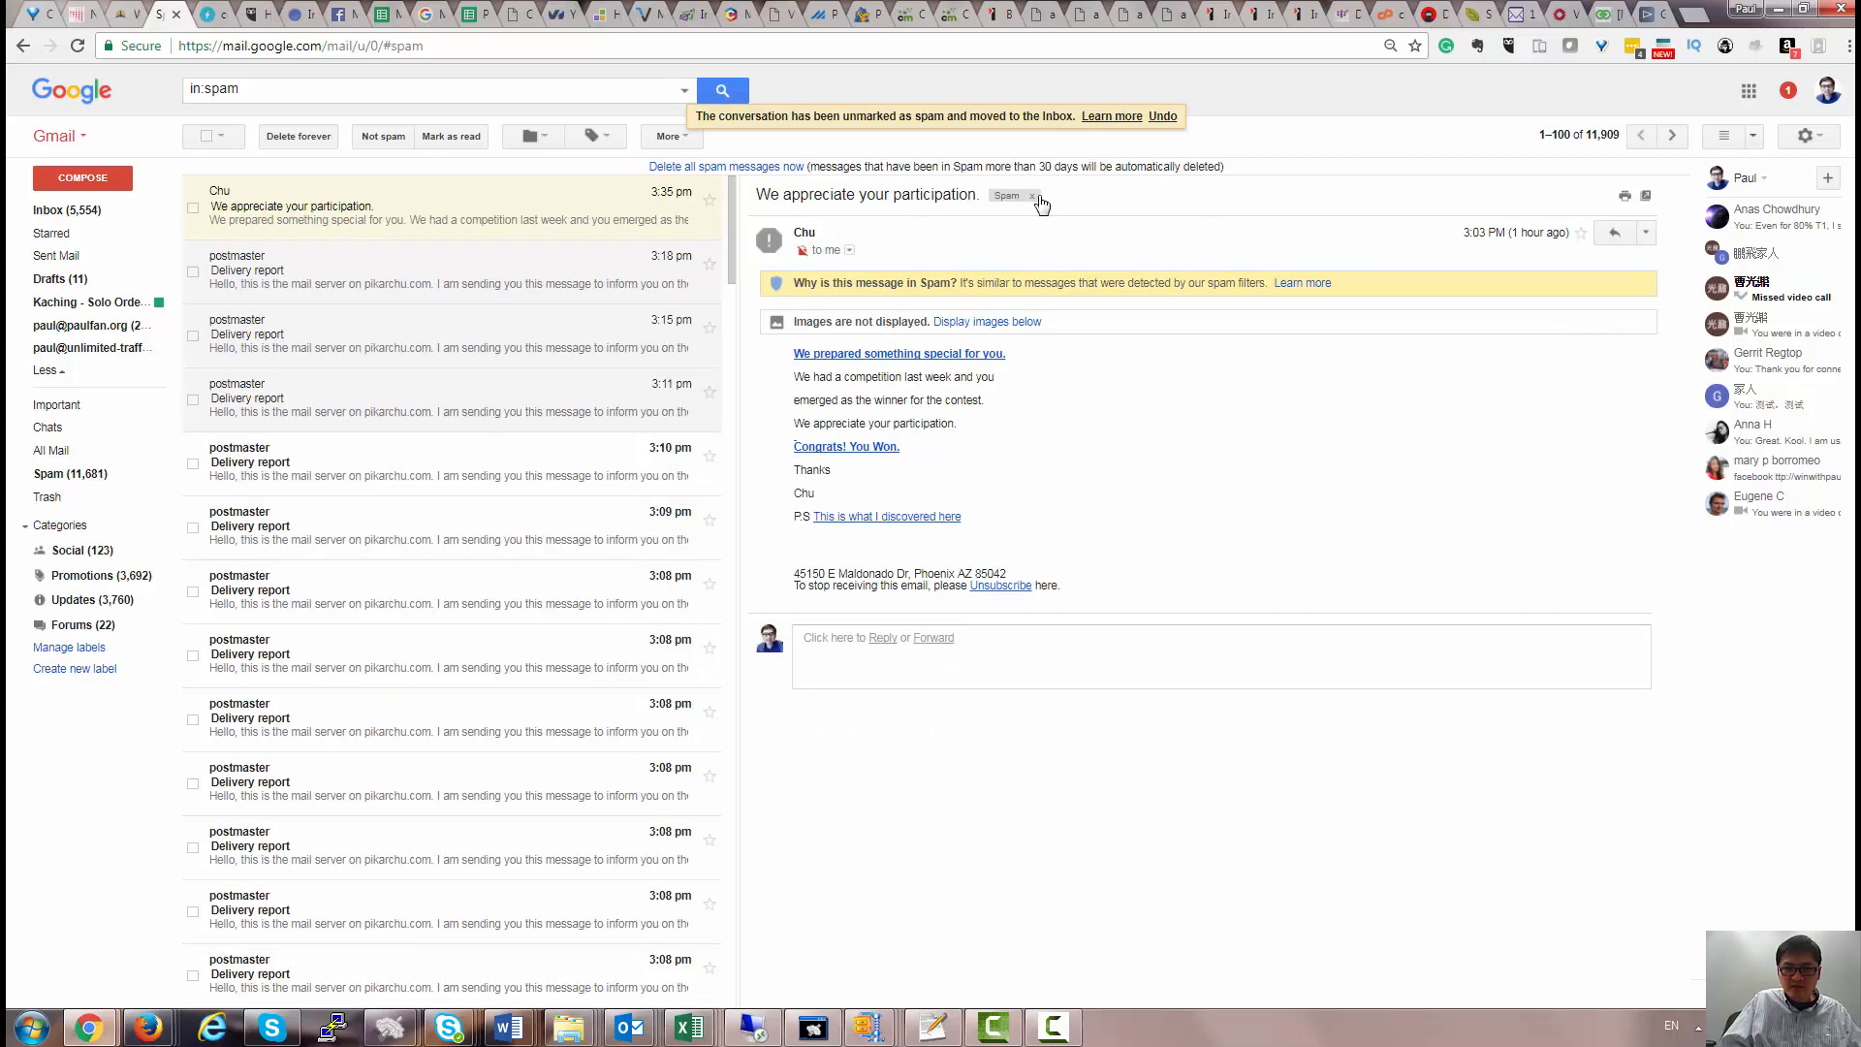
click(1034, 196)
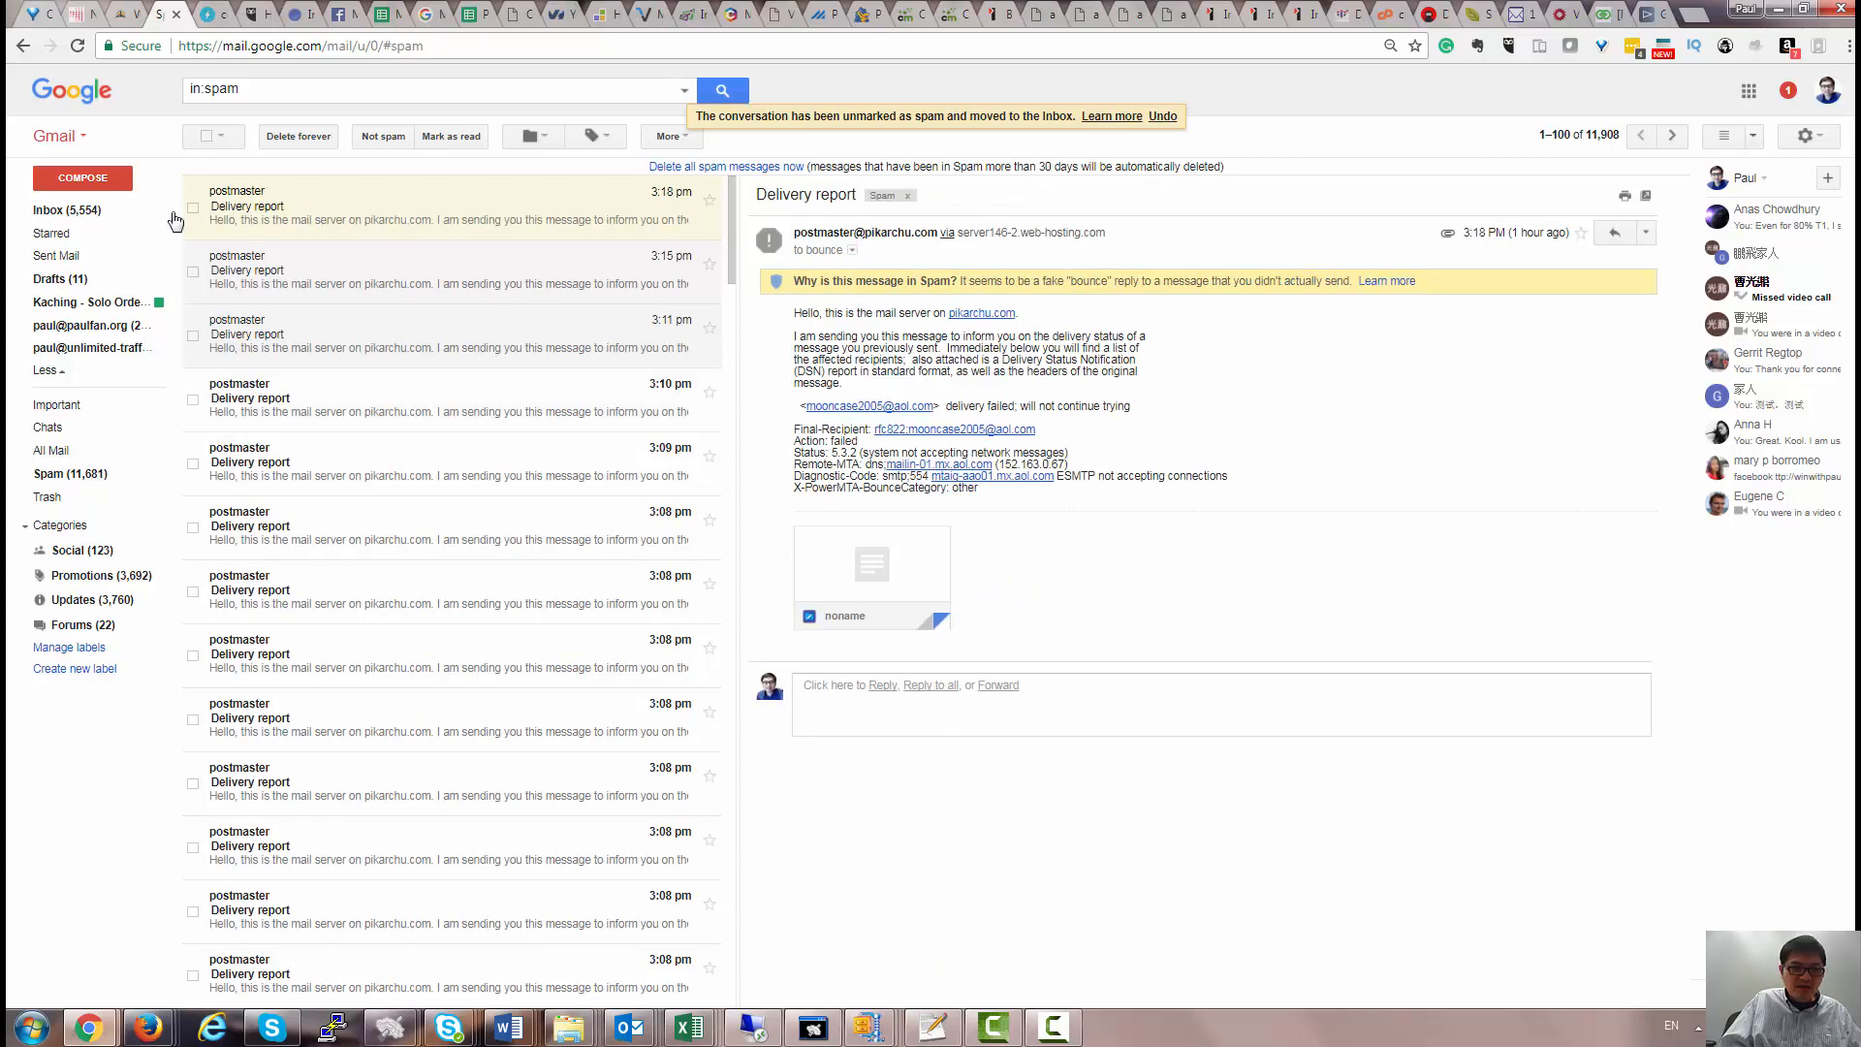
Open "Check out secret site to view the services you will offer" in the Gmail Inbox to check its delivery, and switch back to MUMARA.
click(48, 209)
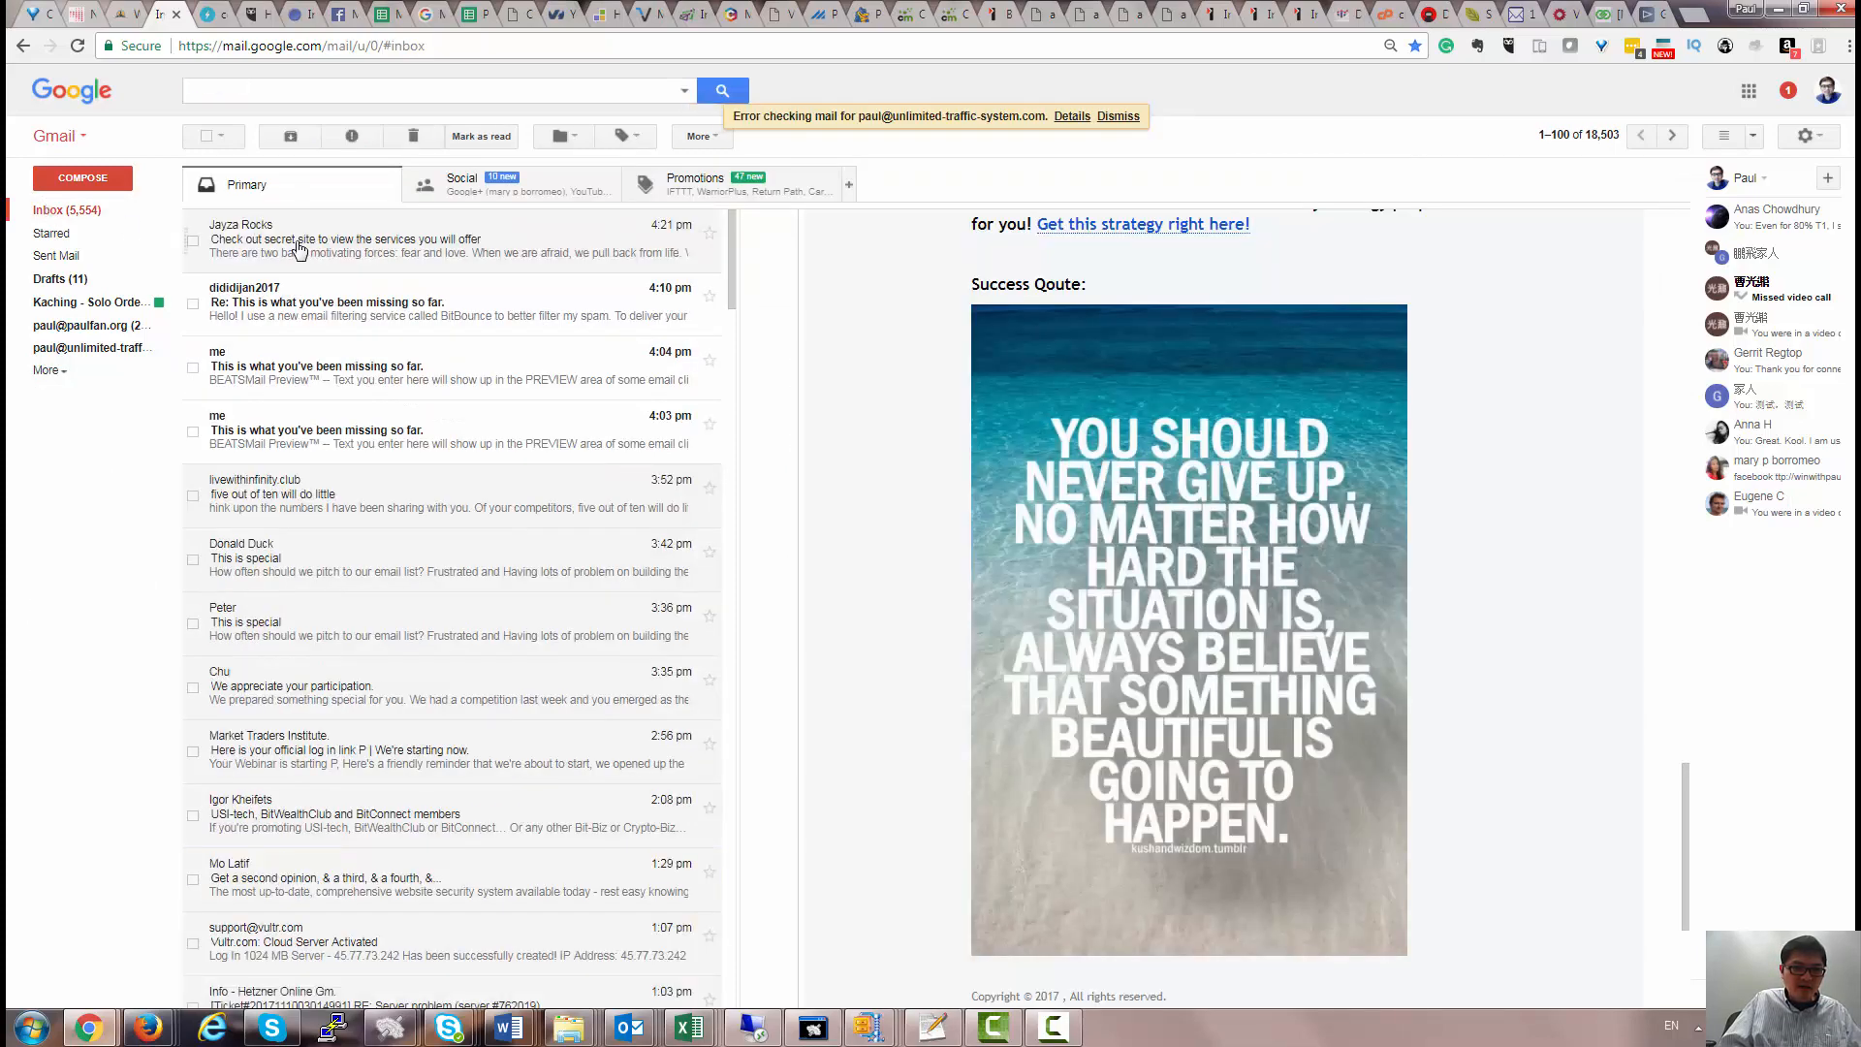
click(301, 250)
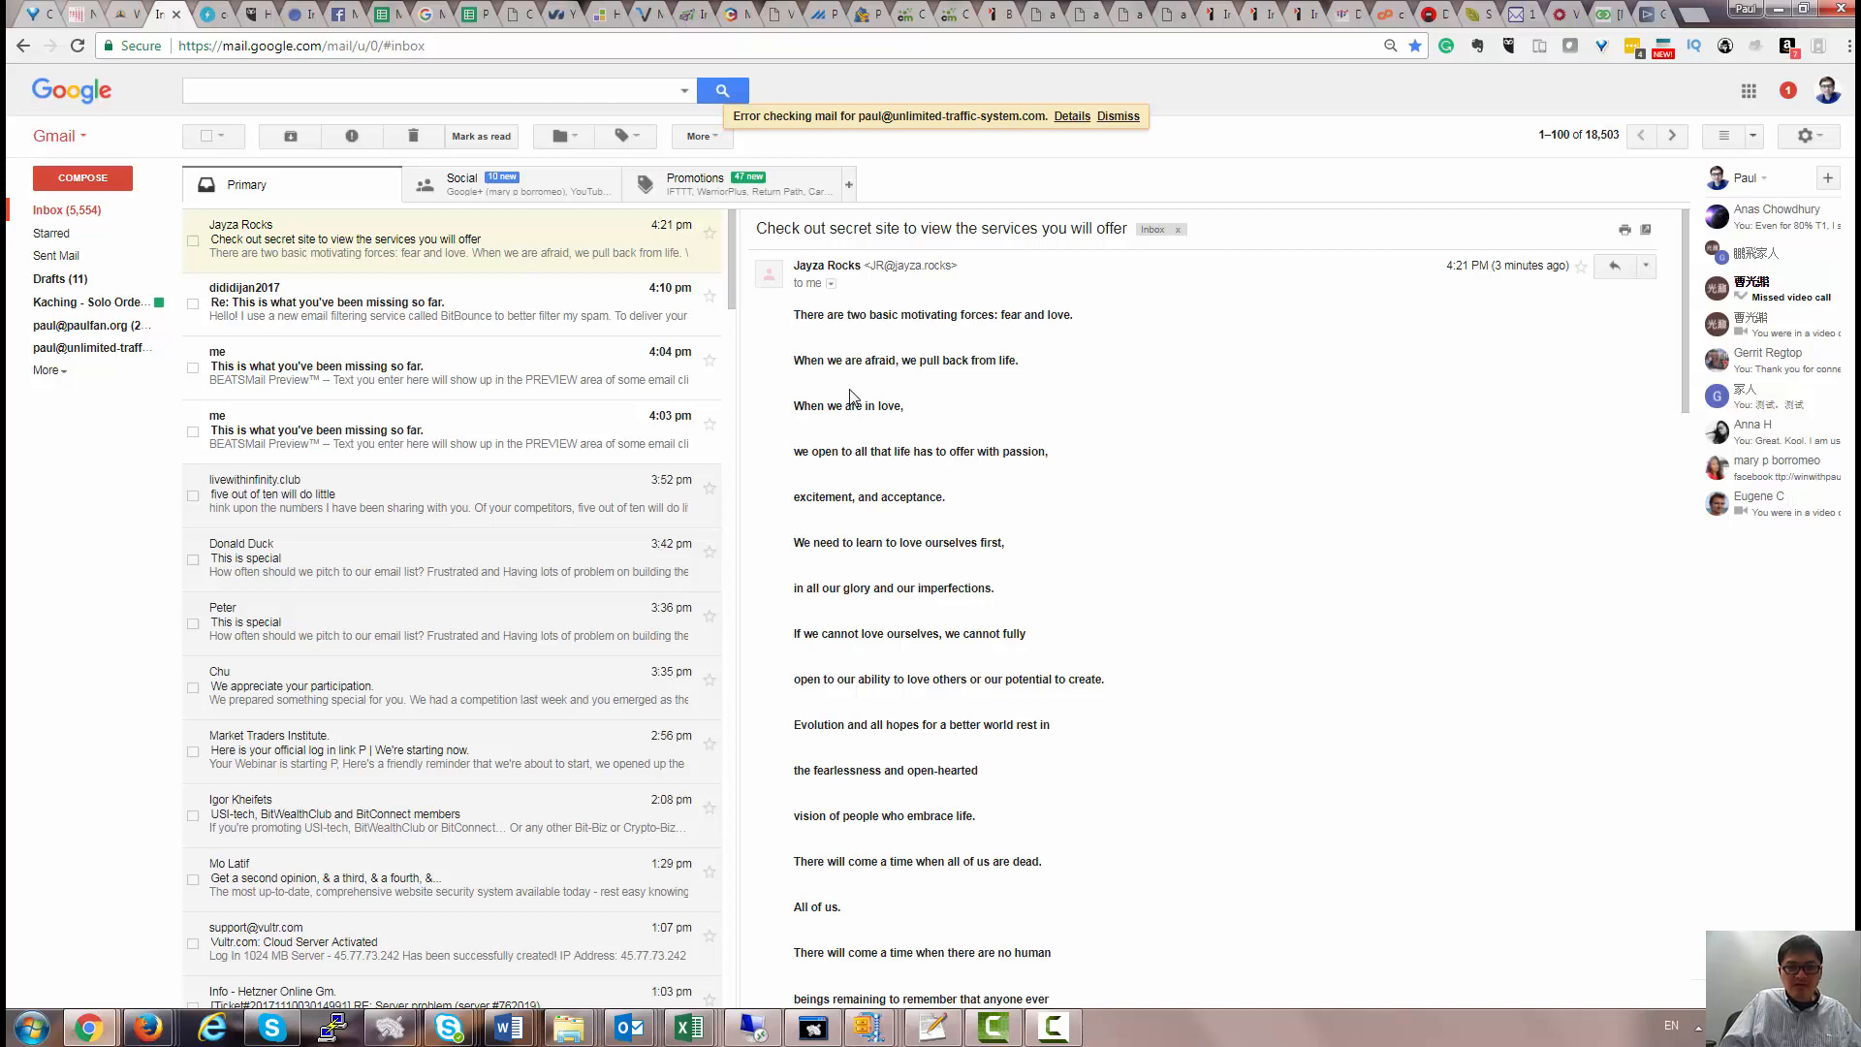
key(alt+Tab)
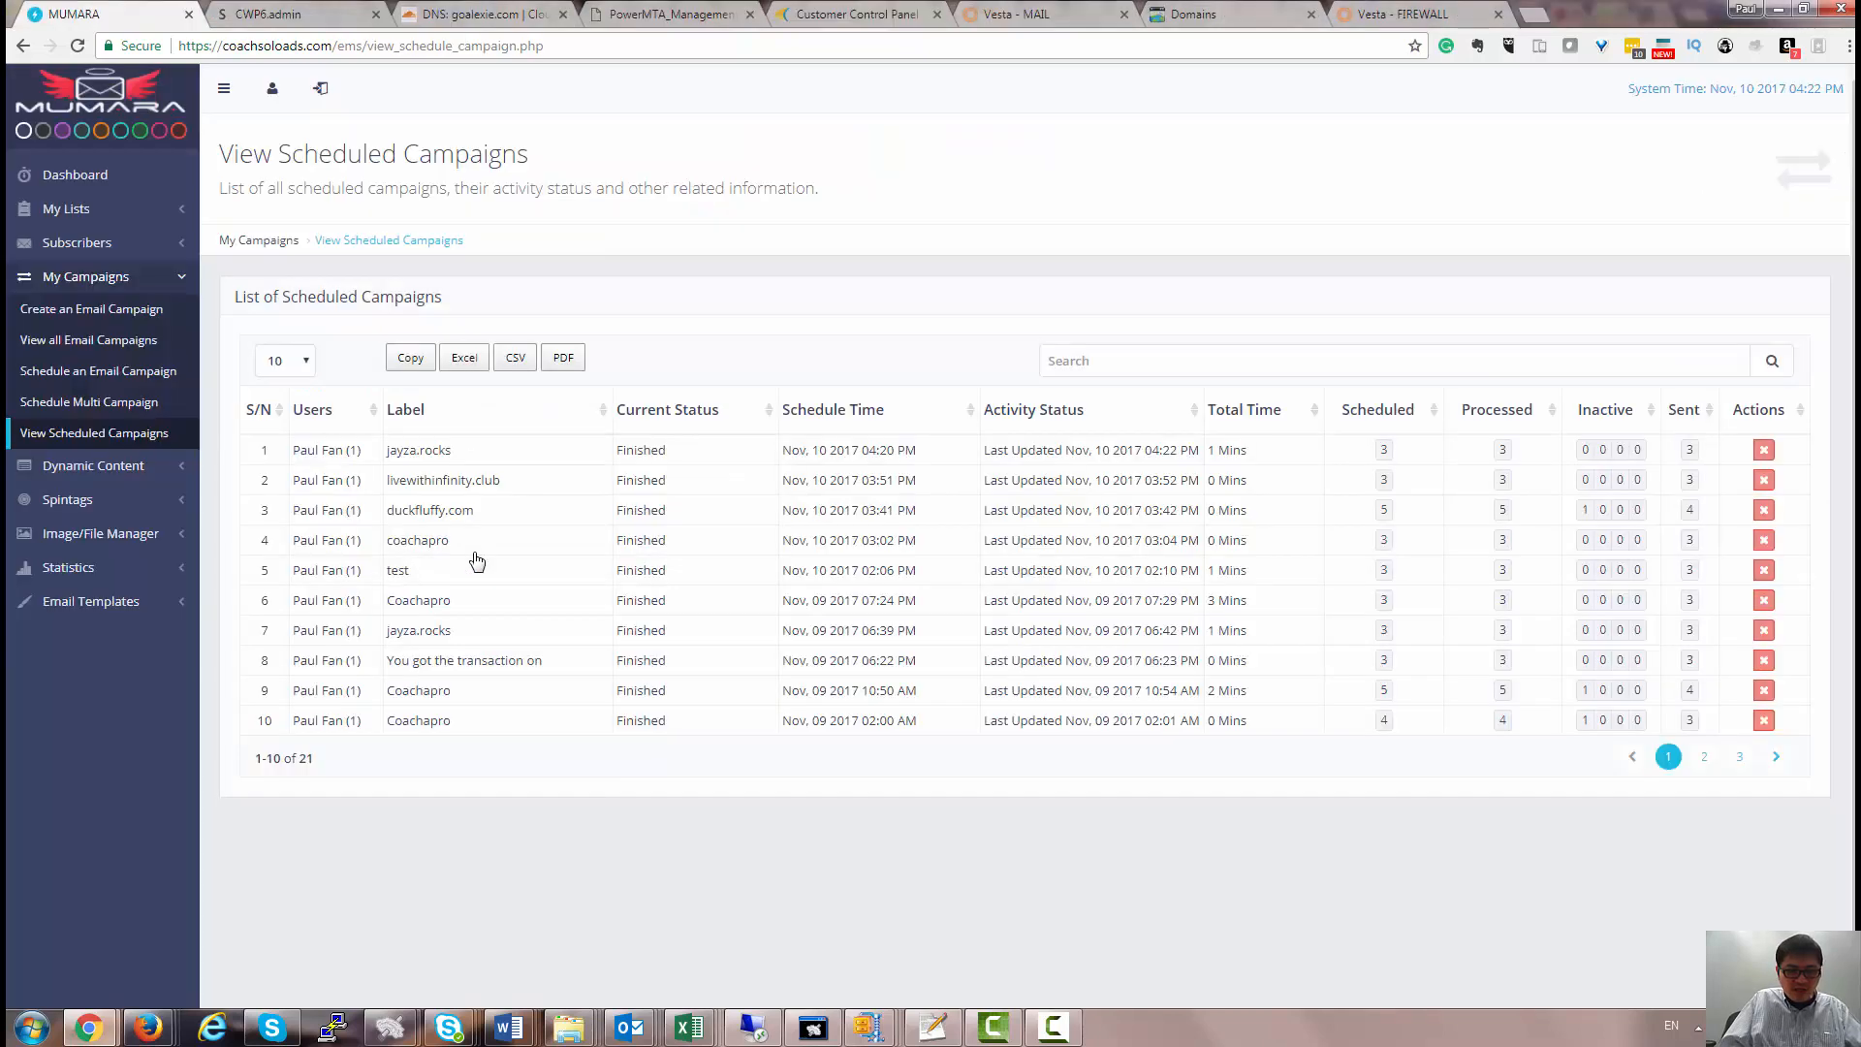
Open the form for creating a spintag and examine its Placeholder and List of Words fields.
click(83, 506)
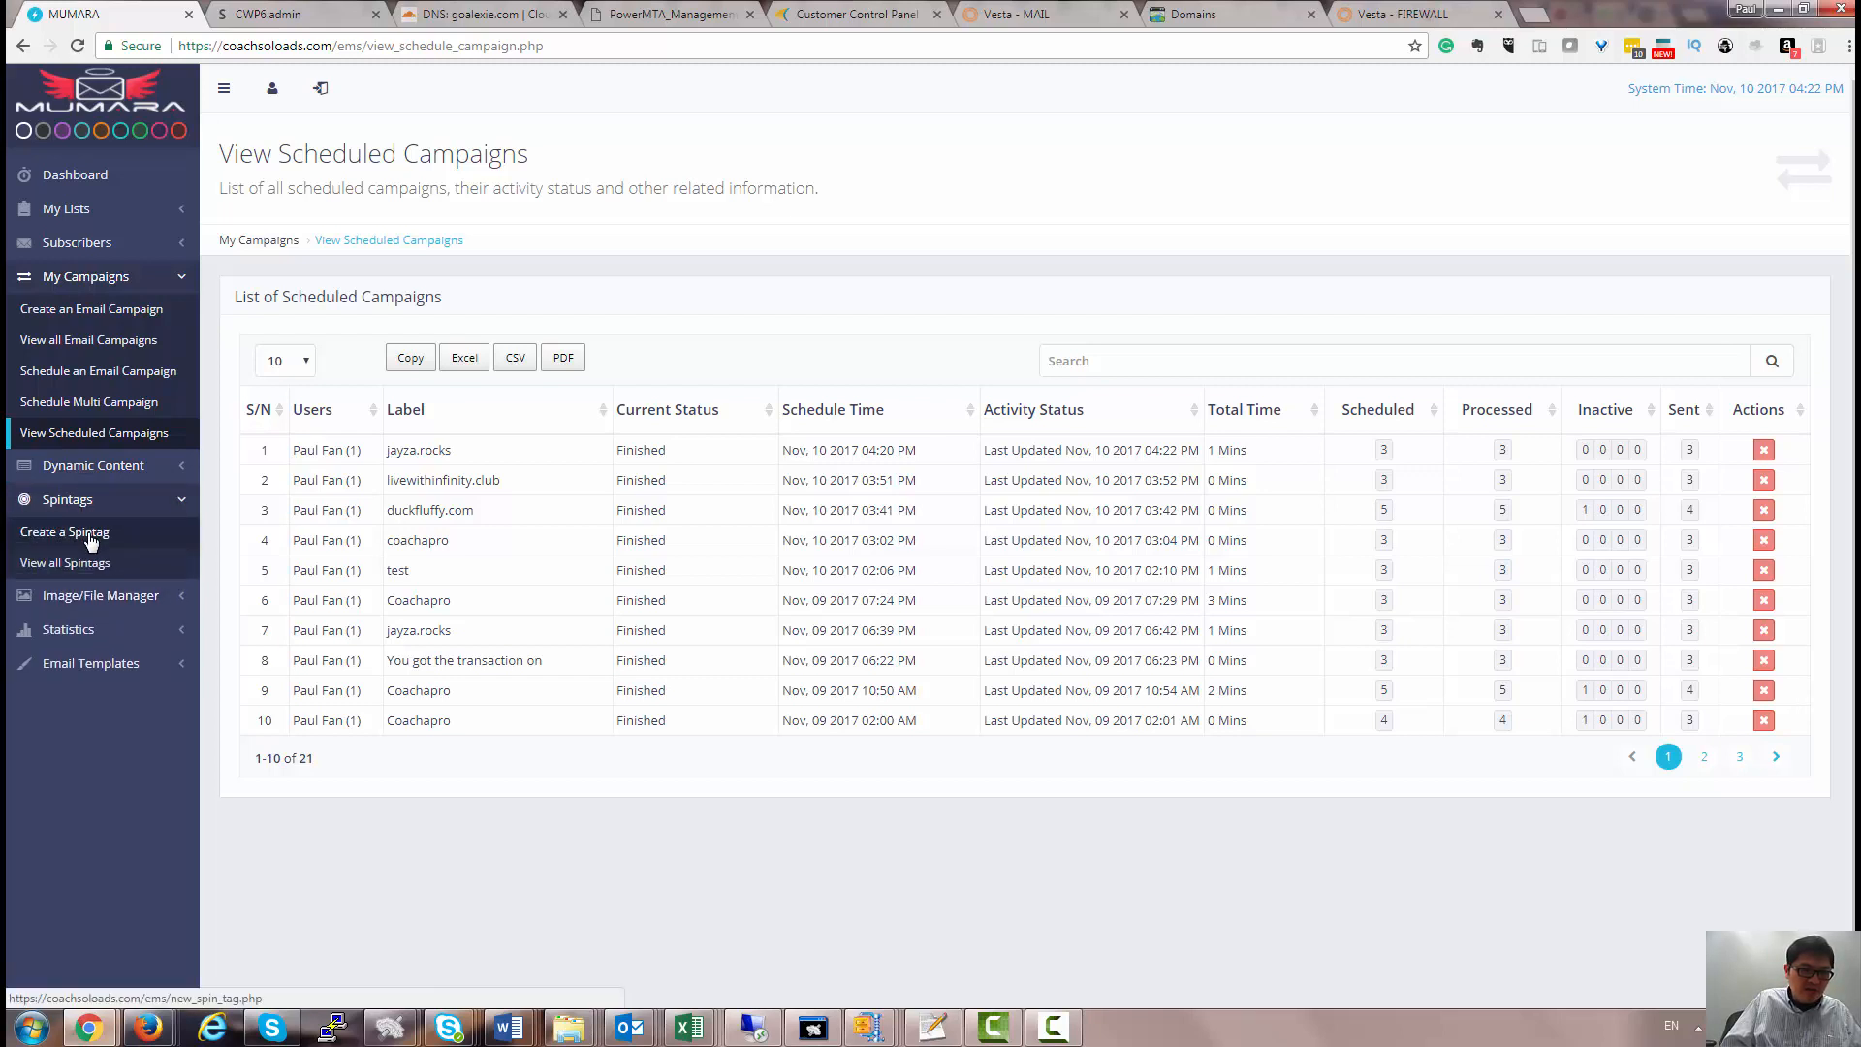
click(88, 533)
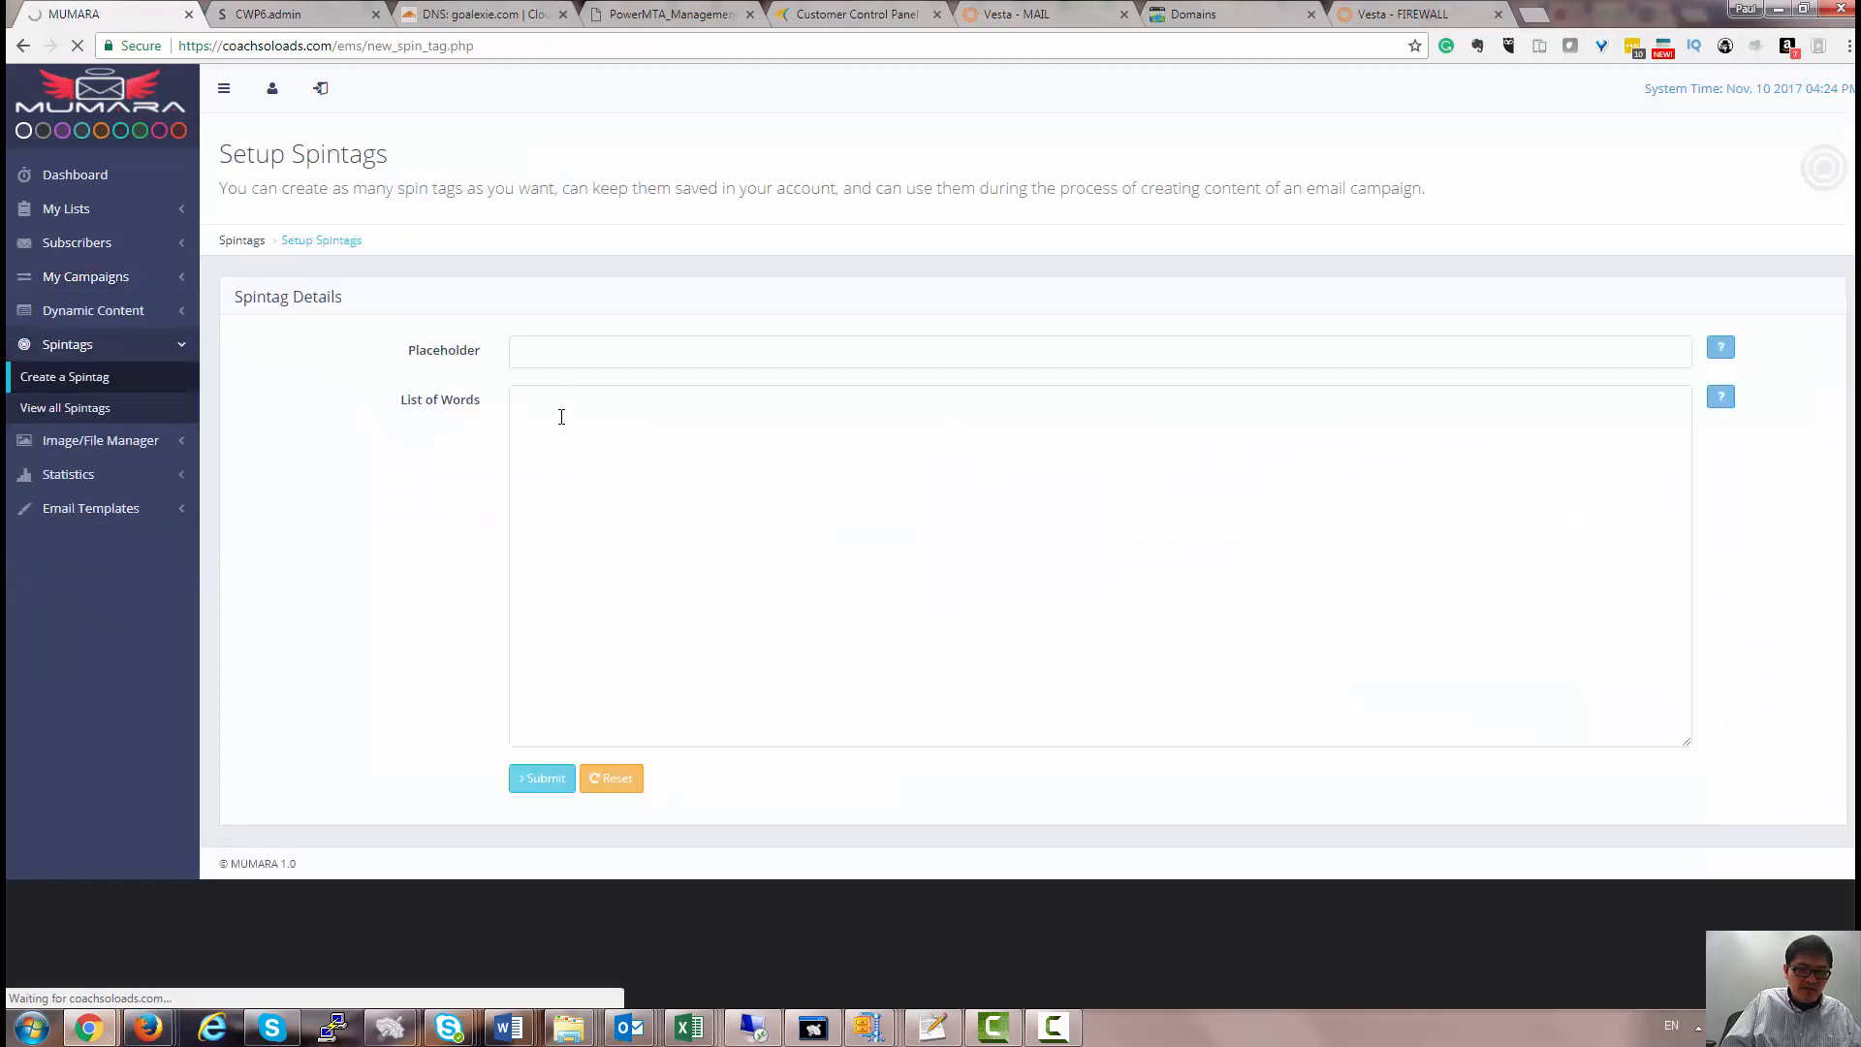
click(554, 350)
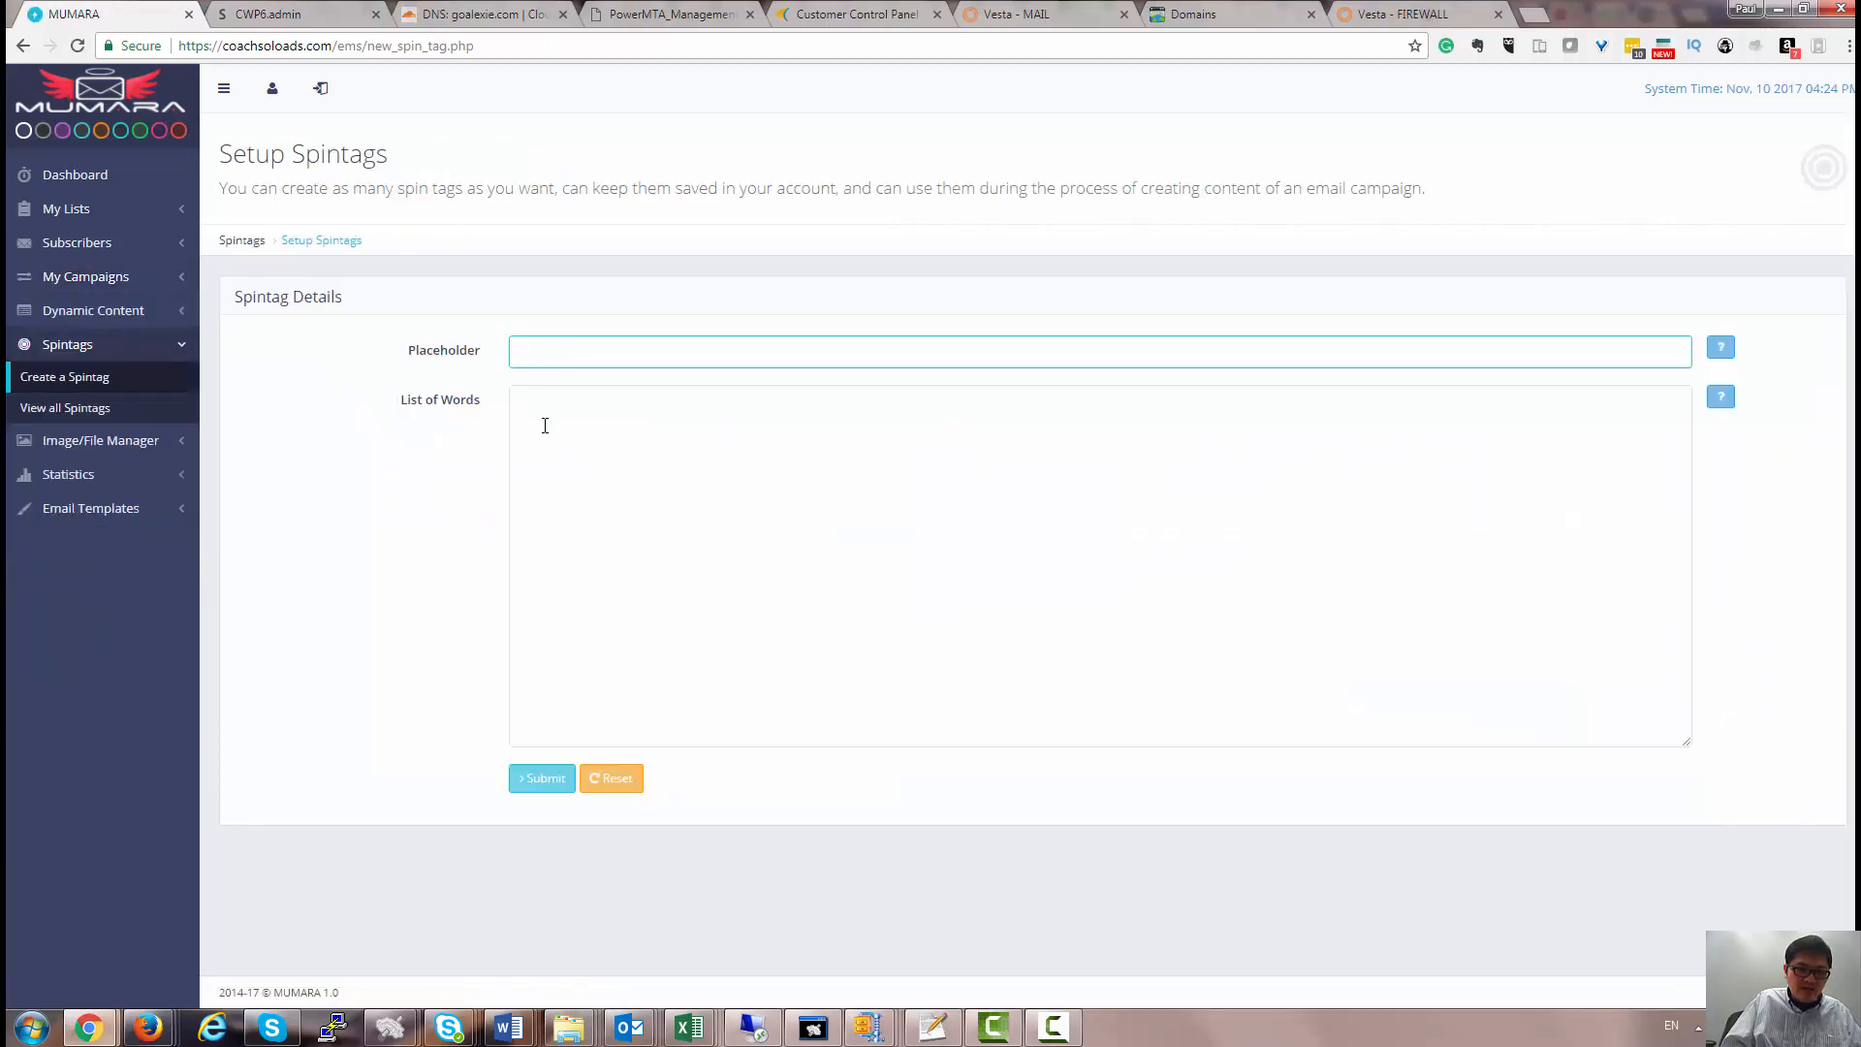
click(545, 425)
click(565, 355)
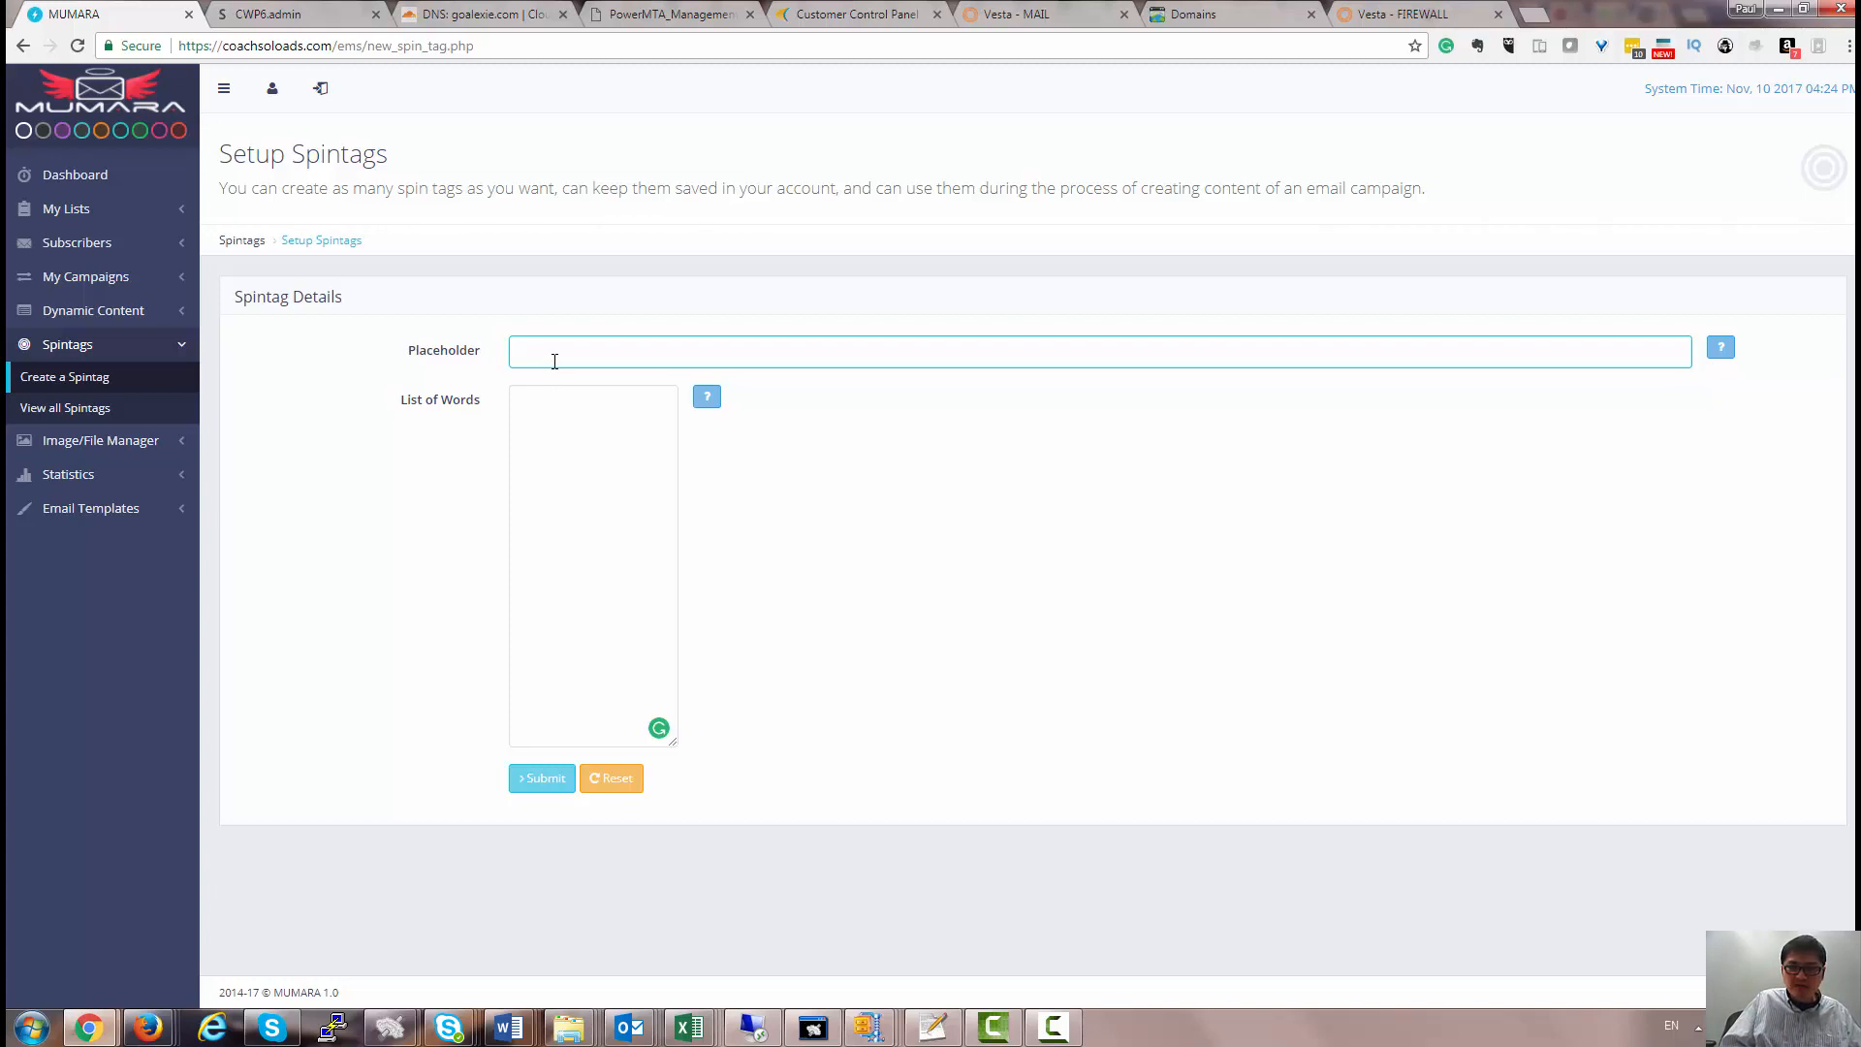
click(548, 431)
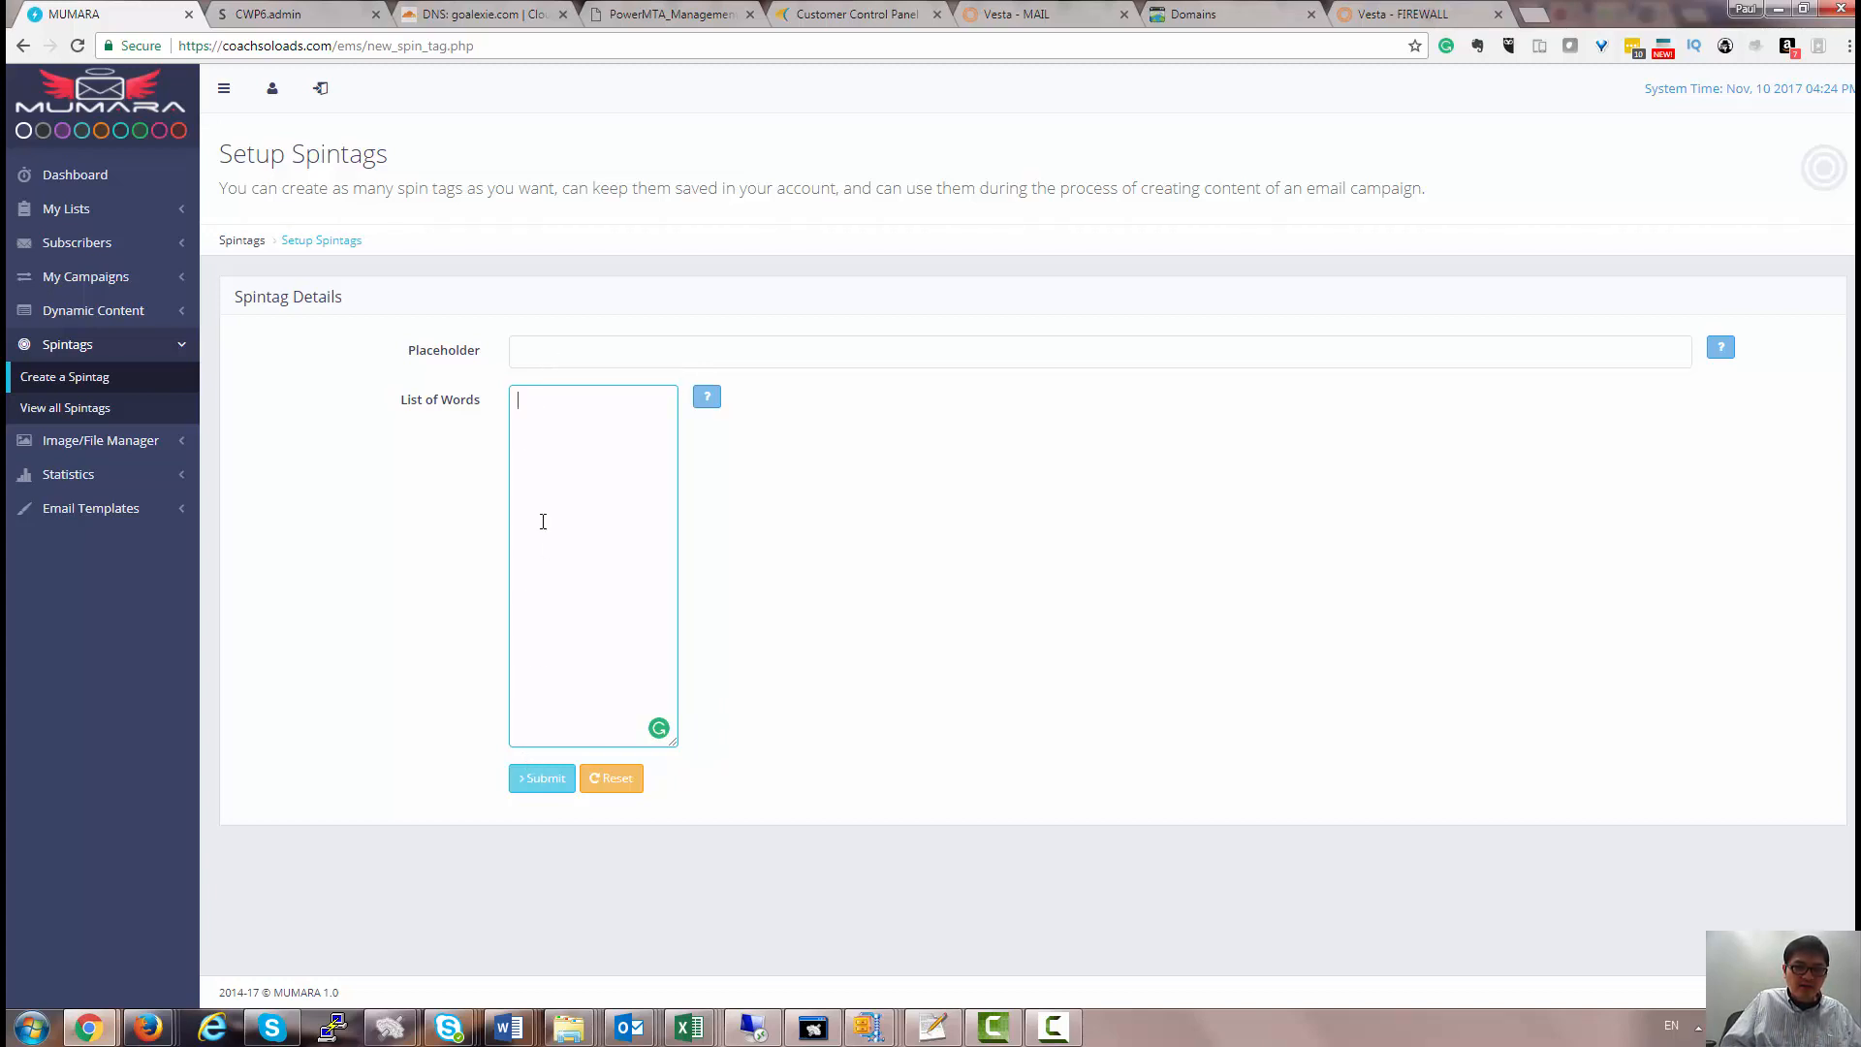
click(591, 352)
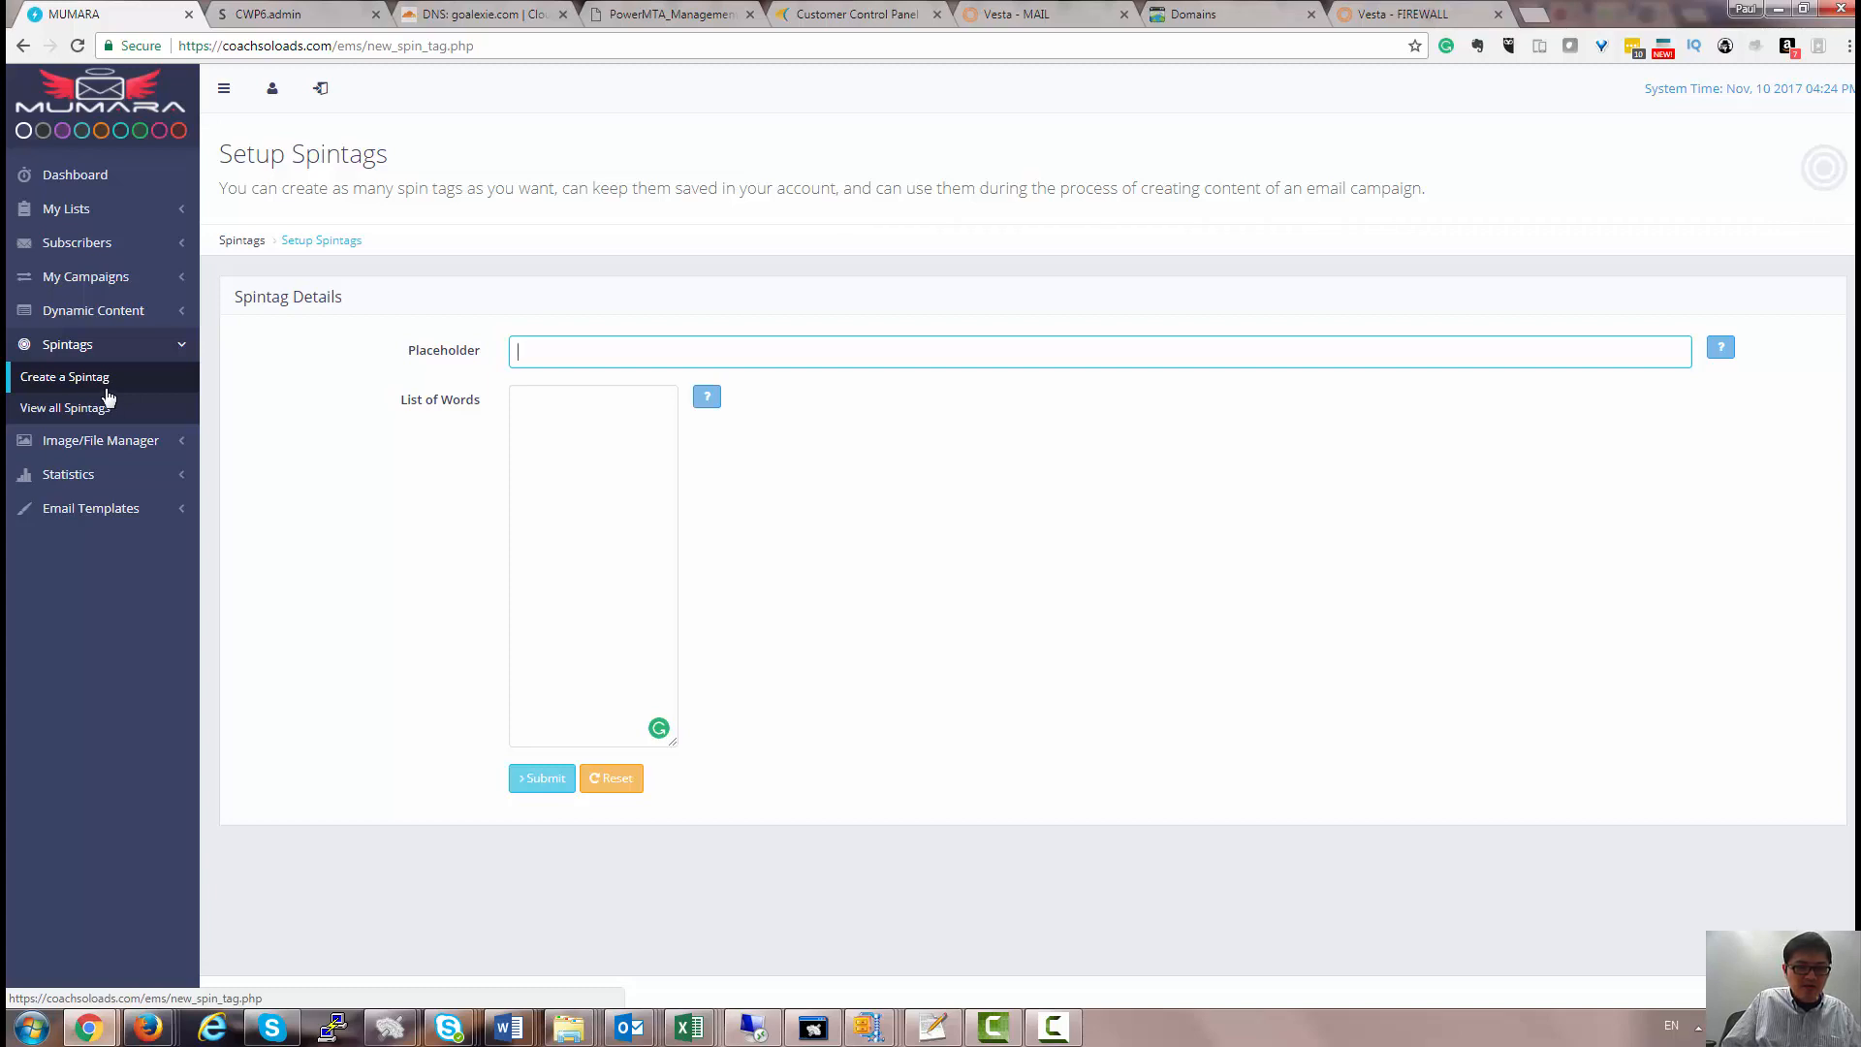
Display all currently available subscriber lists.
click(92, 290)
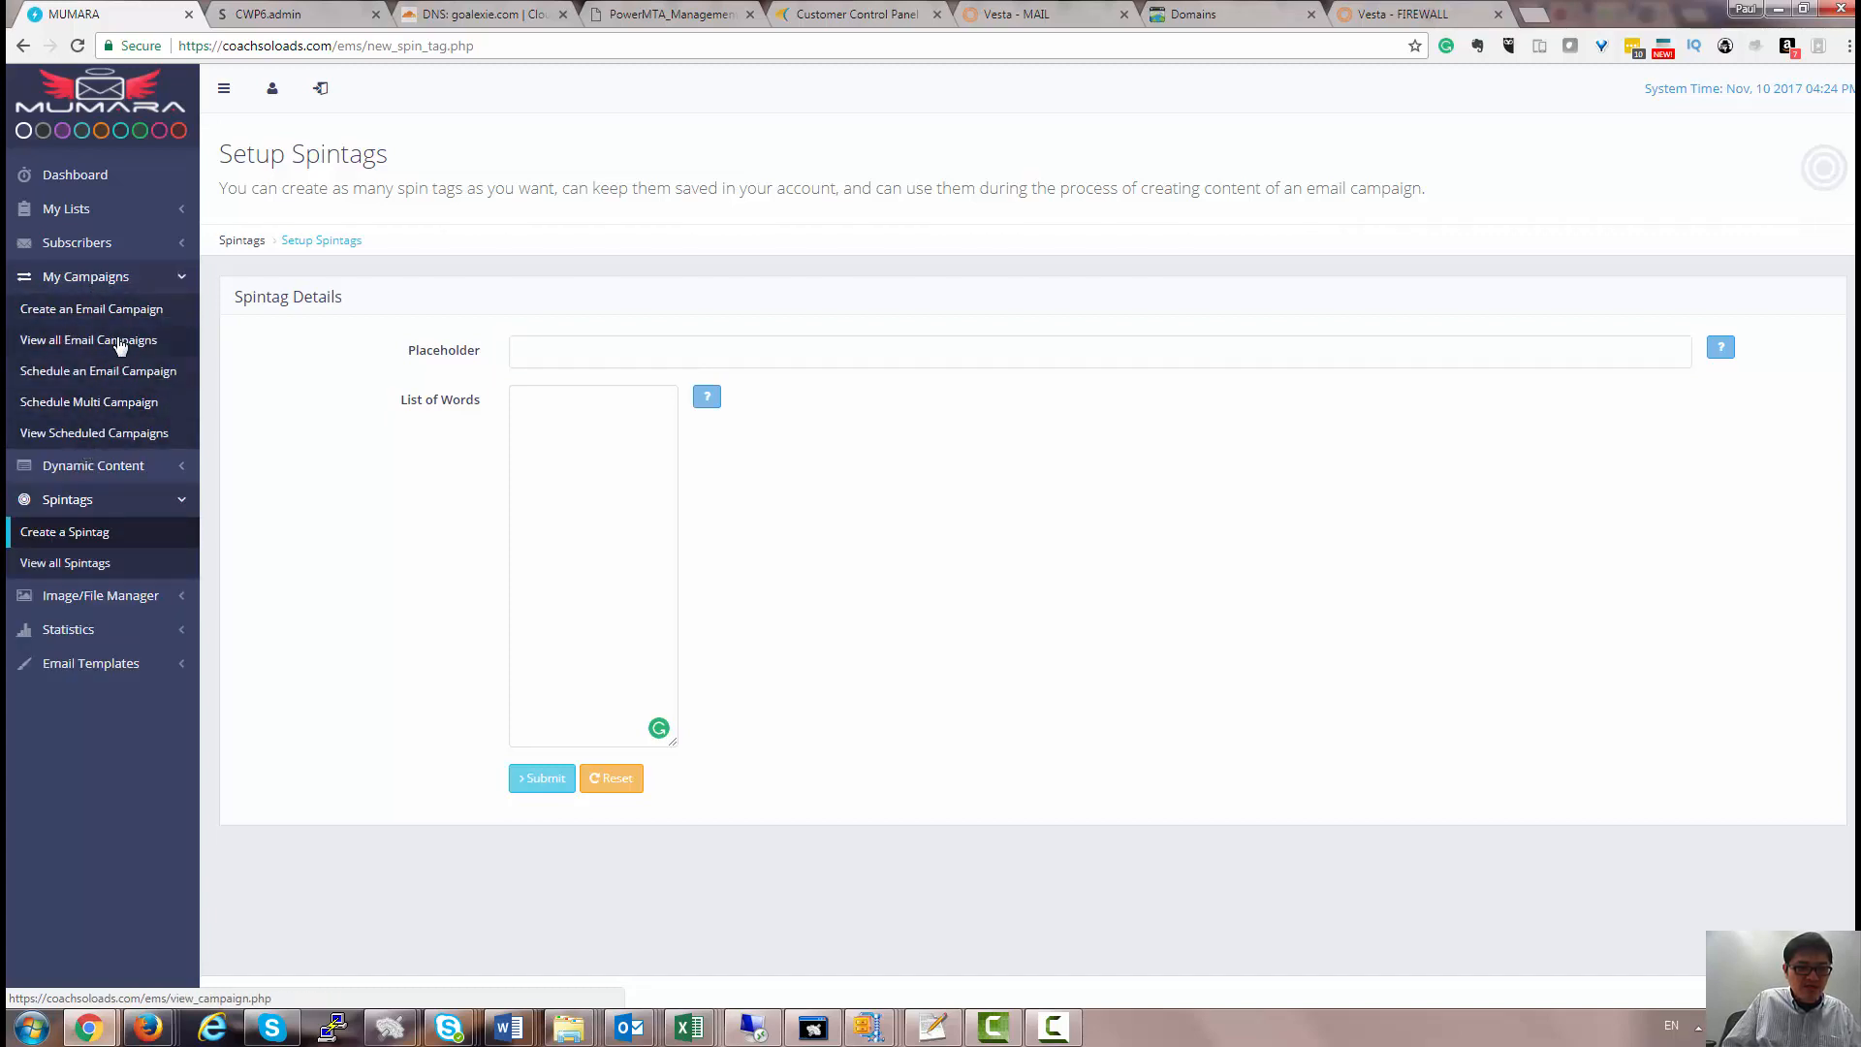
click(103, 249)
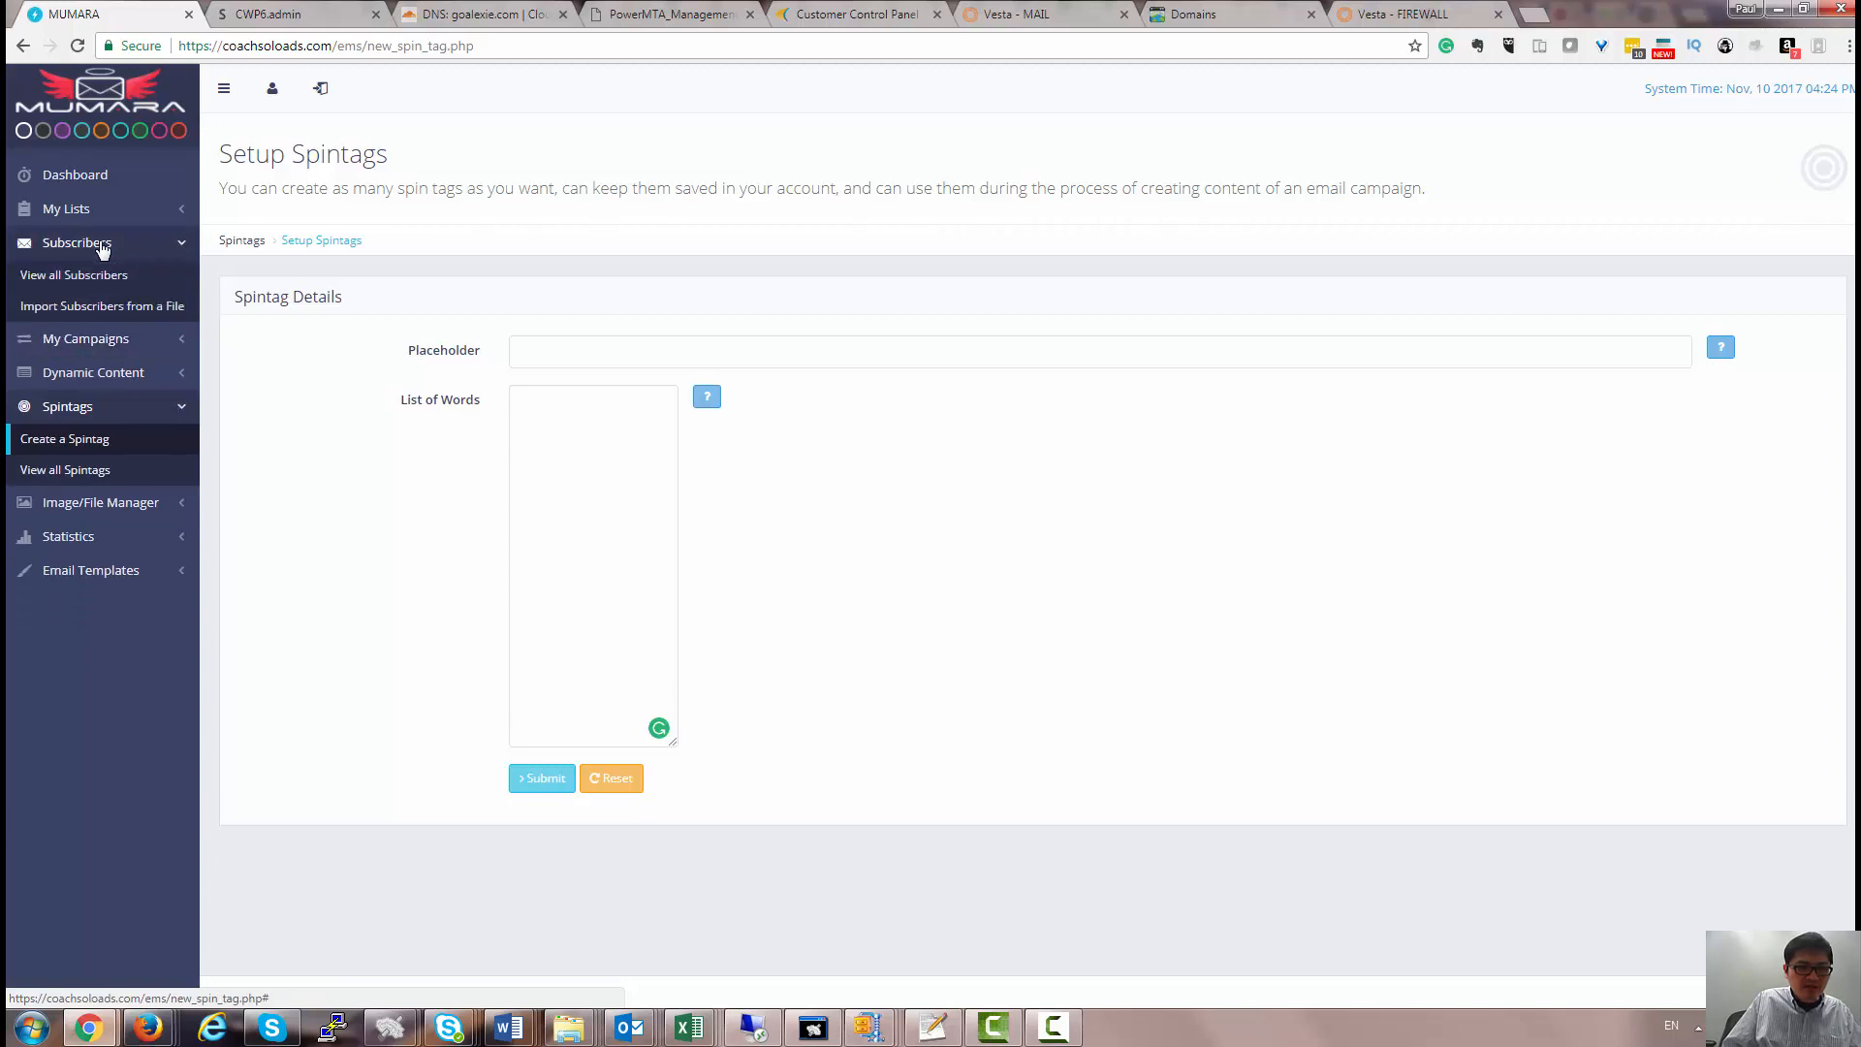
click(97, 217)
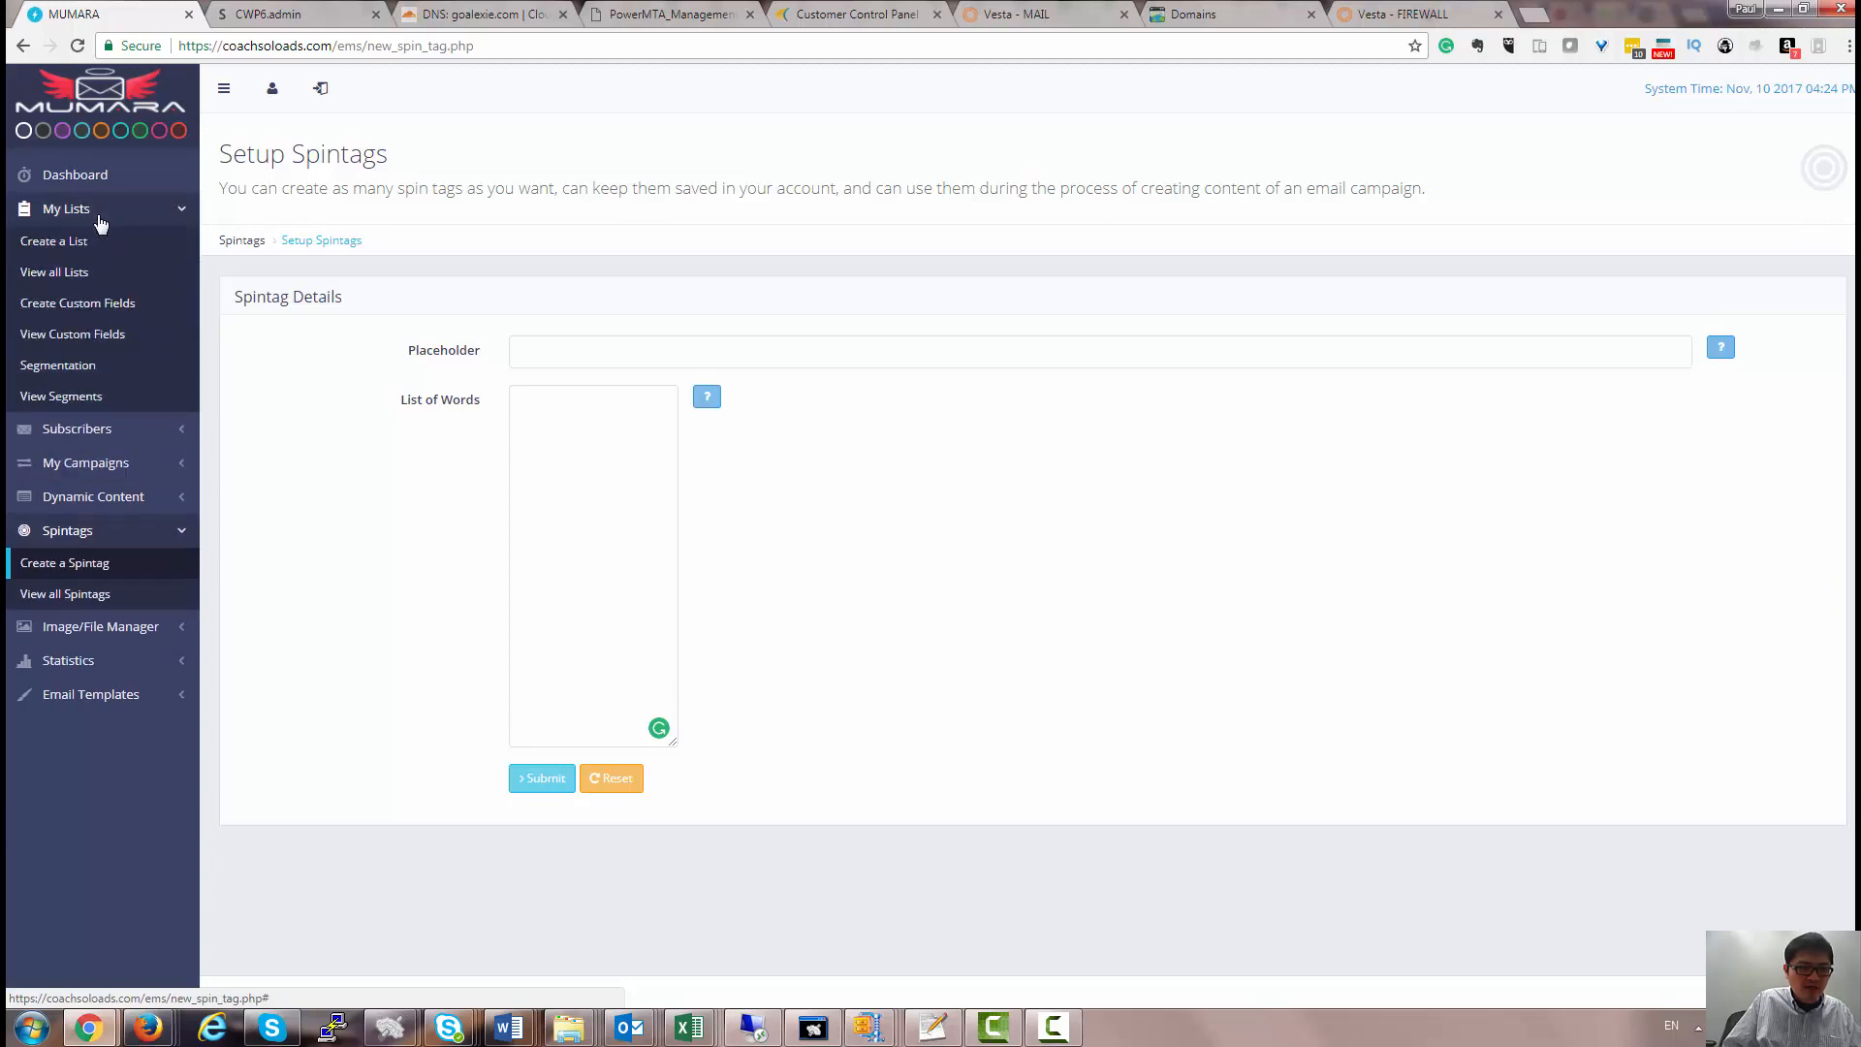
click(84, 275)
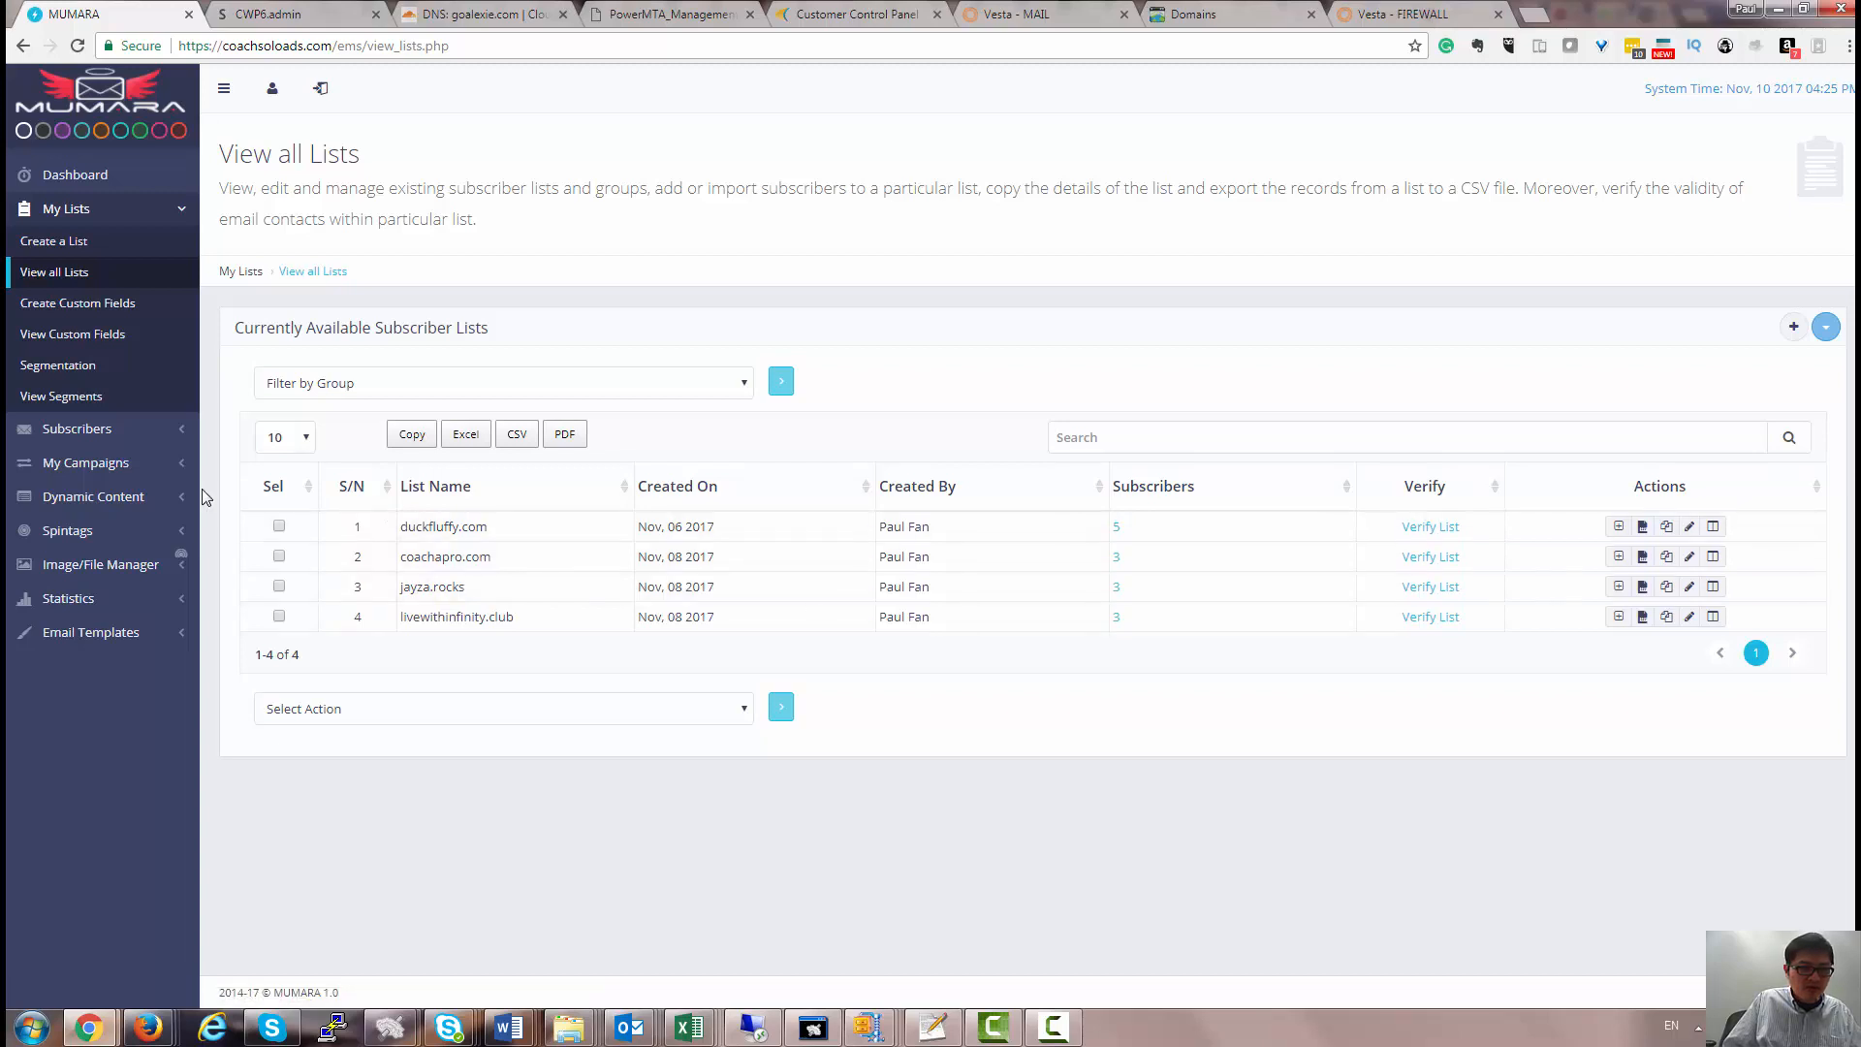
Look over the subscriber and campaign options and display all available dynamic content tags.
click(107, 438)
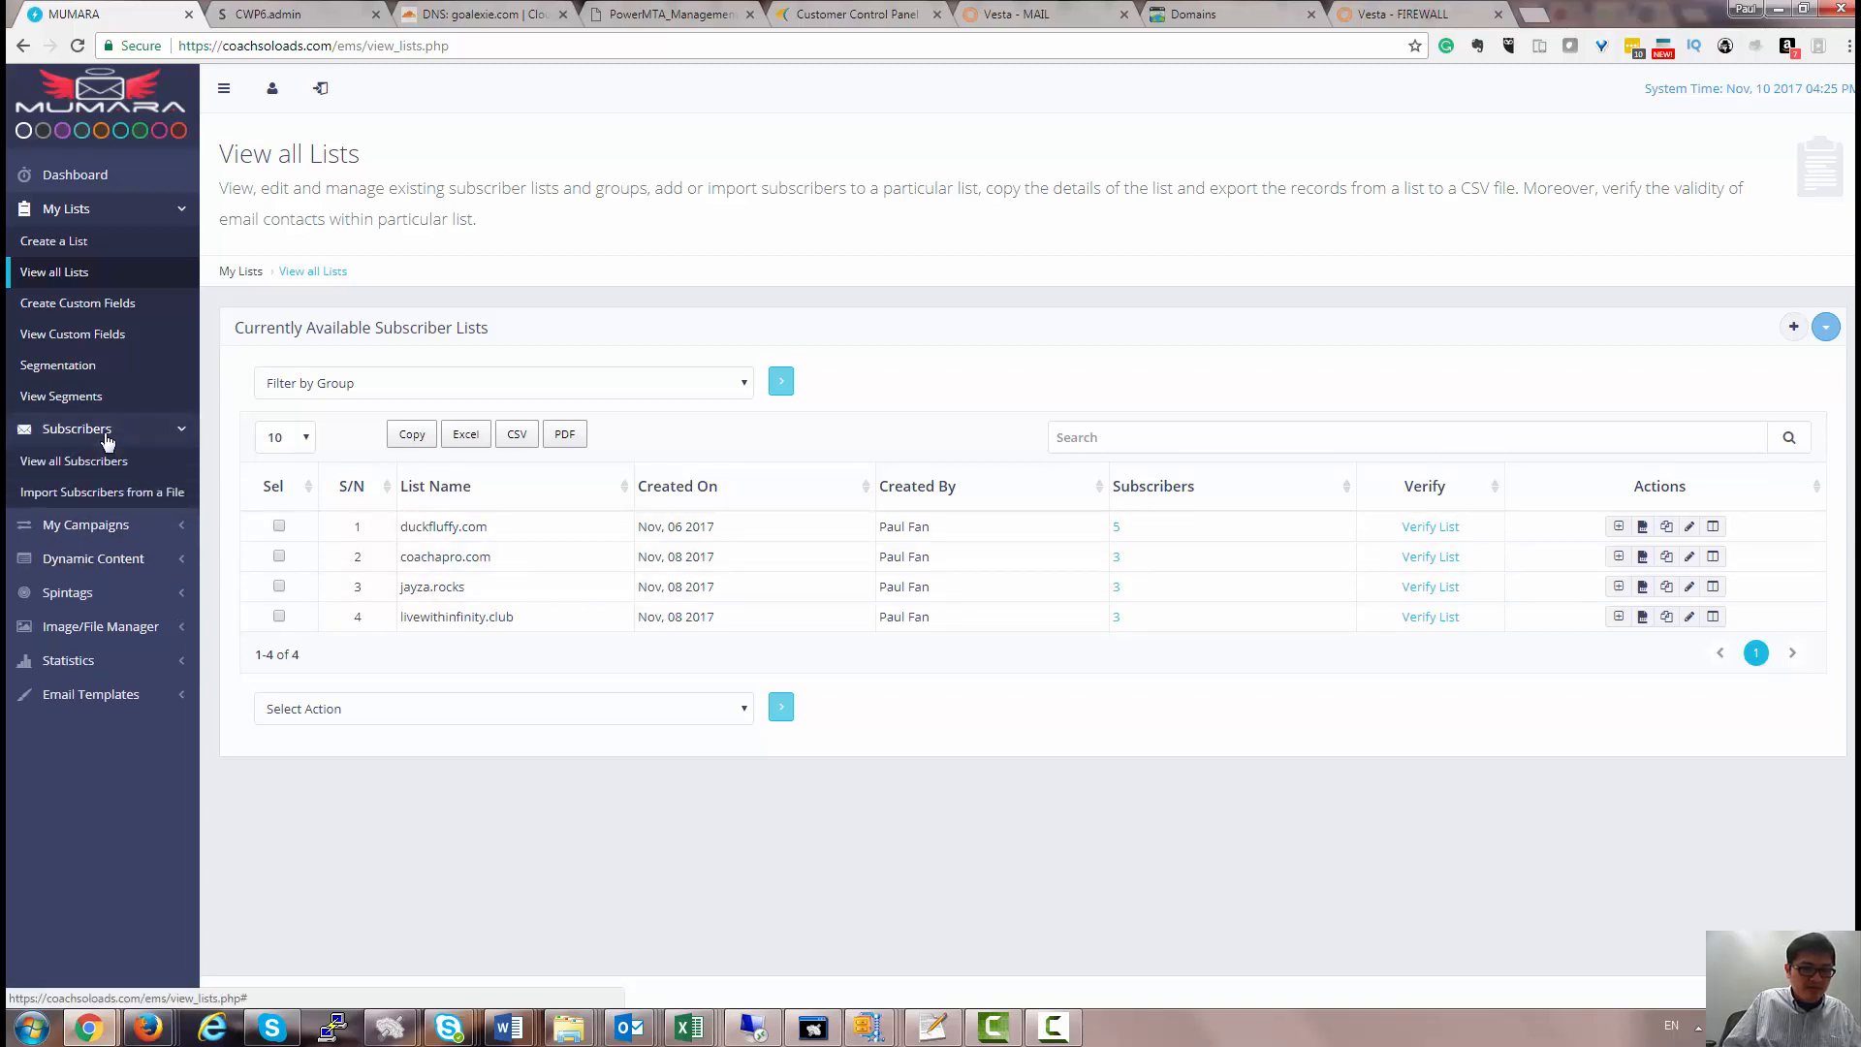
click(98, 526)
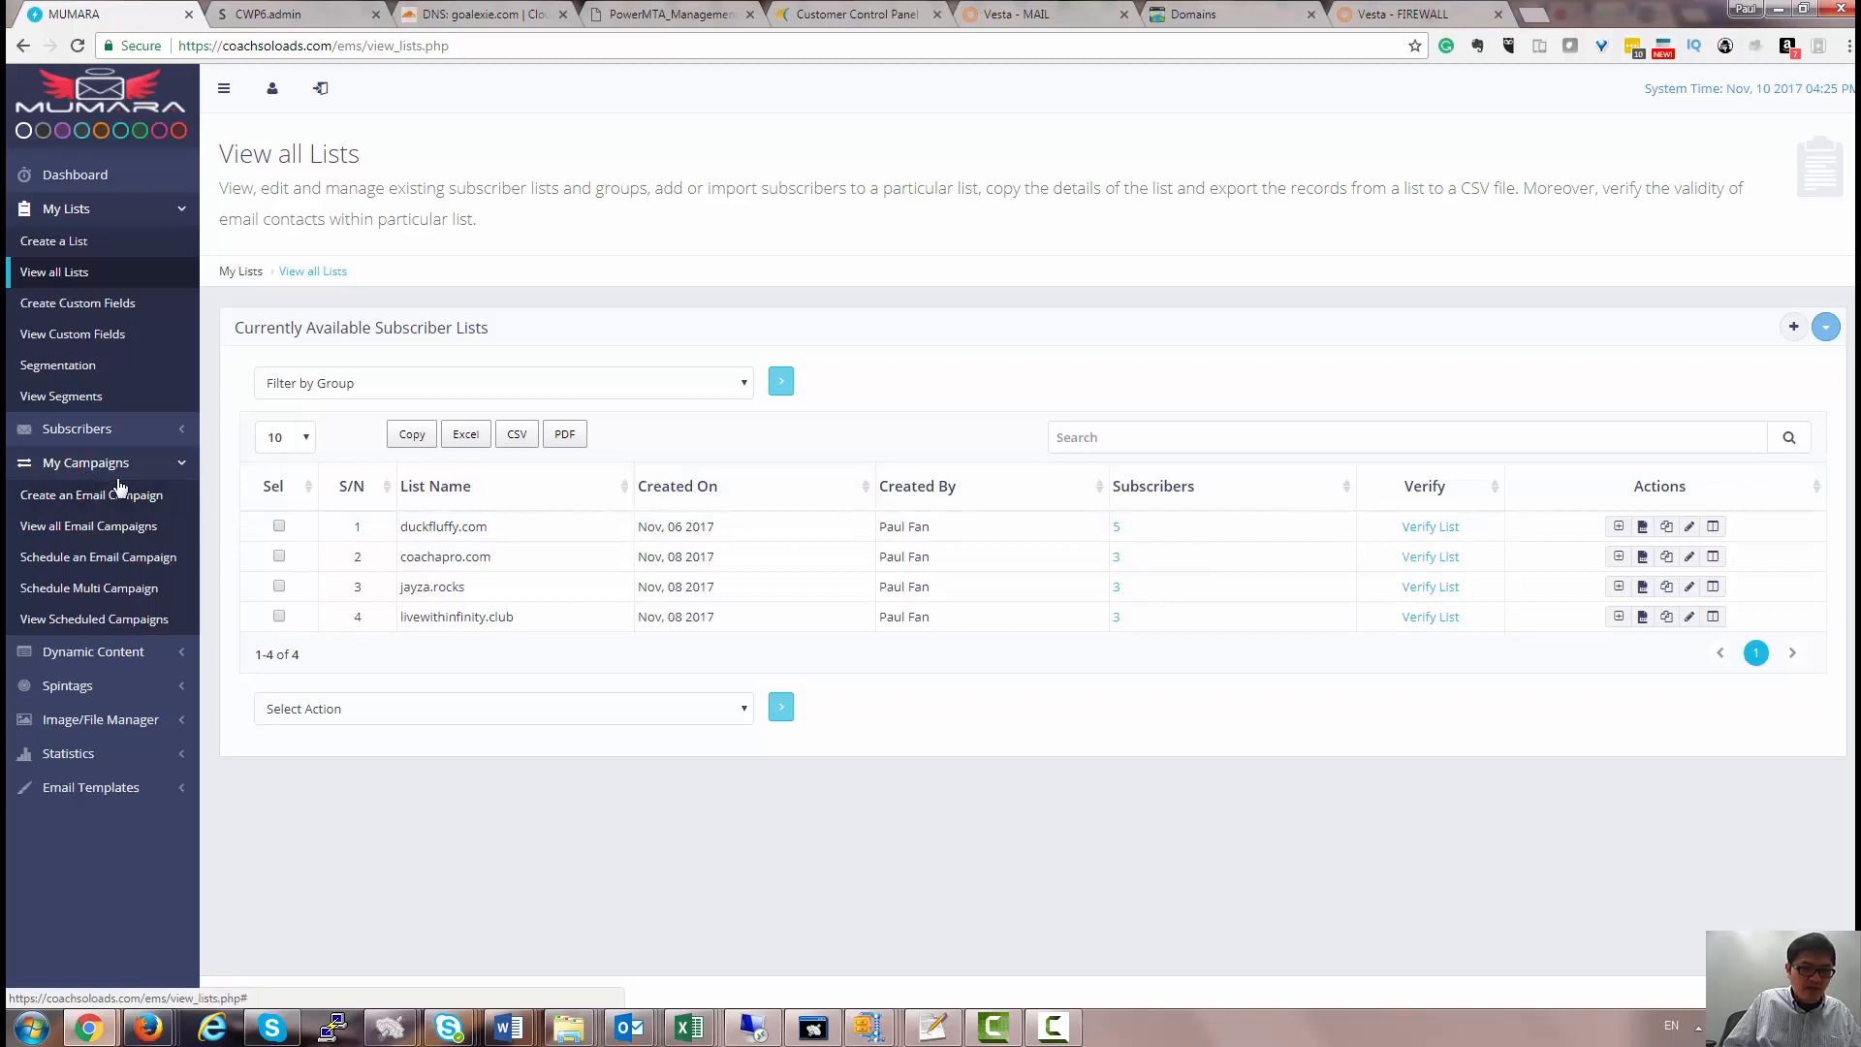
click(80, 656)
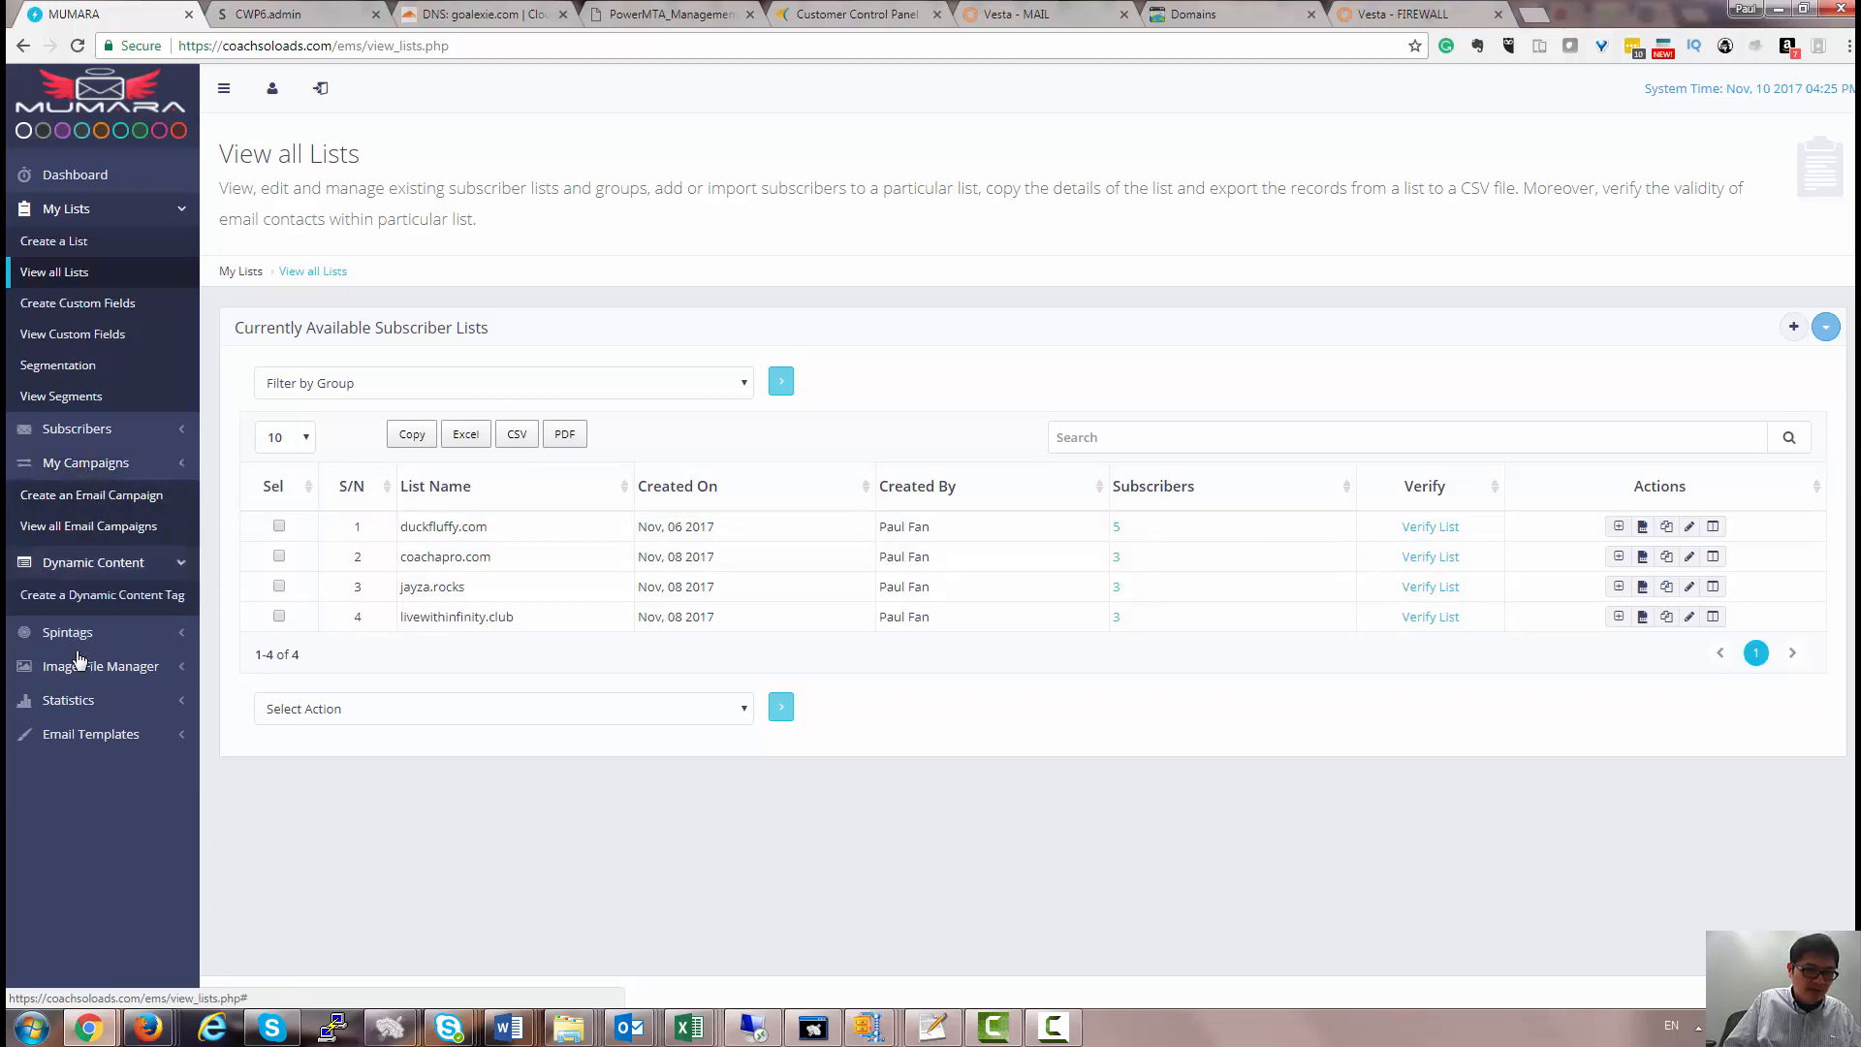
click(101, 564)
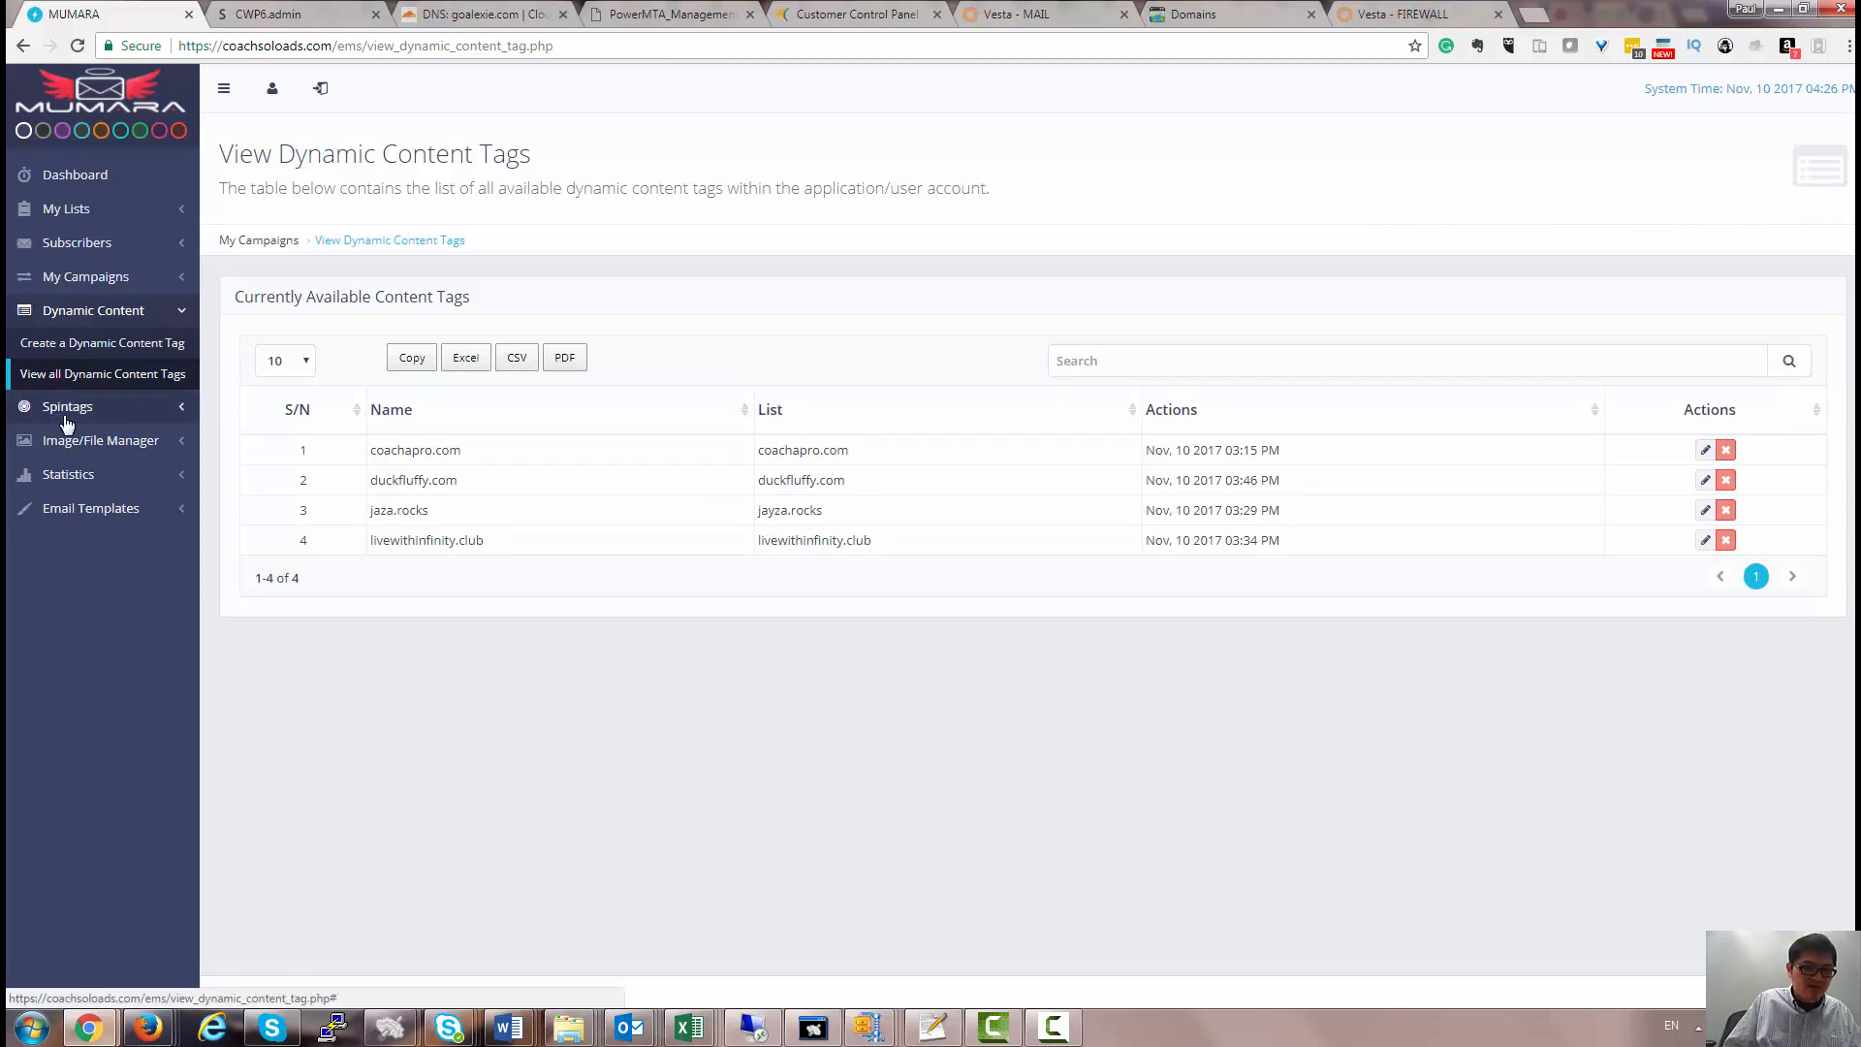
Look over the image and file manager options and review the email campaign statistics for the sent campaigns.
click(92, 442)
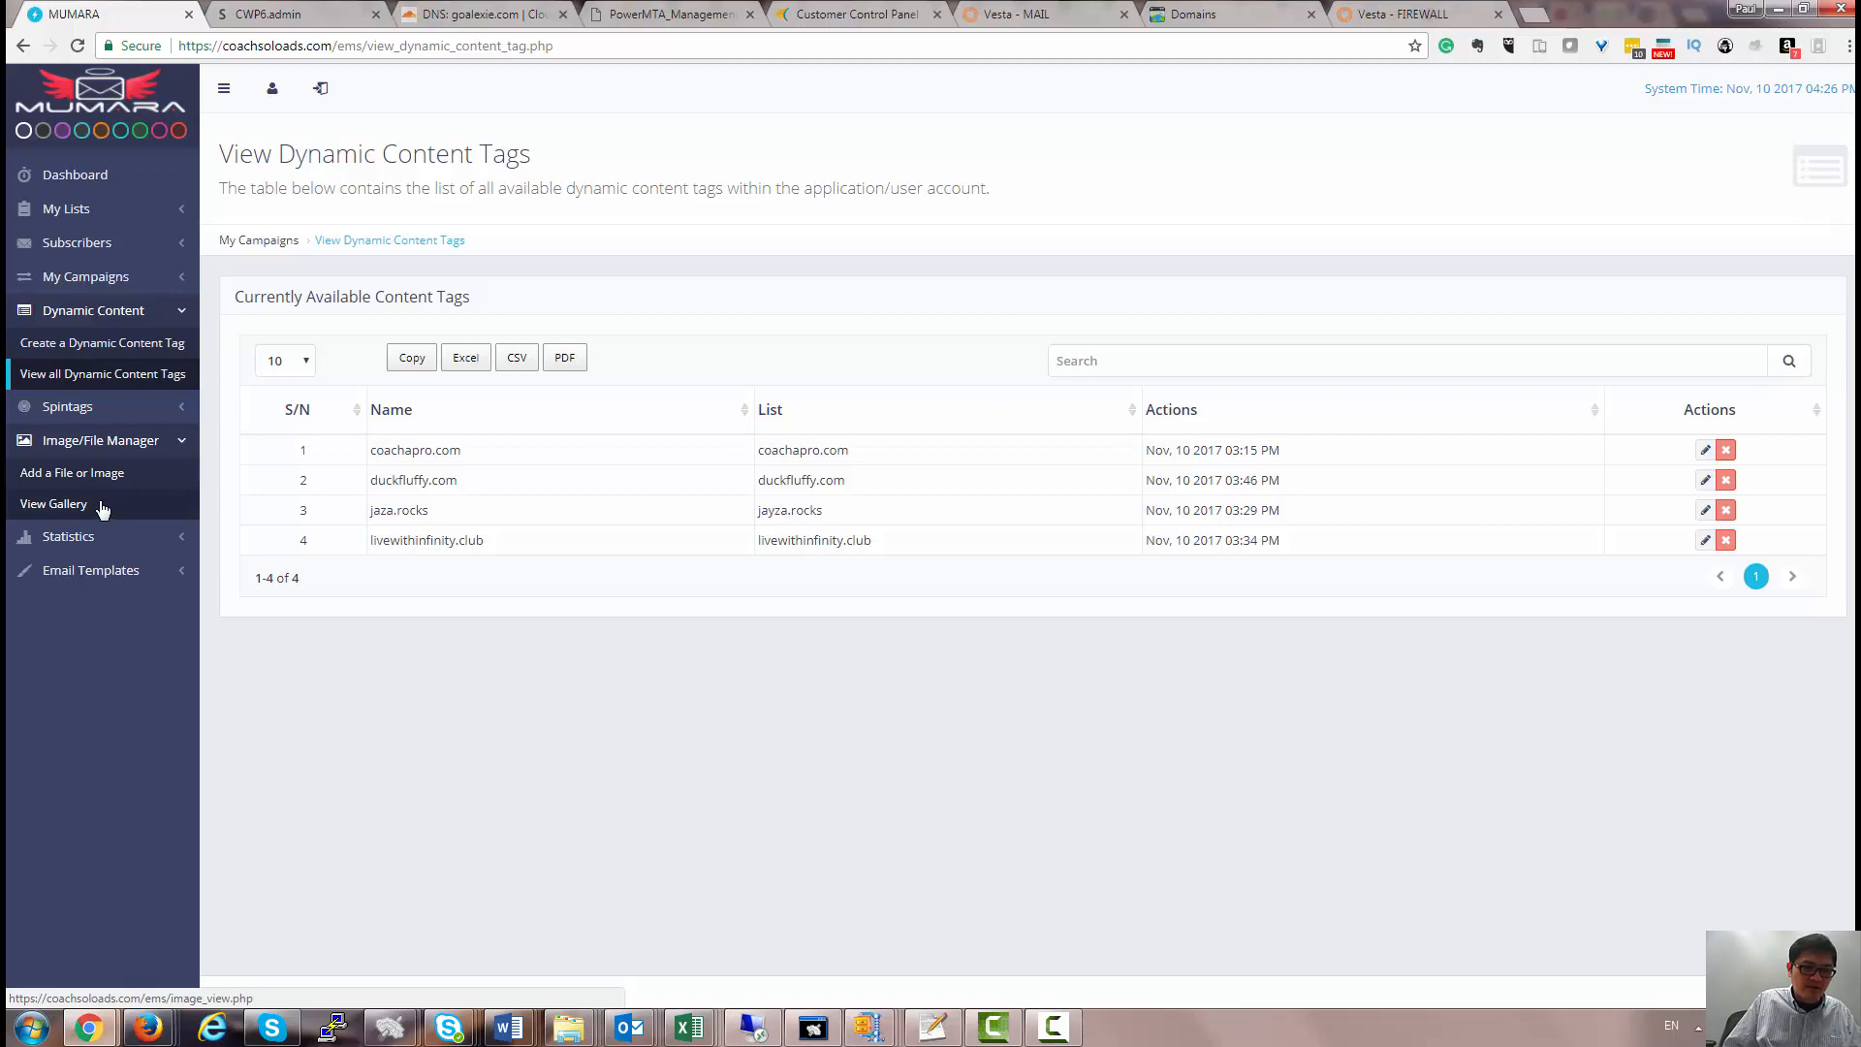
click(76, 536)
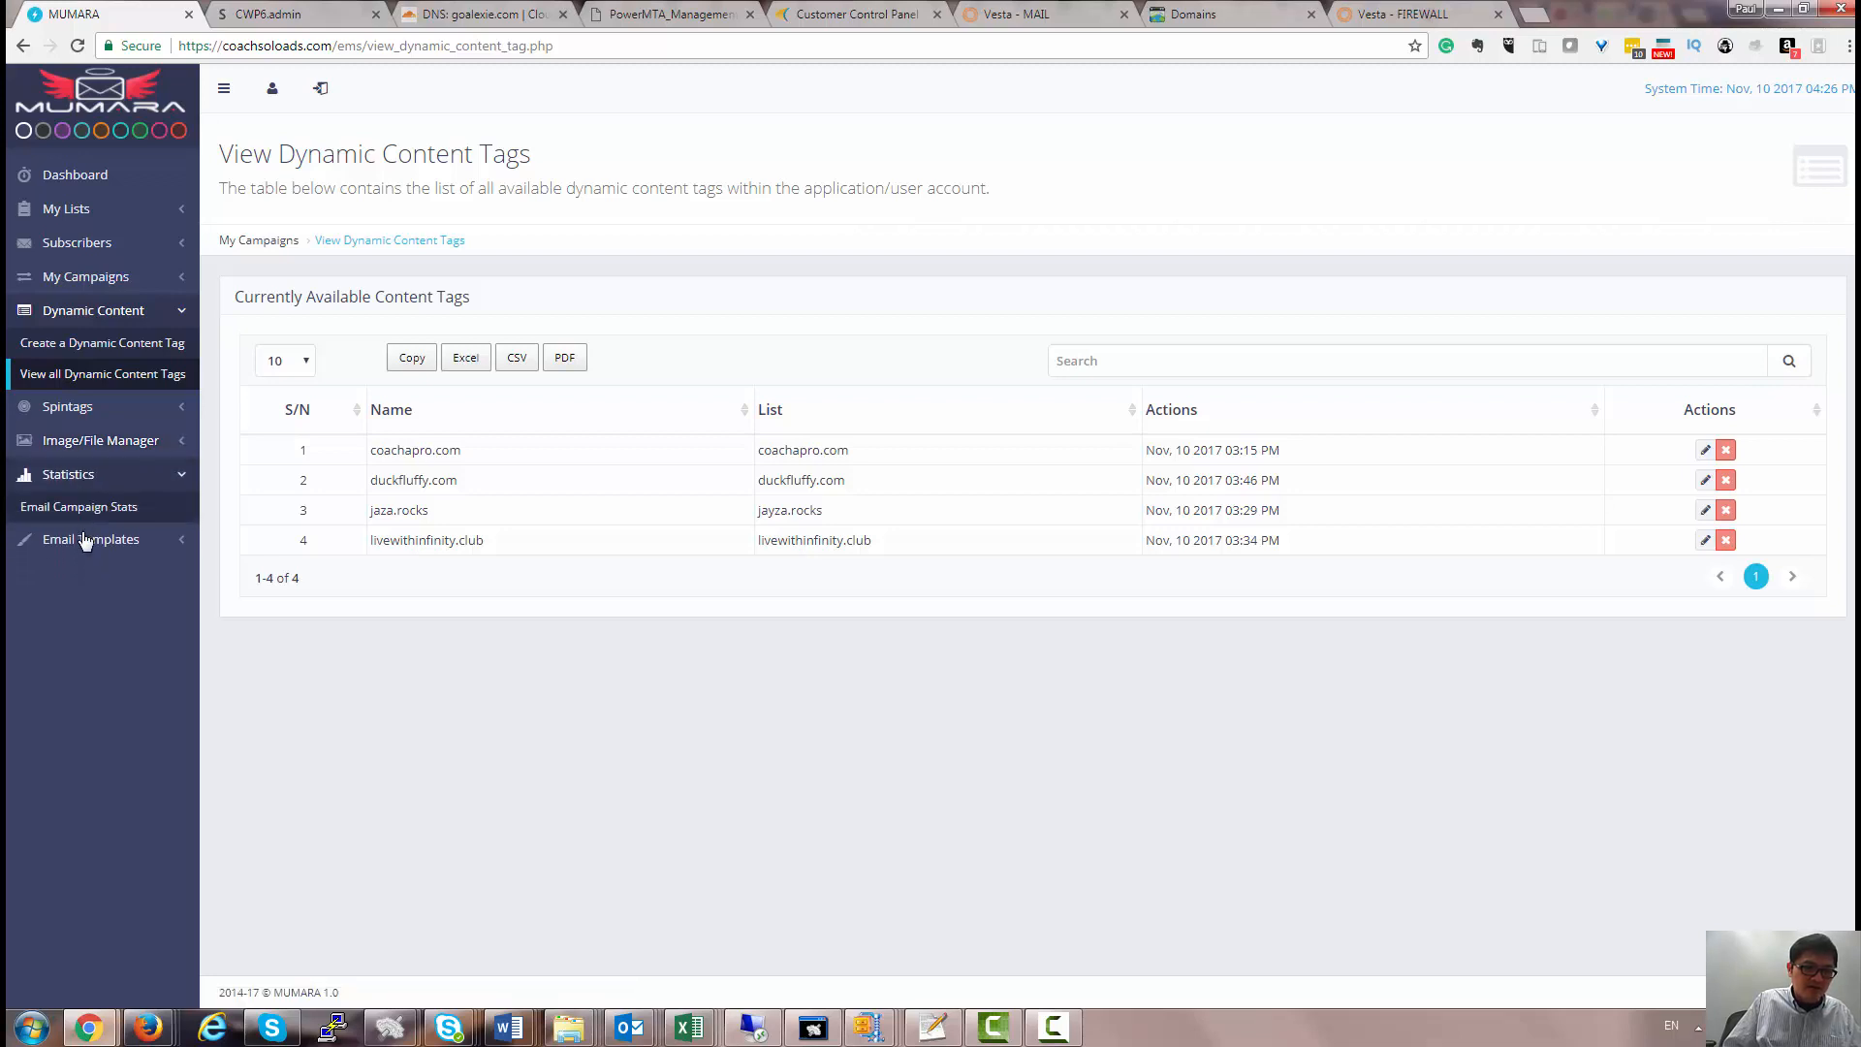
click(104, 511)
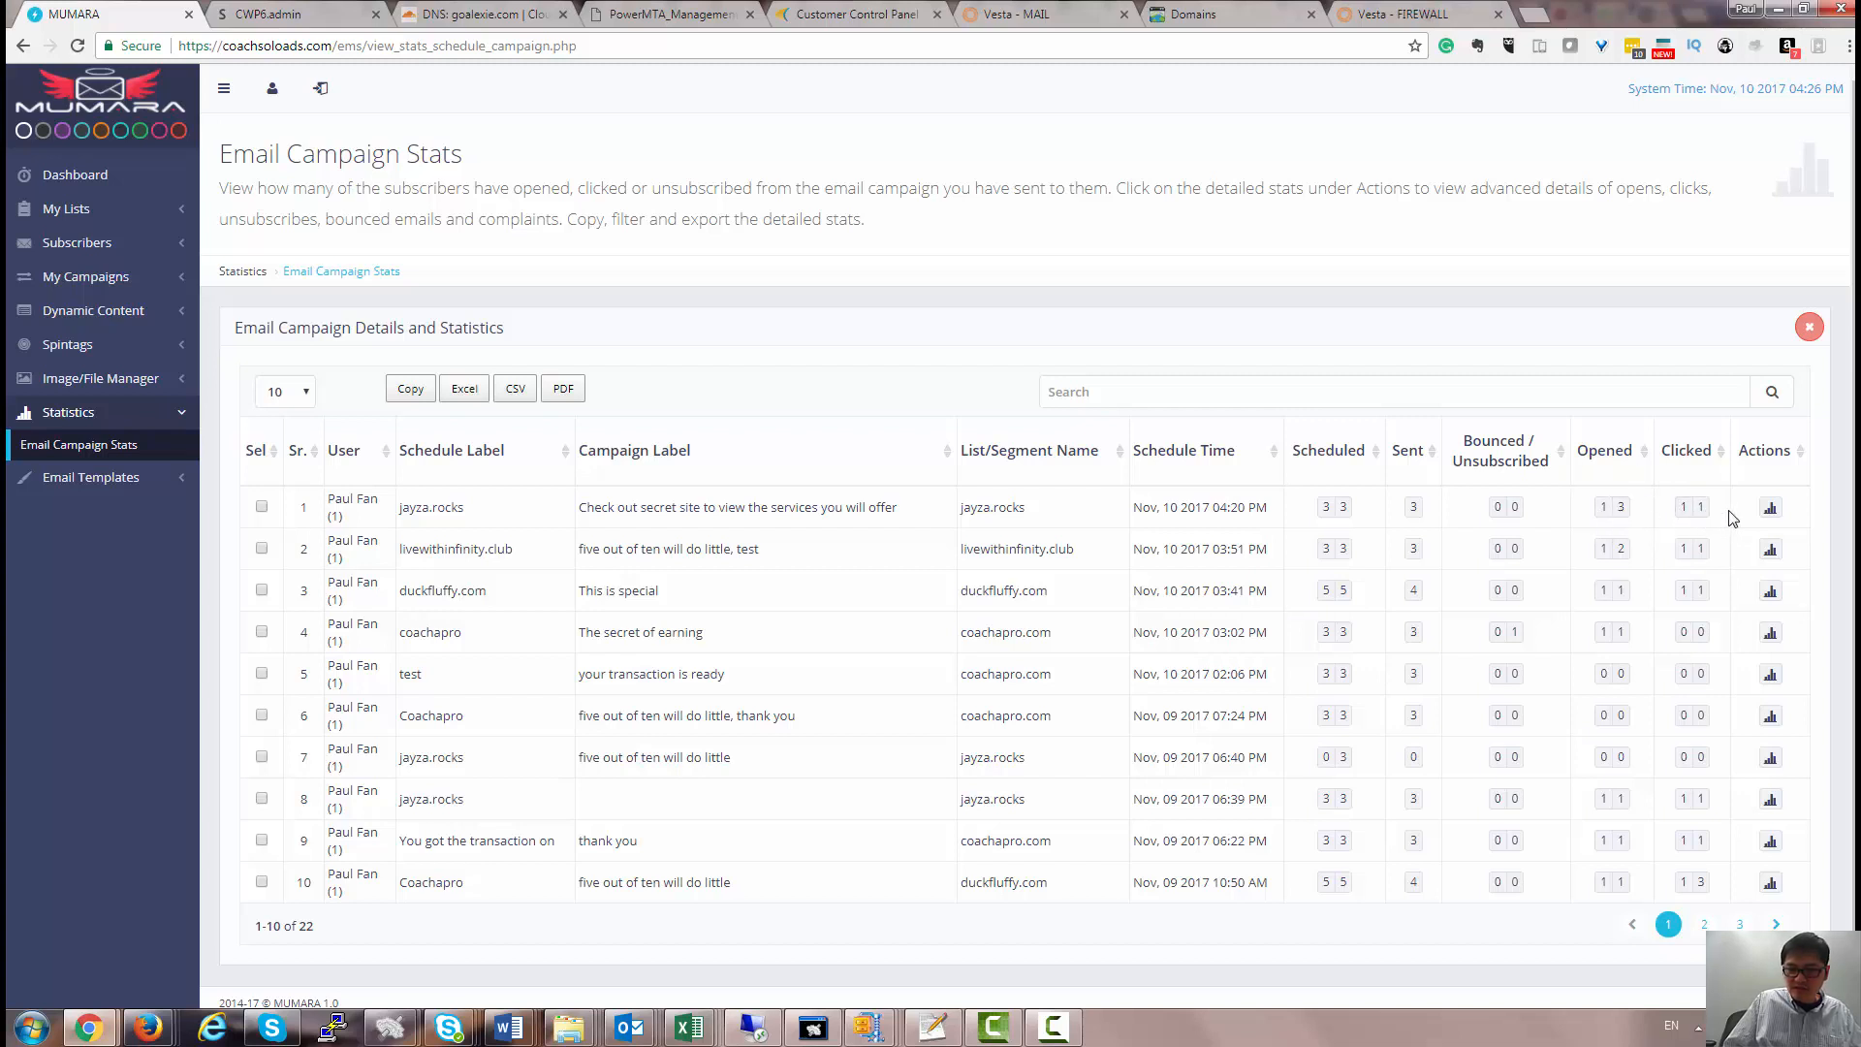
View the list of all email templates and open the form for creating a new email template.
click(124, 494)
click(101, 541)
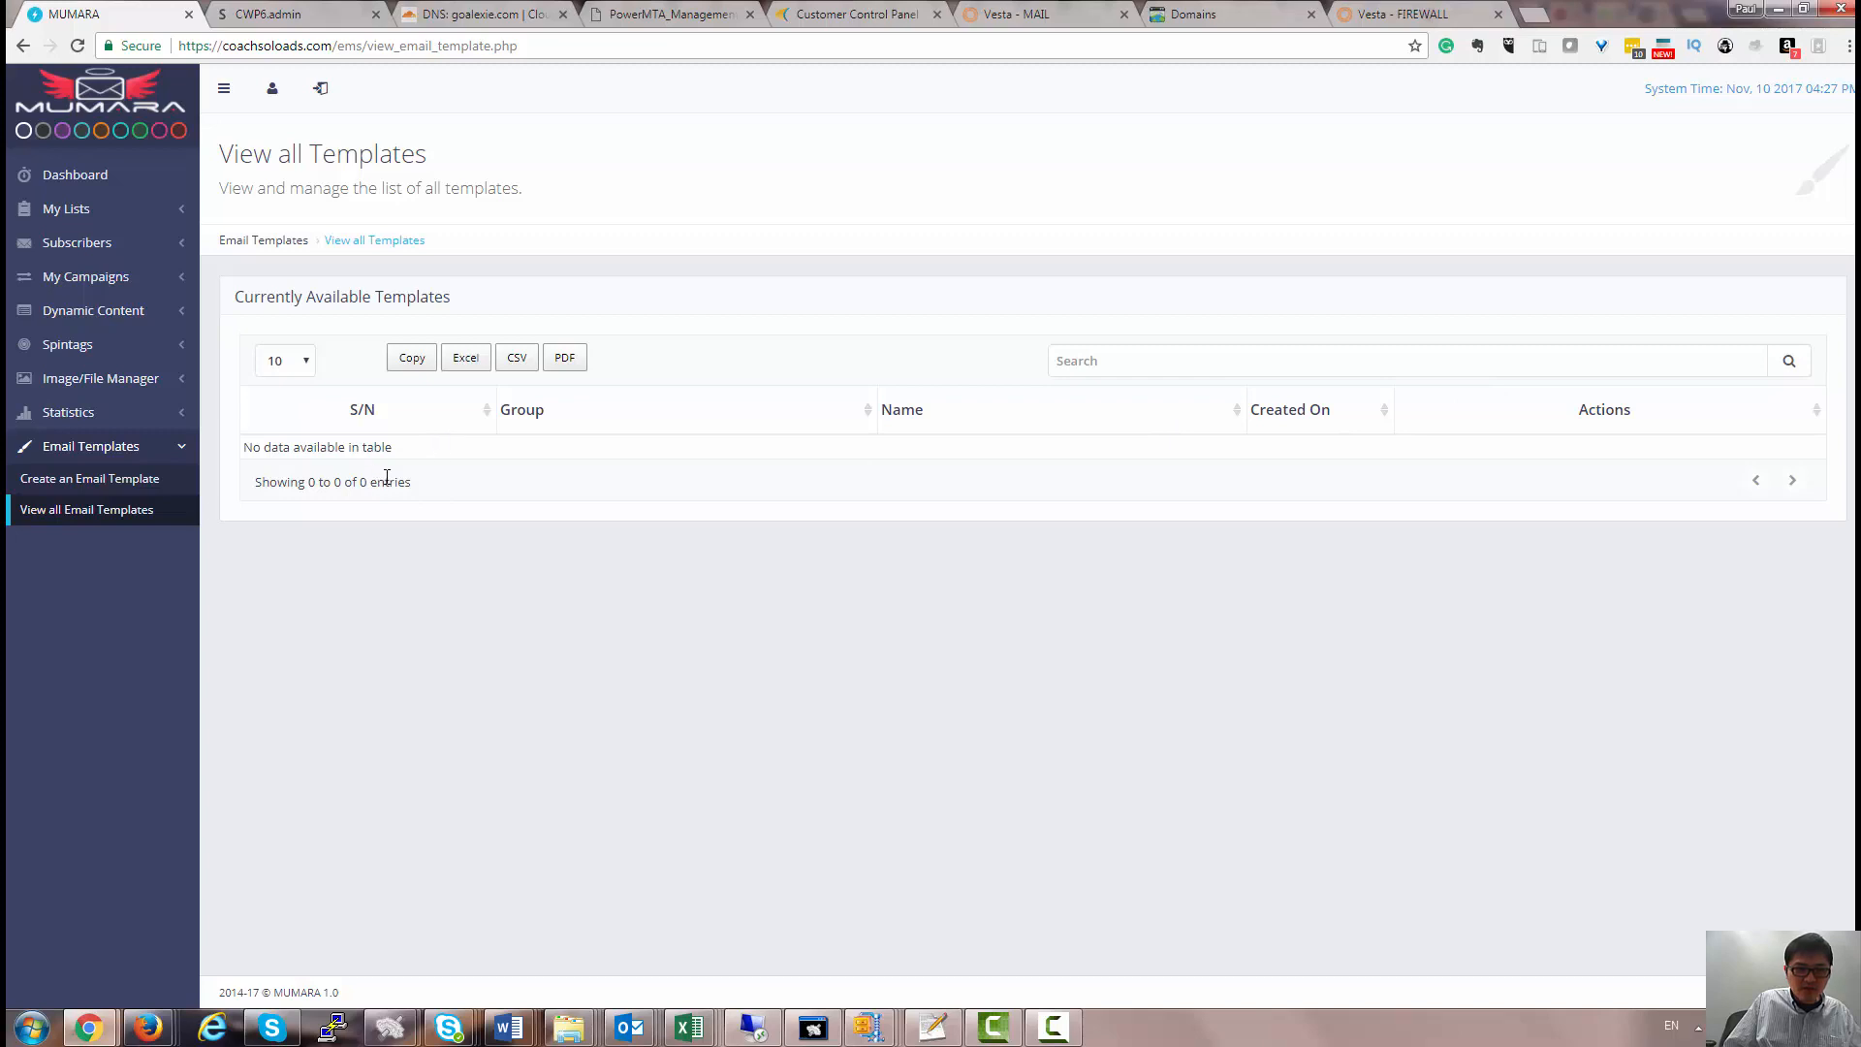
click(120, 513)
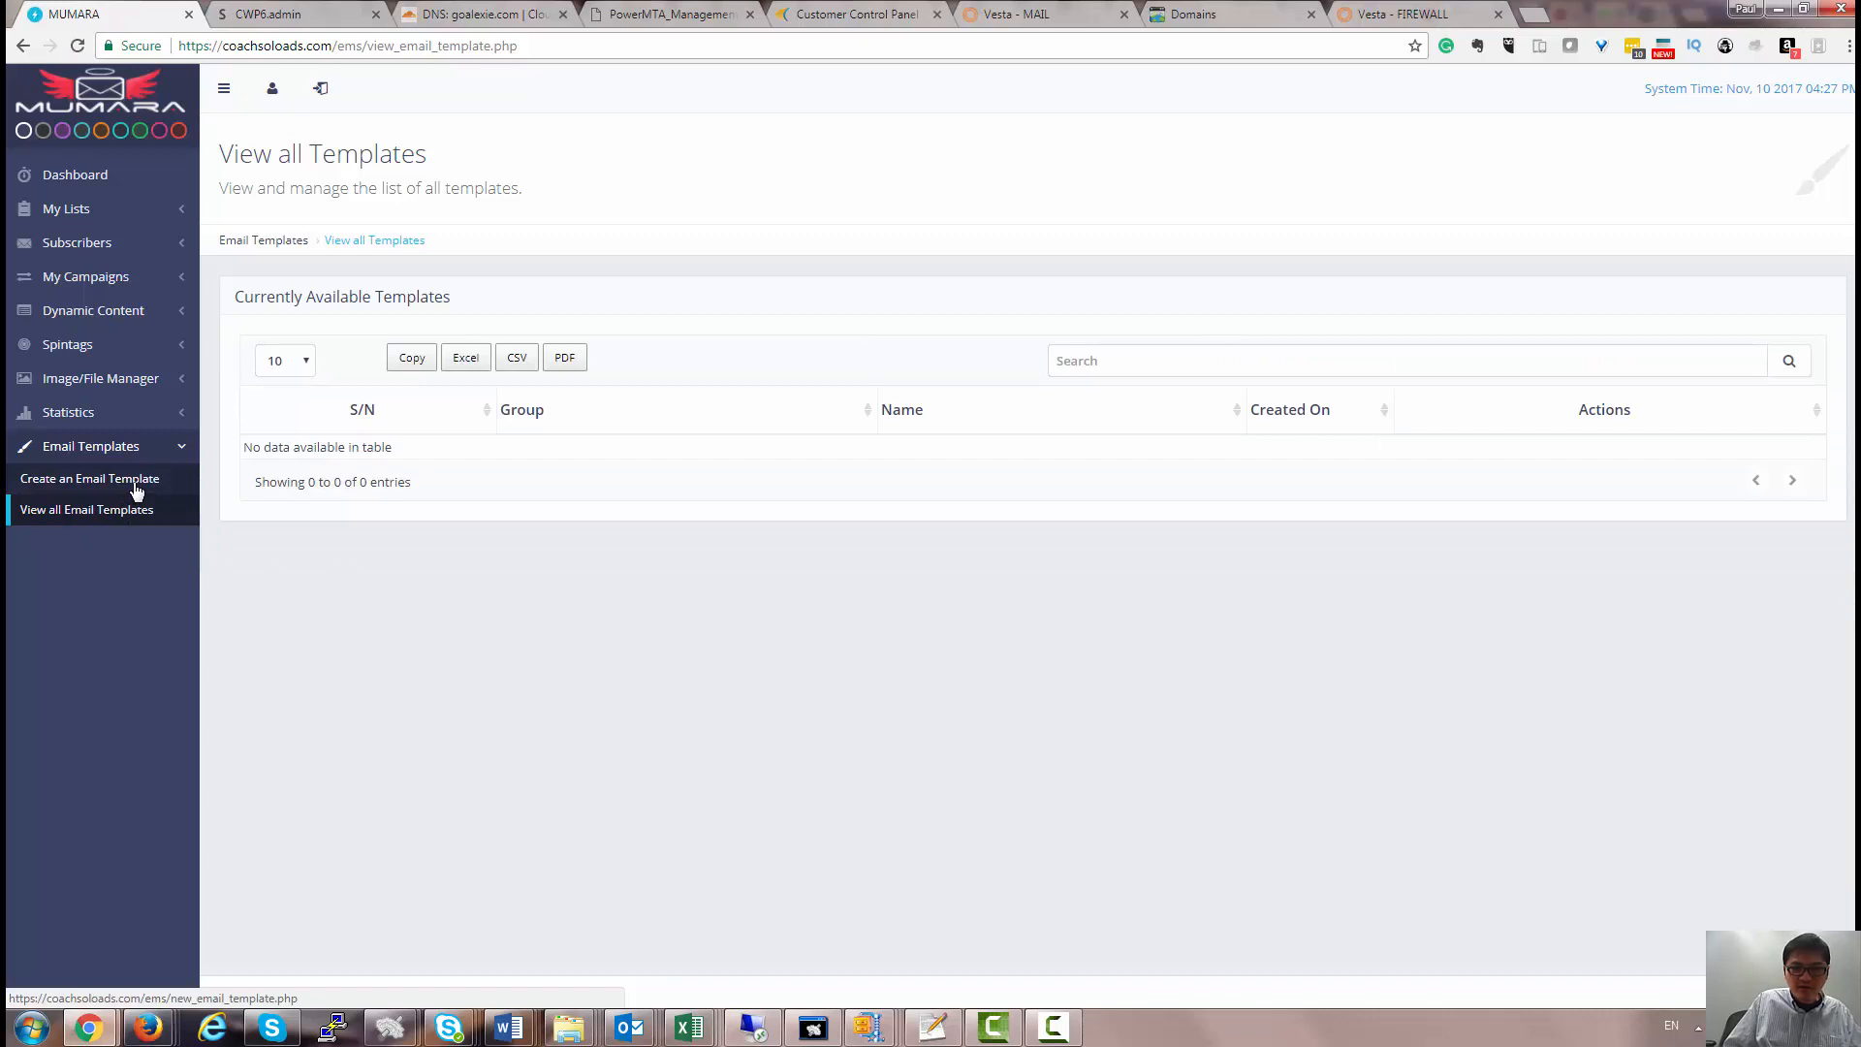
click(136, 487)
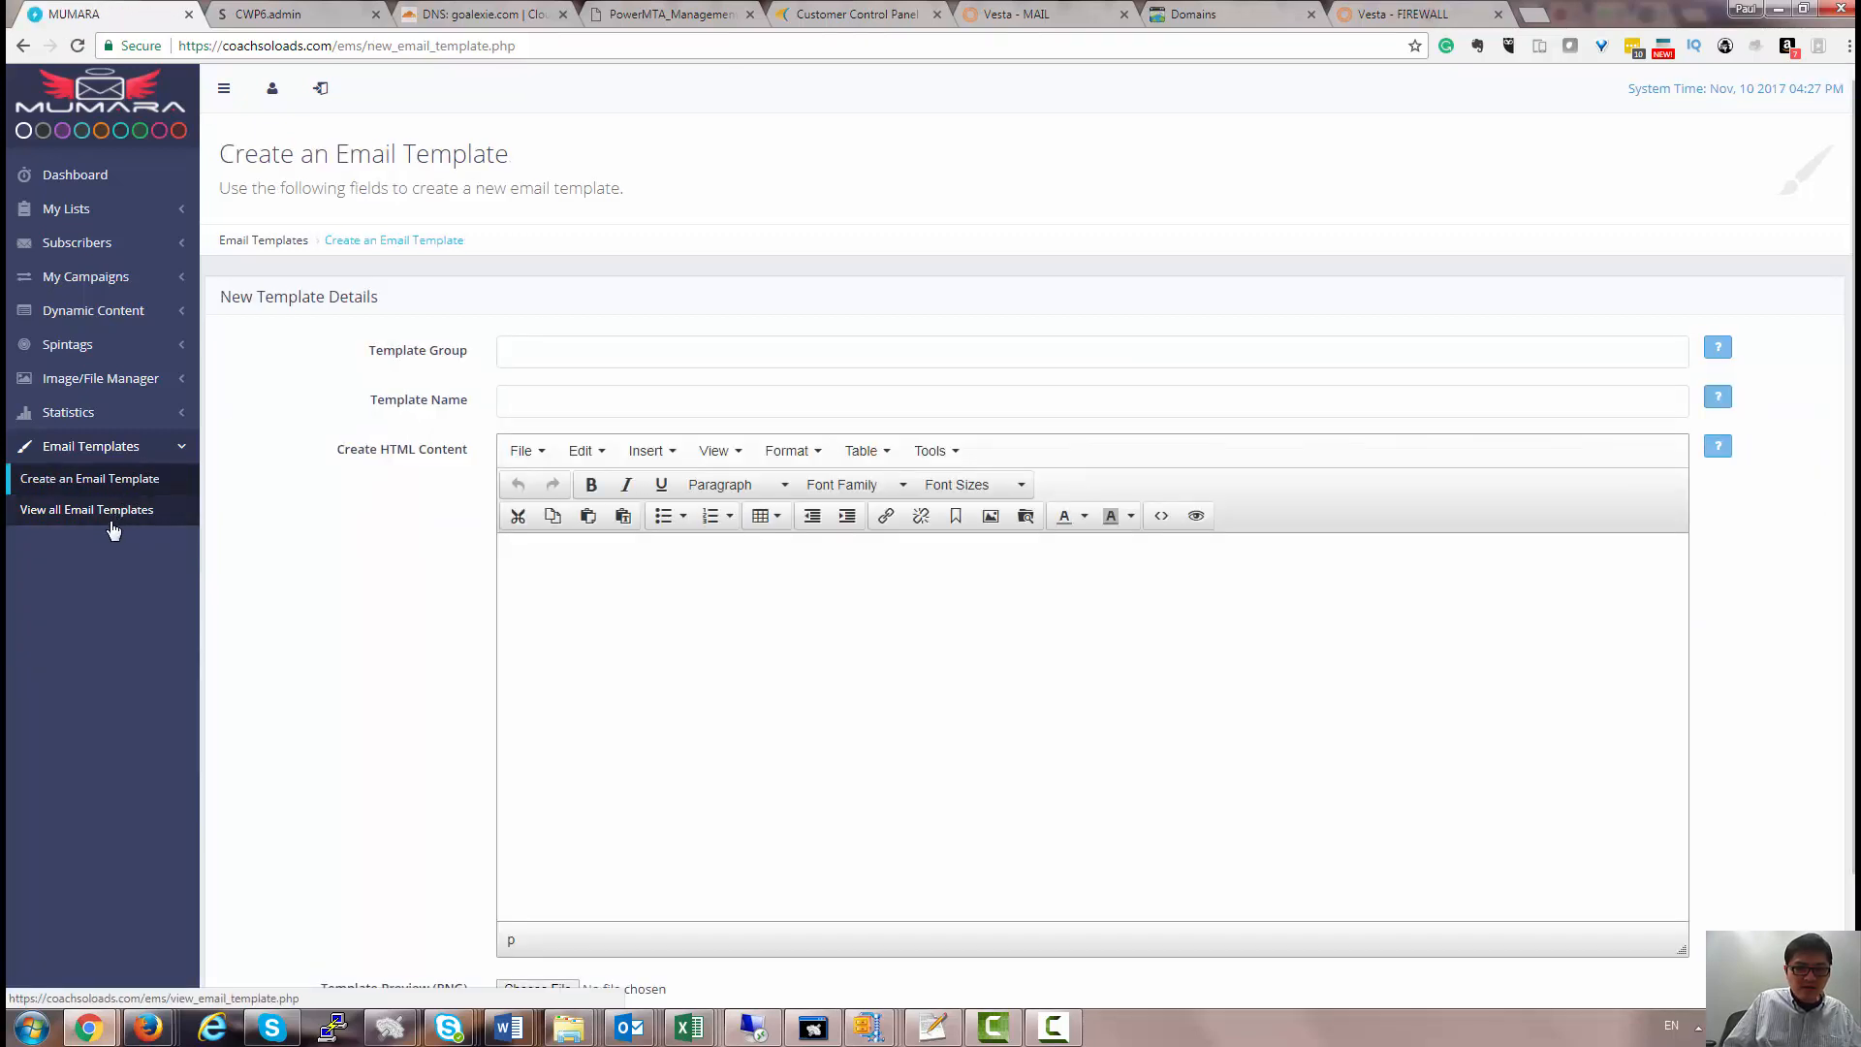
click(114, 518)
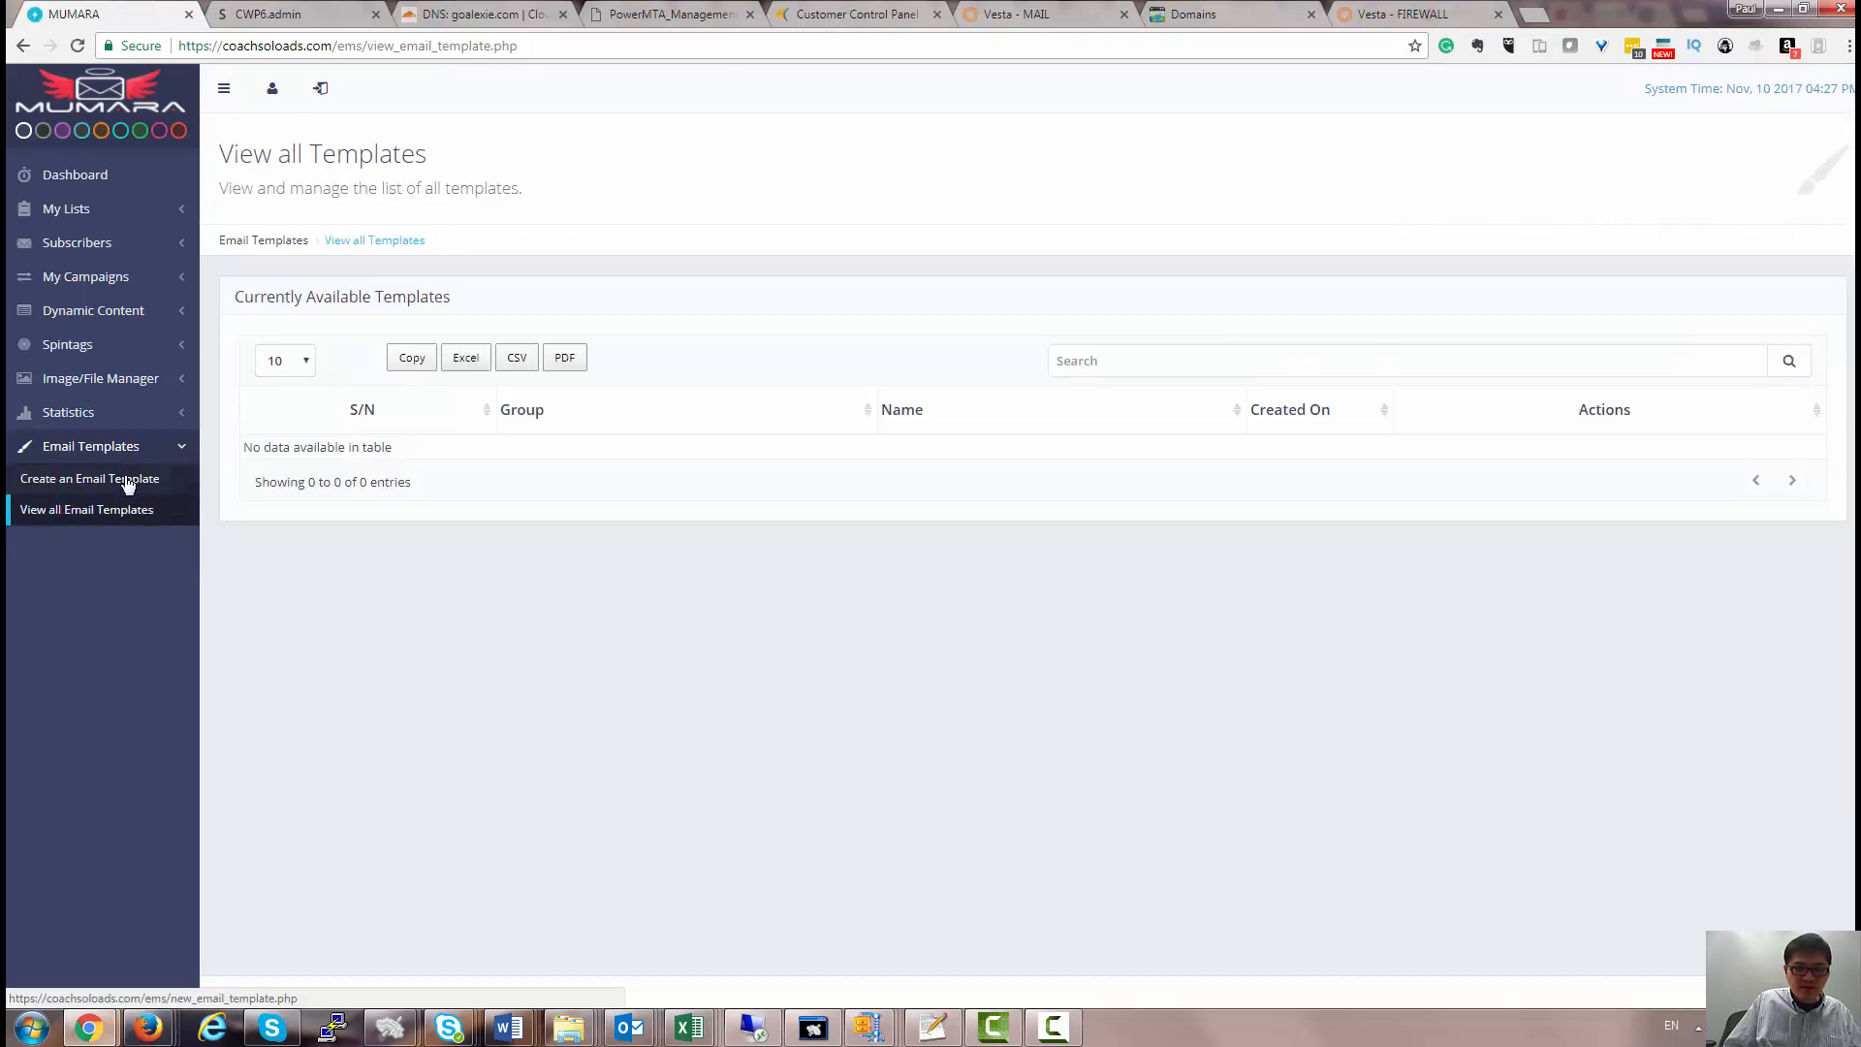
click(127, 485)
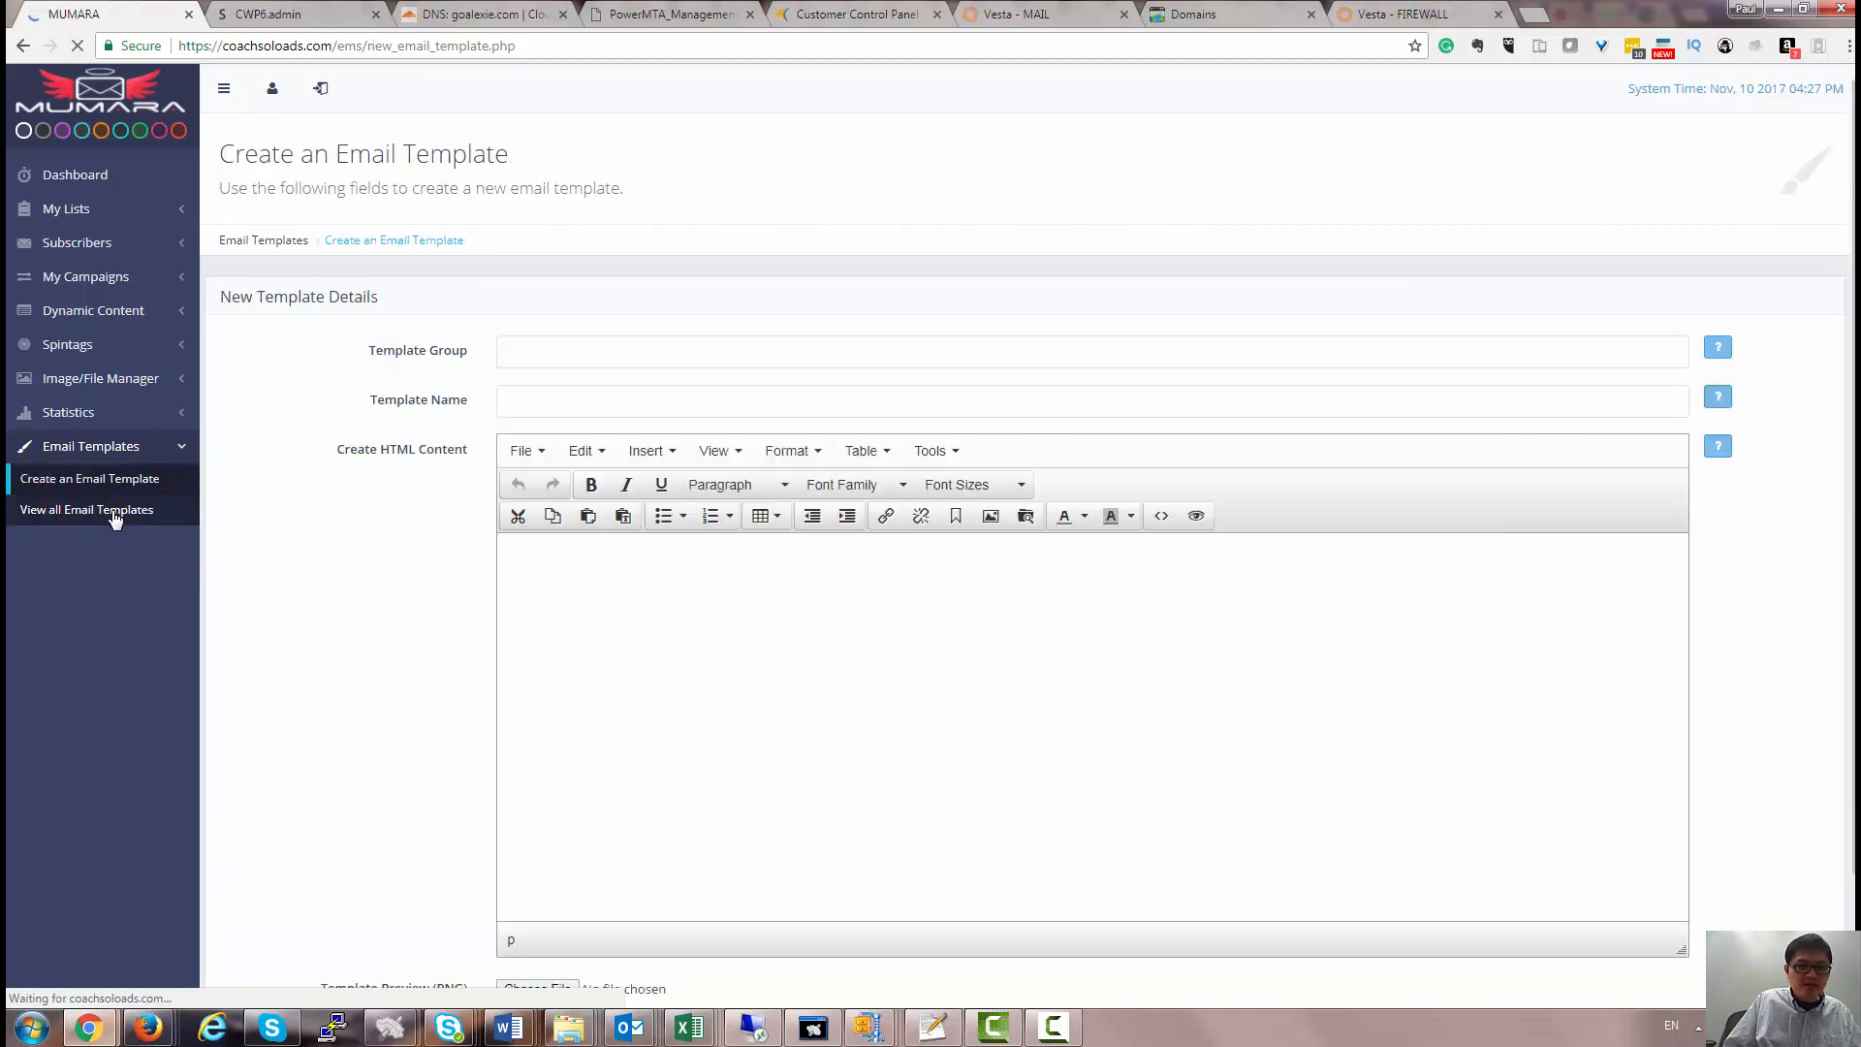
click(113, 519)
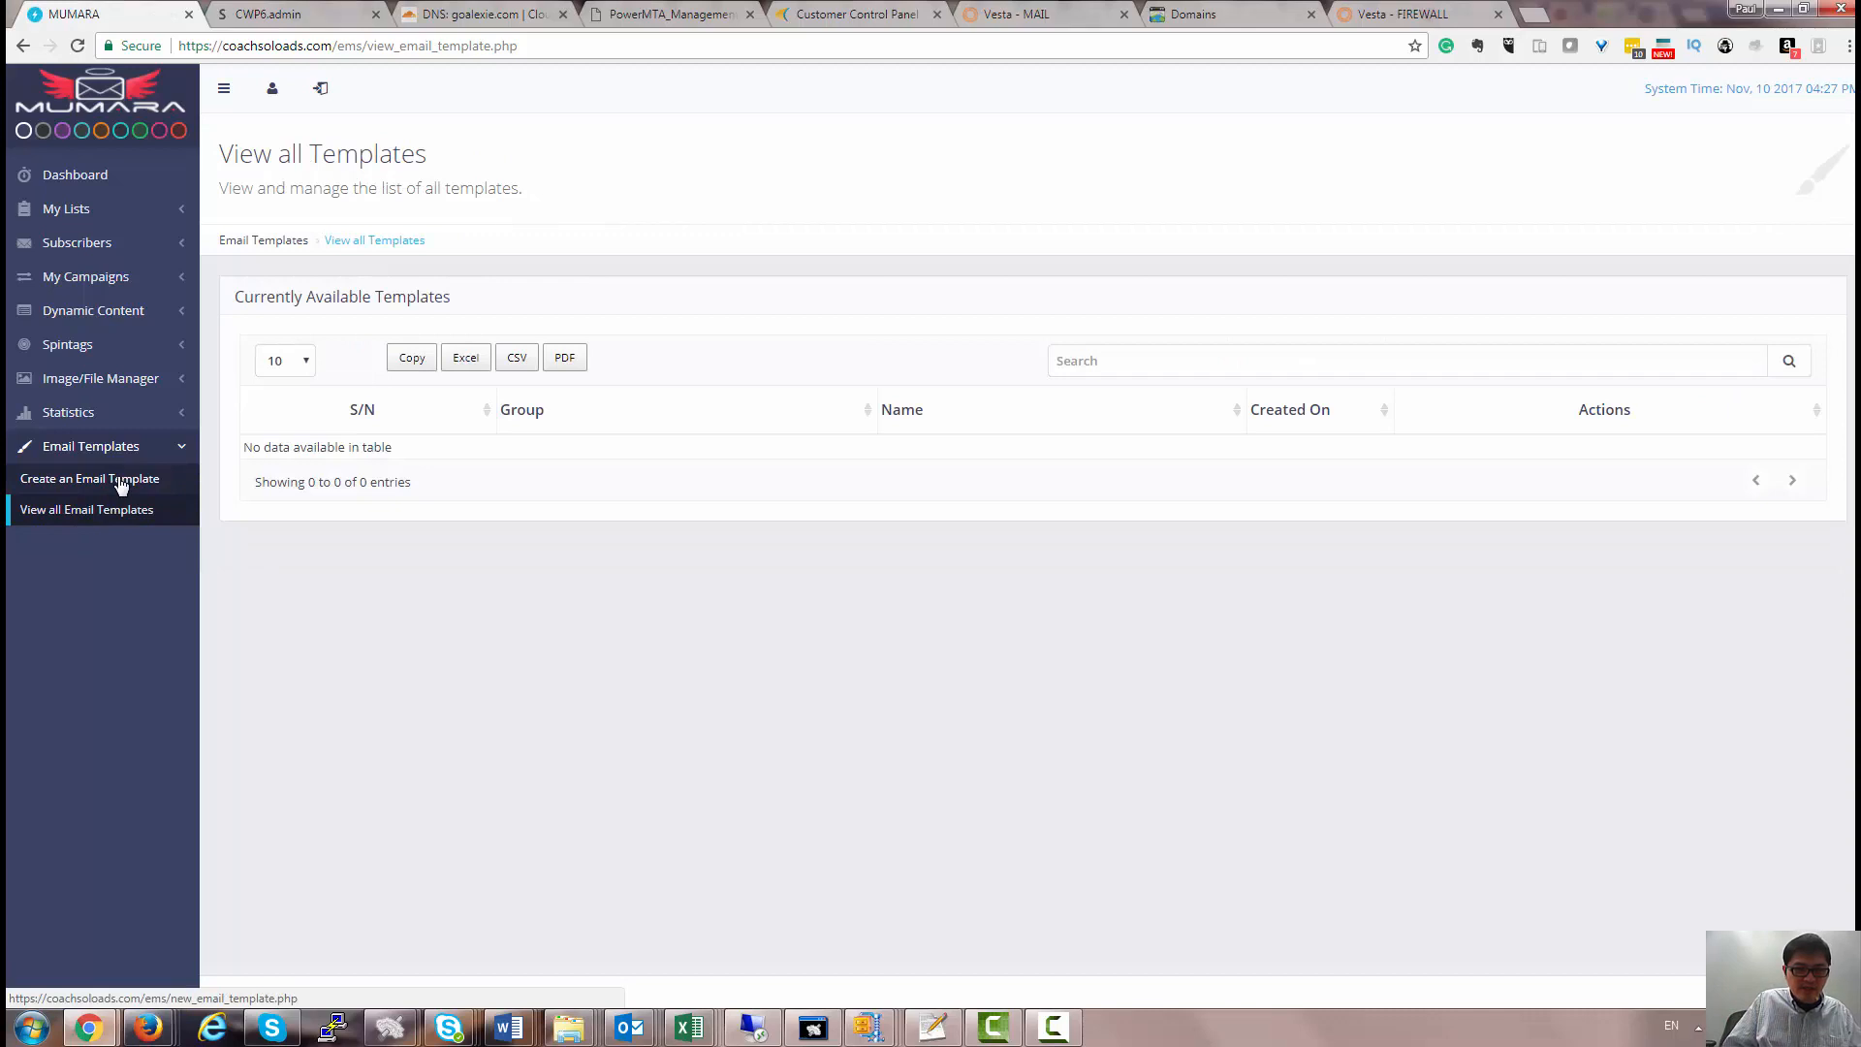
click(121, 485)
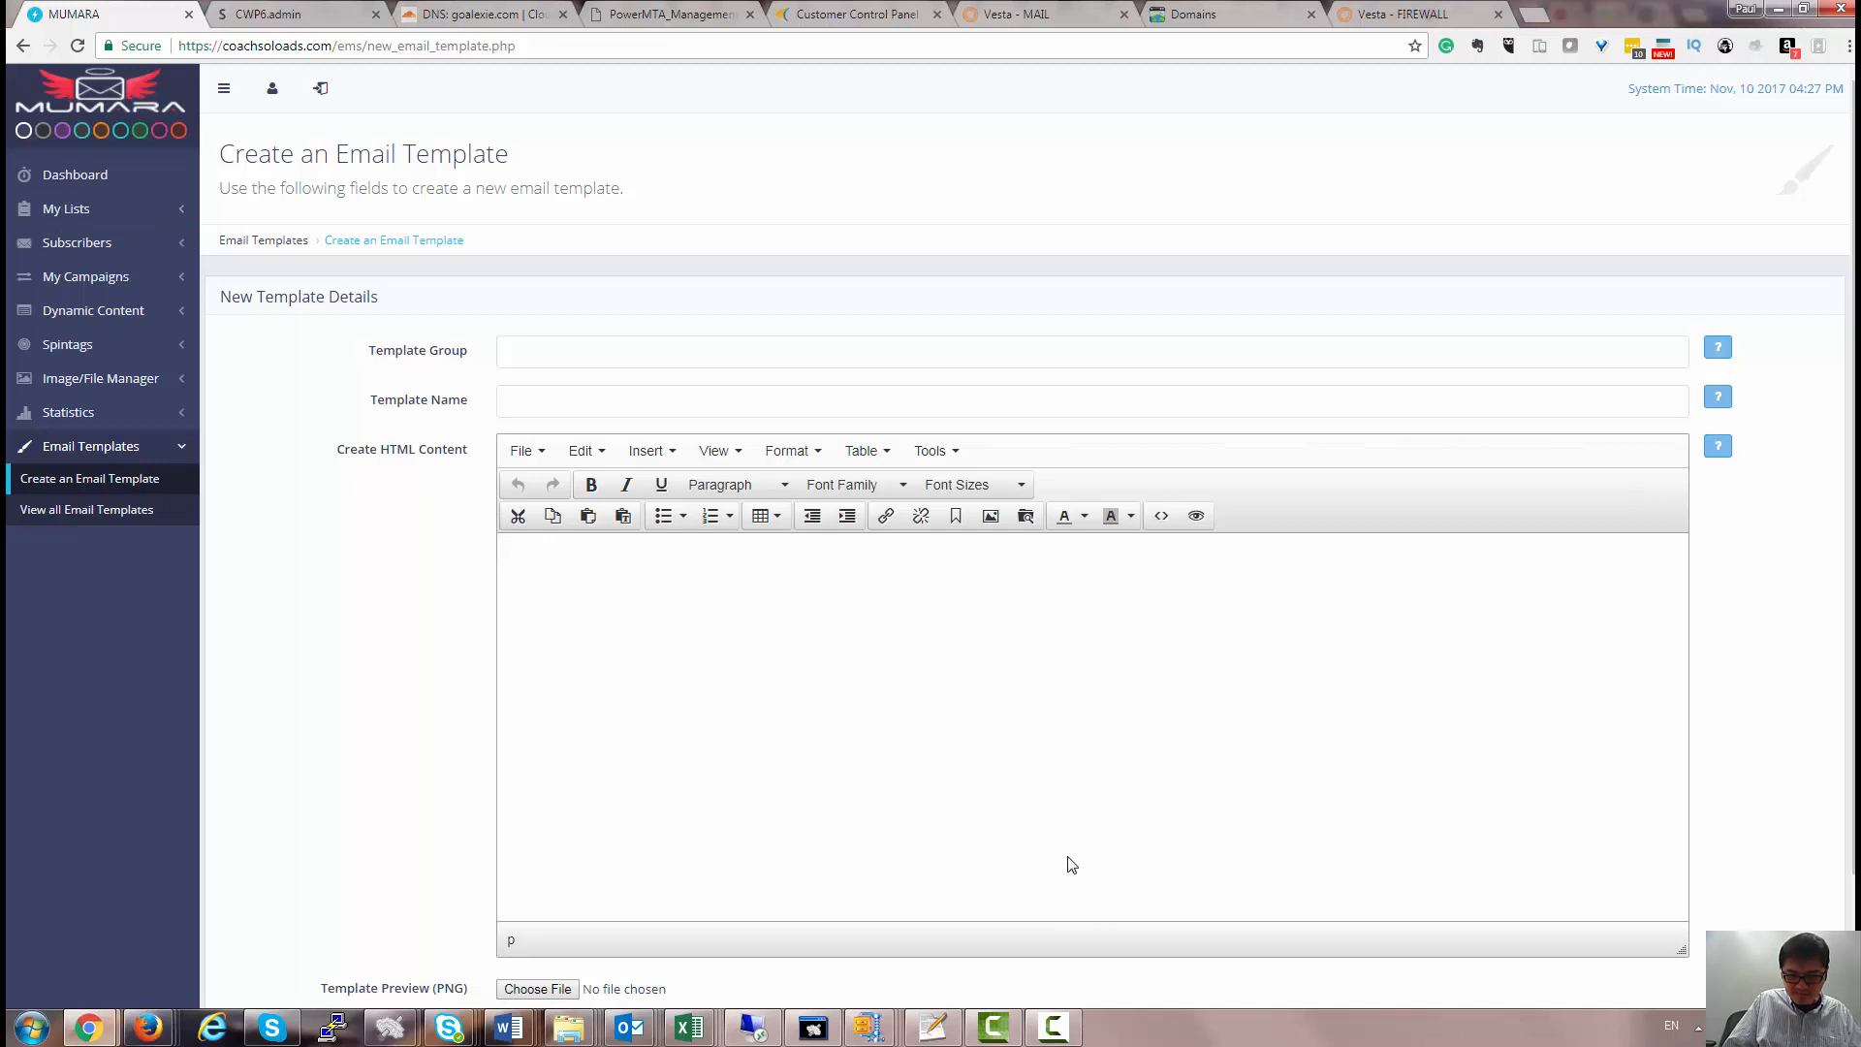
click(1052, 1025)
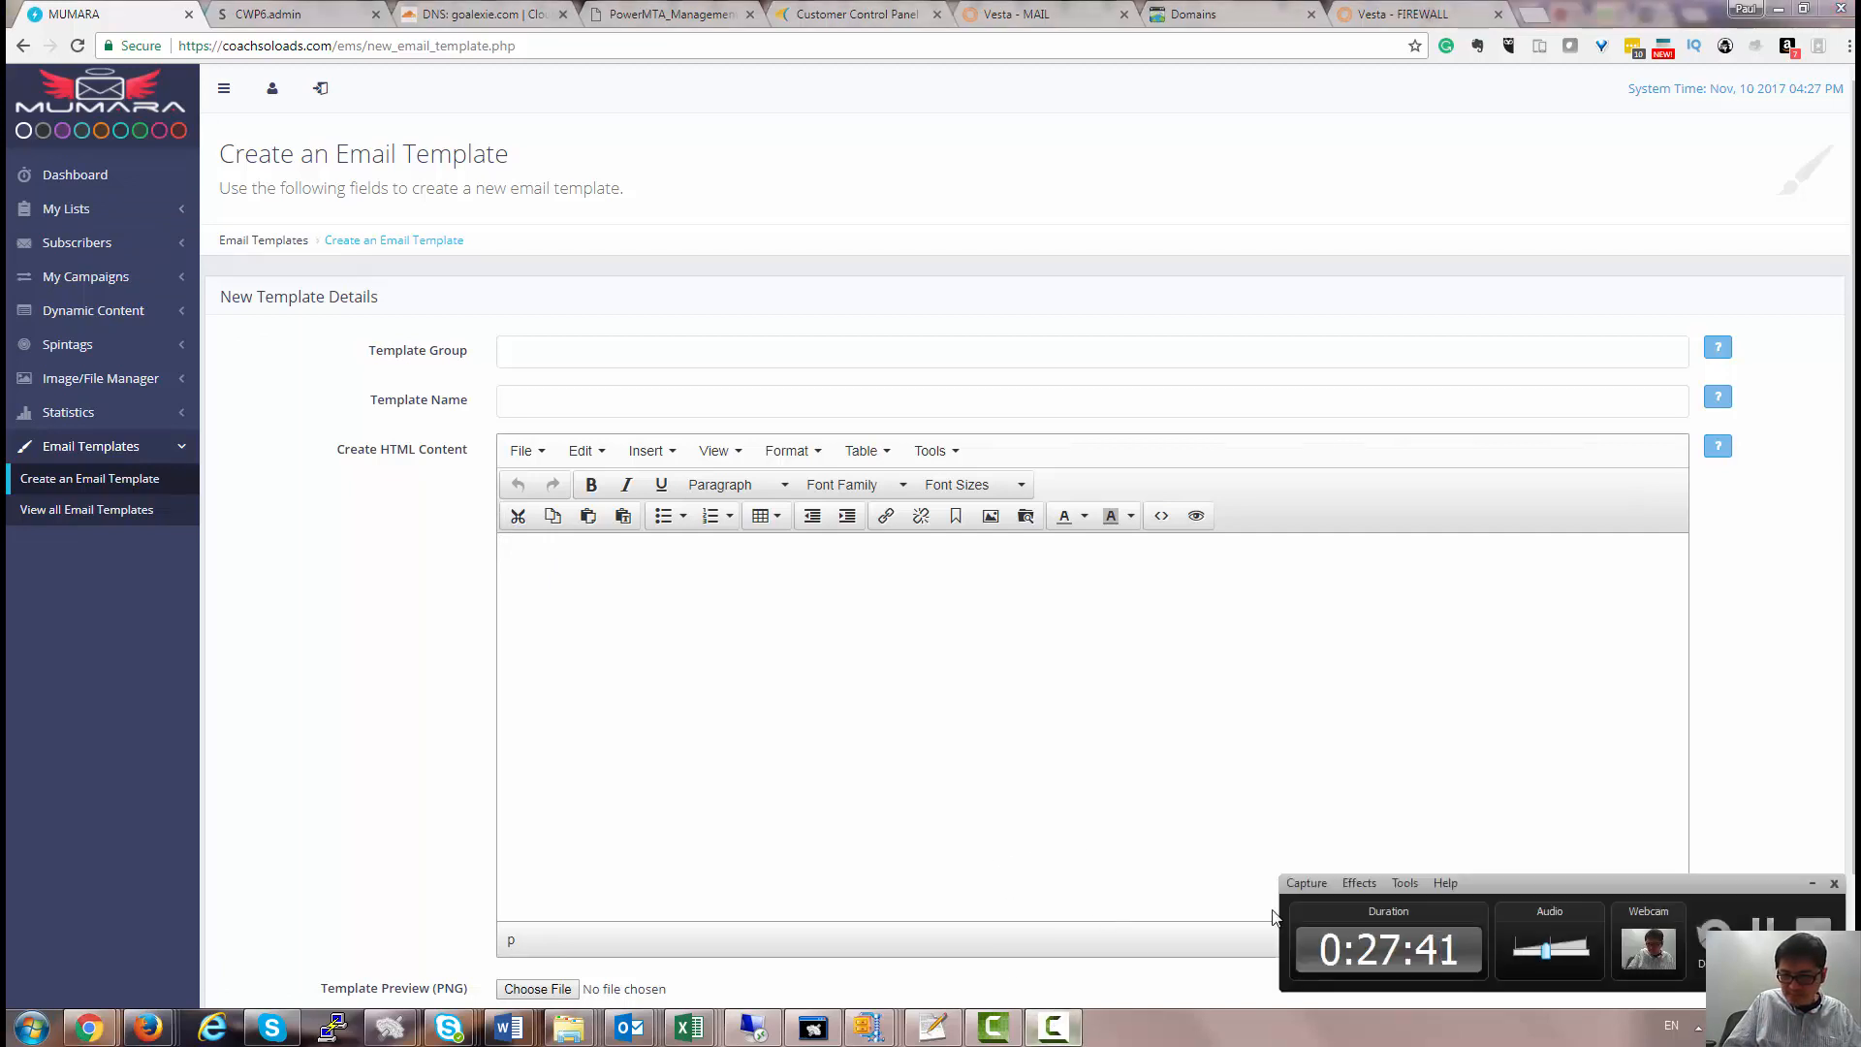